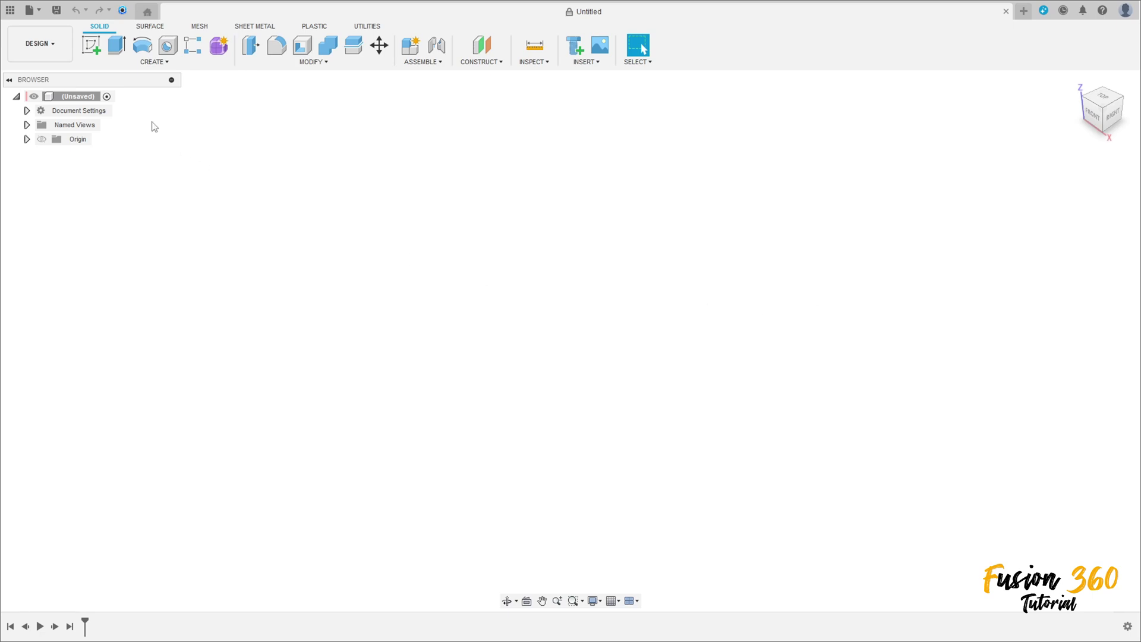
Start a sketch on the right plane and draw a 17 mm horizontal construction line above the origin, ending short of the vertical axis
{"action": "left_click", "coordinate": [92, 45]}
{"action": "left_click", "coordinate": [612, 294]}
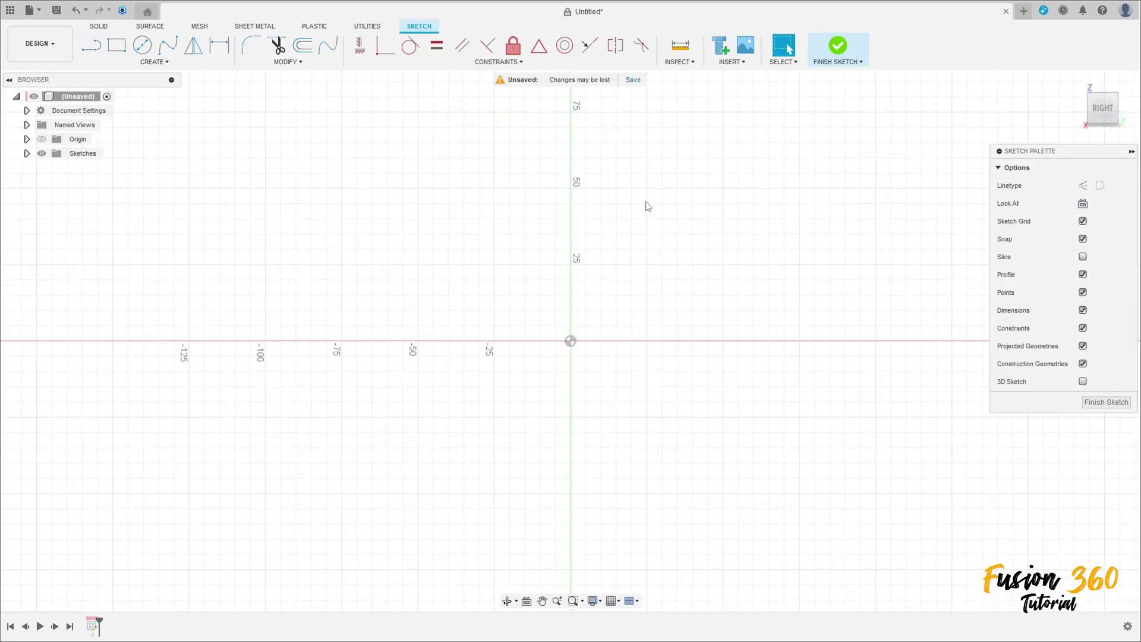
{"action": "key", "text": "l"}
{"action": "scroll", "coordinate": [488, 192], "scroll_direction": "up", "scroll_amount": 4}
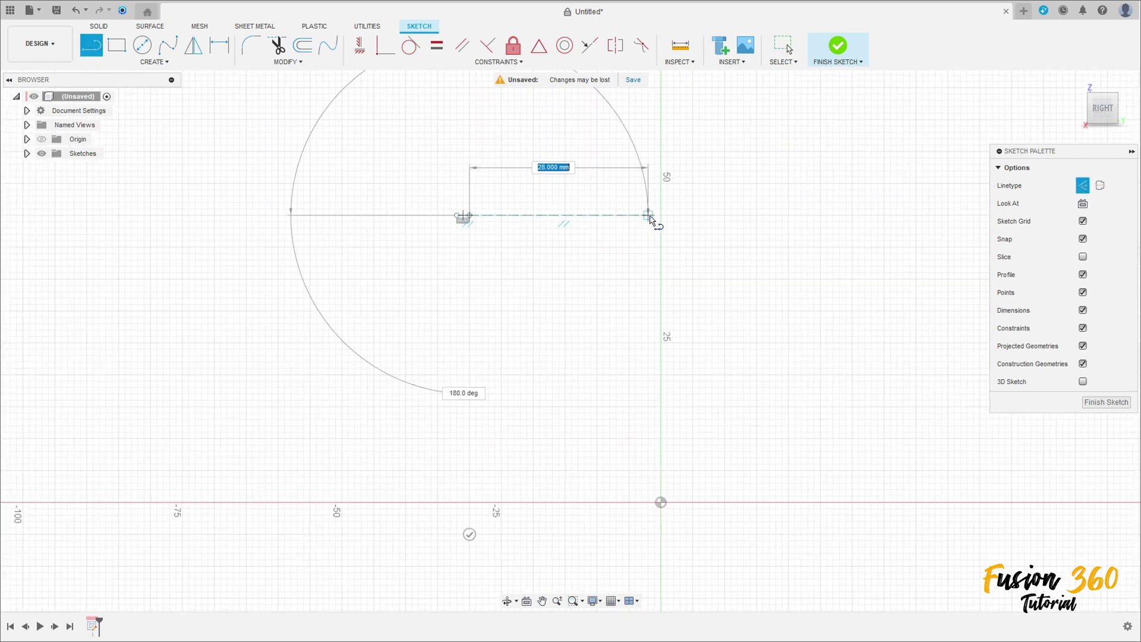
{"action": "type", "text": "17"}
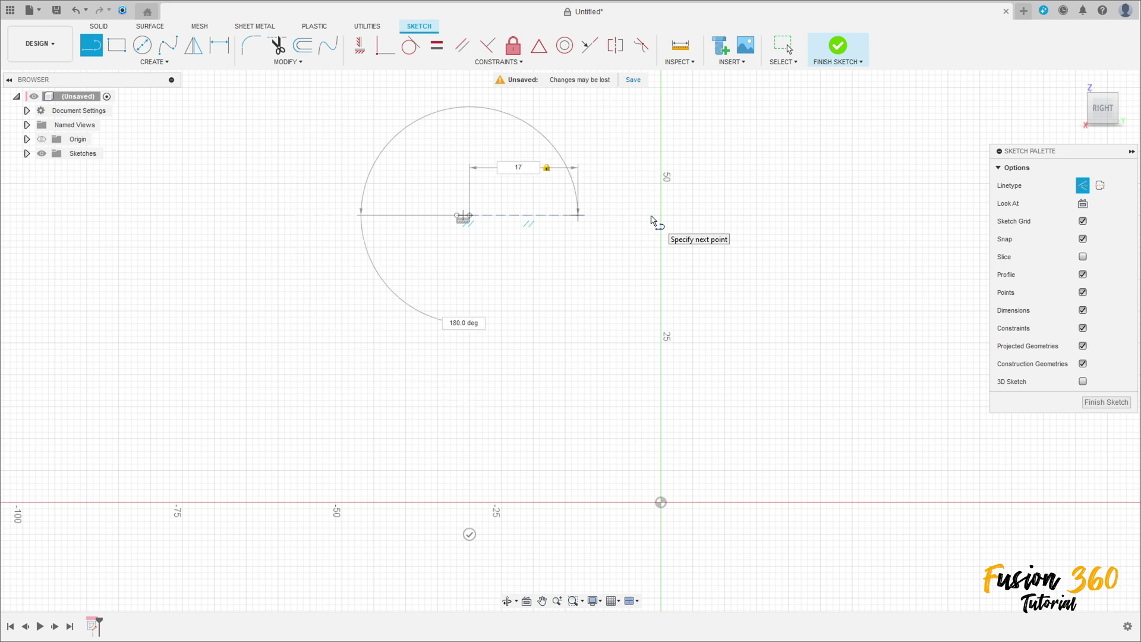
{"action": "key", "text": "Return"}
{"action": "key", "text": "Escape"}
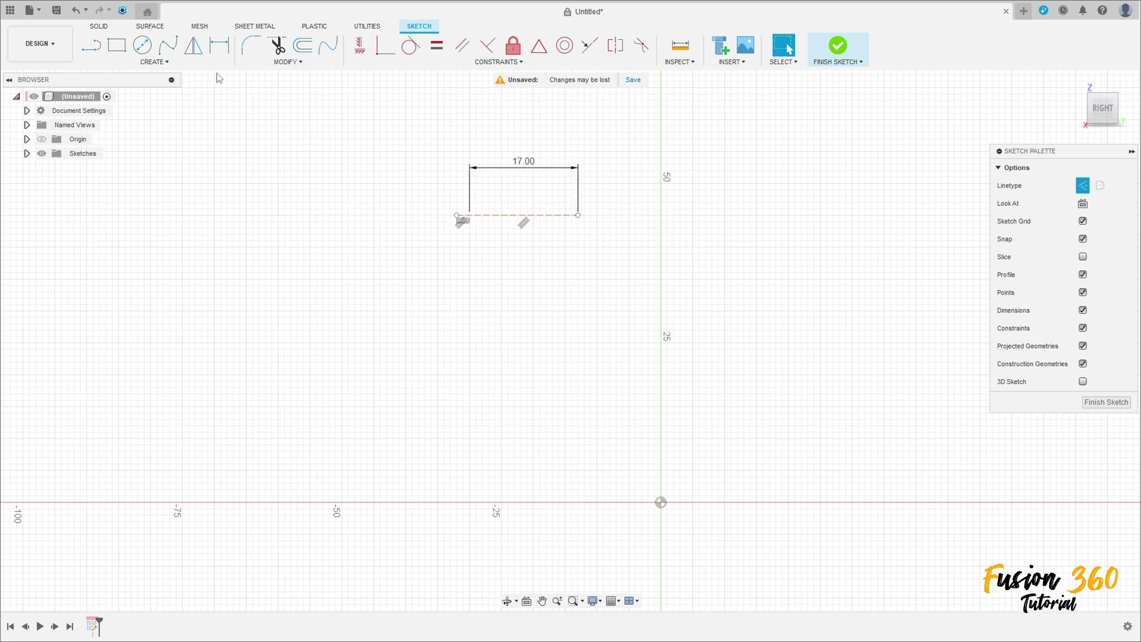
Dimension the construction line's height above the origin to 39 mm
{"action": "left_click", "coordinate": [219, 45]}
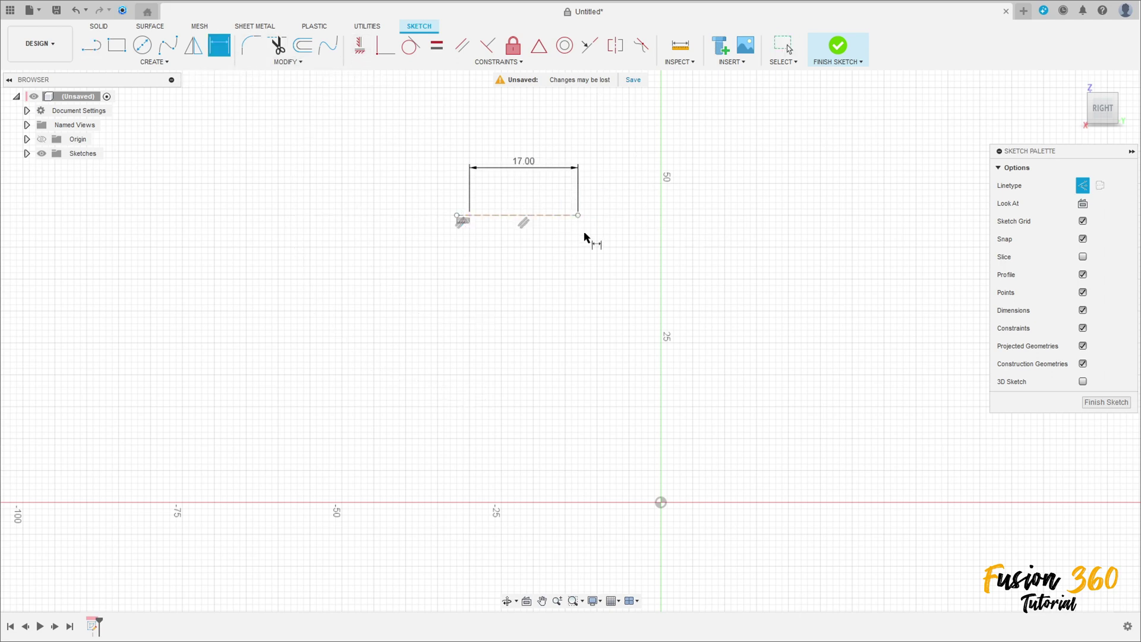
{"action": "left_click", "coordinate": [569, 221]}
{"action": "left_click", "coordinate": [661, 502]}
{"action": "left_click", "coordinate": [293, 368]}
{"action": "type", "text": "39"}
{"action": "key", "text": "Return"}
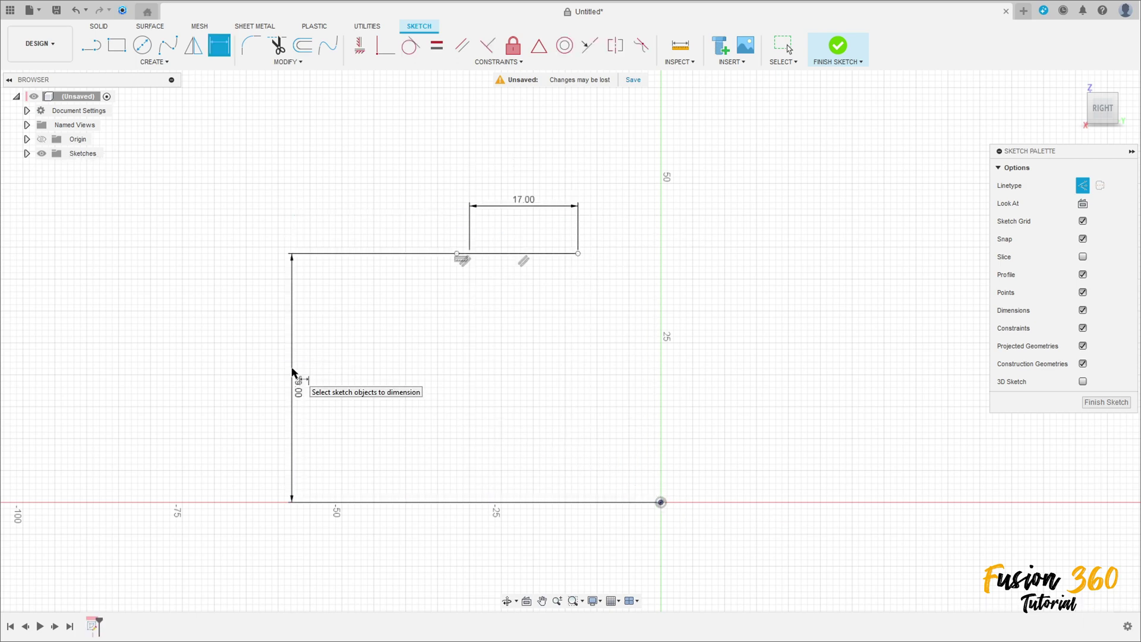
Align the construction line's inner endpoint vertically with the origin and move the 39 mm dimension to the other side of the axis
{"action": "left_click", "coordinate": [360, 45]}
{"action": "left_click", "coordinate": [578, 254]}
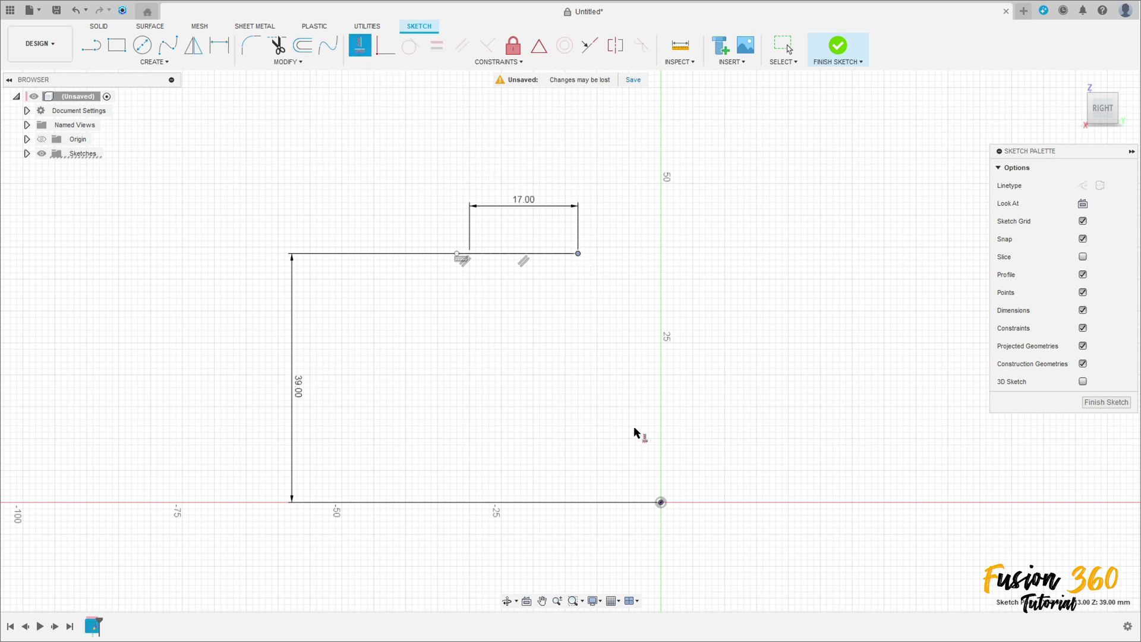
{"action": "left_click", "coordinate": [661, 503]}
{"action": "scroll", "coordinate": [683, 311], "scroll_direction": "down", "scroll_amount": 2}
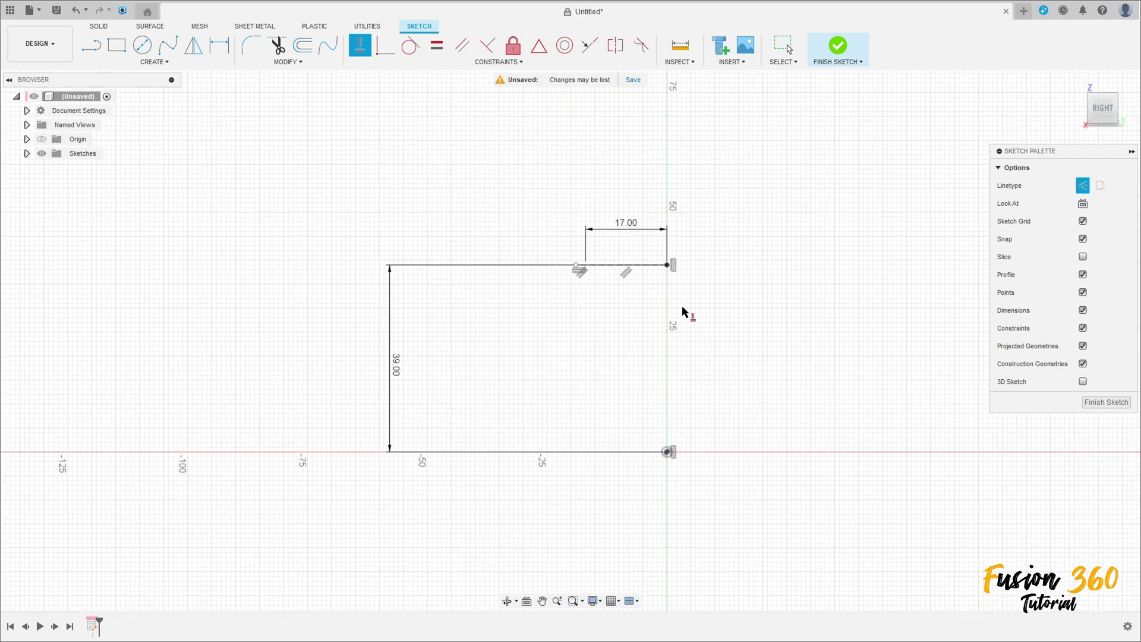
{"action": "key", "text": "Escape"}
{"action": "left_click_drag", "start_coordinate": [391, 397], "coordinate": [791, 396]}
Switch off the construction linetype and draw a 6 mm horizontal line outward from the vertical axis, above the construction line
{"action": "mouse_move", "coordinate": [732, 321]}
{"action": "middle_mouse_down"}
{"action": "mouse_move", "coordinate": [799, 371]}
{"action": "mouse_move", "coordinate": [794, 355]}
{"action": "middle_mouse_up"}
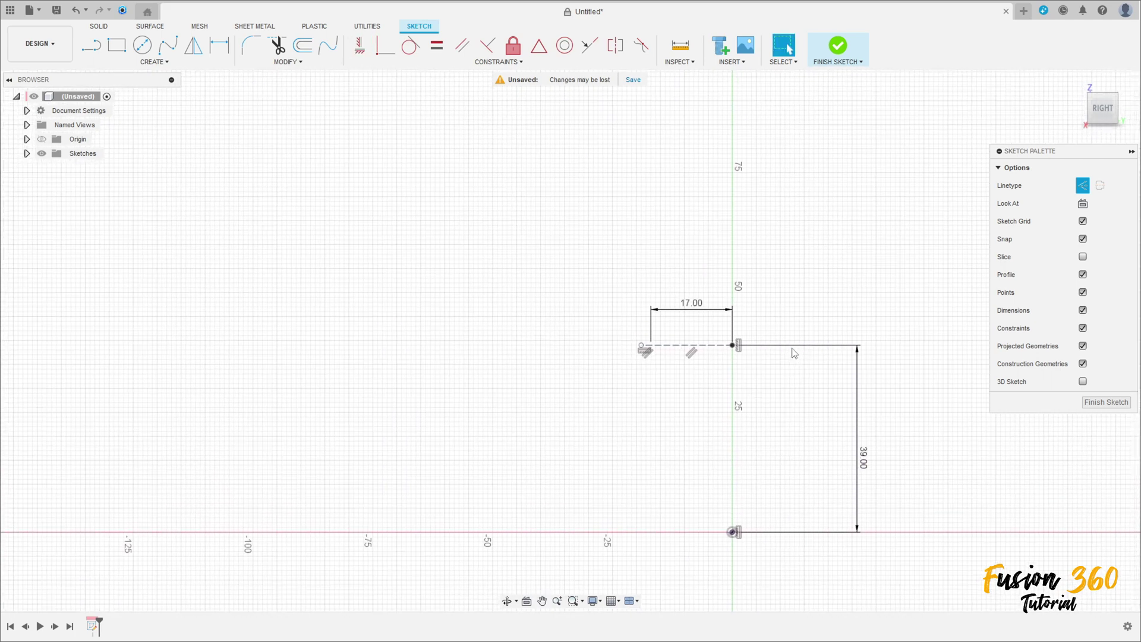
{"action": "scroll", "coordinate": [858, 336], "scroll_direction": "down", "scroll_amount": 3}
{"action": "middle_click_drag", "start_coordinate": [858, 318], "coordinate": [666, 316]}
{"action": "left_click", "coordinate": [91, 45]}
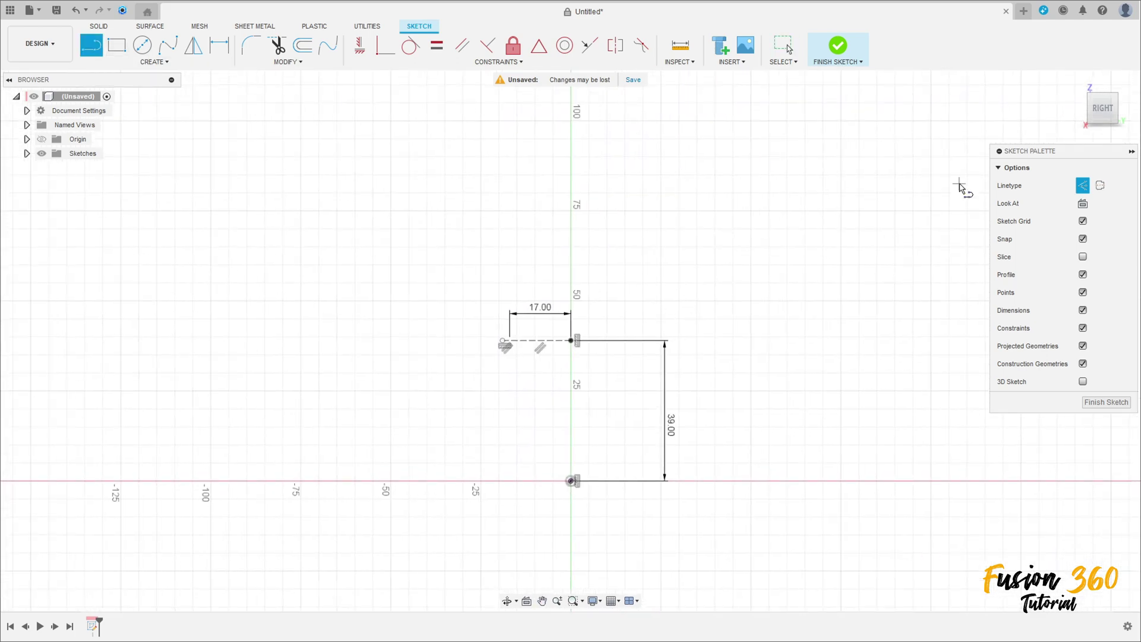
{"action": "left_click", "coordinate": [1082, 185]}
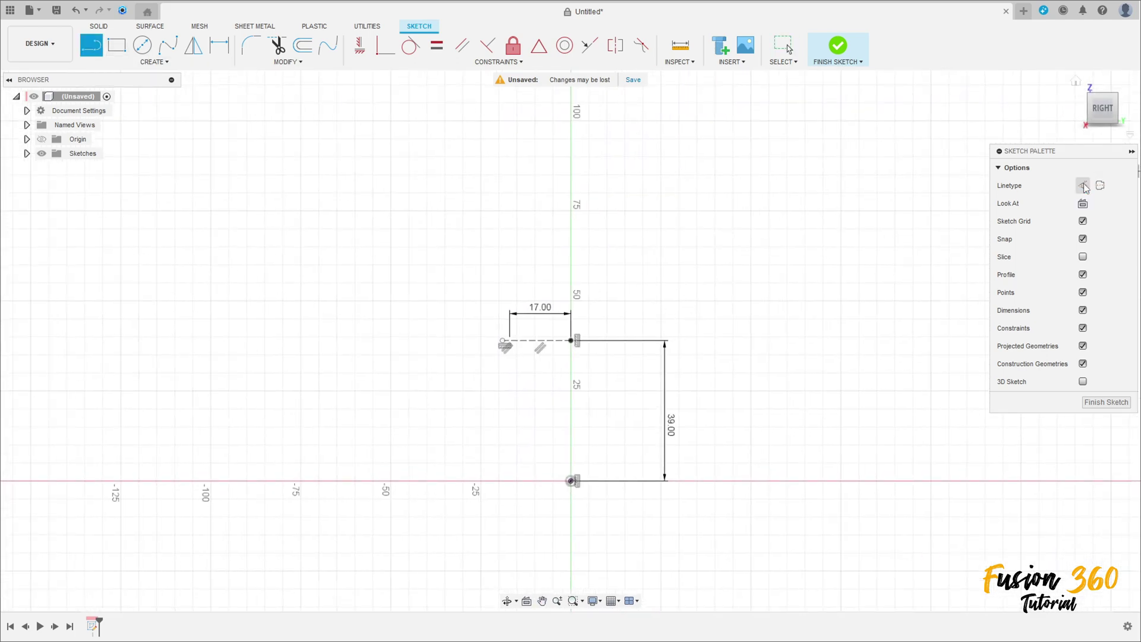
{"action": "left_click", "coordinate": [572, 230]}
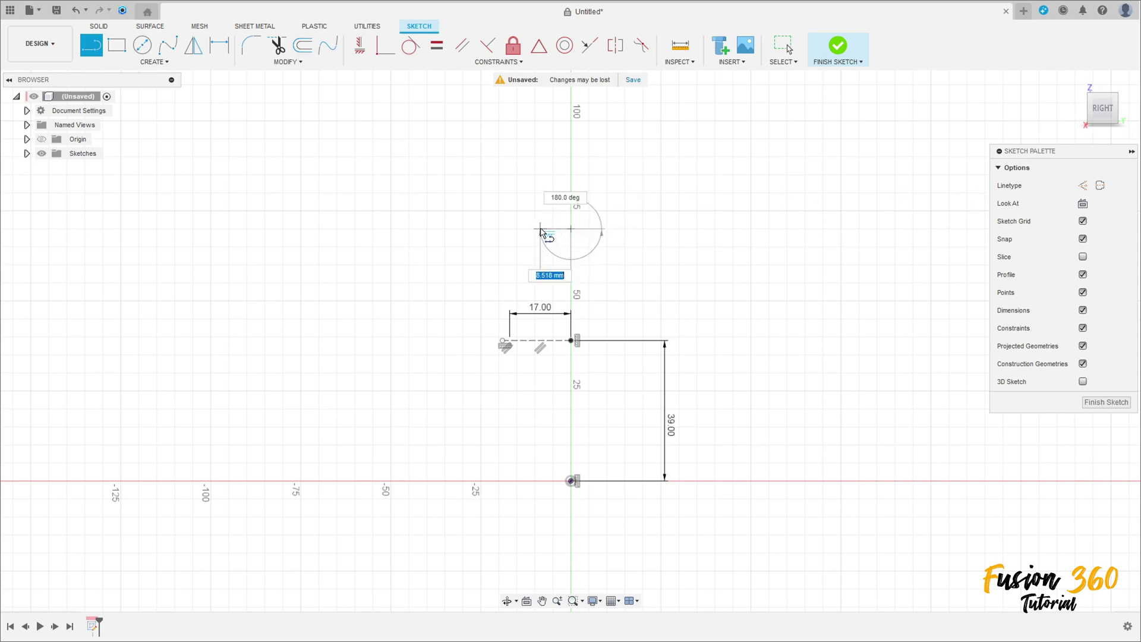
{"action": "type", "text": "6"}
{"action": "key", "text": "Return"}
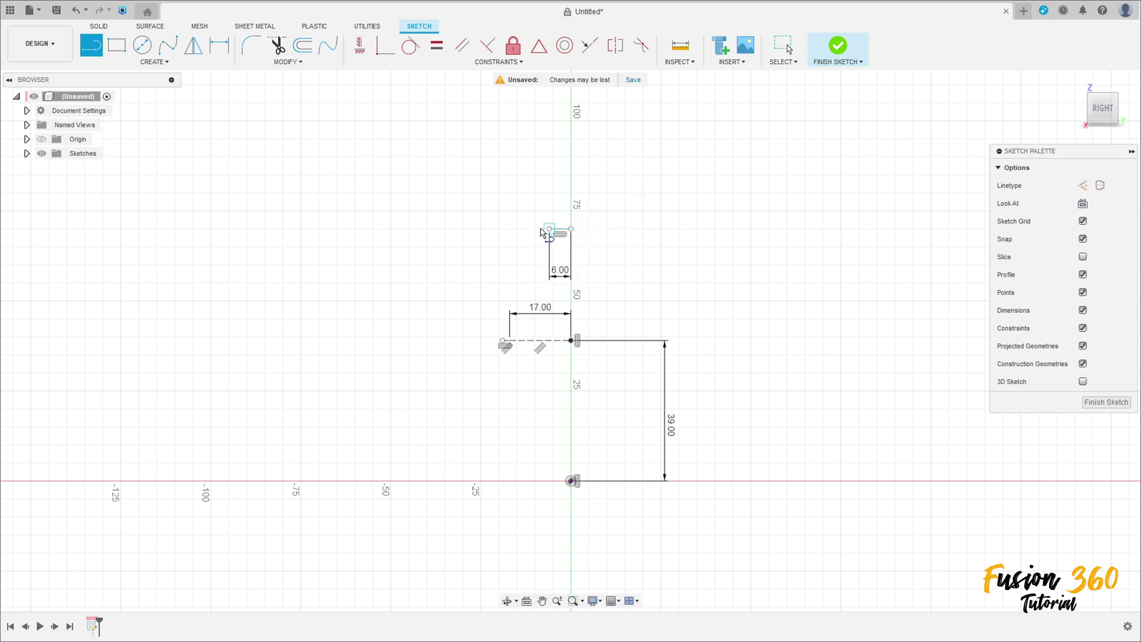
Continue the stepped profile 5 mm down, 11 mm outward and about 6 mm down, ending the line chain there
{"action": "scroll", "coordinate": [539, 229], "scroll_direction": "up", "scroll_amount": 4}
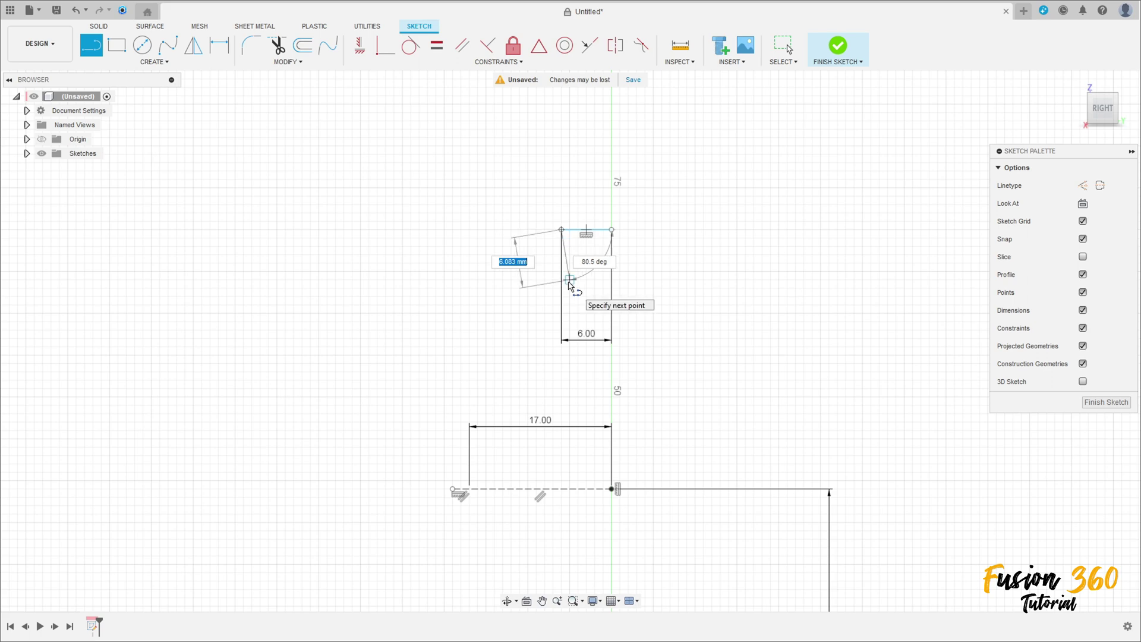
{"action": "type", "text": "5"}
{"action": "key", "text": "Return"}
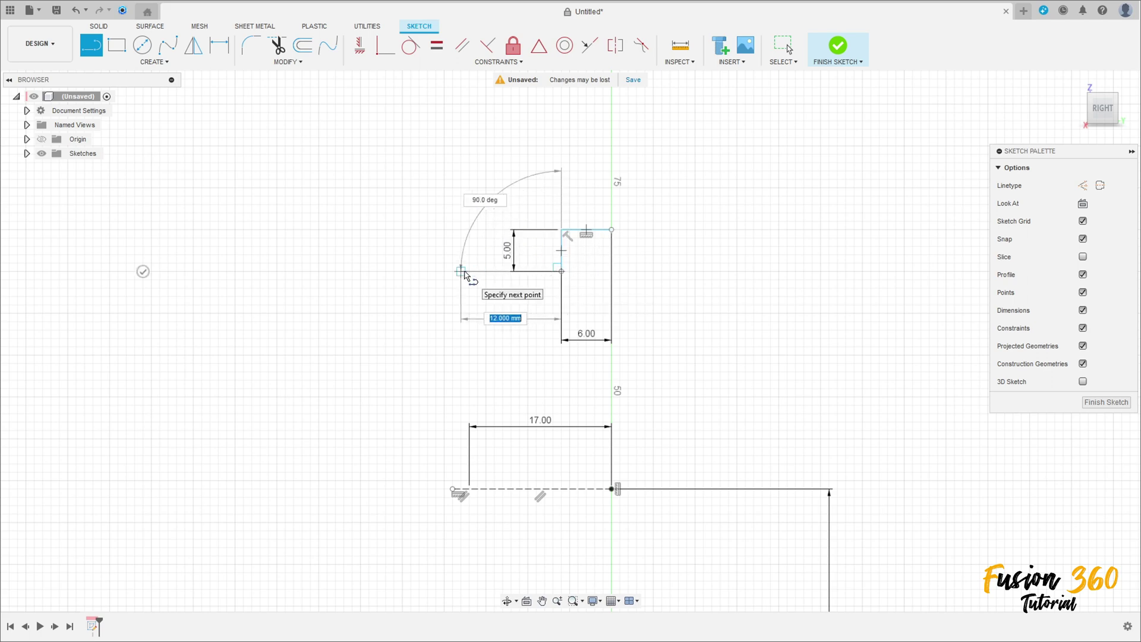
{"action": "type", "text": "11"}
{"action": "key", "text": "Return"}
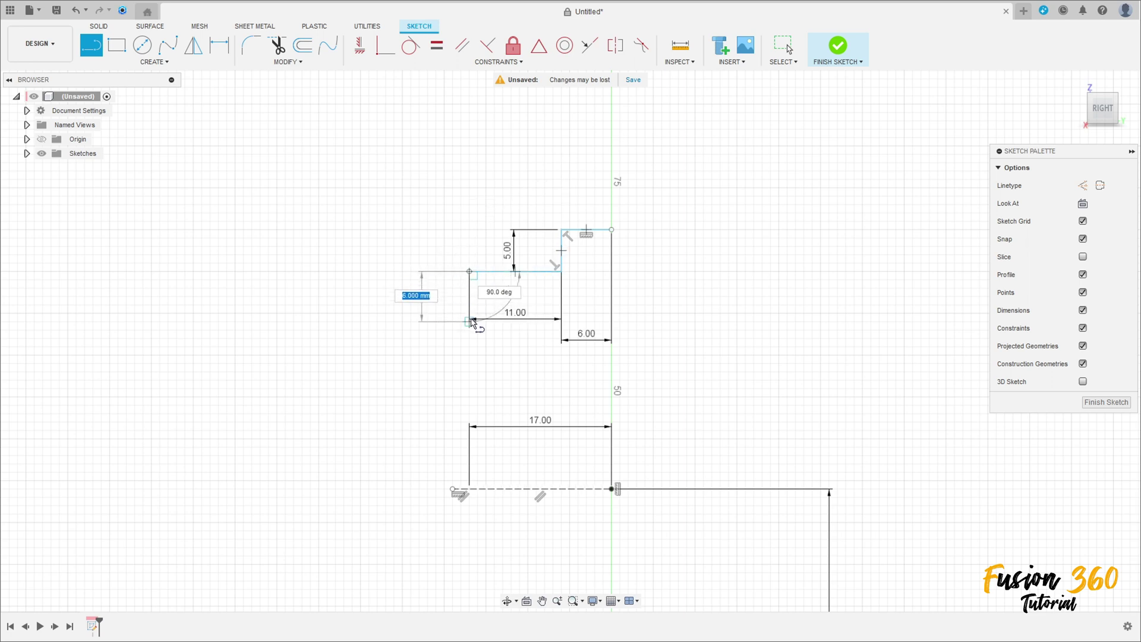
{"action": "left_click", "coordinate": [471, 321]}
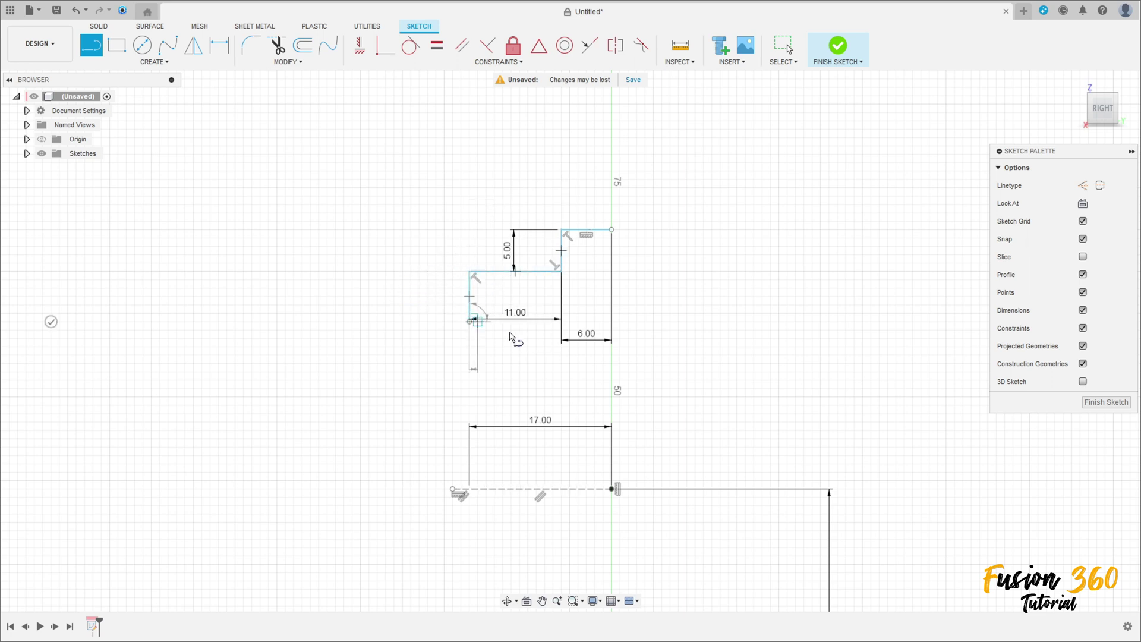
{"action": "key", "text": "Escape"}
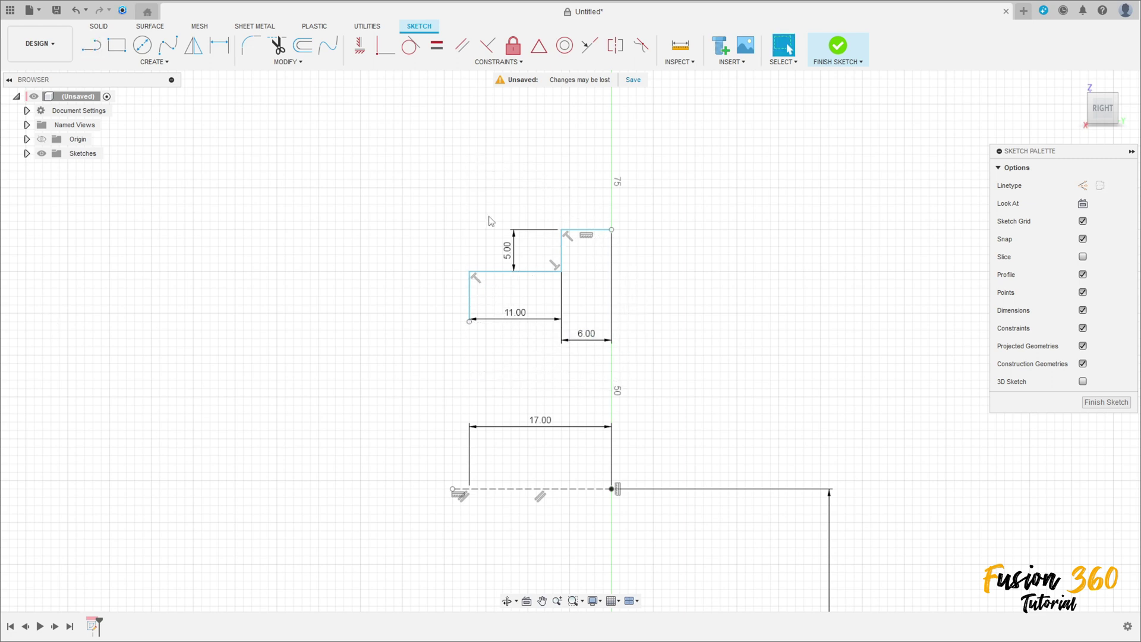
Align the free endpoint of the 6 mm top line vertically with the construction line's inner endpoint
{"action": "left_click", "coordinate": [359, 45]}
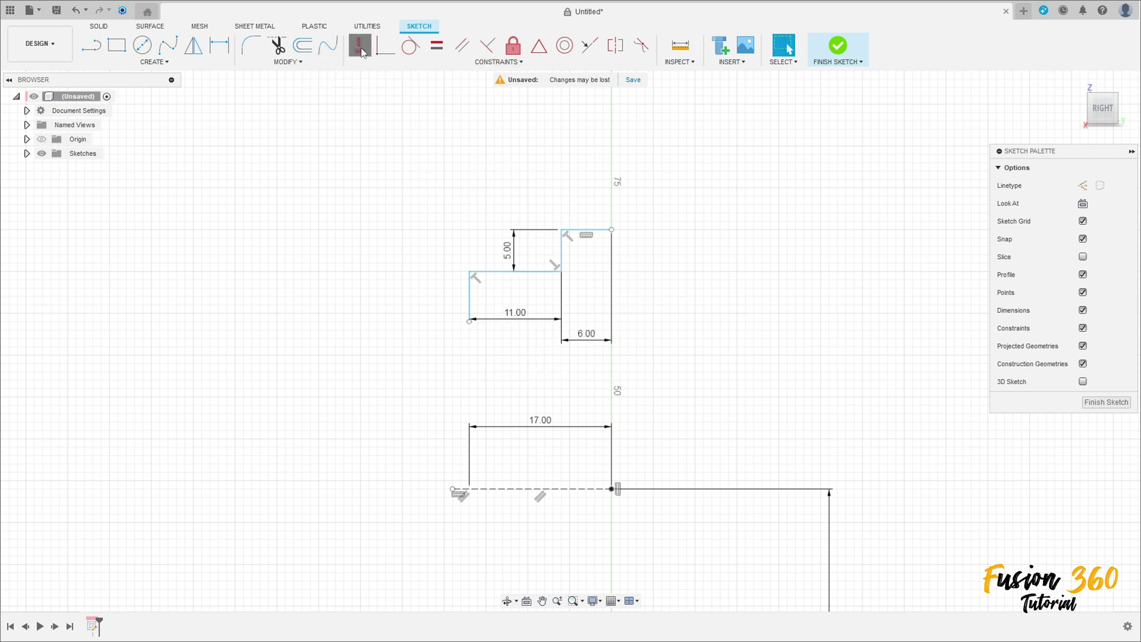
{"action": "left_click", "coordinate": [612, 230]}
{"action": "left_click", "coordinate": [612, 489]}
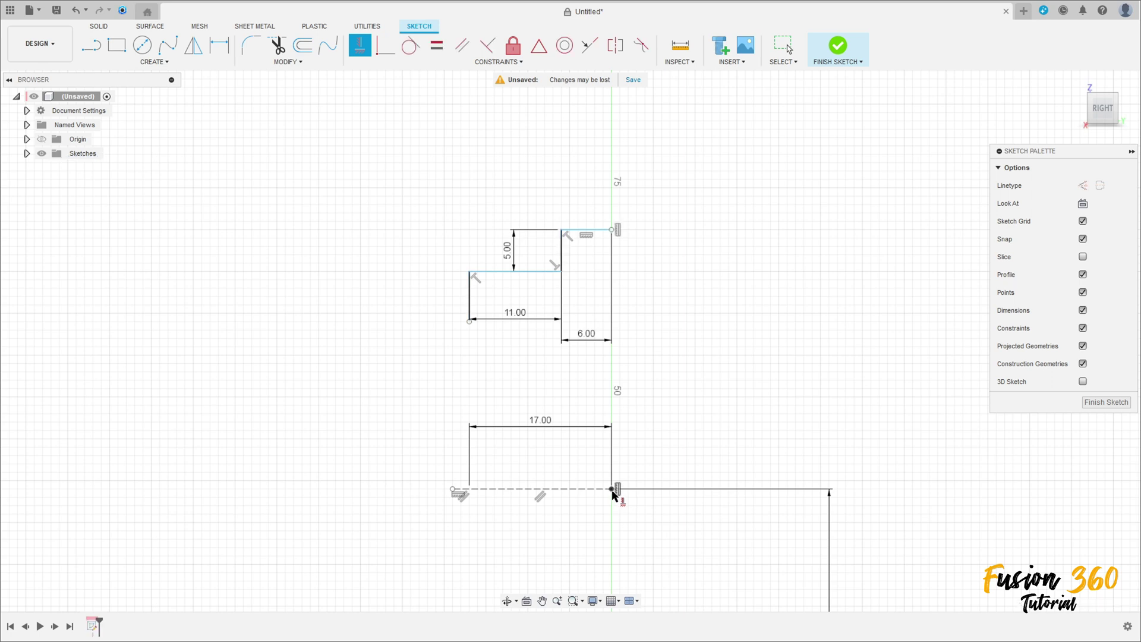
Dimension the height from the construction line's inner endpoint to the top line to 25 mm
{"action": "left_click", "coordinate": [219, 45]}
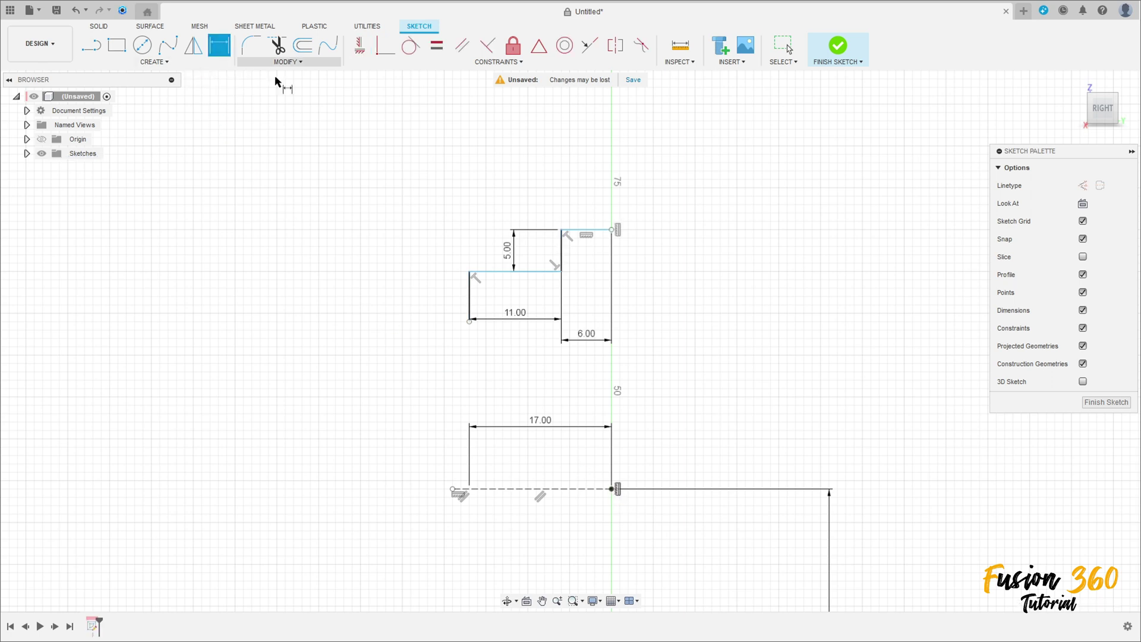
{"action": "left_click", "coordinate": [613, 230]}
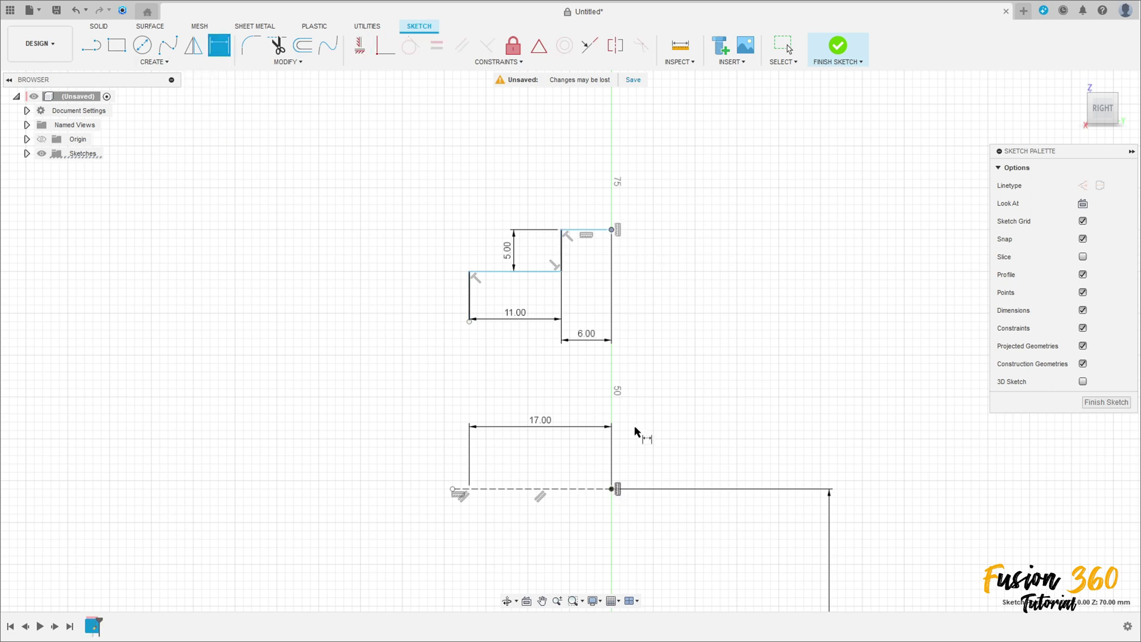
{"action": "left_click", "coordinate": [613, 490]}
{"action": "left_click", "coordinate": [232, 350]}
{"action": "type", "text": "25"}
{"action": "key", "text": "Return"}
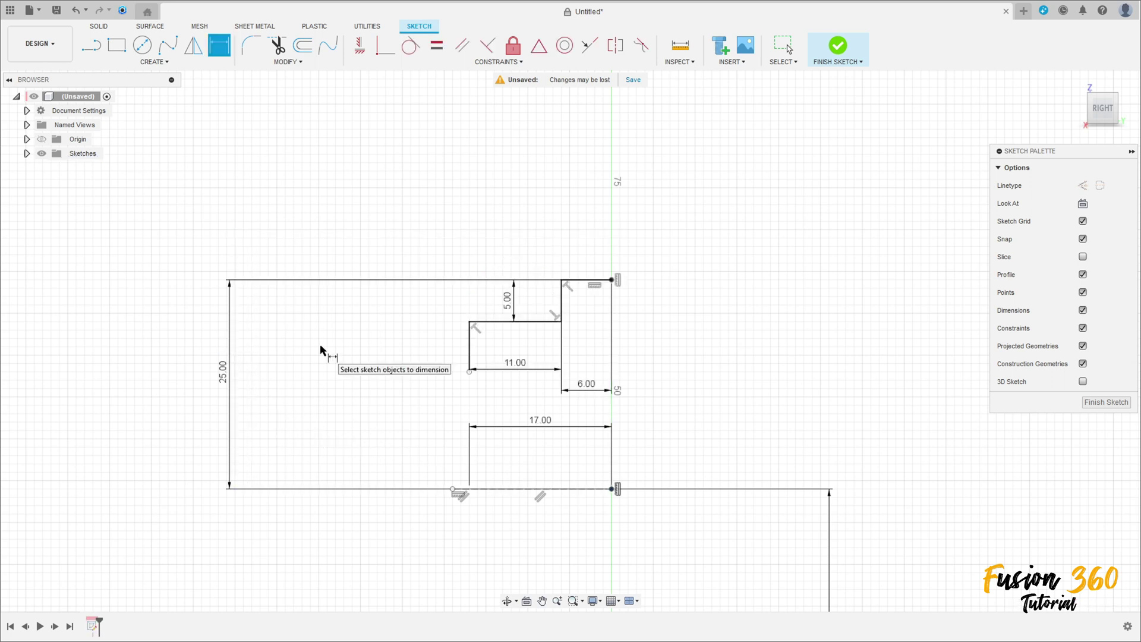
{"action": "key", "text": "Escape"}
Rearrange the dimensions, placing 11 mm and 6 mm above the profile, 5 mm beside it and 17 mm below the construction line
{"action": "left_click_drag", "start_coordinate": [518, 372], "coordinate": [519, 221]}
{"action": "left_click_drag", "start_coordinate": [590, 392], "coordinate": [599, 228]}
{"action": "left_click_drag", "start_coordinate": [511, 304], "coordinate": [266, 305]}
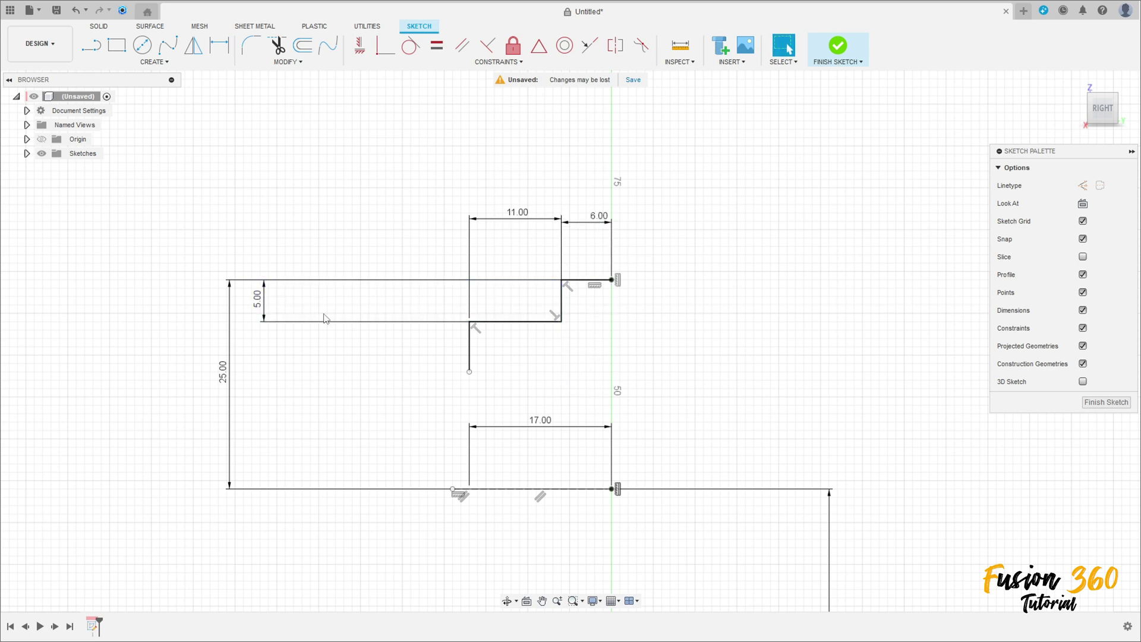
{"action": "left_click_drag", "start_coordinate": [536, 424], "coordinate": [539, 539]}
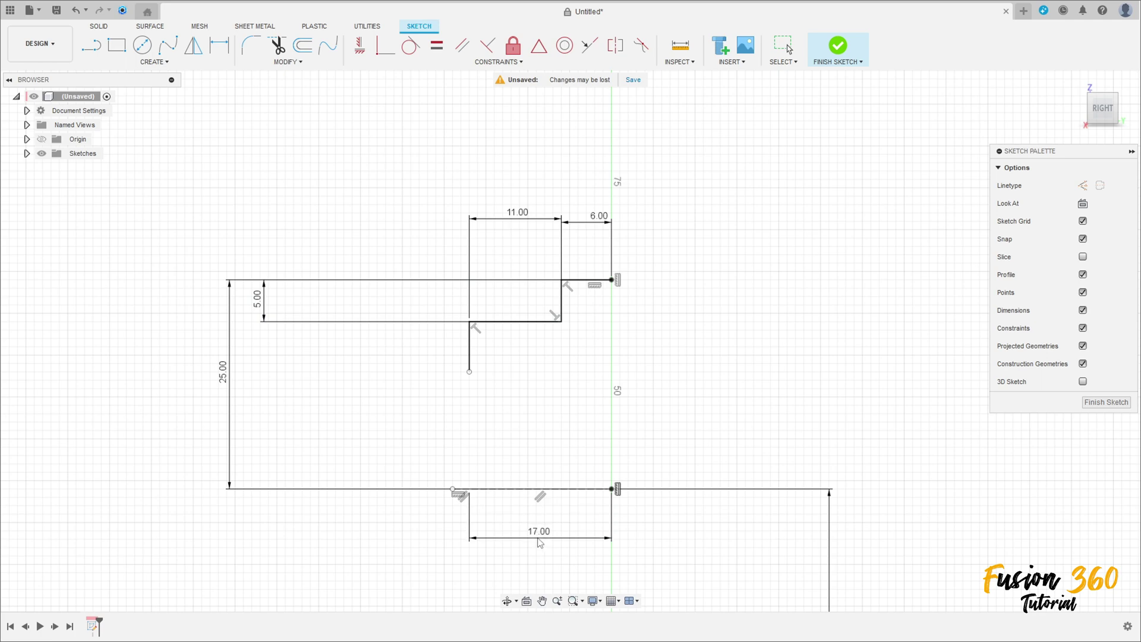
Dimension the height from the construction line's outer end to the profile's lower endpoint and set it to 13.75 mm
{"action": "left_click", "coordinate": [219, 45]}
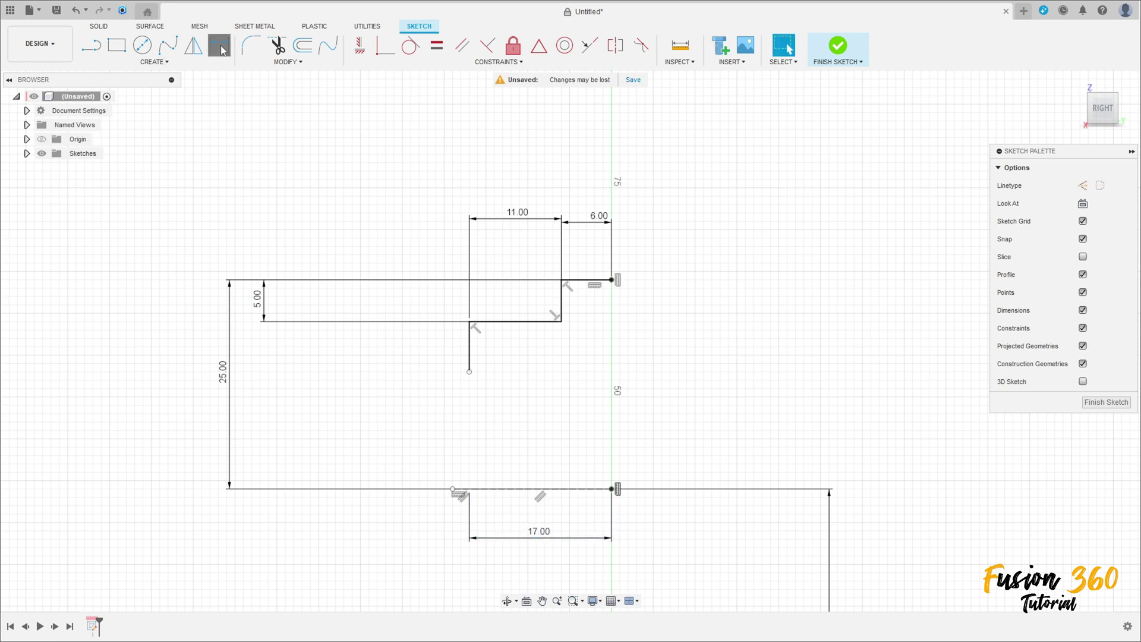
{"action": "left_click", "coordinate": [469, 372]}
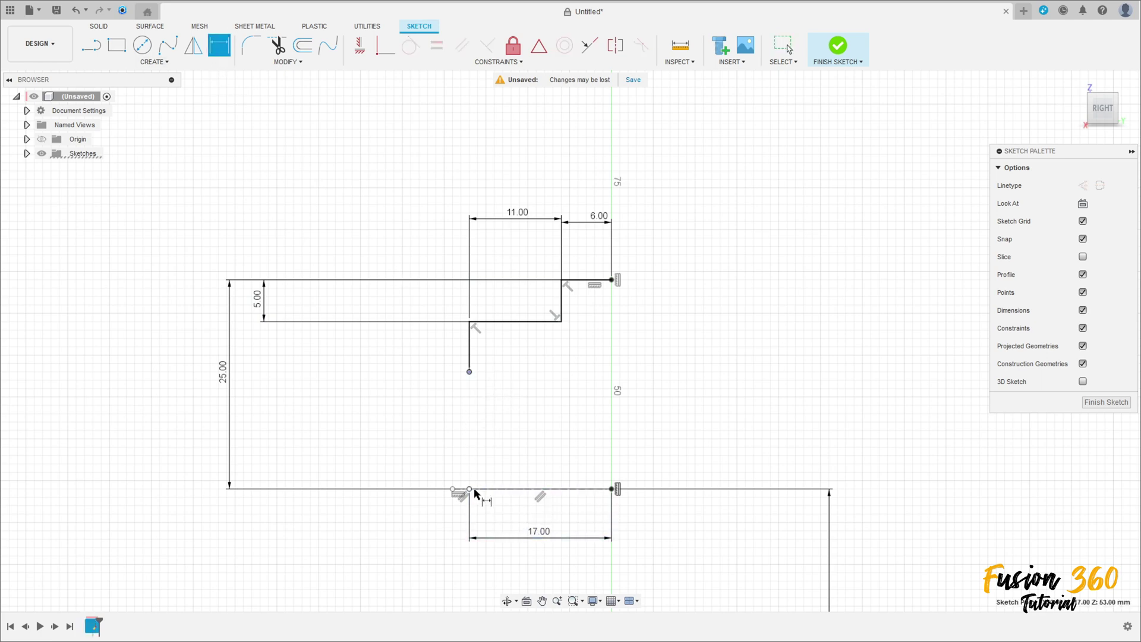
{"action": "left_click", "coordinate": [469, 488]}
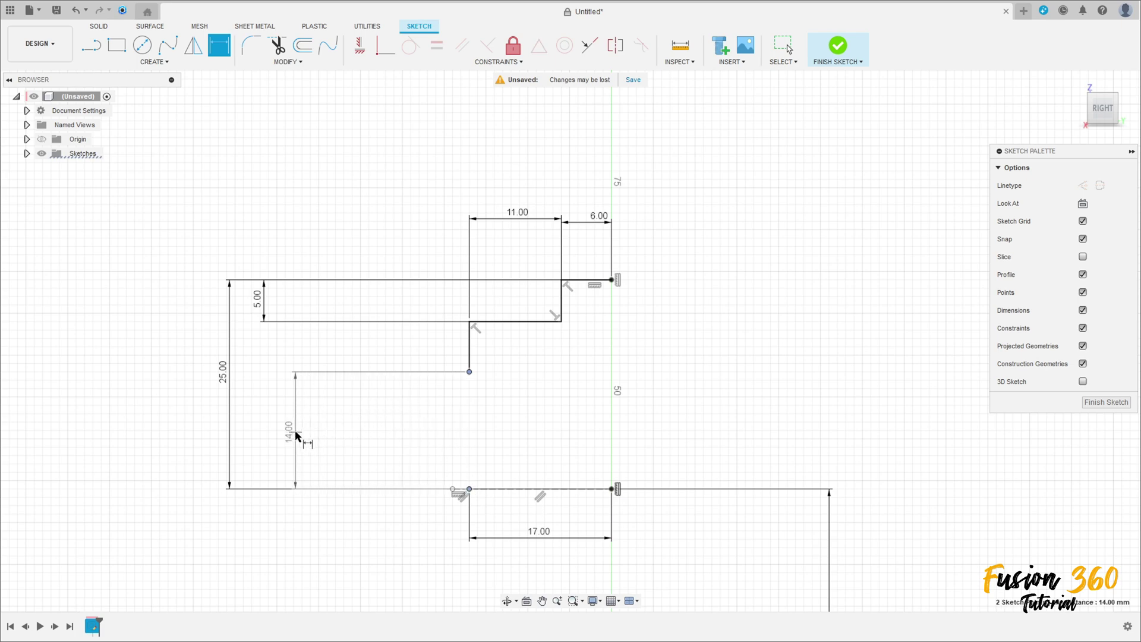
{"action": "left_click", "coordinate": [297, 436]}
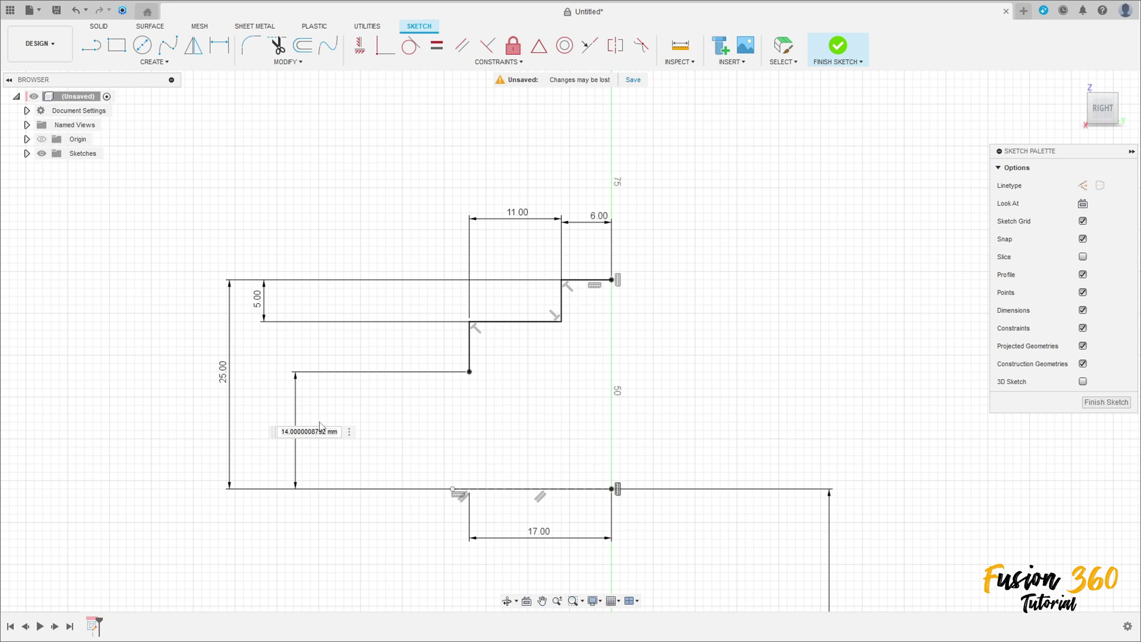
{"action": "left_click_drag", "start_coordinate": [315, 436], "coordinate": [263, 442]}
{"action": "type", "text": "13,75"}
{"action": "key", "text": "Return"}
Delete the short leftover solid segment beyond the construction line's outer end
{"action": "scroll", "coordinate": [461, 505], "scroll_direction": "up", "scroll_amount": 3}
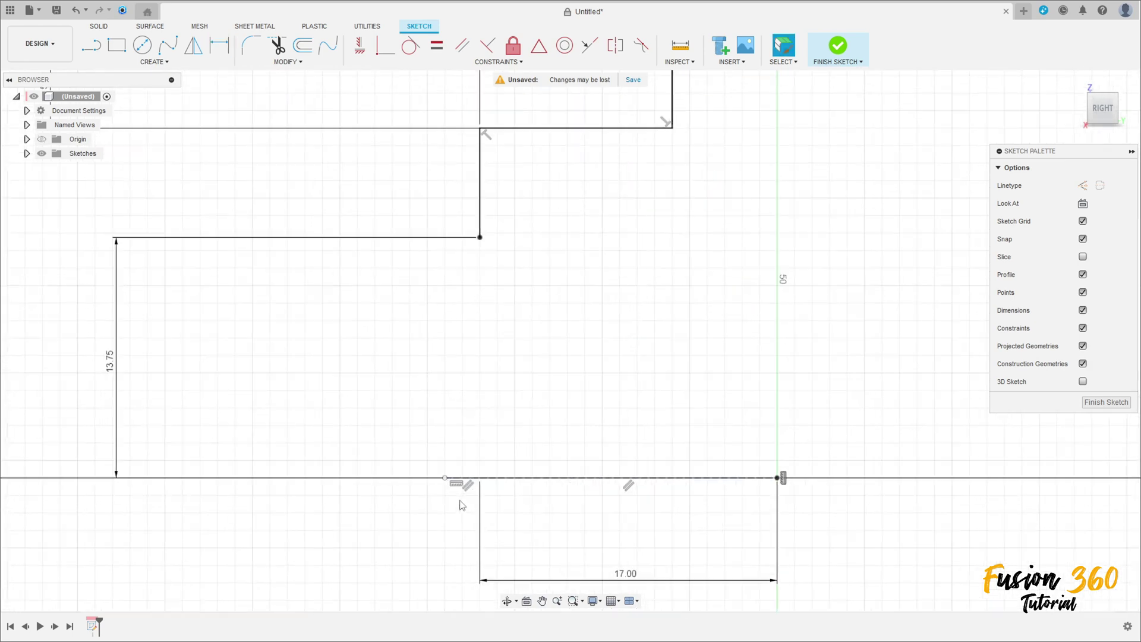
{"action": "scroll", "coordinate": [461, 502], "scroll_direction": "up", "scroll_amount": 2}
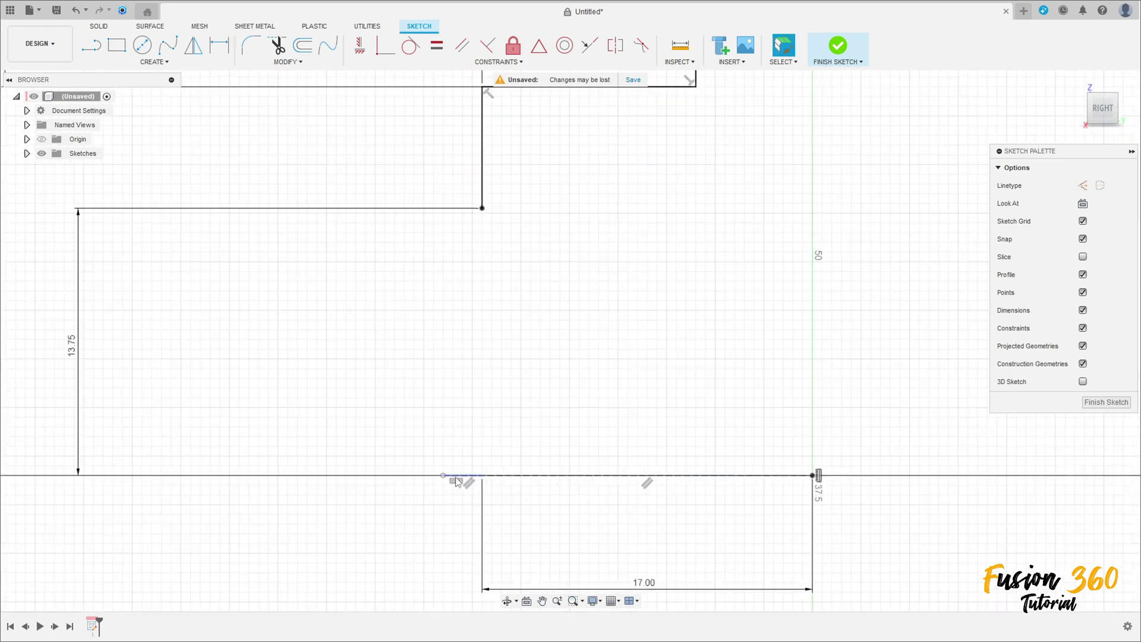
{"action": "scroll", "coordinate": [465, 480], "scroll_direction": "down", "scroll_amount": 3}
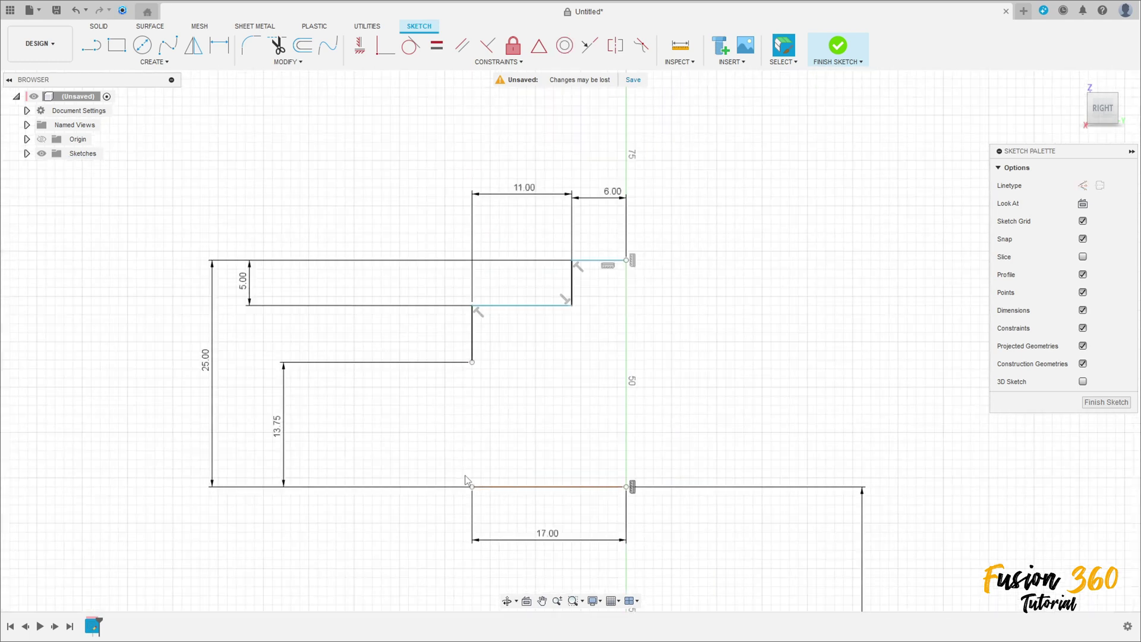
{"action": "scroll", "coordinate": [465, 480], "scroll_direction": "down", "scroll_amount": 2}
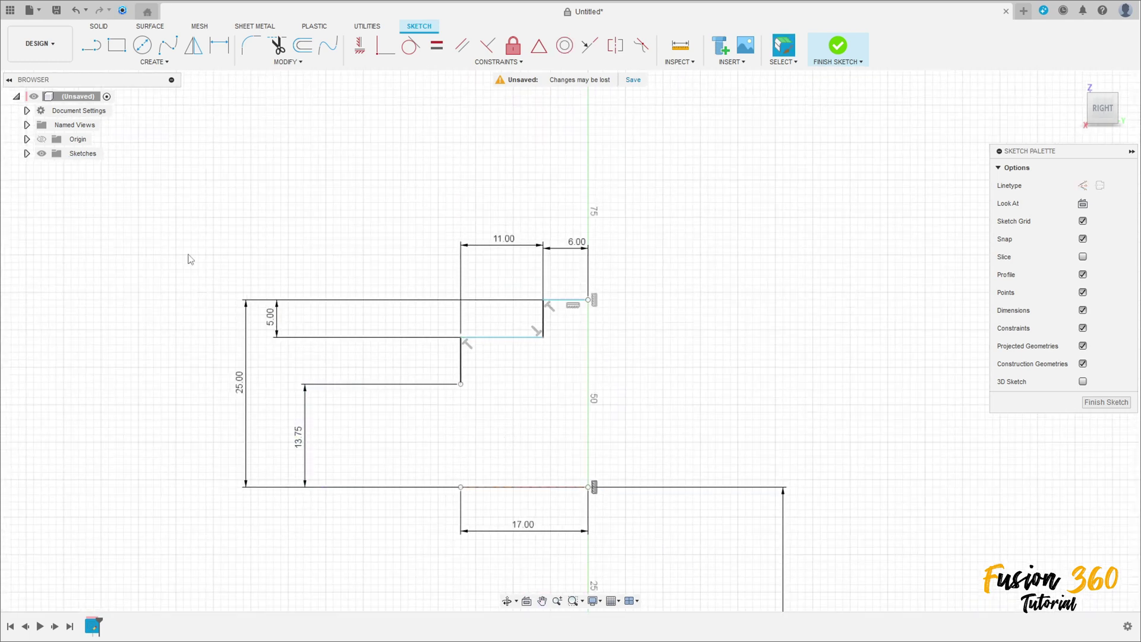
Continue the profile from its lower endpoint with a 2.5 mm horizontal line, a short vertical line upward and a 10 mm horizontal line
{"action": "key", "text": "l"}
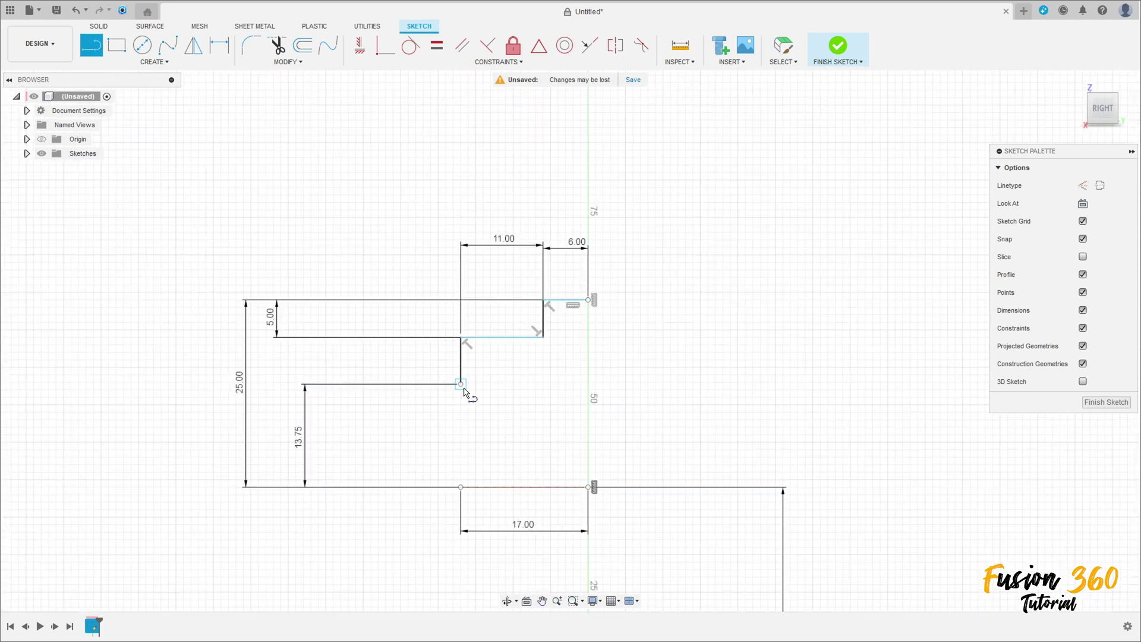
{"action": "left_click", "coordinate": [460, 383]}
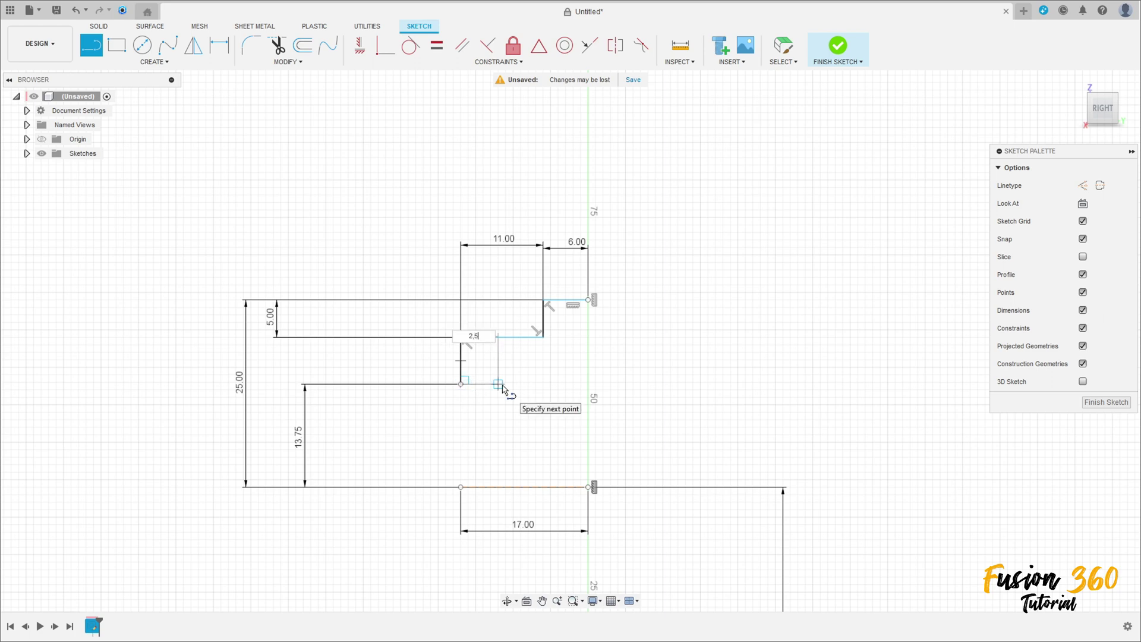
{"action": "key", "text": "Return"}
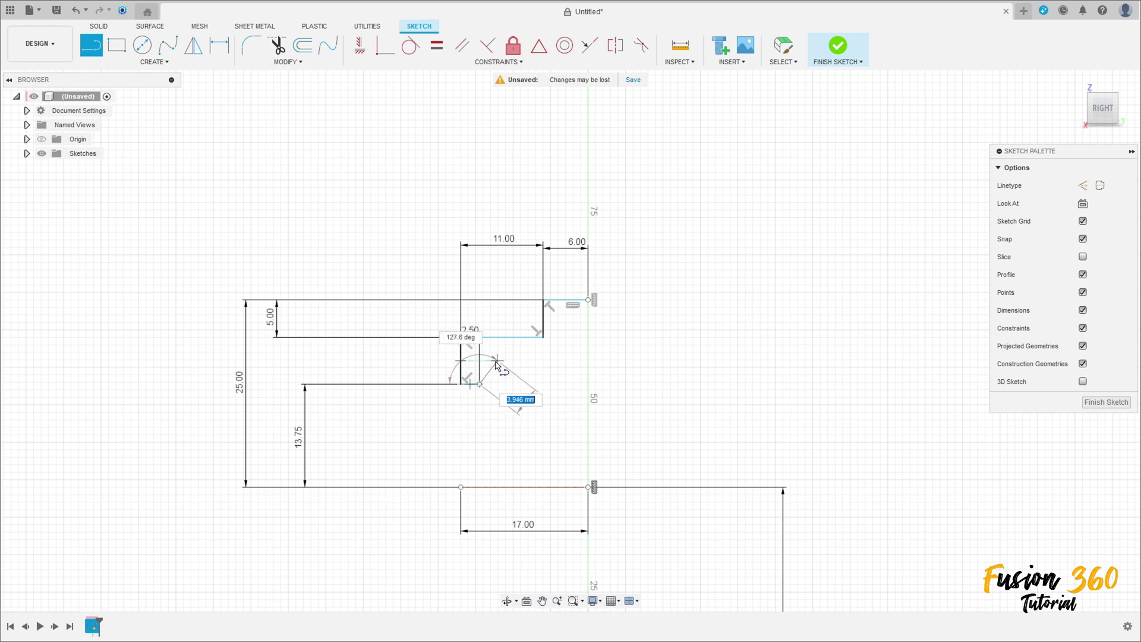
{"action": "scroll", "coordinate": [497, 366], "scroll_direction": "up", "scroll_amount": 3}
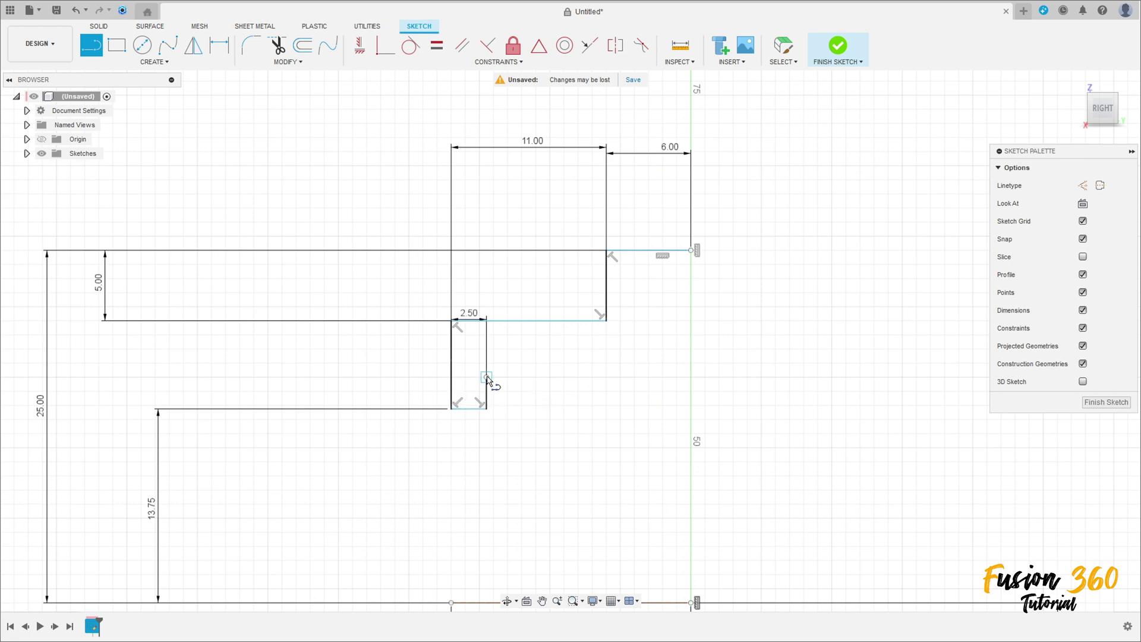
{"action": "left_click", "coordinate": [487, 377]}
{"action": "type", "text": "10"}
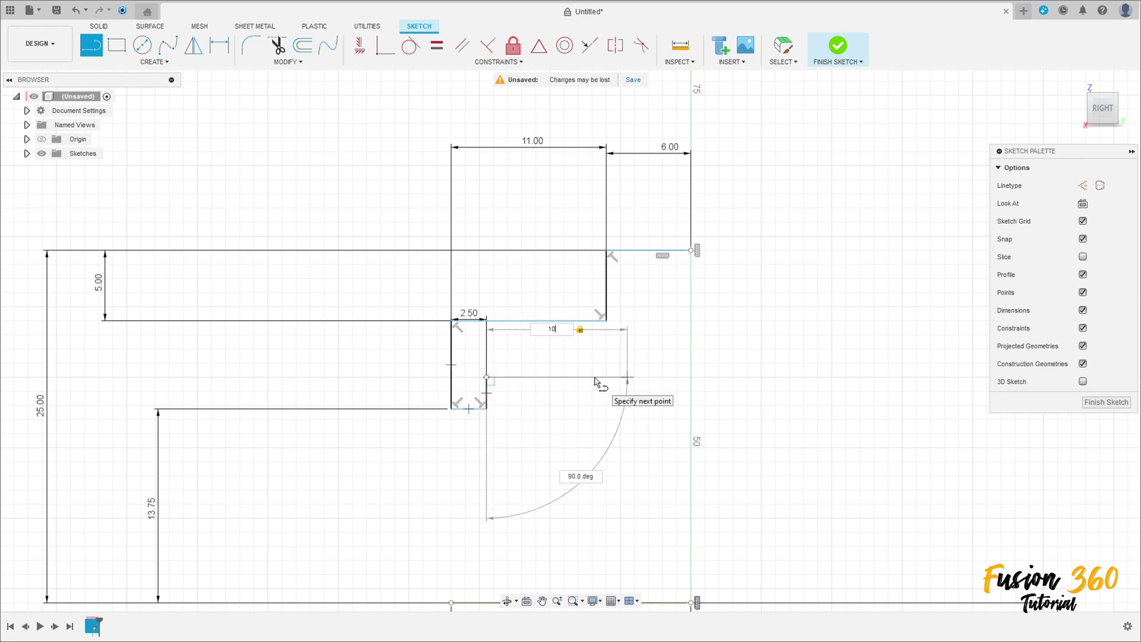
{"action": "key", "text": "Return"}
{"action": "key", "text": "Escape"}
{"action": "scroll", "coordinate": [540, 533], "scroll_direction": "down", "scroll_amount": 1}
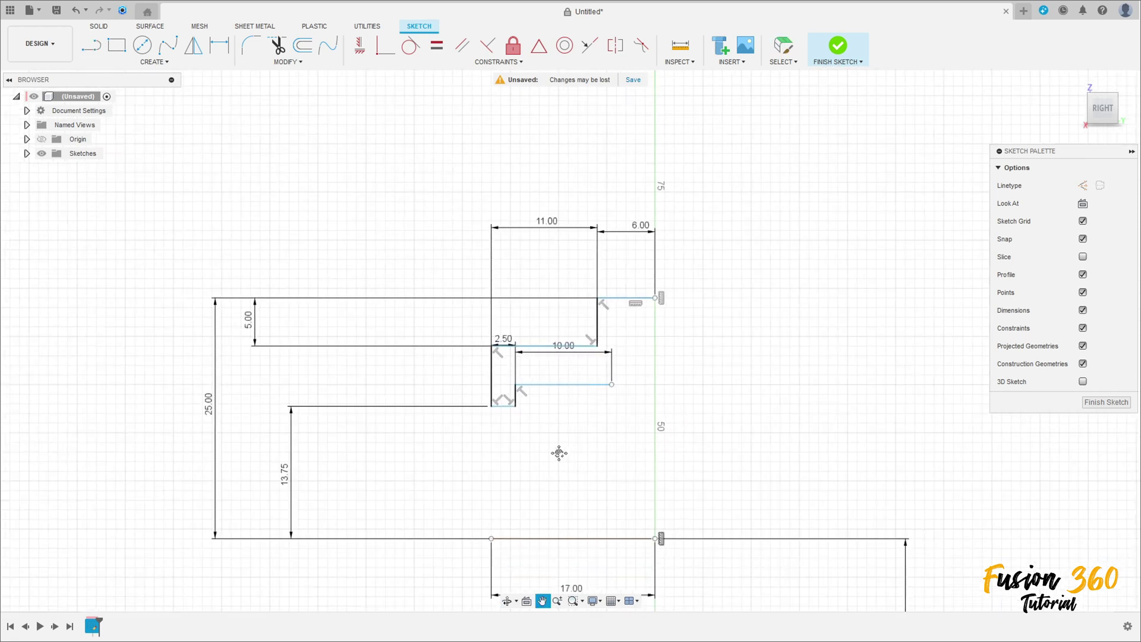
Dimension the height from the construction line to the 10 mm horizontal line and set it to 15.5 mm
{"action": "left_click", "coordinate": [220, 45]}
{"action": "left_click", "coordinate": [514, 343]}
{"action": "left_click", "coordinate": [489, 495]}
{"action": "left_click", "coordinate": [255, 434]}
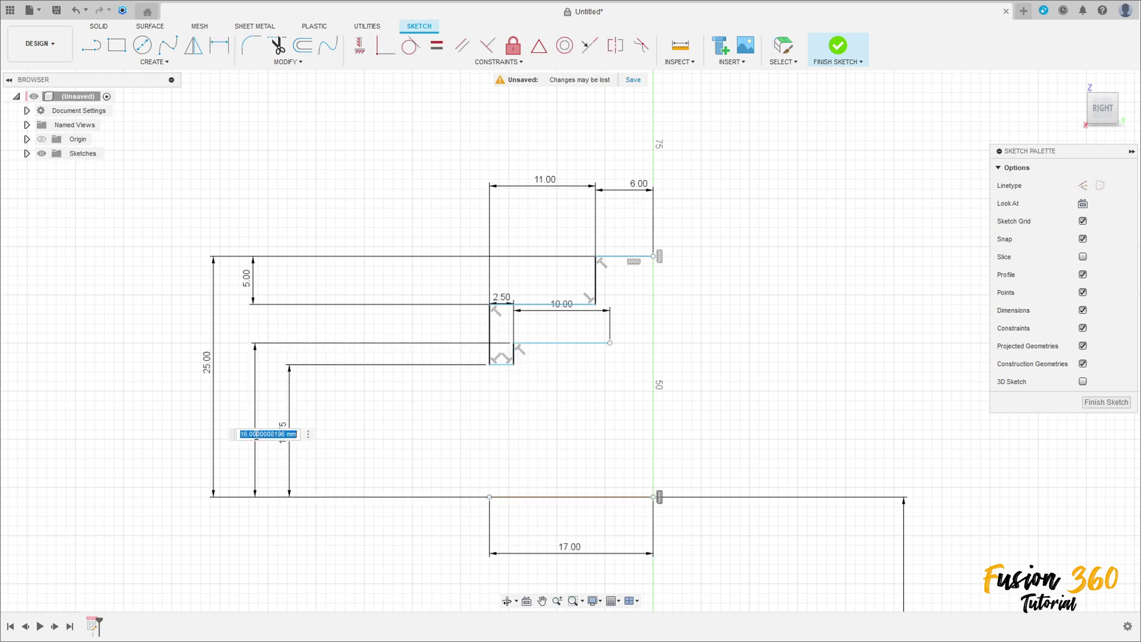
{"action": "type", "text": "15.5"}
{"action": "key", "text": "Return"}
{"action": "key", "text": "Escape"}
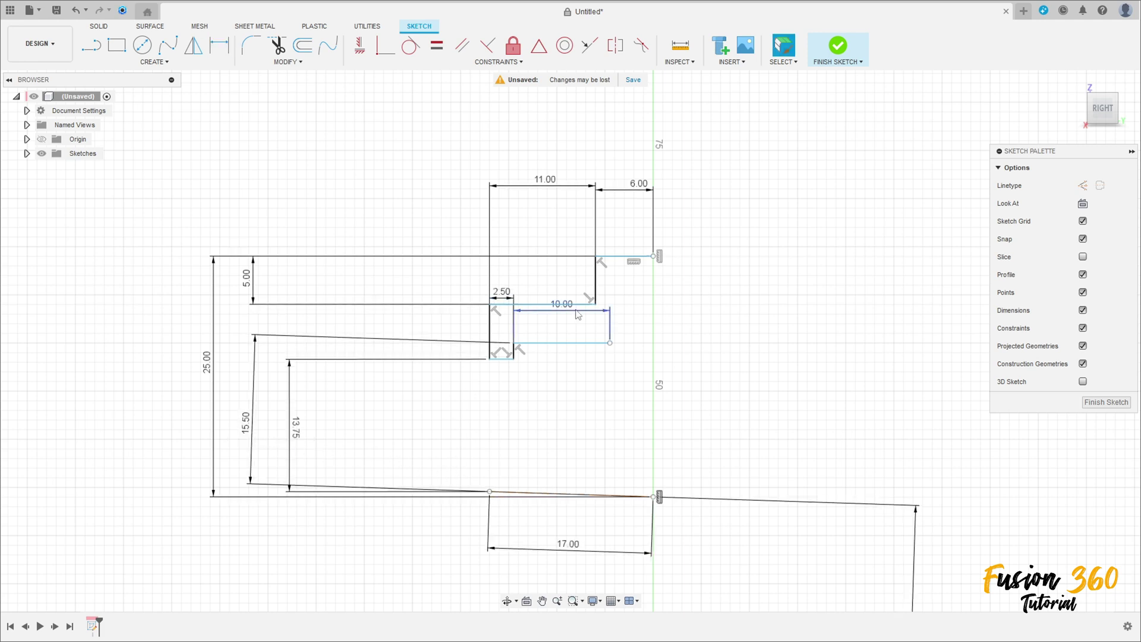
Constrain the construction line's two endpoints horizontally and move the 10 mm and 2.5 mm dimensions below the profile
{"action": "left_click", "coordinate": [359, 45]}
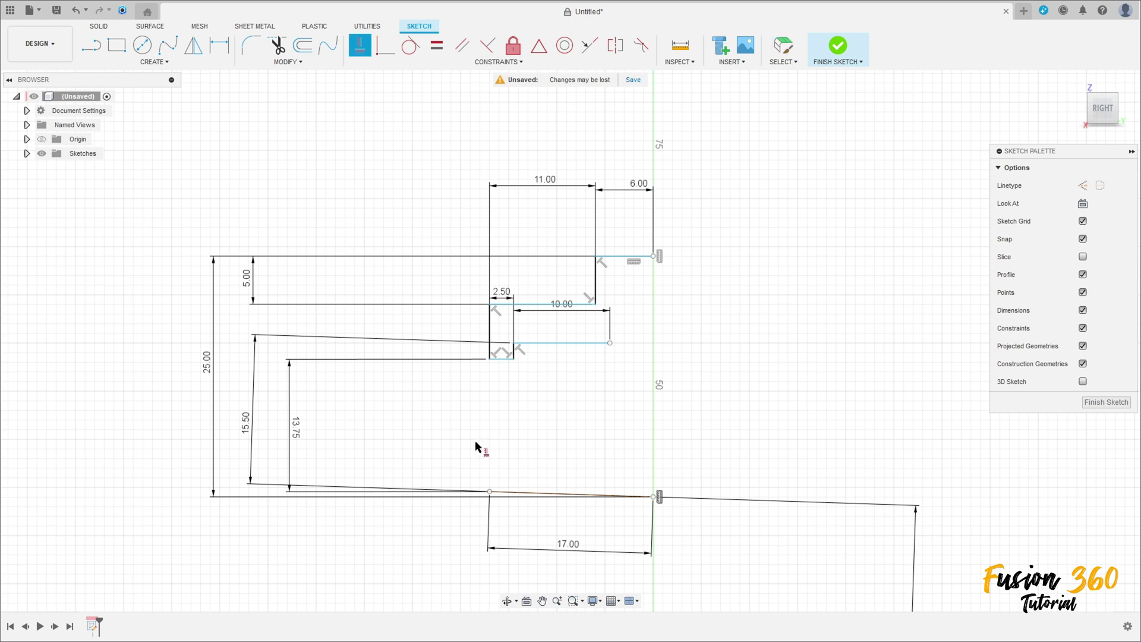
{"action": "left_click", "coordinate": [489, 492]}
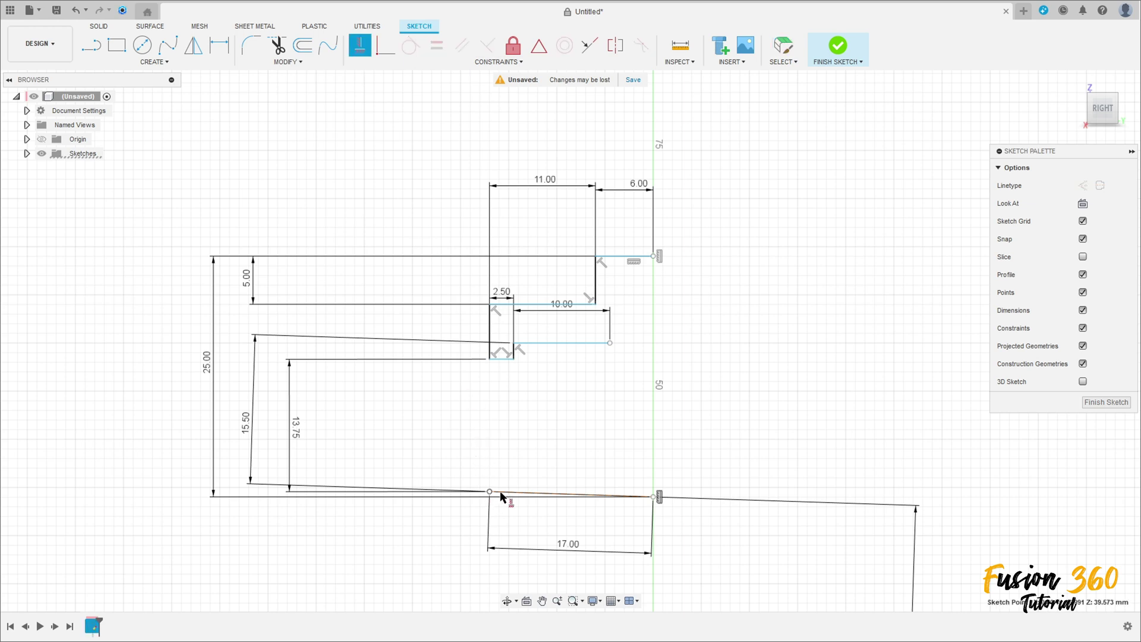
{"action": "left_click", "coordinate": [653, 497]}
{"action": "key", "text": "Escape"}
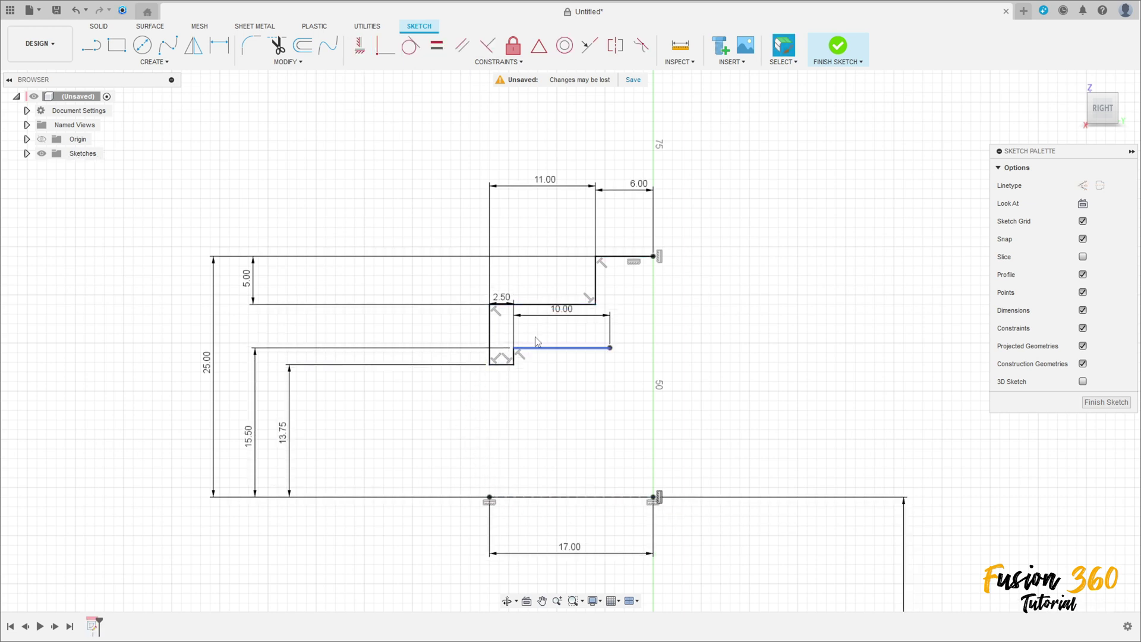
{"action": "left_click_drag", "start_coordinate": [571, 315], "coordinate": [574, 455]}
{"action": "left_click_drag", "start_coordinate": [501, 297], "coordinate": [502, 462]}
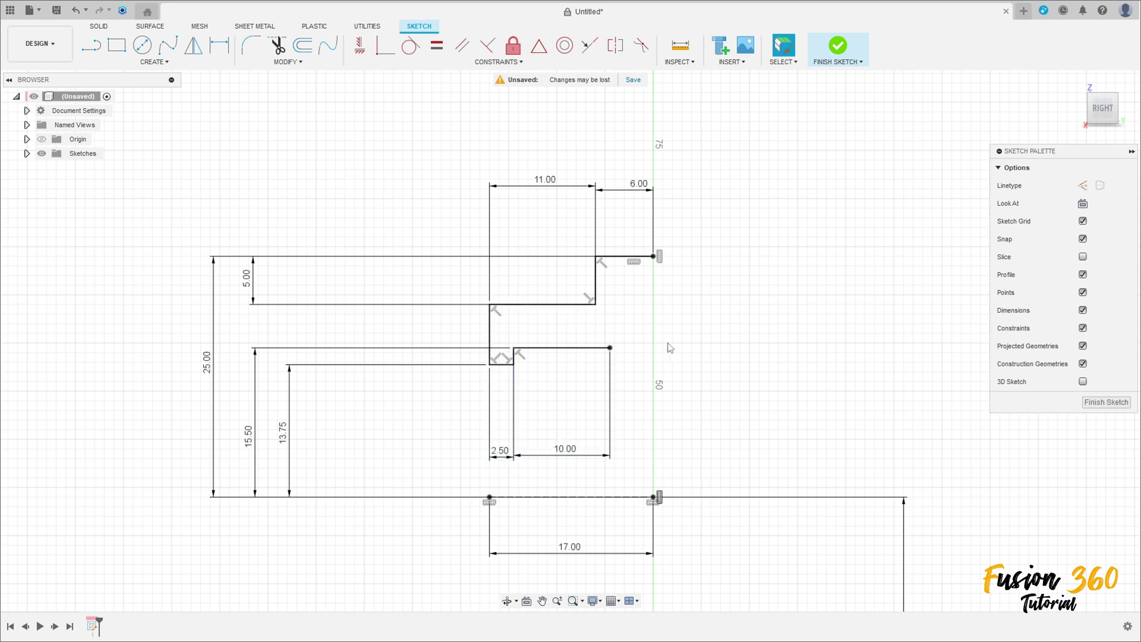
Draw a small groove from the 10 mm line's free end: 0.5 mm up, 1.1 mm across and 0.5 mm down
{"action": "scroll", "coordinate": [682, 356], "scroll_direction": "up", "scroll_amount": 5}
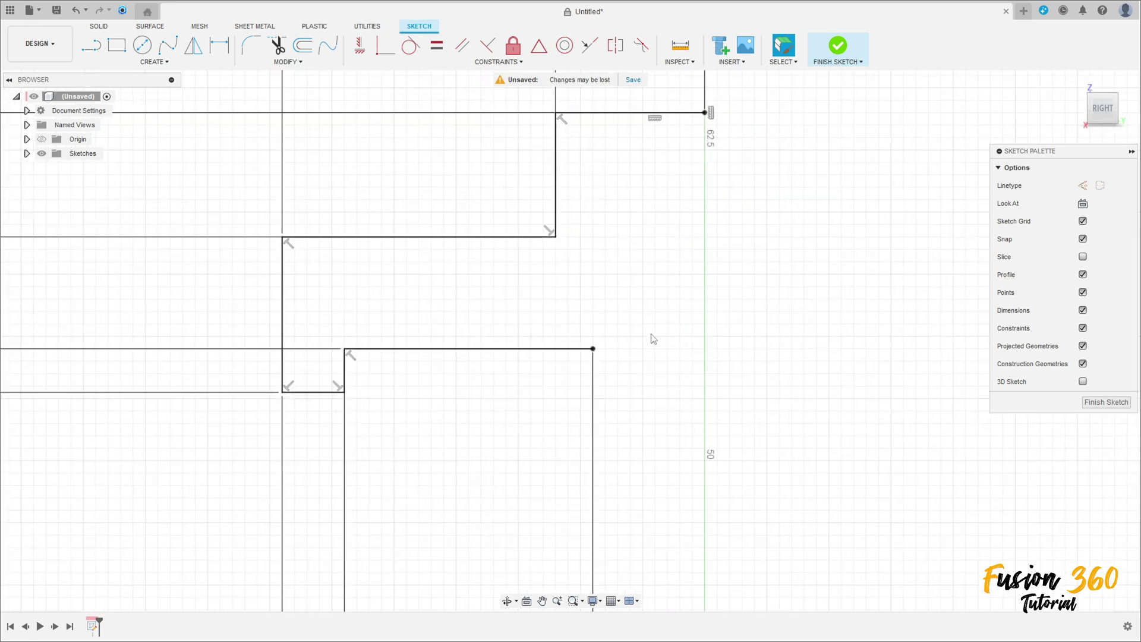
{"action": "key", "text": "l"}
{"action": "left_click", "coordinate": [593, 348]}
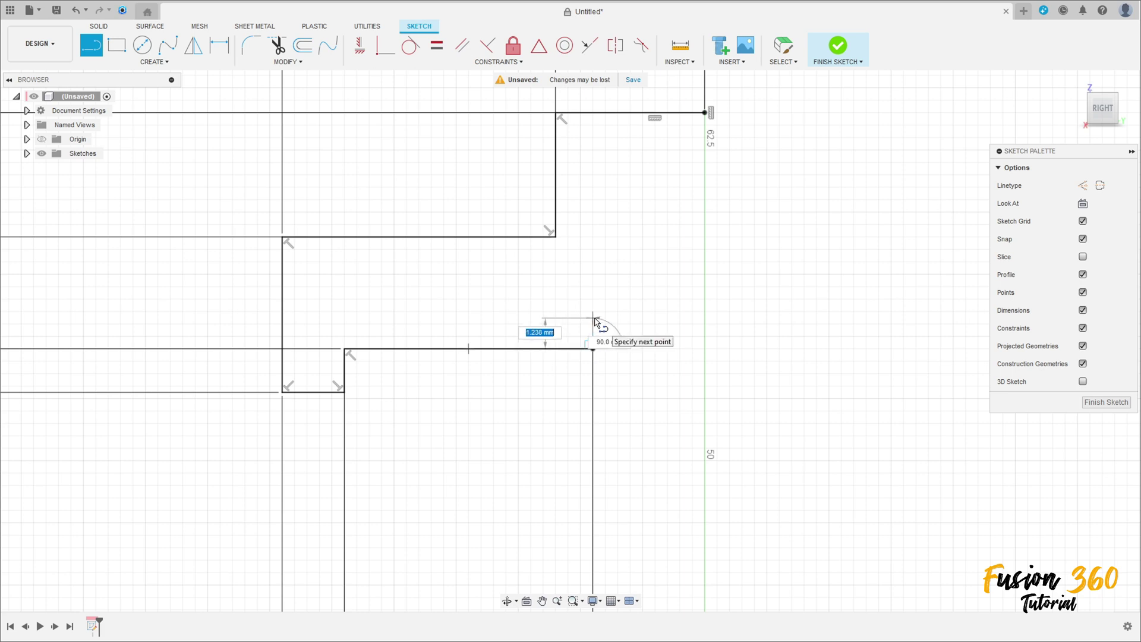
{"action": "type", "text": "0,5"}
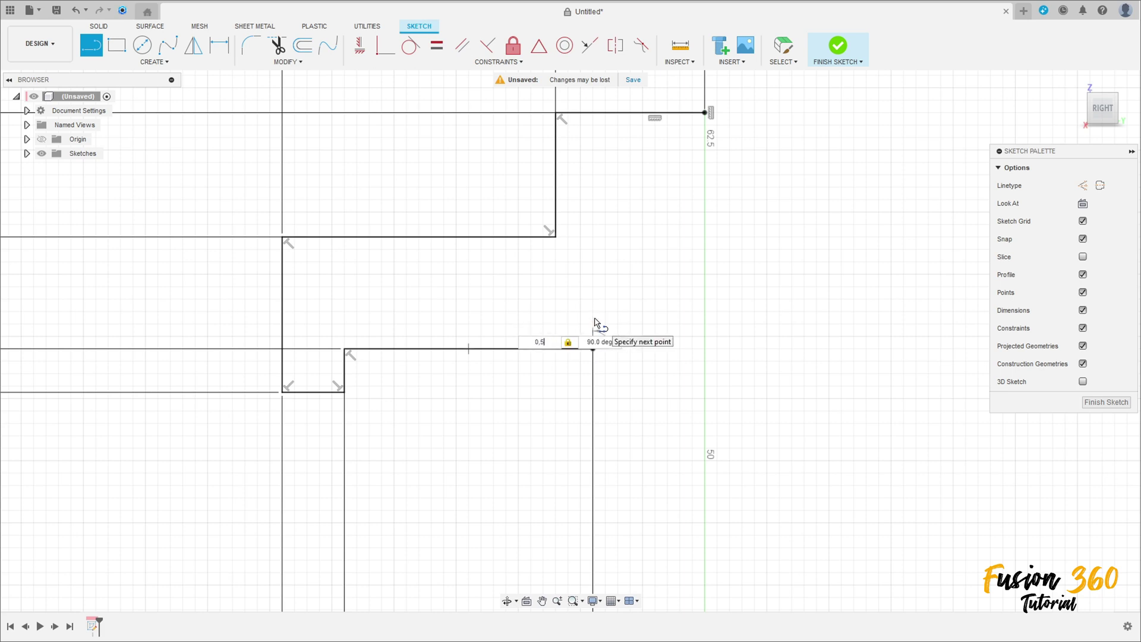
{"action": "key", "text": "Return"}
{"action": "type", "text": "1,1"}
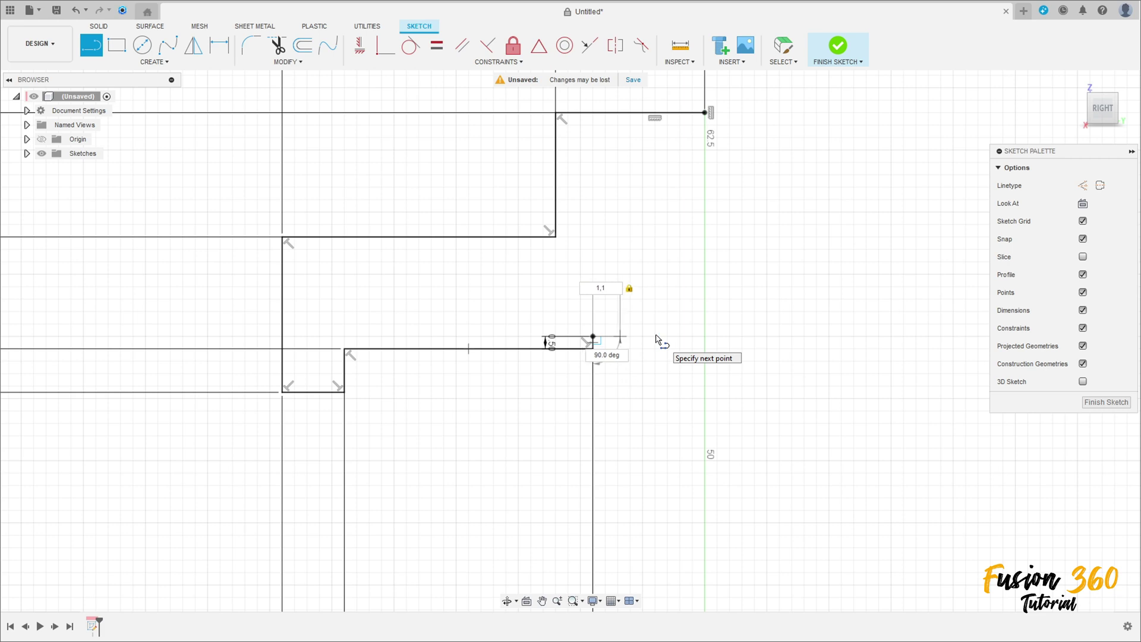
{"action": "key", "text": "Return"}
{"action": "scroll", "coordinate": [653, 338], "scroll_direction": "up", "scroll_amount": 2}
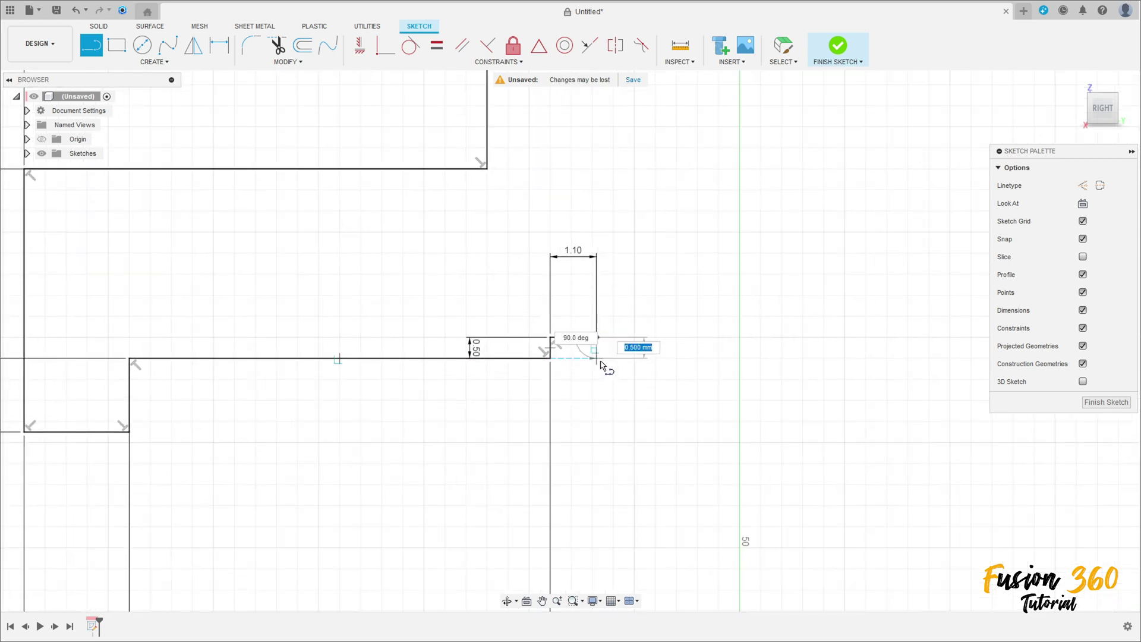
{"action": "type", "text": "0,5"}
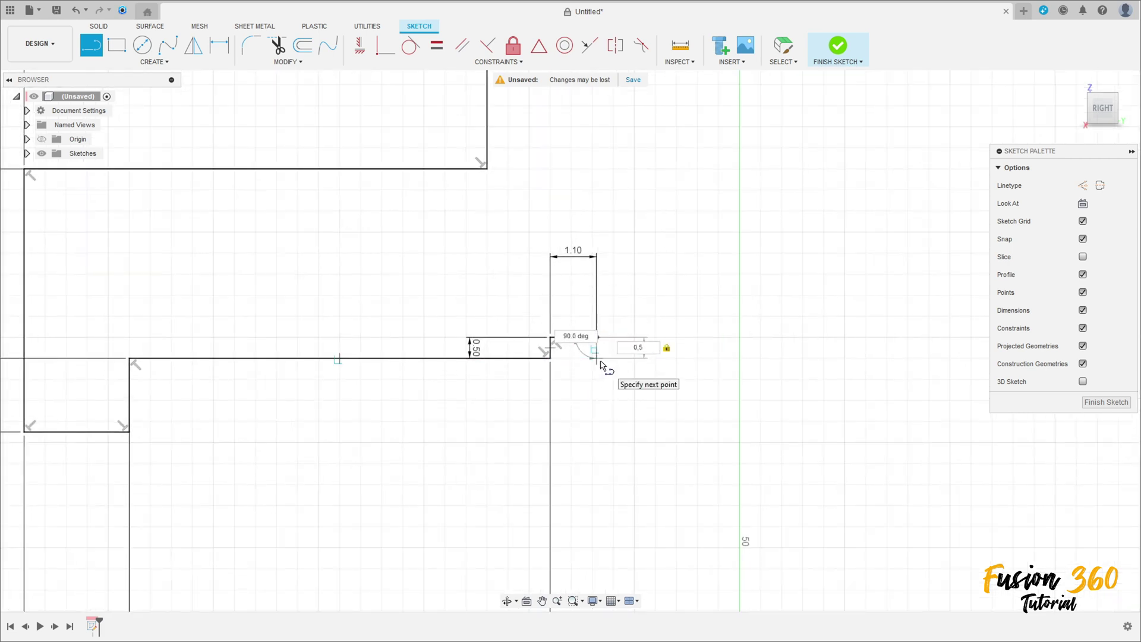
{"action": "key", "text": "Return"}
Close the profile with a 0.9 mm horizontal line, a slanted line upward, a horizontal line to the vertical axis and a vertical line to the top line
{"action": "type", "text": "0,9"}
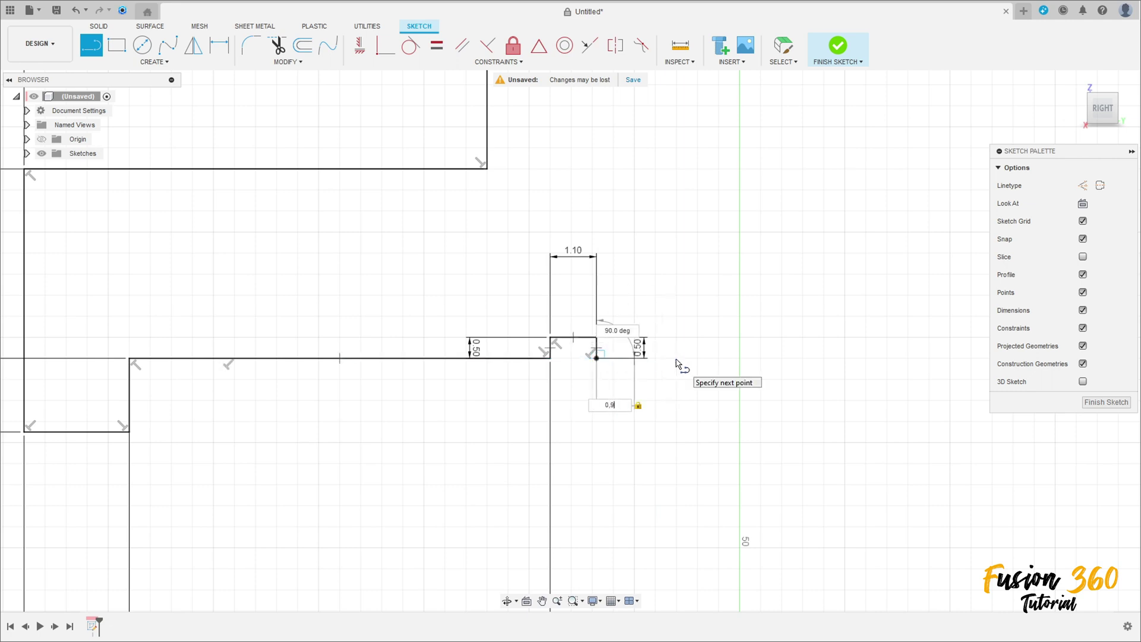
{"action": "key", "text": "Return"}
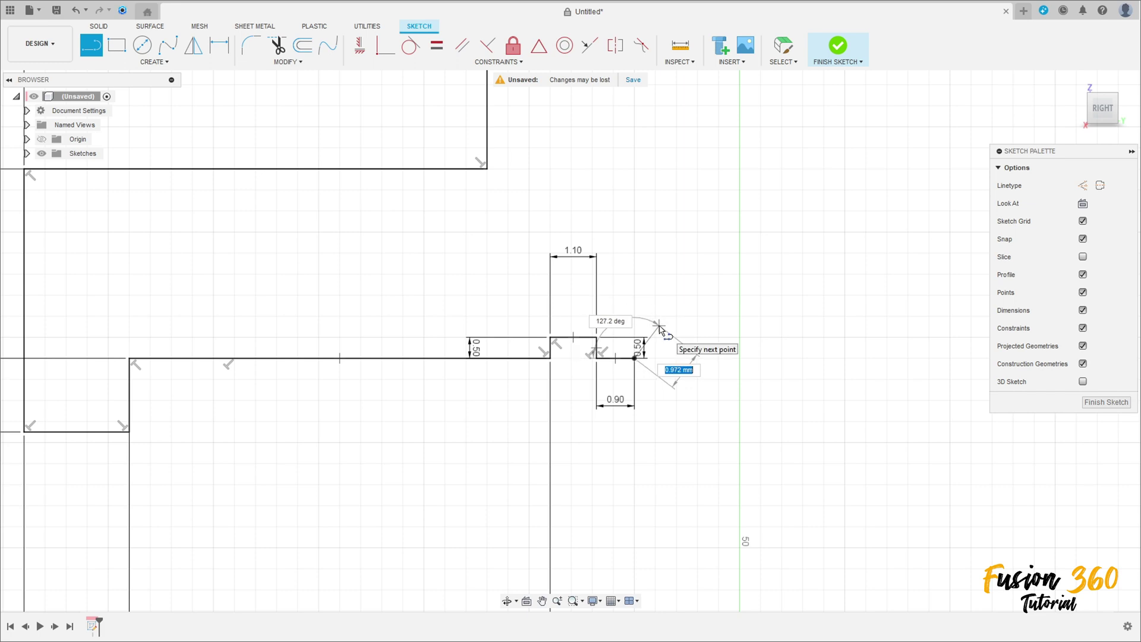
{"action": "left_click", "coordinate": [656, 325]}
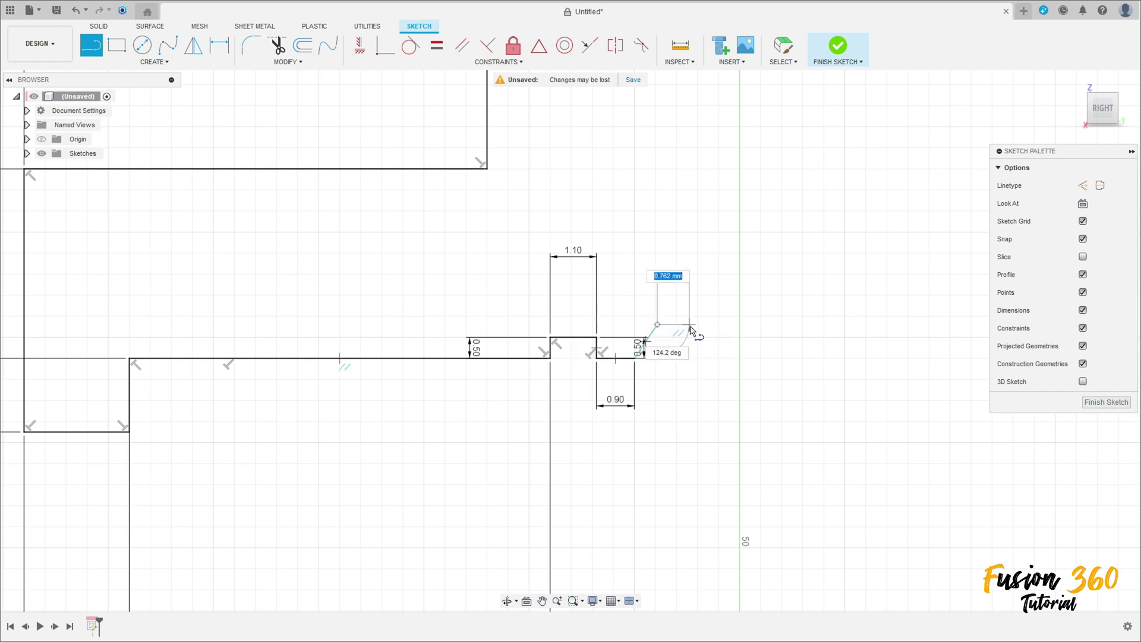
{"action": "left_click", "coordinate": [740, 325]}
{"action": "scroll", "coordinate": [739, 326], "scroll_direction": "down", "scroll_amount": 3}
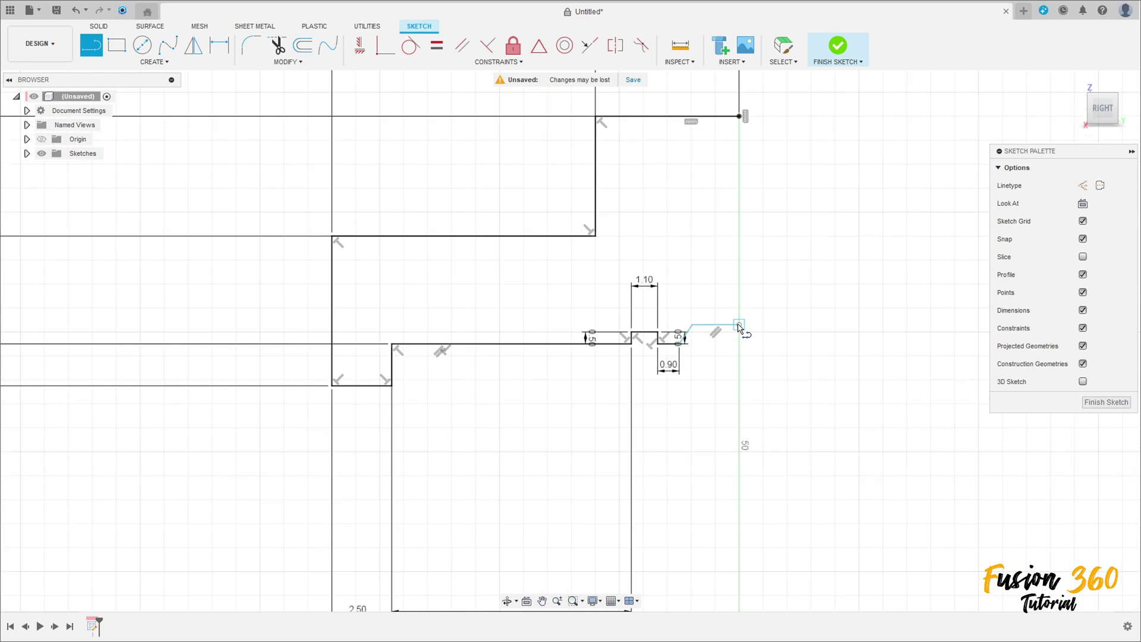
{"action": "left_click", "coordinate": [742, 118]}
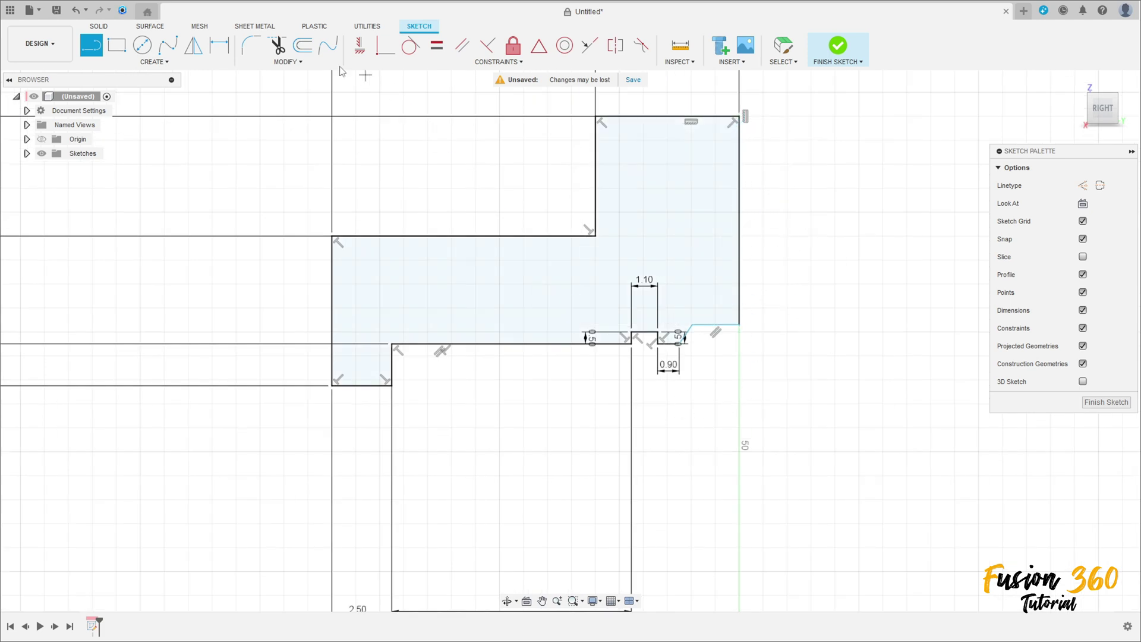
Dimension the short horizontal line between the slanted line and the vertical axis to 2 mm
{"action": "left_click", "coordinate": [219, 44]}
{"action": "scroll", "coordinate": [677, 315], "scroll_direction": "up", "scroll_amount": 2}
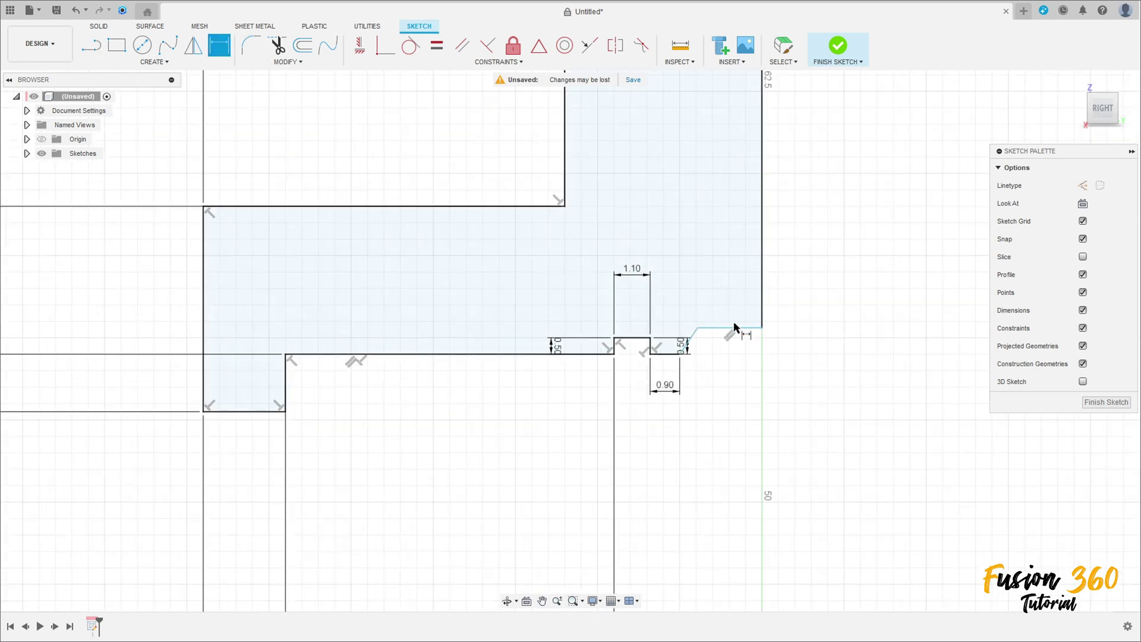
{"action": "left_click", "coordinate": [732, 327]}
{"action": "left_click", "coordinate": [735, 309]}
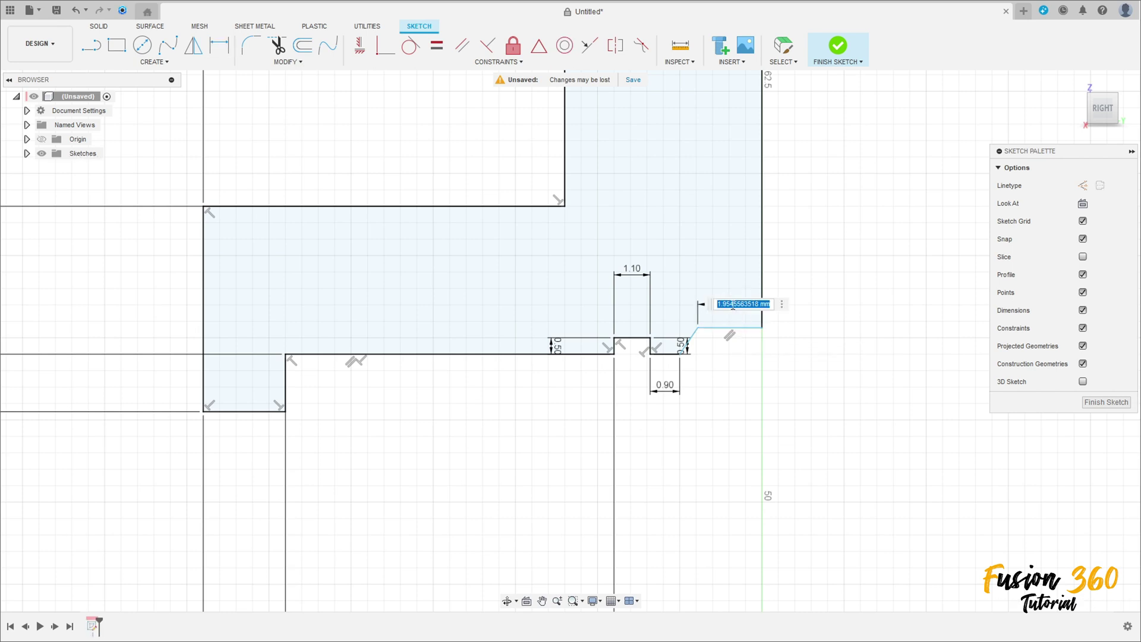
{"action": "type", "text": "2"}
{"action": "key", "text": "Return"}
Set the angle between the slanted line and the vertical closing line to 30 degrees and place that dimension outside the profile
{"action": "left_click", "coordinate": [688, 346]}
{"action": "left_click", "coordinate": [763, 290]}
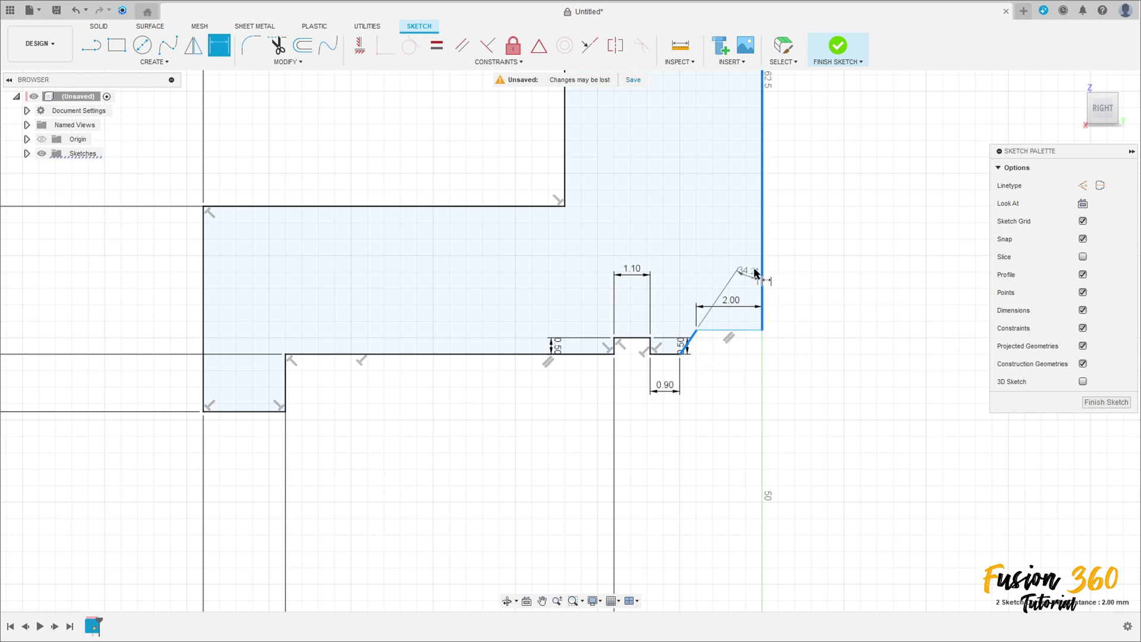
{"action": "left_click", "coordinate": [731, 352]}
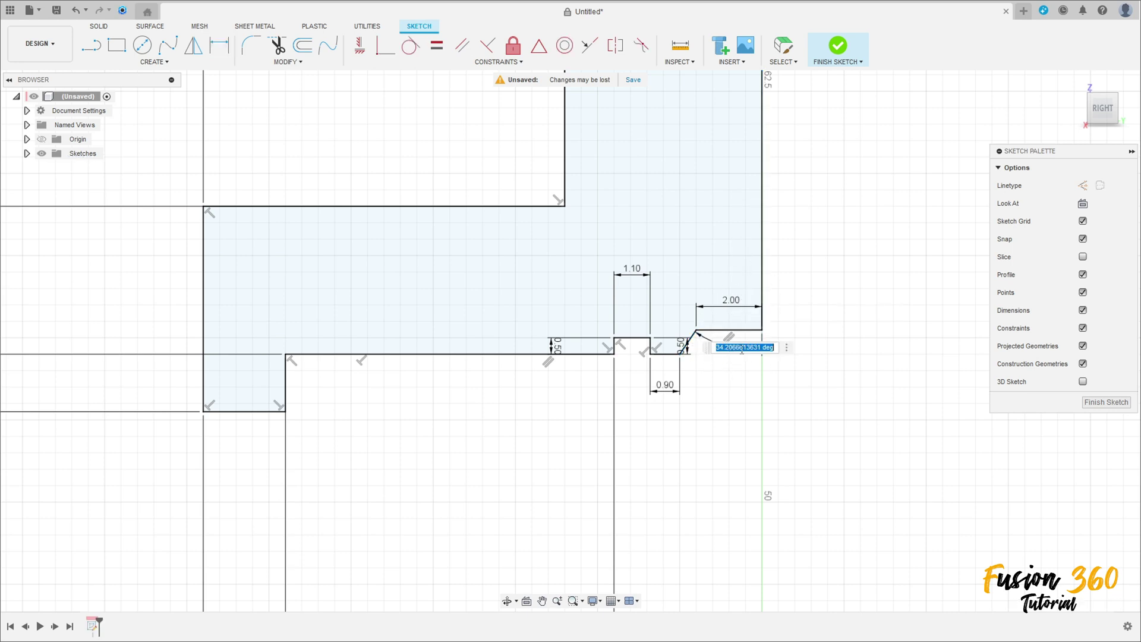
{"action": "type", "text": "30"}
{"action": "key", "text": "Return"}
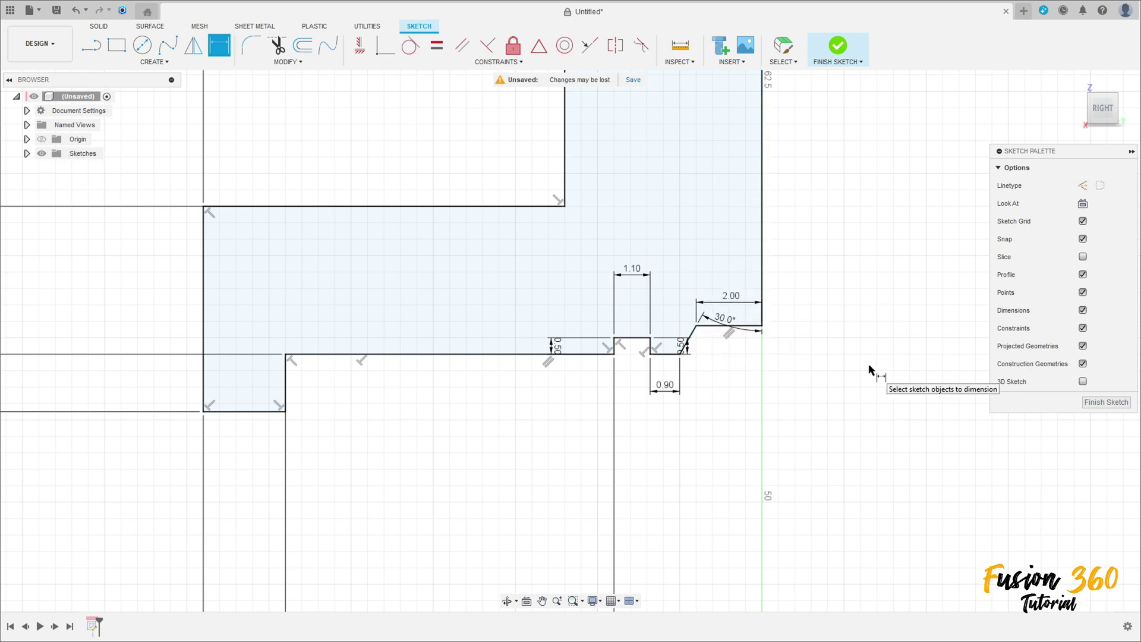
{"action": "left_click_drag", "start_coordinate": [713, 319], "coordinate": [784, 129]}
Finish the sketch and revolve the closed profile 360 degrees about the construction line as a new body
{"action": "key", "text": "d"}
{"action": "scroll", "coordinate": [718, 285], "scroll_direction": "down", "scroll_amount": 6}
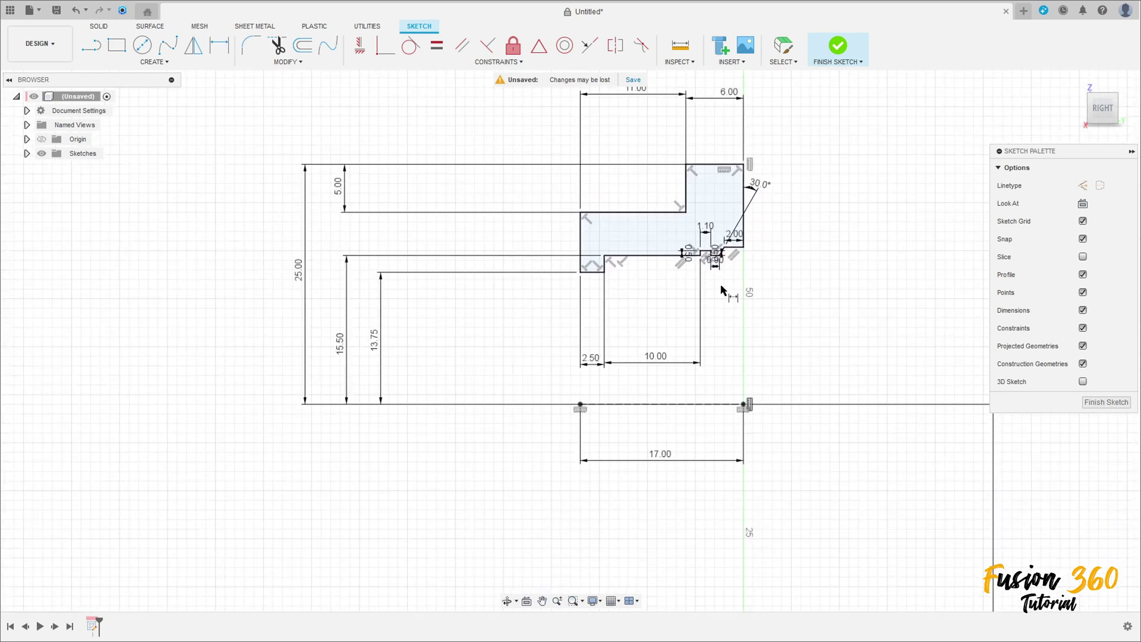
{"action": "scroll", "coordinate": [719, 387], "scroll_direction": "down", "scroll_amount": 3}
{"action": "left_click", "coordinate": [837, 45]}
{"action": "left_click", "coordinate": [143, 44]}
{"action": "left_click", "coordinate": [592, 204]}
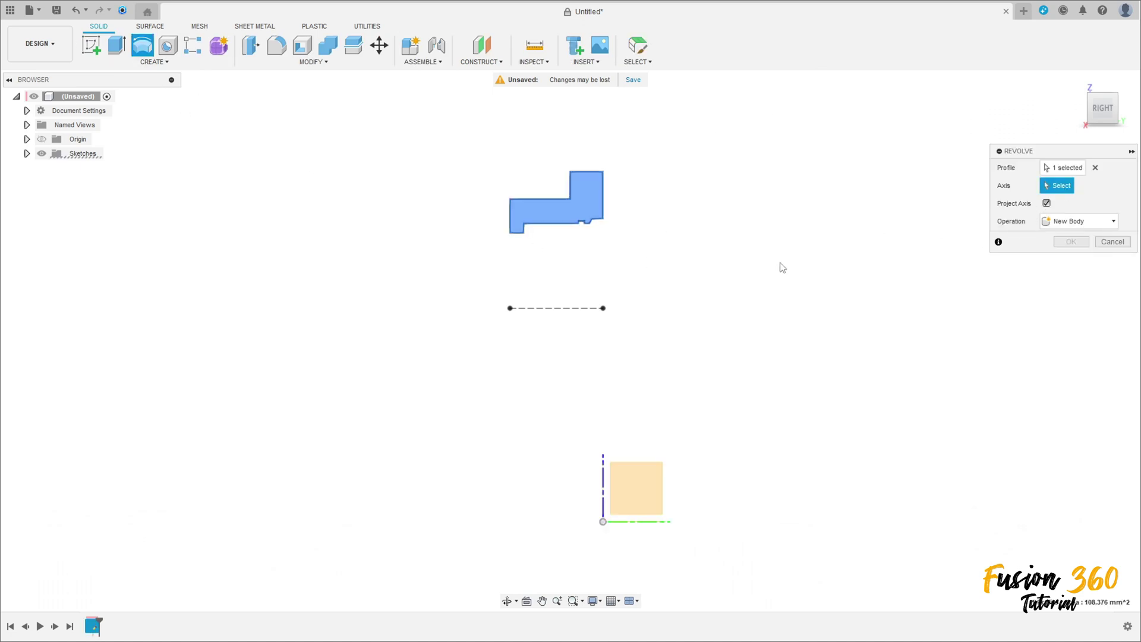
{"action": "left_click", "coordinate": [562, 308]}
{"action": "middle_click_drag", "start_coordinate": [437, 315], "coordinate": [488, 304], "text": "shift"}
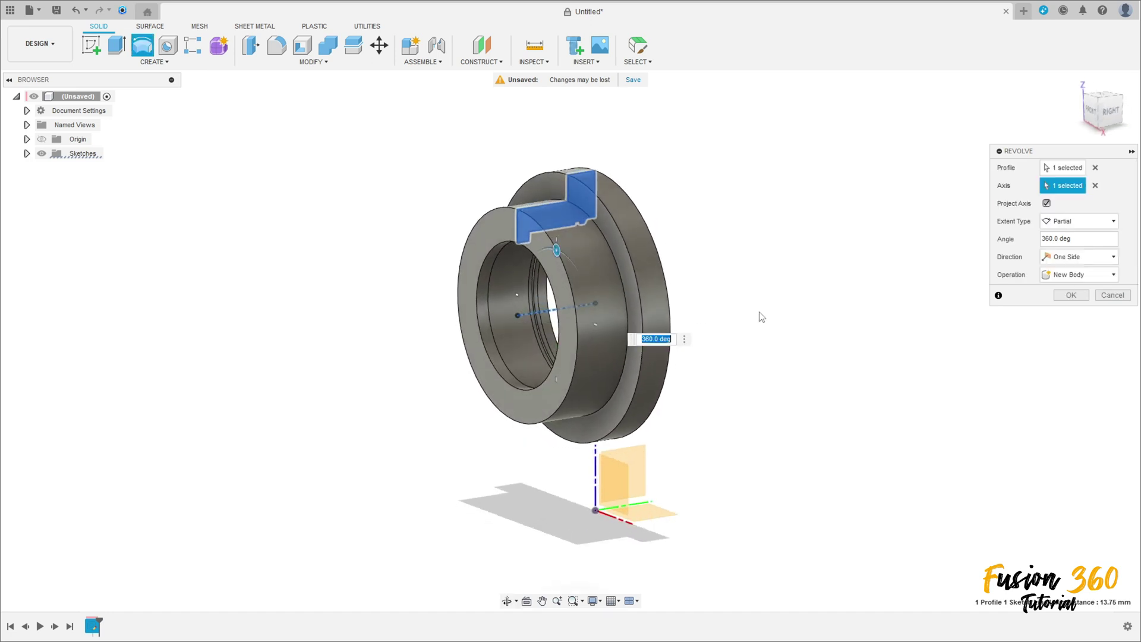
{"action": "left_click", "coordinate": [1069, 296]}
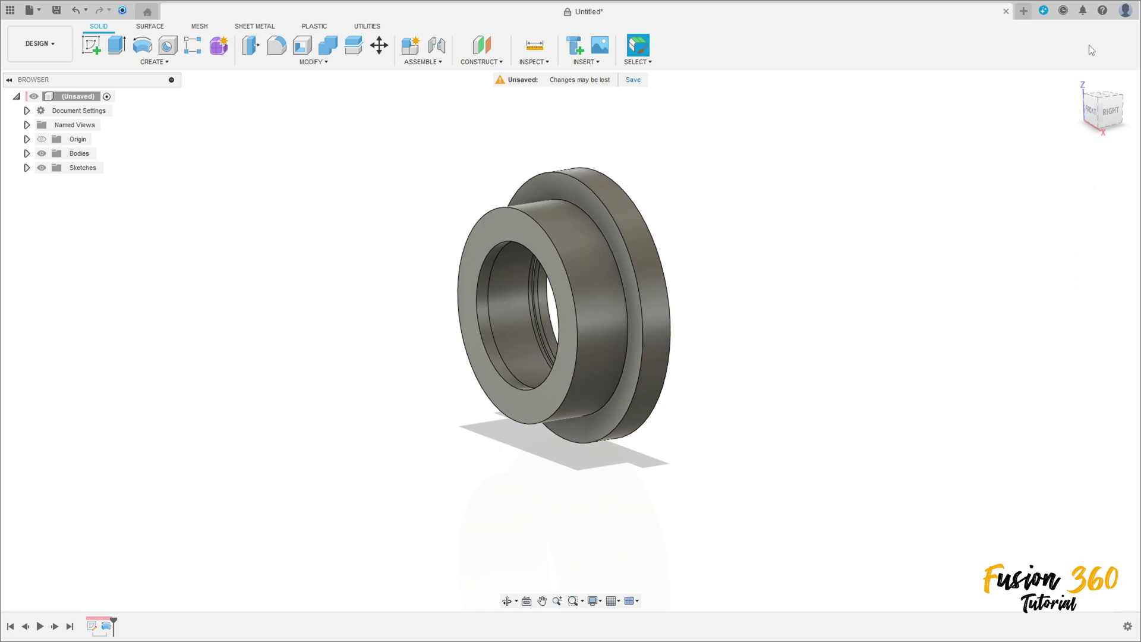
Fillet the outer edge of the ring's small end face with 1.5 mm and the corner where the hub meets the flange with 3 mm
{"action": "left_click", "coordinate": [1083, 78]}
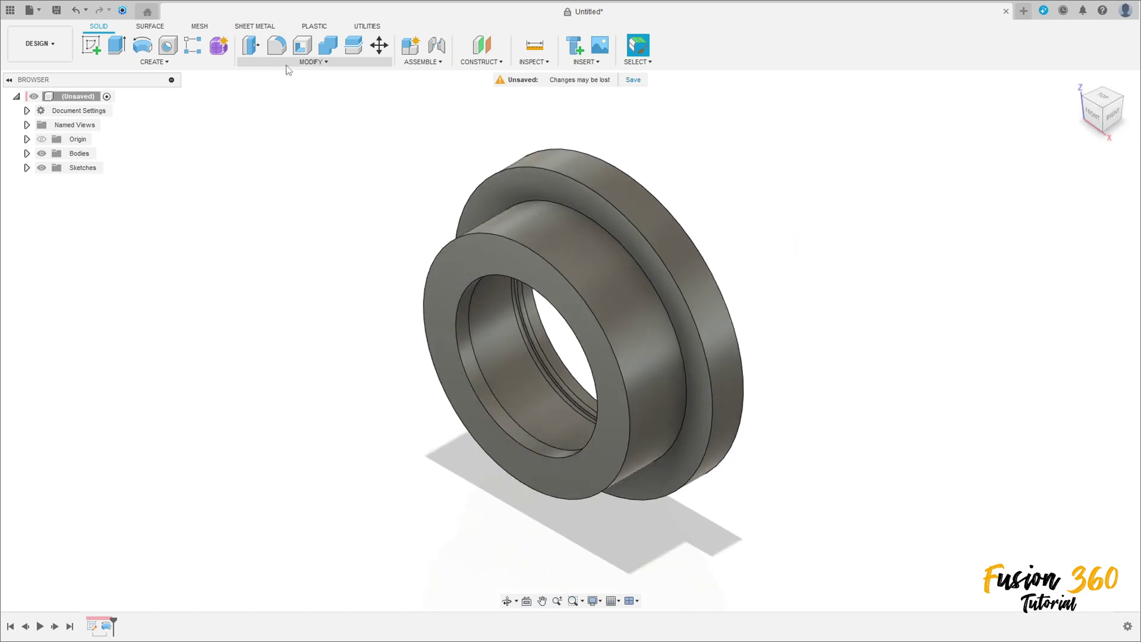
{"action": "left_click", "coordinate": [276, 45]}
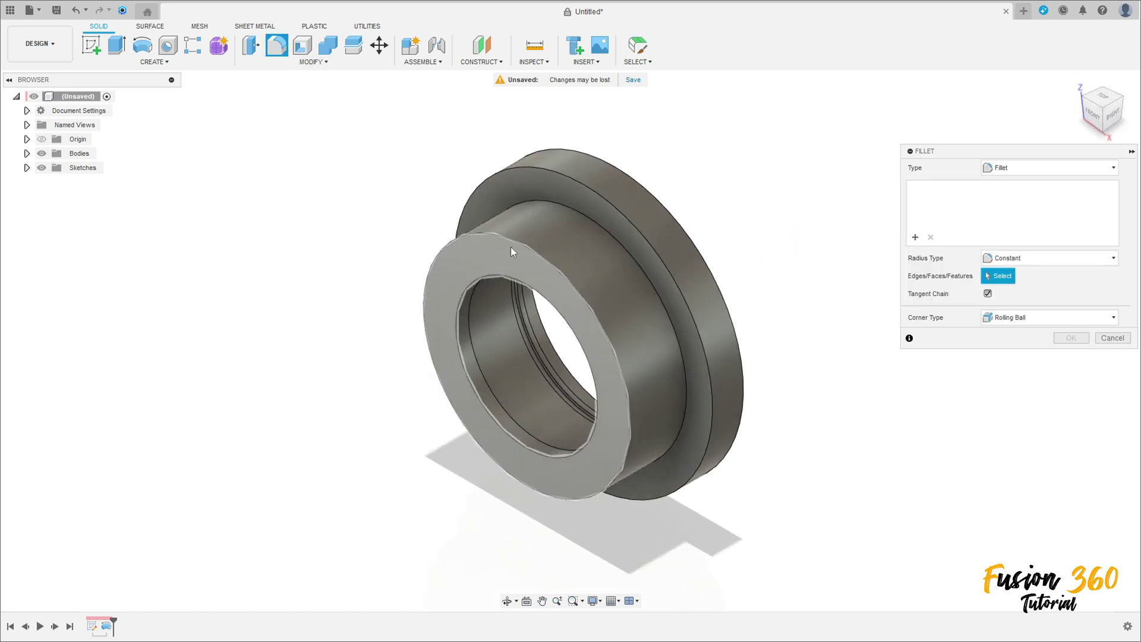
{"action": "left_click", "coordinate": [514, 241]}
{"action": "type", "text": "1,5"}
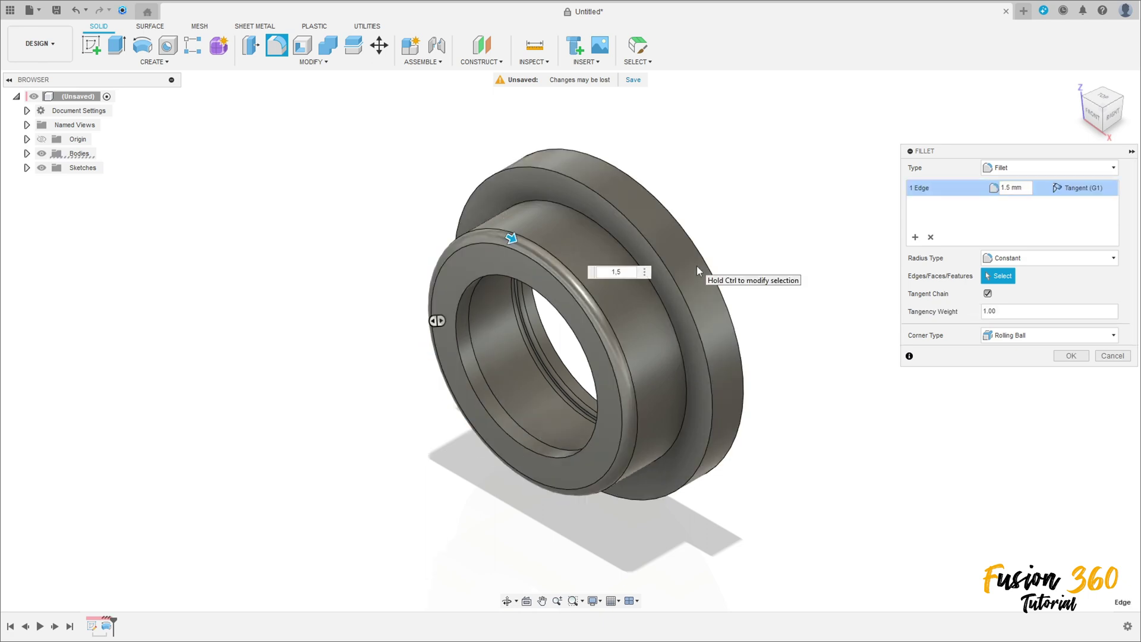
{"action": "left_click", "coordinate": [915, 237]}
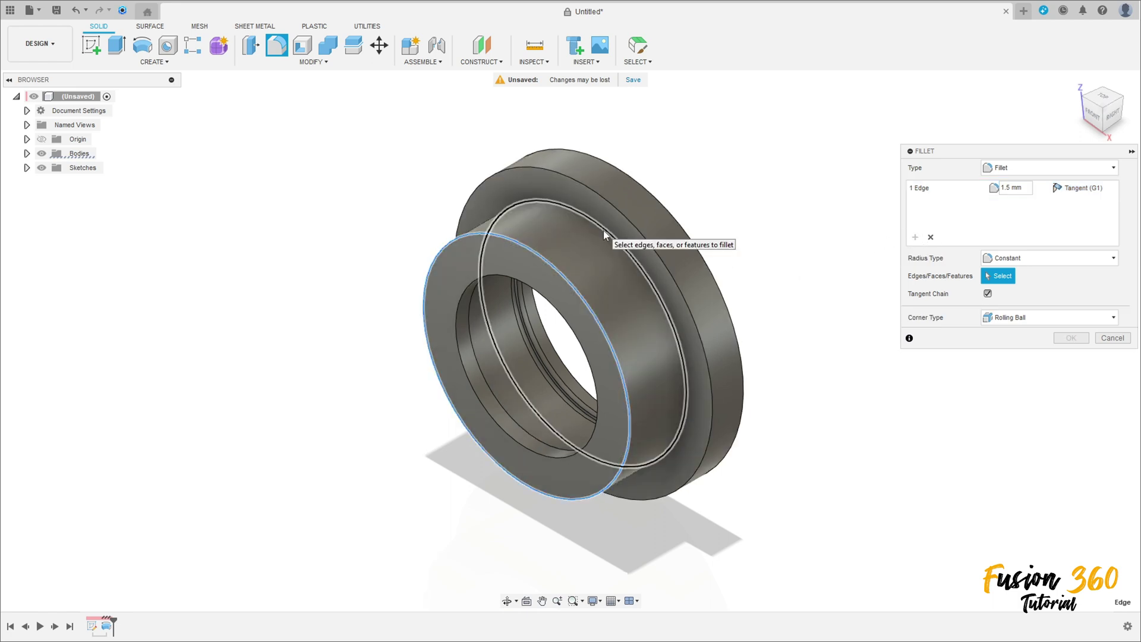
{"action": "left_click", "coordinate": [604, 229]}
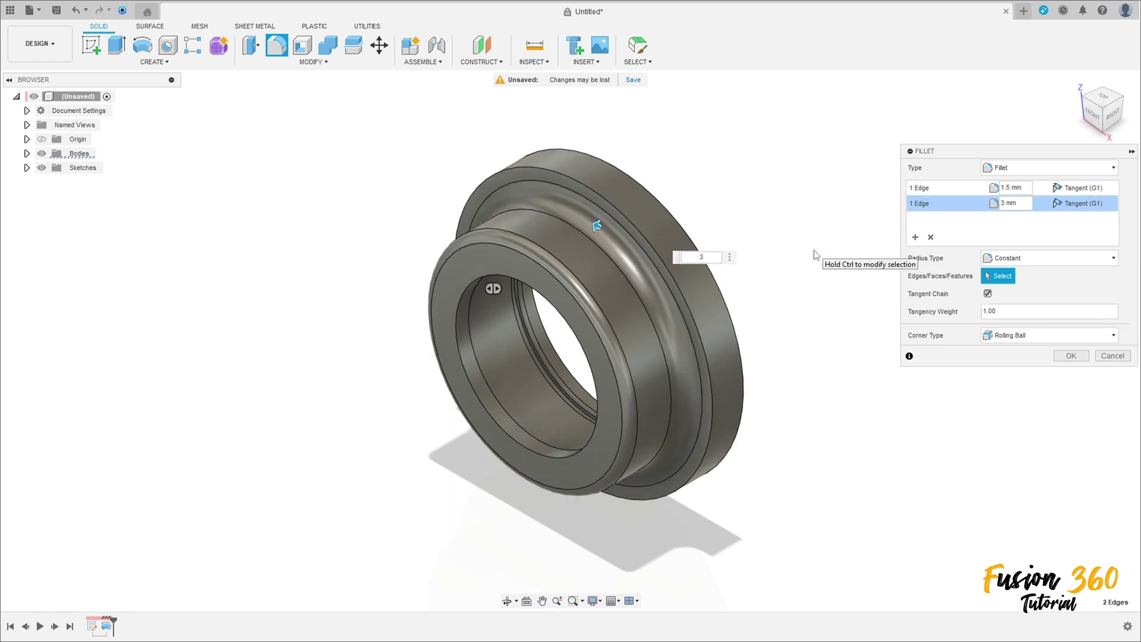
{"action": "key", "text": "Return"}
Add a 0.5 mm fillet on the circular edge inside the bore, seen from the back, and apply all three fillets
{"action": "middle_click_drag", "start_coordinate": [790, 316], "coordinate": [633, 351], "text": "shift"}
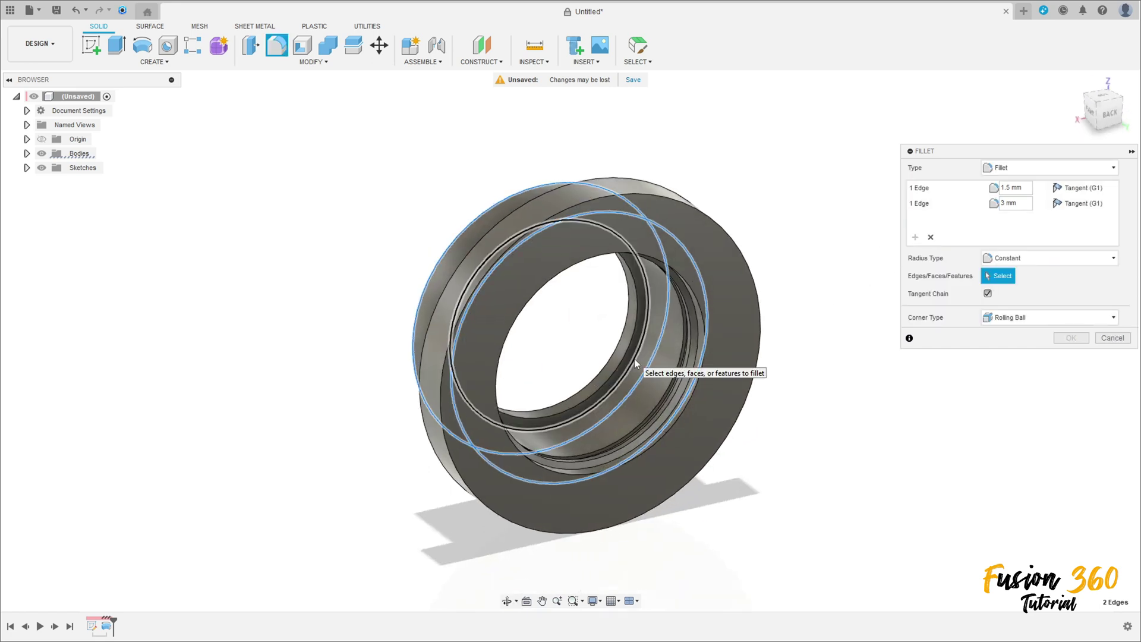
{"action": "left_click", "coordinate": [634, 358]}
{"action": "type", "text": "0,5"}
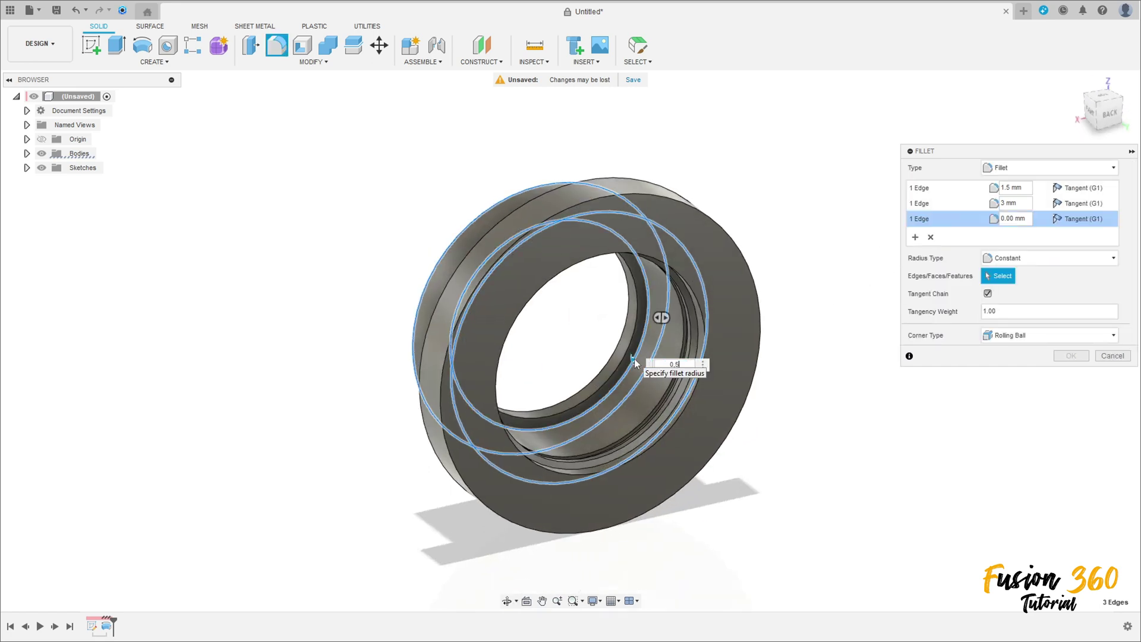
{"action": "key", "text": "Return"}
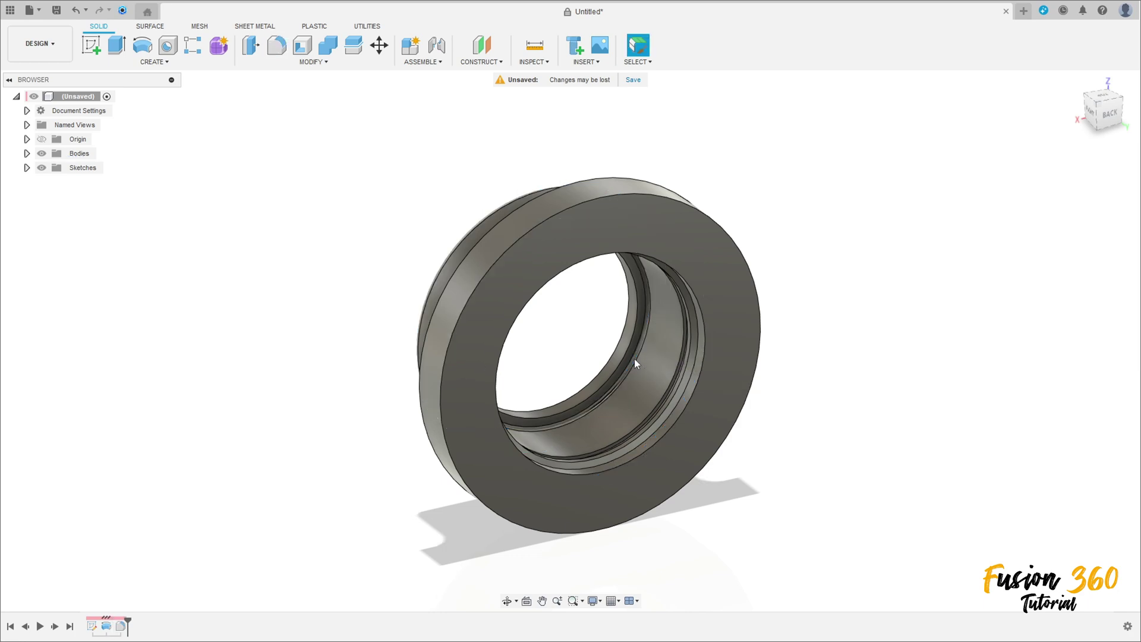
Sketch a 16 mm vertical construction line upward from the origin on the front plane and place its dimension on the line's right side
{"action": "middle_click_drag", "start_coordinate": [318, 298], "coordinate": [850, 294], "text": "shift"}
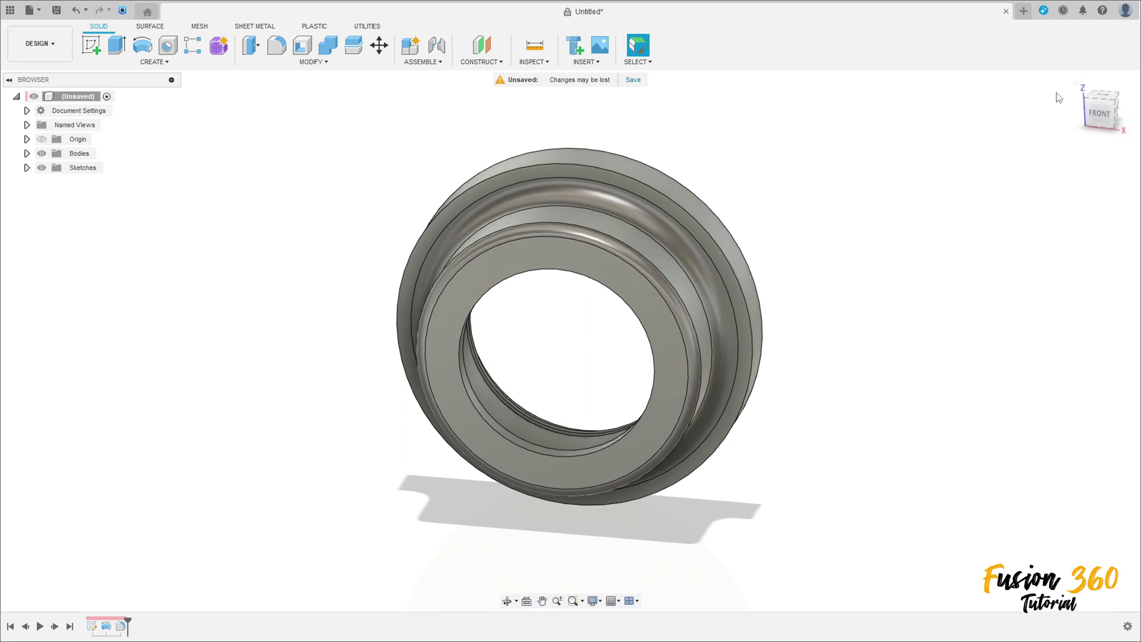
{"action": "left_click", "coordinate": [1083, 83]}
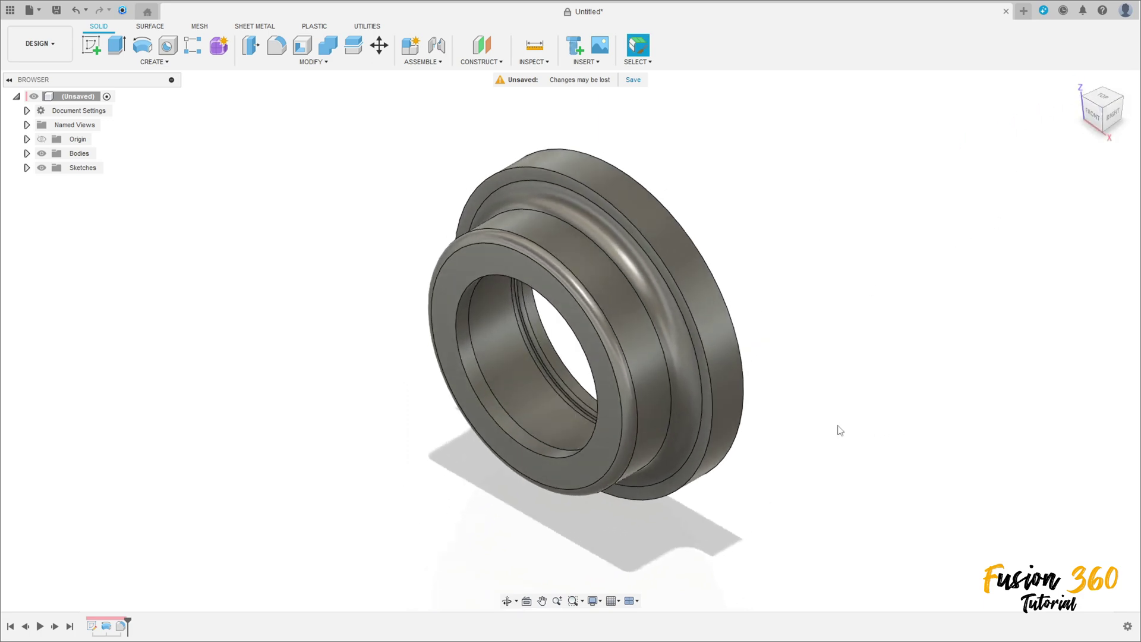
{"action": "left_click", "coordinate": [89, 46]}
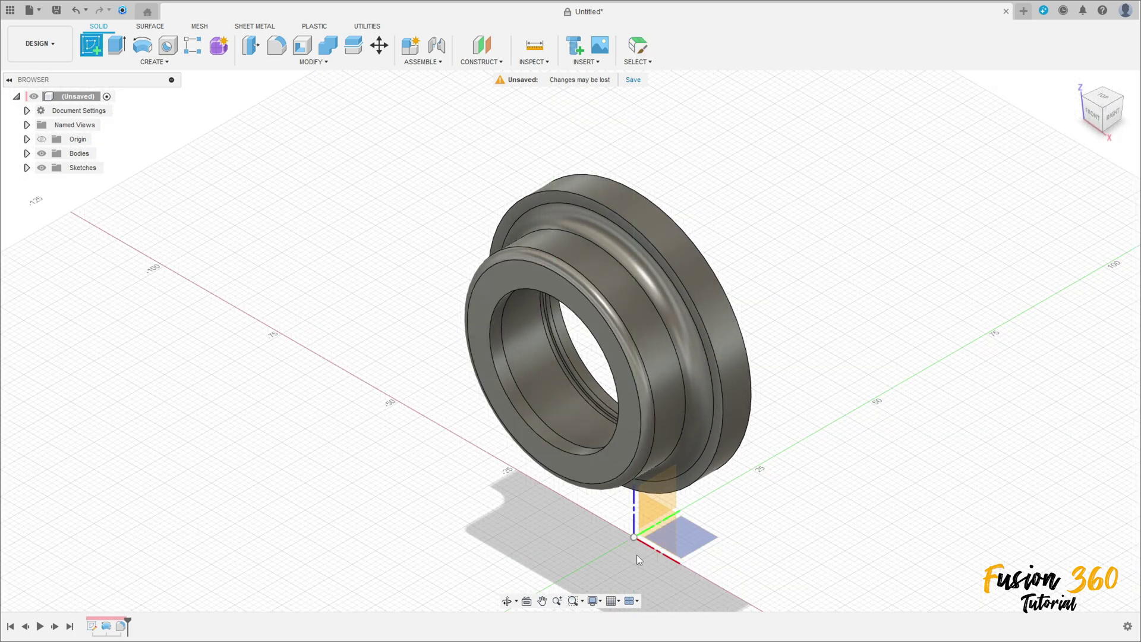
{"action": "left_click", "coordinate": [657, 527]}
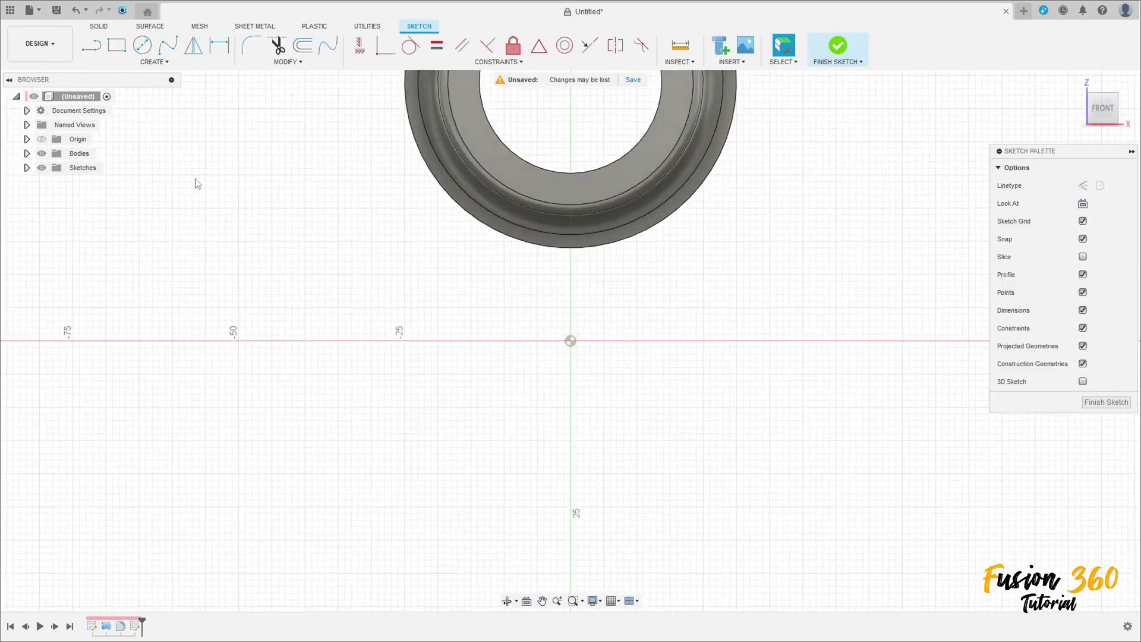
{"action": "left_click", "coordinate": [93, 50]}
{"action": "left_click", "coordinate": [1082, 185]}
{"action": "left_click", "coordinate": [569, 341]}
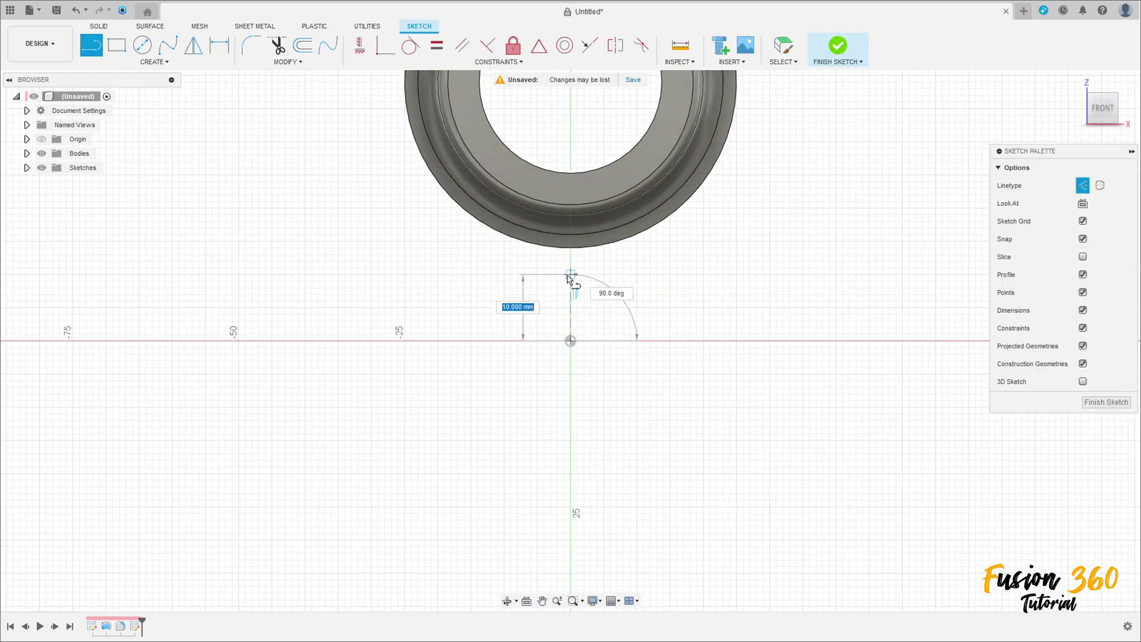
{"action": "key", "text": "Tab"}
{"action": "key", "text": "Return"}
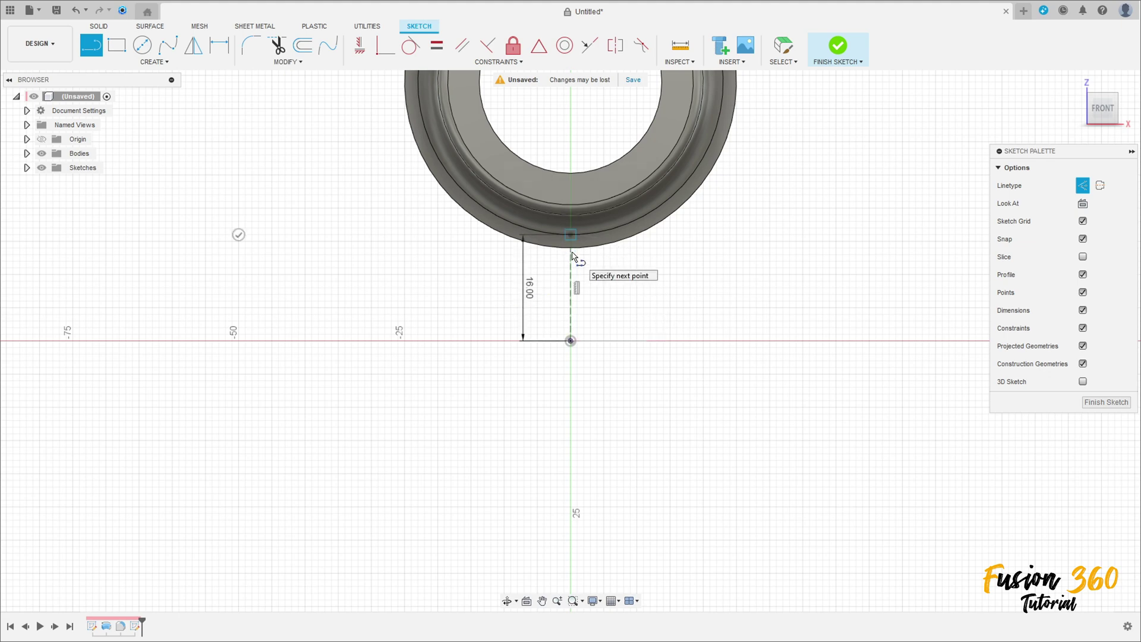
{"action": "key", "text": "Escape"}
{"action": "left_click_drag", "start_coordinate": [528, 294], "coordinate": [666, 300]}
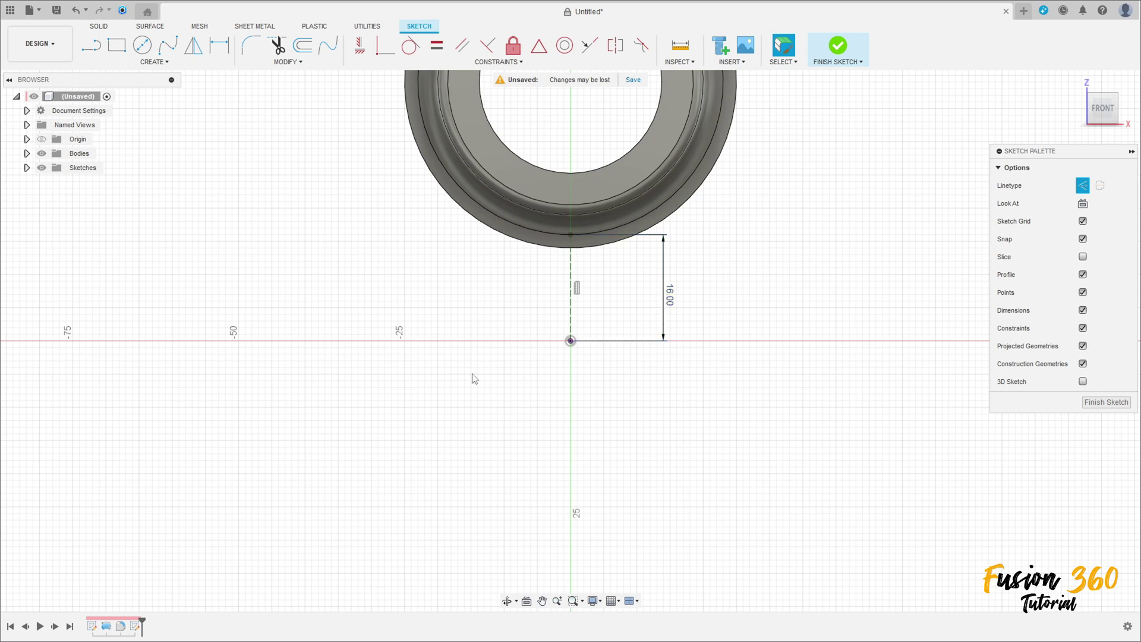
Draw solid lines from the construction line's upper end: a short horizontal to the left, a downward slant and a vertical to the horizontal axis
{"action": "key", "text": "l"}
{"action": "left_click", "coordinate": [1084, 187]}
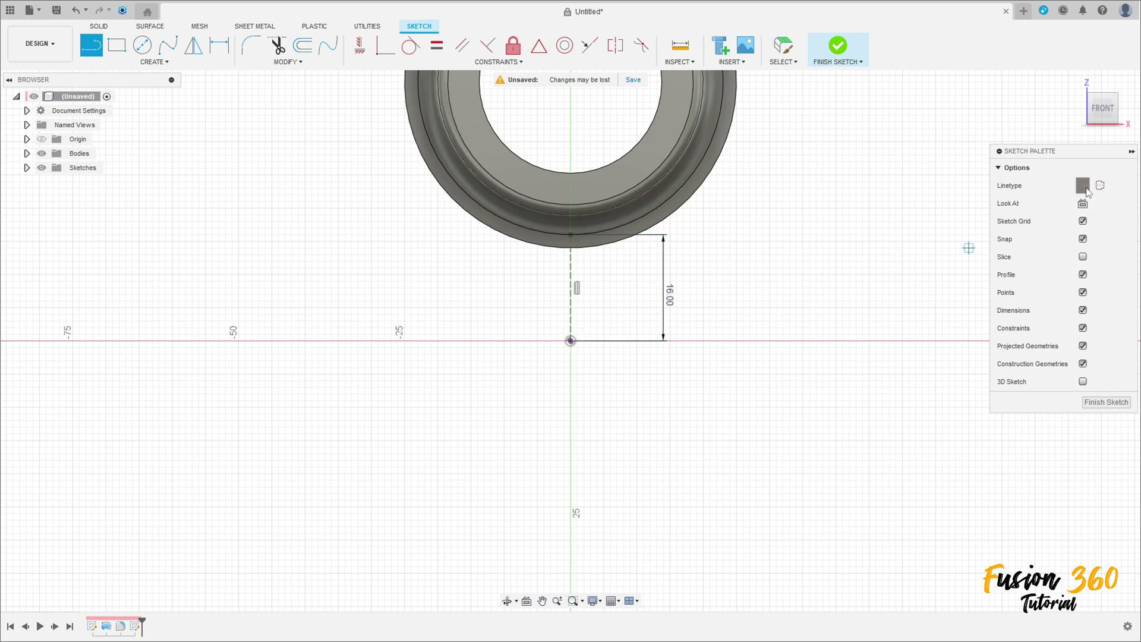
{"action": "left_click", "coordinate": [569, 237]}
{"action": "left_click", "coordinate": [518, 240]}
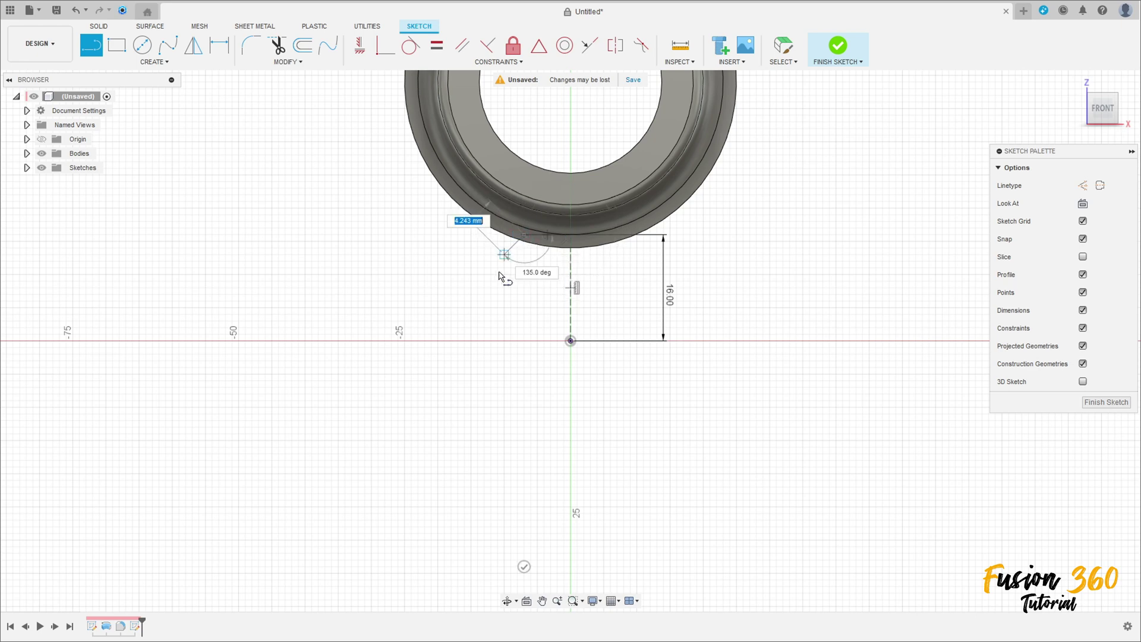
{"action": "left_click", "coordinate": [464, 300]}
{"action": "left_click", "coordinate": [465, 341]}
Continue the leg profile with a 25 mm horizontal base line to the left and a 6 mm vertical line upward
{"action": "type", "text": "25"}
{"action": "key", "text": "Tab"}
{"action": "left_click", "coordinate": [380, 348]}
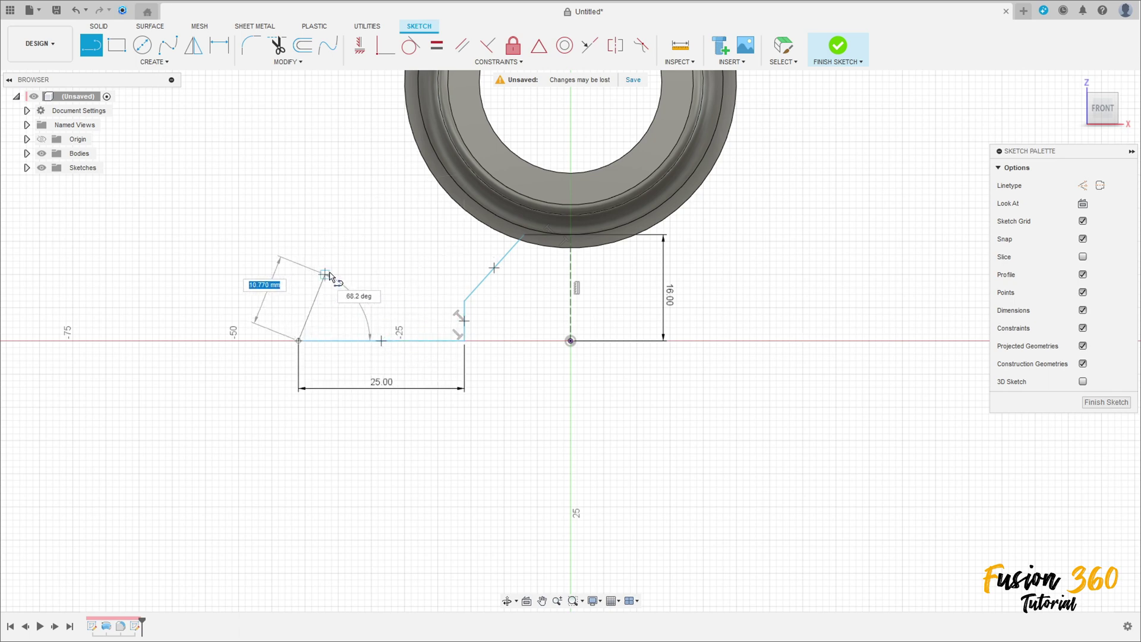
{"action": "type", "text": "6"}
{"action": "key", "text": "Return"}
{"action": "key", "text": "Escape"}
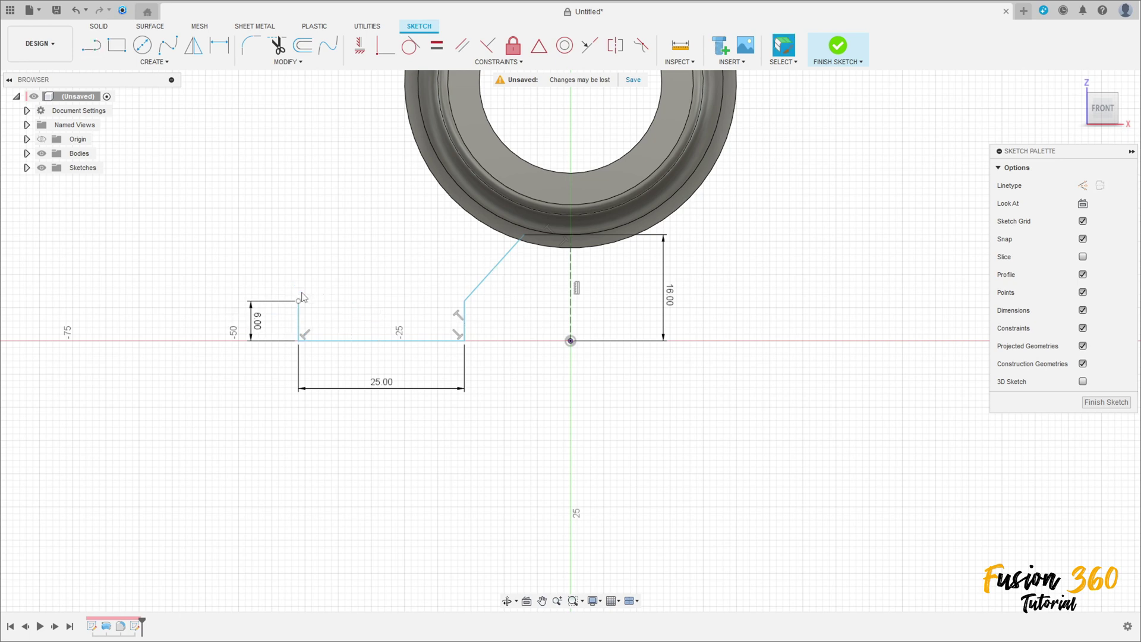
Constrain the upper ends of the two vertical leg lines to be level, and the base's outer corner to be level with the origin
{"action": "left_click", "coordinate": [360, 49]}
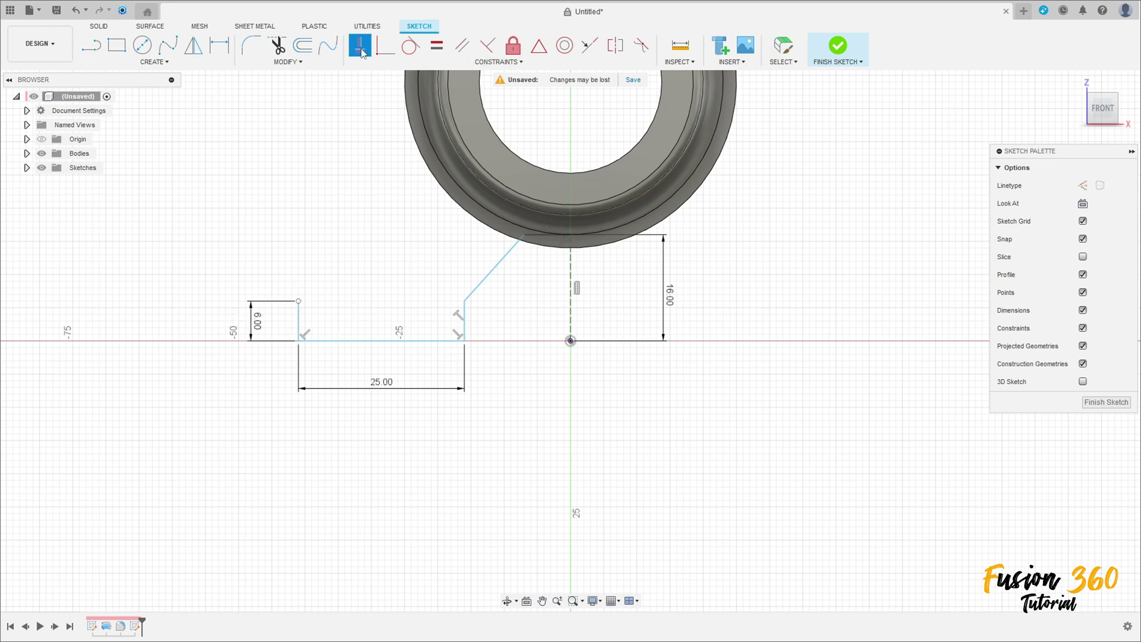
{"action": "left_click", "coordinate": [465, 301]}
{"action": "left_click", "coordinate": [298, 302]}
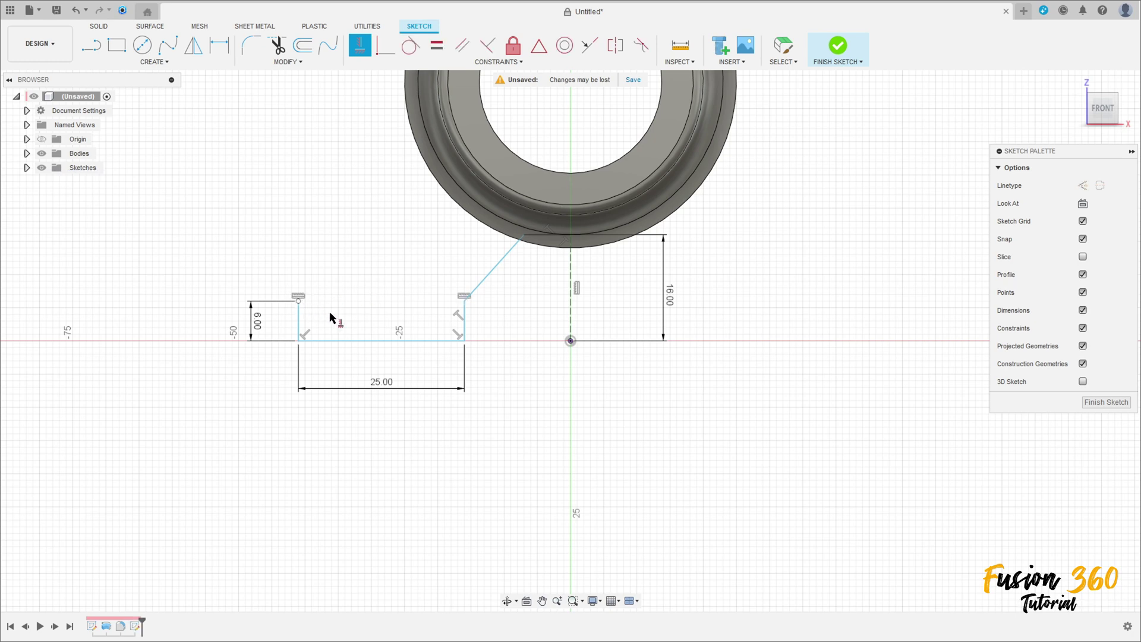
{"action": "left_click", "coordinate": [298, 341]}
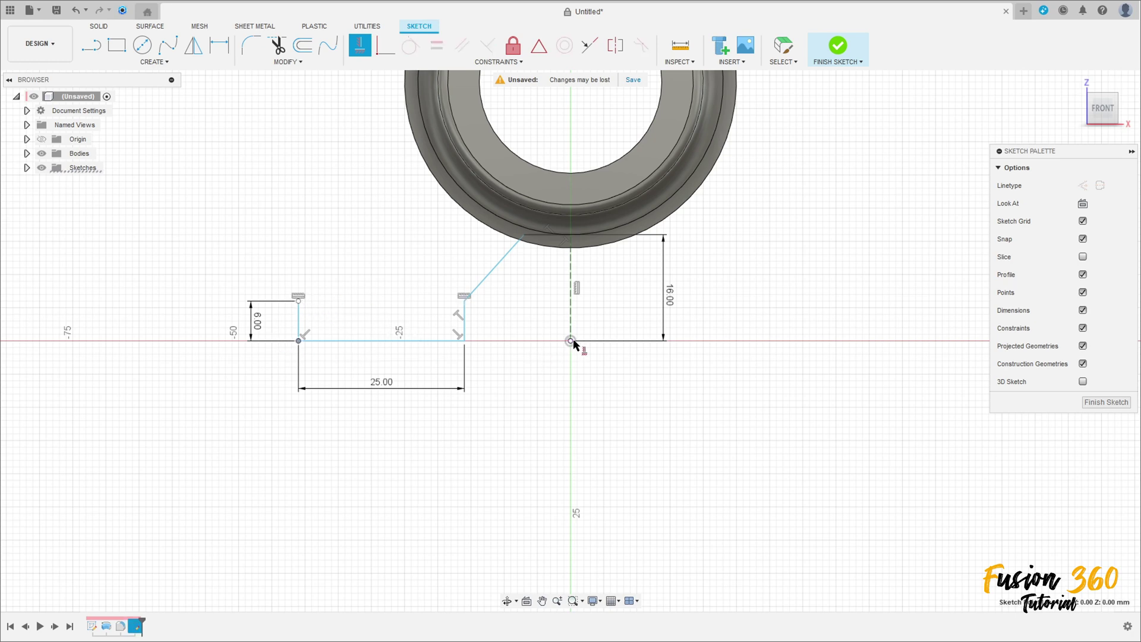
{"action": "left_click", "coordinate": [571, 341]}
Dimension the distance from the base's outer corner to the origin as 40 mm
{"action": "left_click", "coordinate": [219, 47]}
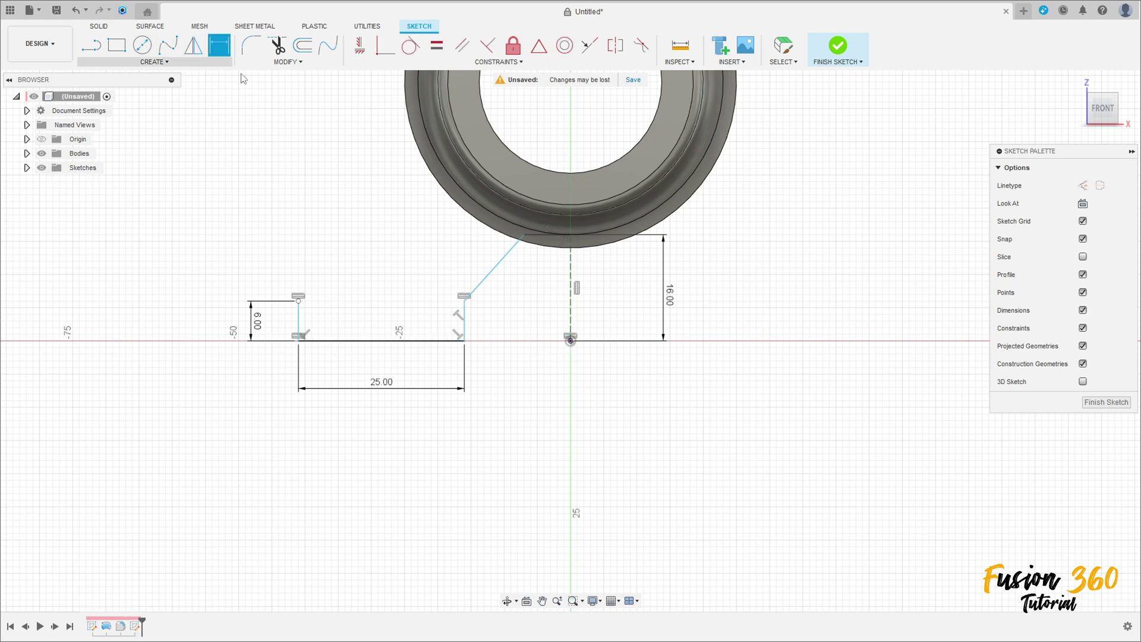
{"action": "left_click", "coordinate": [298, 341]}
{"action": "left_click", "coordinate": [571, 341]}
{"action": "left_click", "coordinate": [442, 467]}
{"action": "type", "text": "40"}
{"action": "key", "text": "Return"}
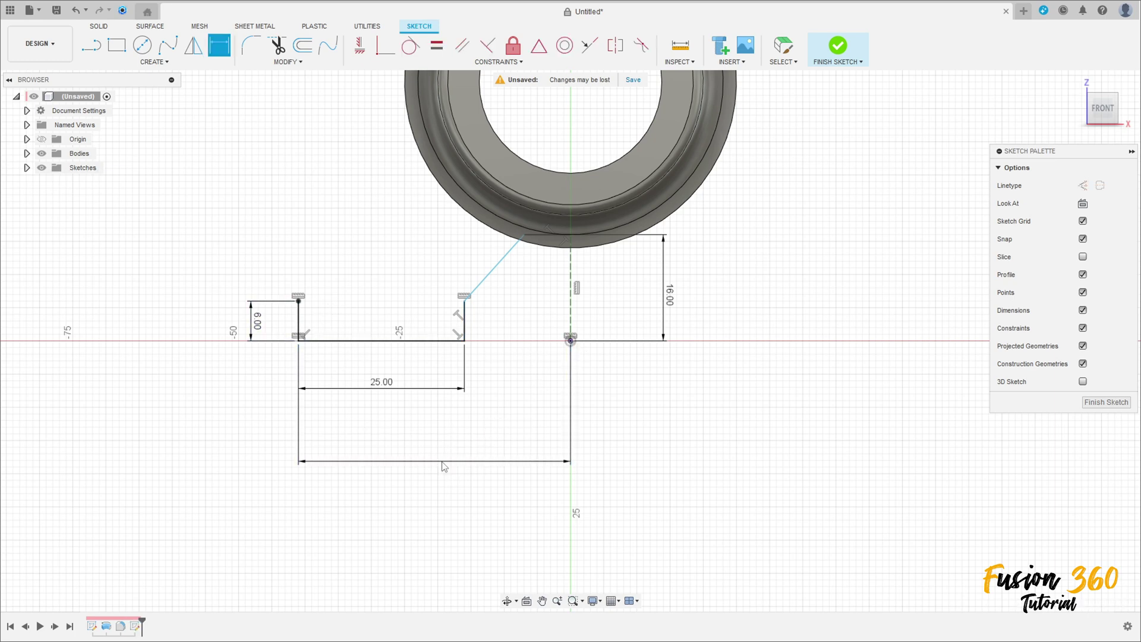
Set the angle between the slanted leg line and the vertical construction line to 40 degrees
{"action": "left_click", "coordinate": [502, 264]}
{"action": "left_click", "coordinate": [571, 285]}
{"action": "left_click", "coordinate": [534, 288]}
{"action": "key", "text": "Return"}
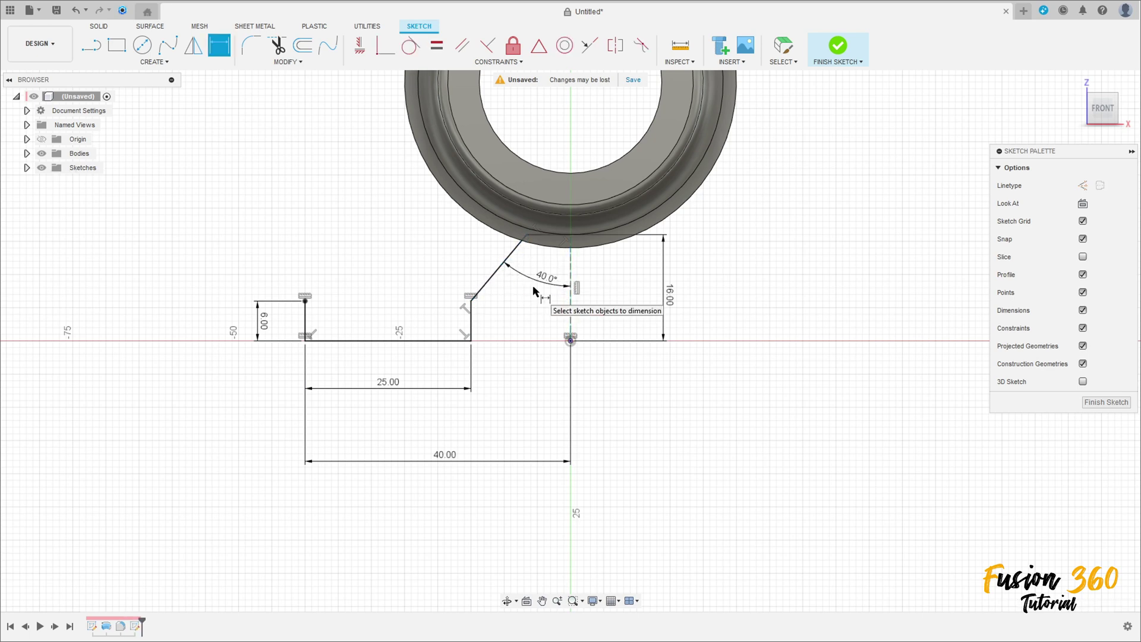
Project the flange's outer cylindrical face into the sketch with the projection link kept on
{"action": "scroll", "coordinate": [514, 361], "scroll_direction": "down", "scroll_amount": 3}
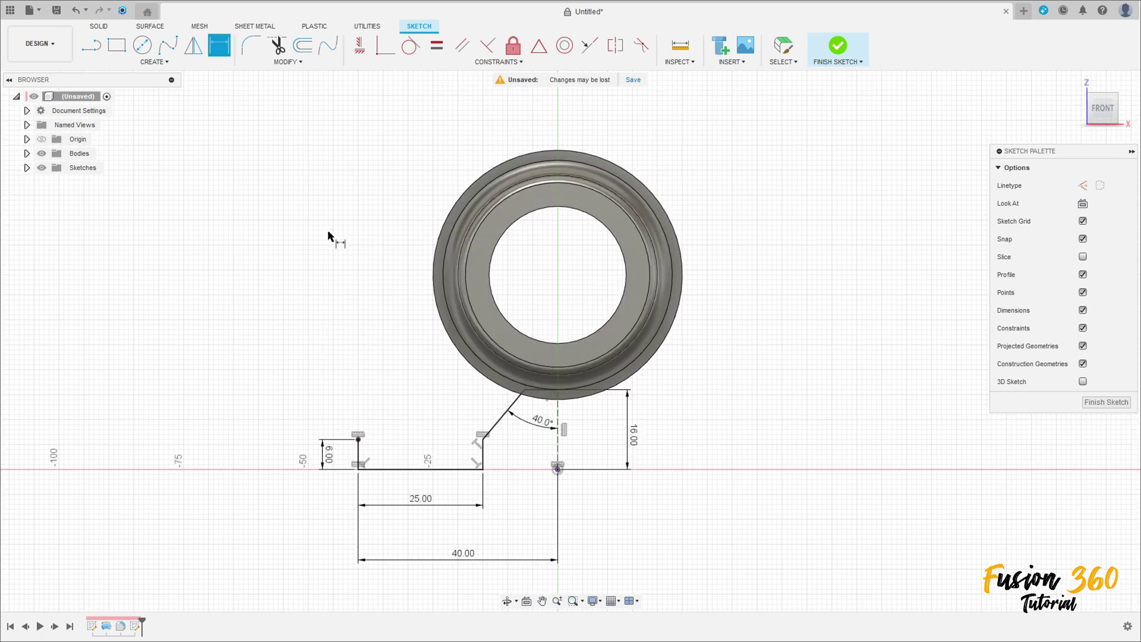
{"action": "key", "text": "Escape"}
{"action": "left_click", "coordinate": [154, 62]}
{"action": "mouse_move", "coordinate": [142, 243]}
{"action": "left_click", "coordinate": [237, 241]}
{"action": "mouse_move", "coordinate": [329, 214]}
{"action": "middle_mouse_down", "text": "shift"}
{"action": "mouse_move", "coordinate": [357, 229]}
{"action": "mouse_move", "coordinate": [444, 223]}
{"action": "middle_mouse_up", "text": "shift"}
{"action": "left_click", "coordinate": [650, 207]}
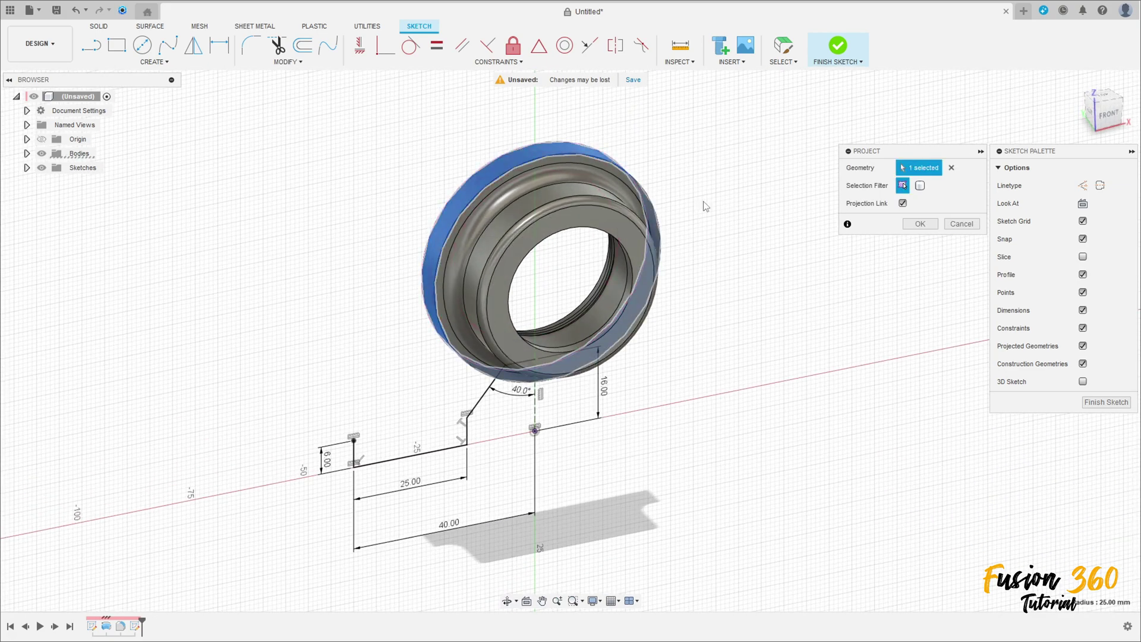
{"action": "left_click", "coordinate": [920, 224]}
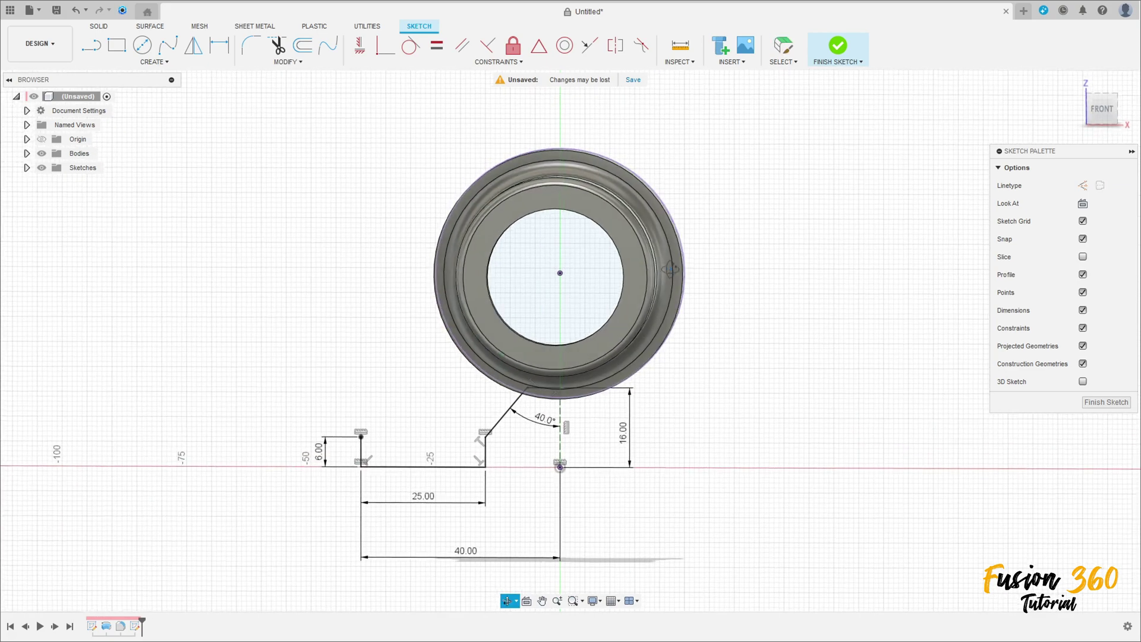
Draw a line from the upper end of the 6 mm vertical line to the projected flange circle, tangent to it
{"action": "key", "text": "l"}
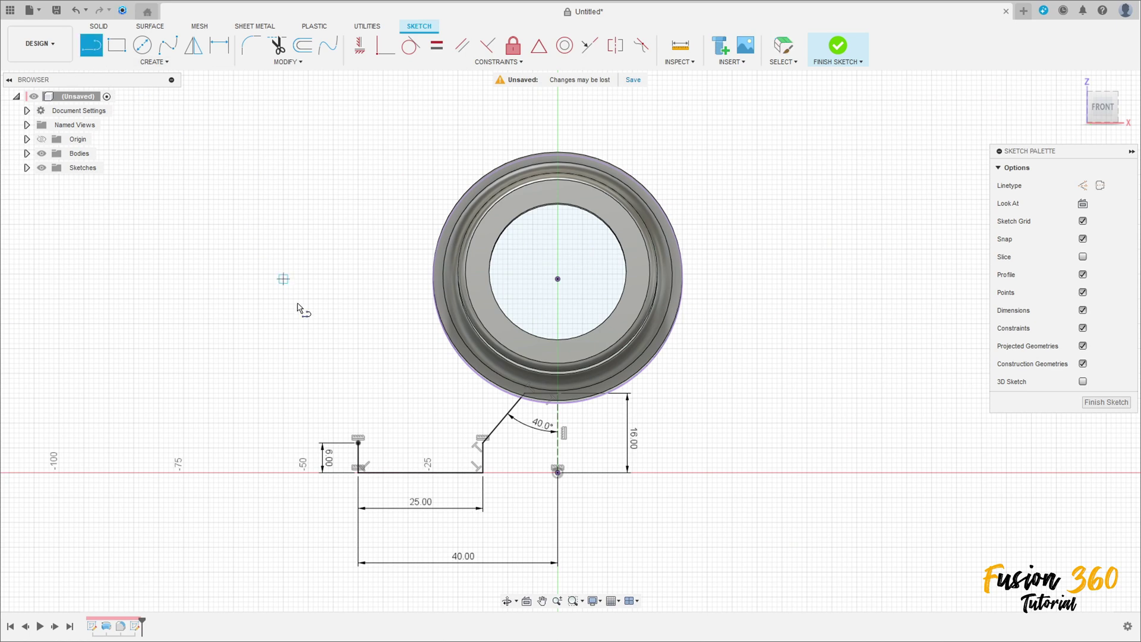
{"action": "left_click", "coordinate": [358, 442]}
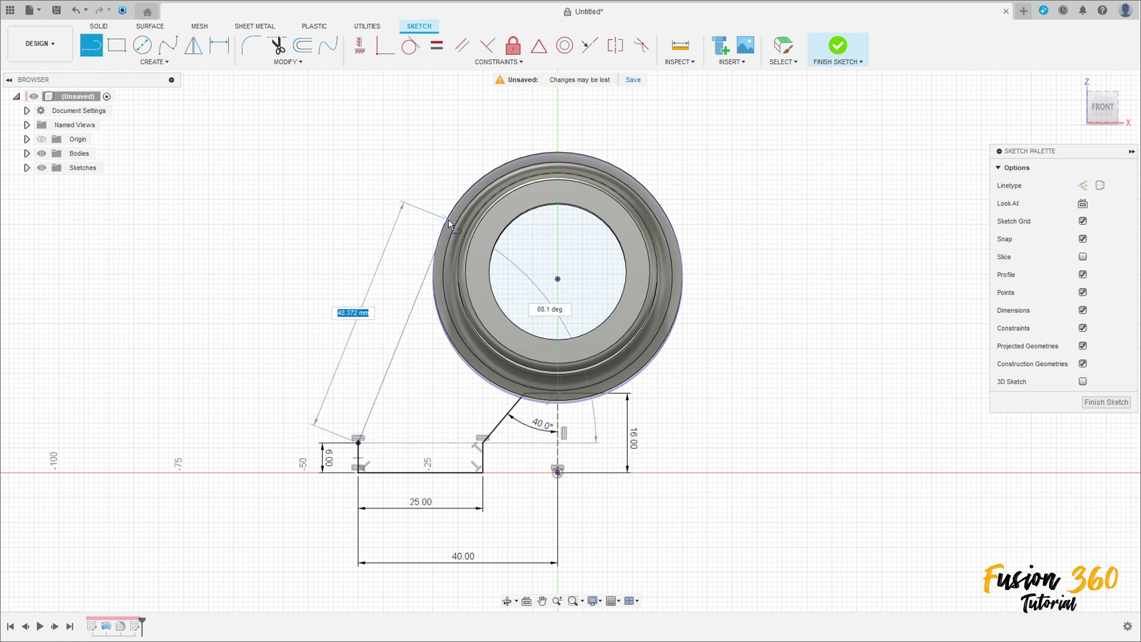
{"action": "left_click", "coordinate": [442, 237]}
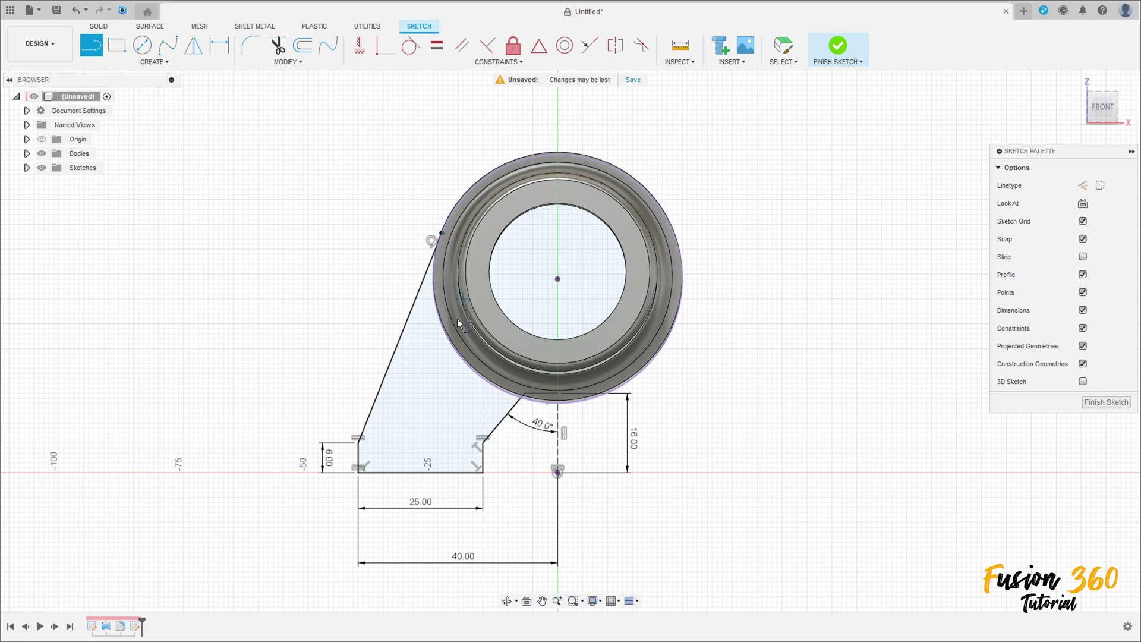
{"action": "key", "text": "Escape"}
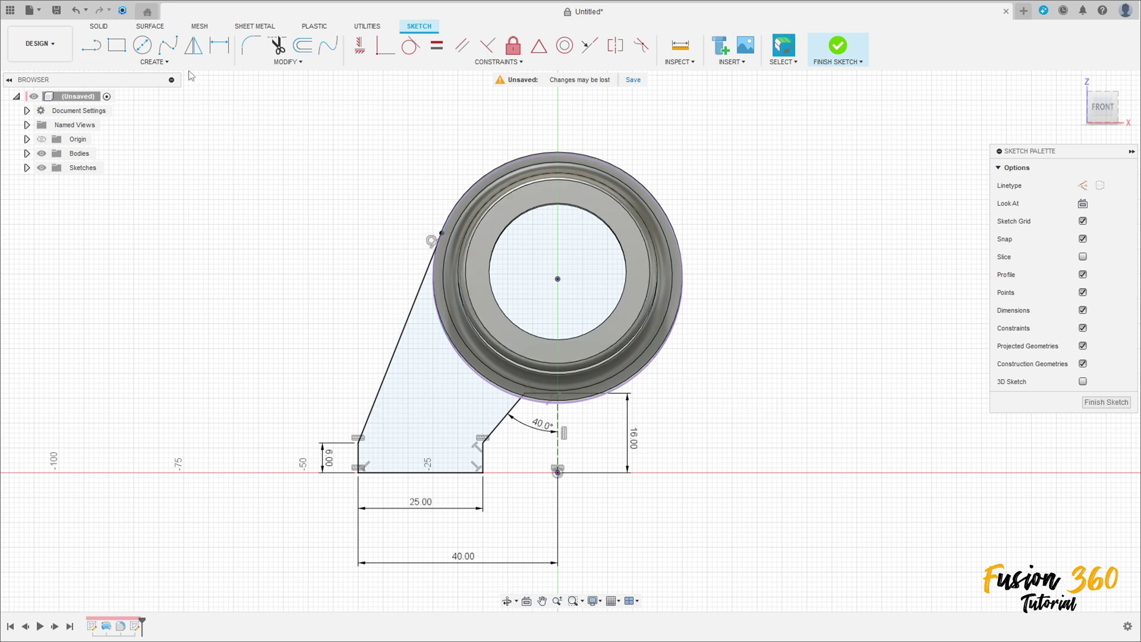
Mirror the six lines of the leg outline about the vertical construction line to form the opposite leg
{"action": "left_click", "coordinate": [195, 48]}
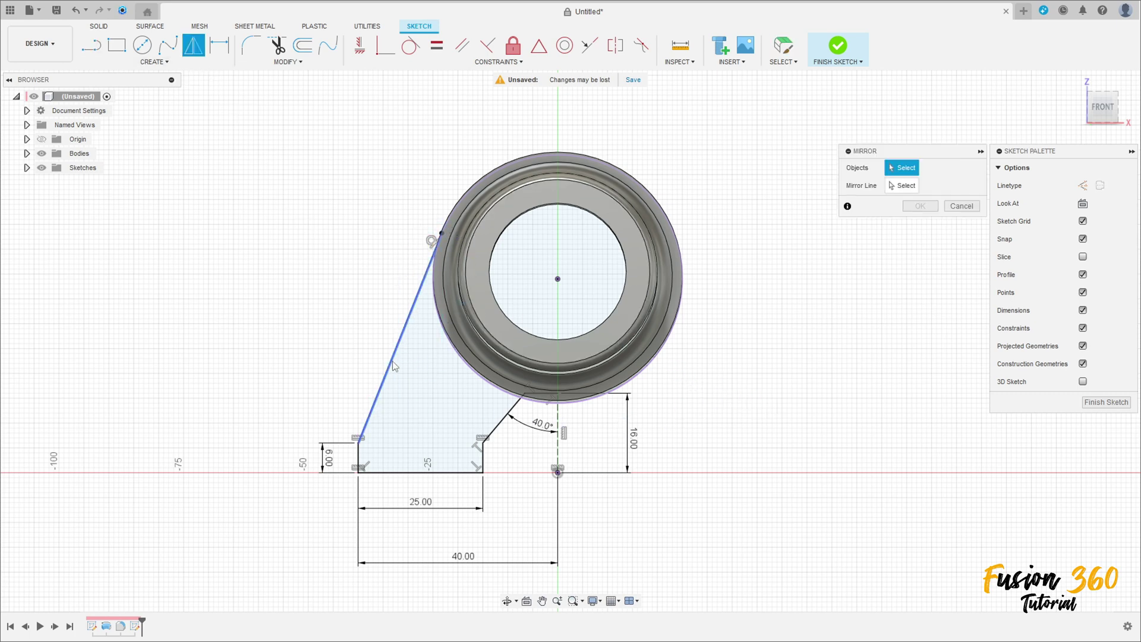
{"action": "left_click", "coordinate": [369, 414]}
{"action": "left_click", "coordinate": [393, 473]}
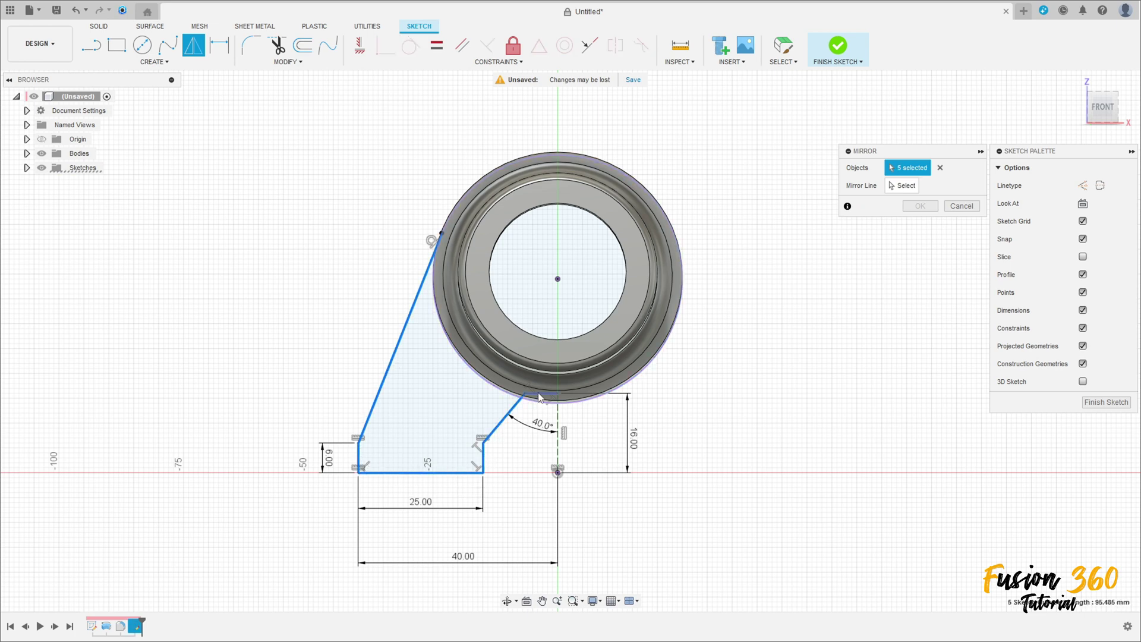
{"action": "left_click", "coordinate": [902, 188]}
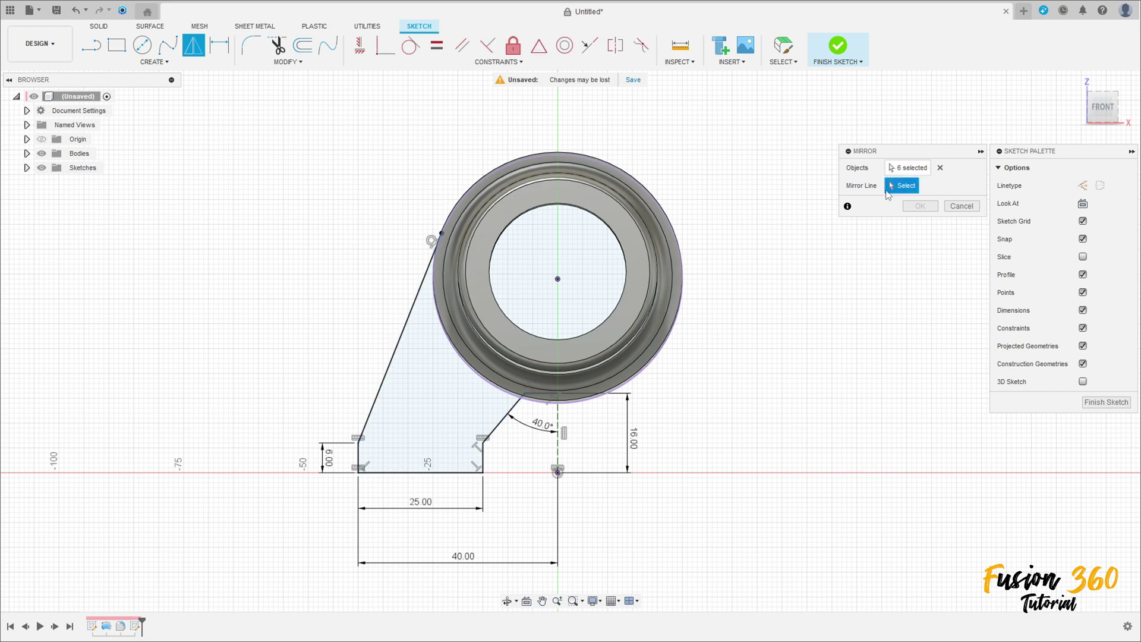
{"action": "left_click", "coordinate": [559, 438]}
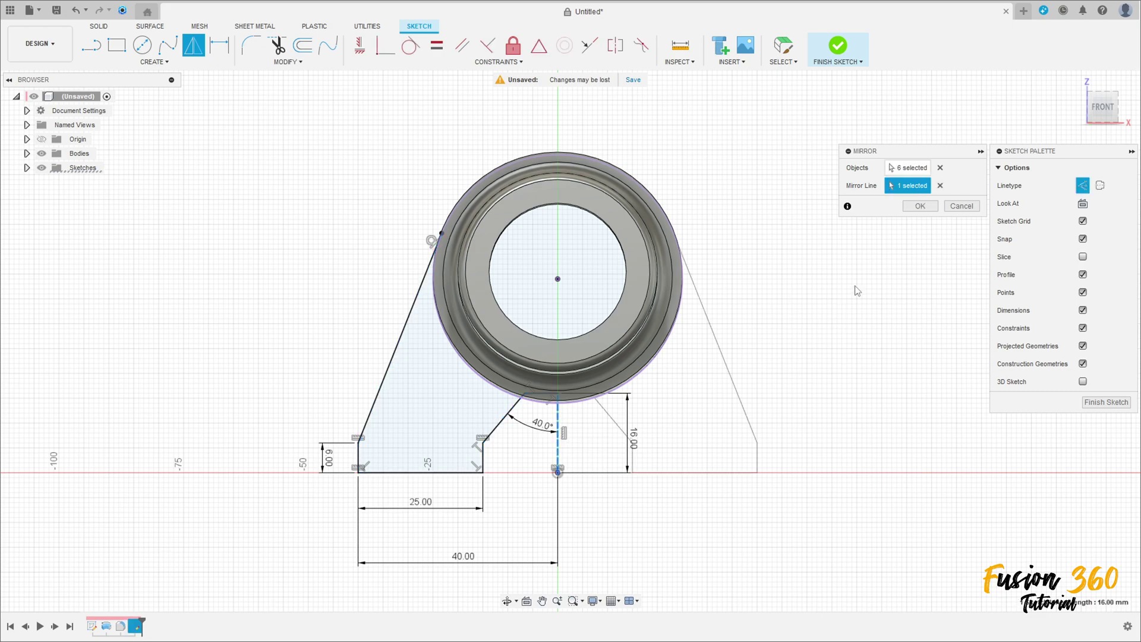
{"action": "left_click", "coordinate": [919, 206]}
Draw an 11 mm diameter circle inside the original, dimensioned leg outline
{"action": "scroll", "coordinate": [470, 362], "scroll_direction": "up", "scroll_amount": 3}
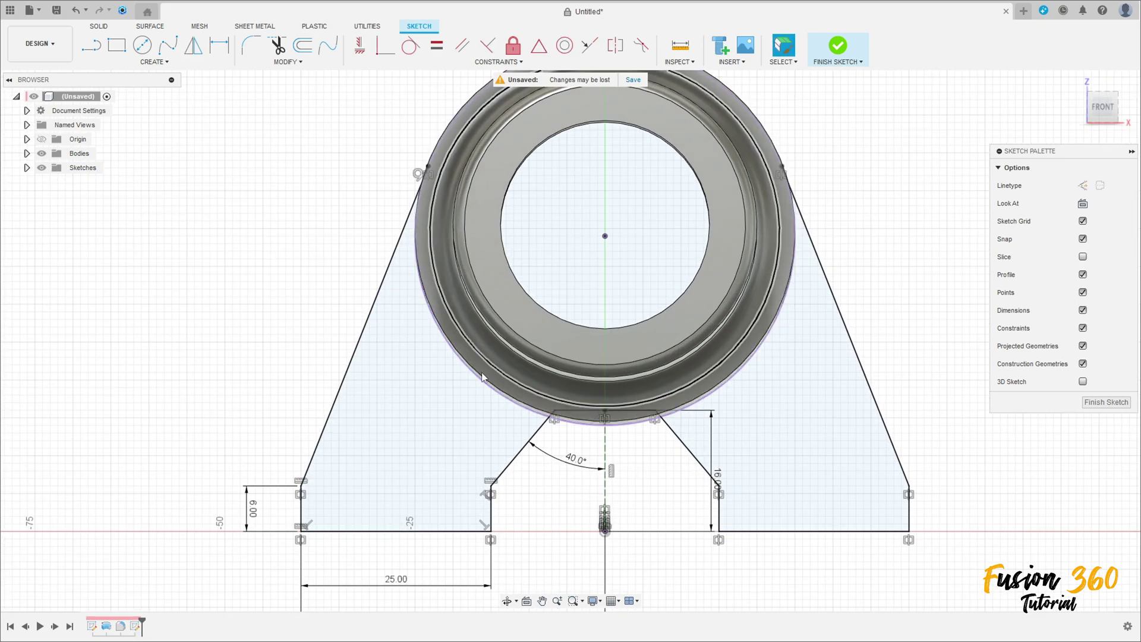
{"action": "left_click", "coordinate": [142, 44]}
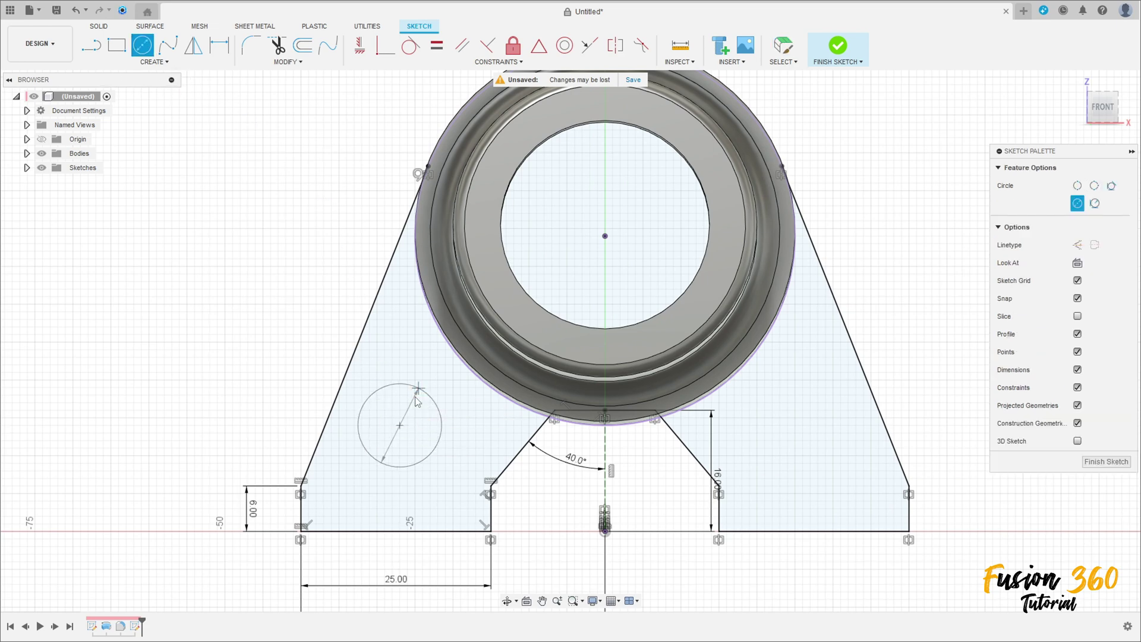
{"action": "key", "text": "Return"}
{"action": "key", "text": "Escape"}
Dimension the height of the circle's center above the leg's bottom line as 20 mm
{"action": "left_click", "coordinate": [223, 47]}
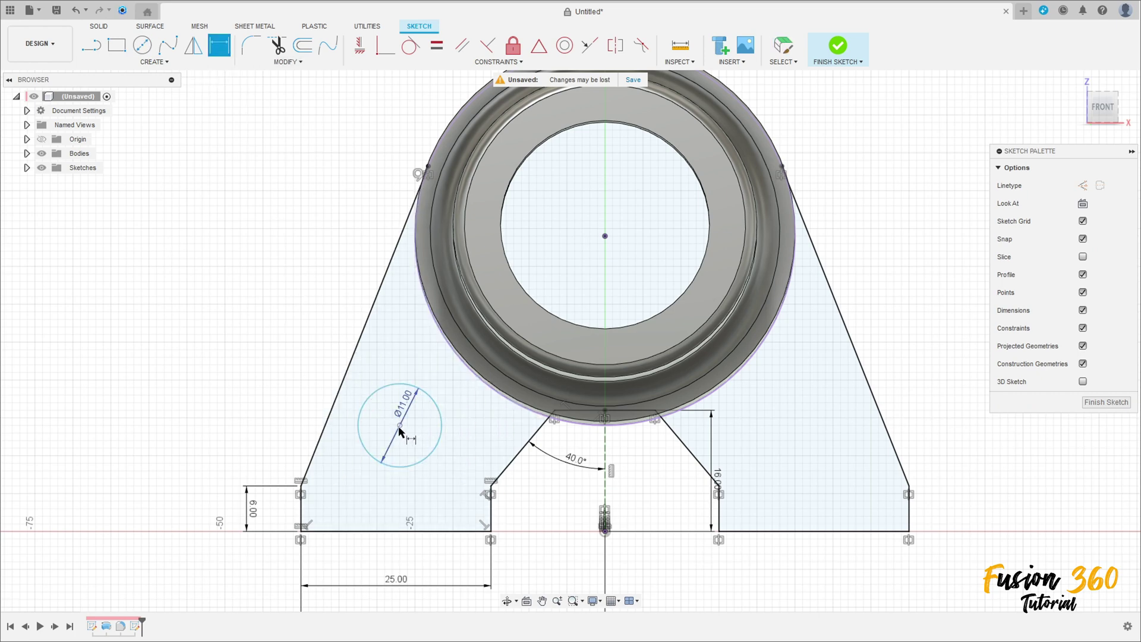
{"action": "left_click", "coordinate": [410, 532]}
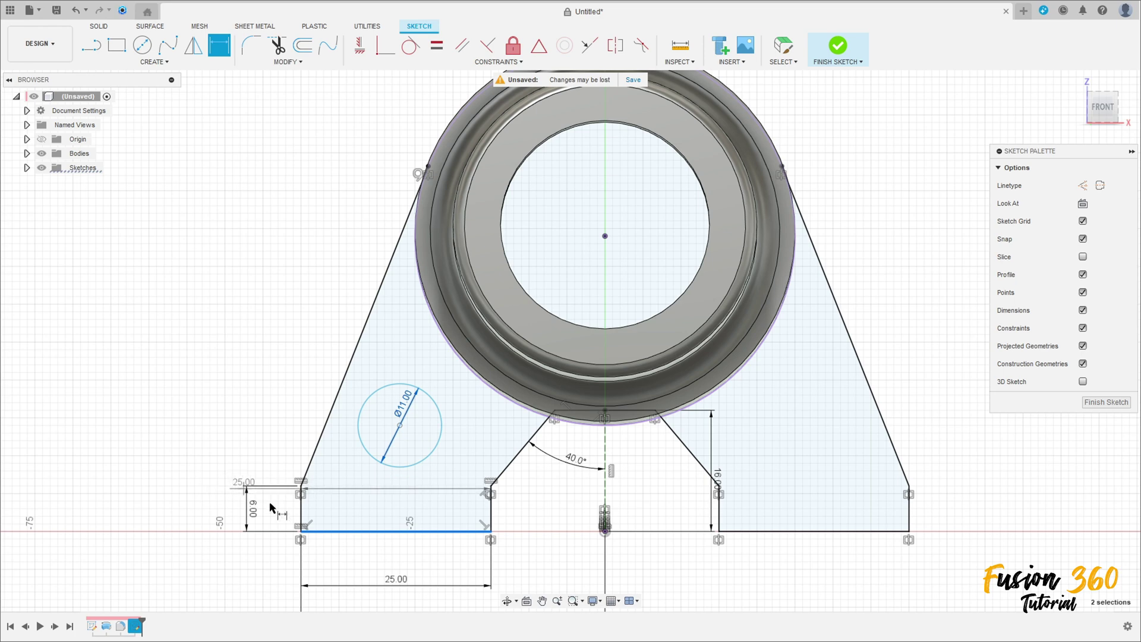
{"action": "left_click", "coordinate": [399, 425]}
{"action": "left_click", "coordinate": [205, 479]}
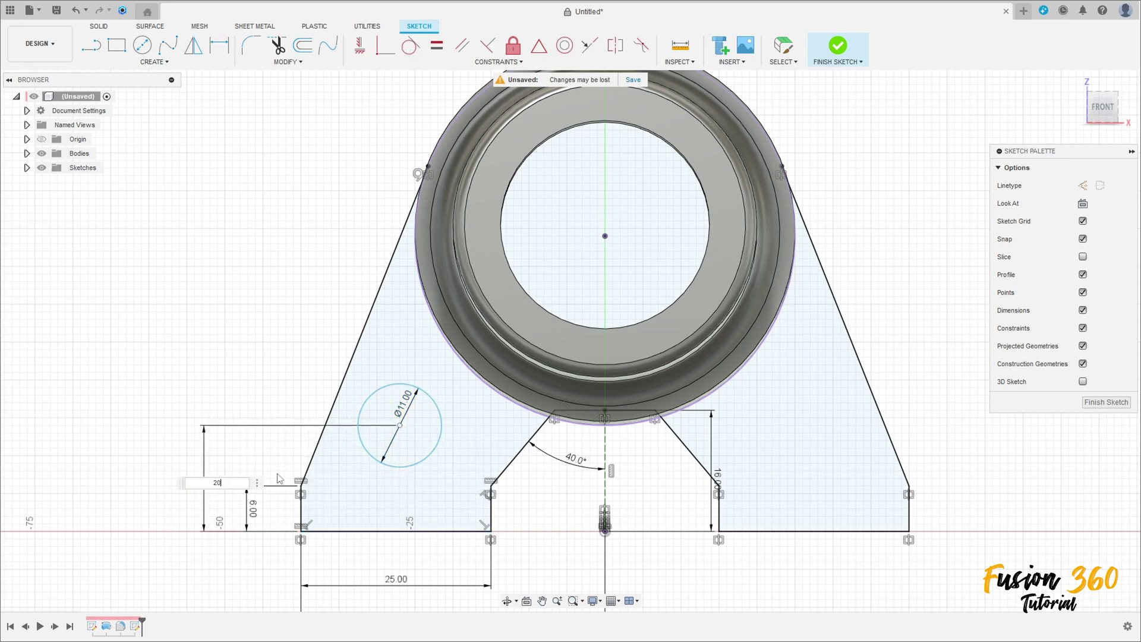
{"action": "type", "text": "20"}
{"action": "key", "text": "Return"}
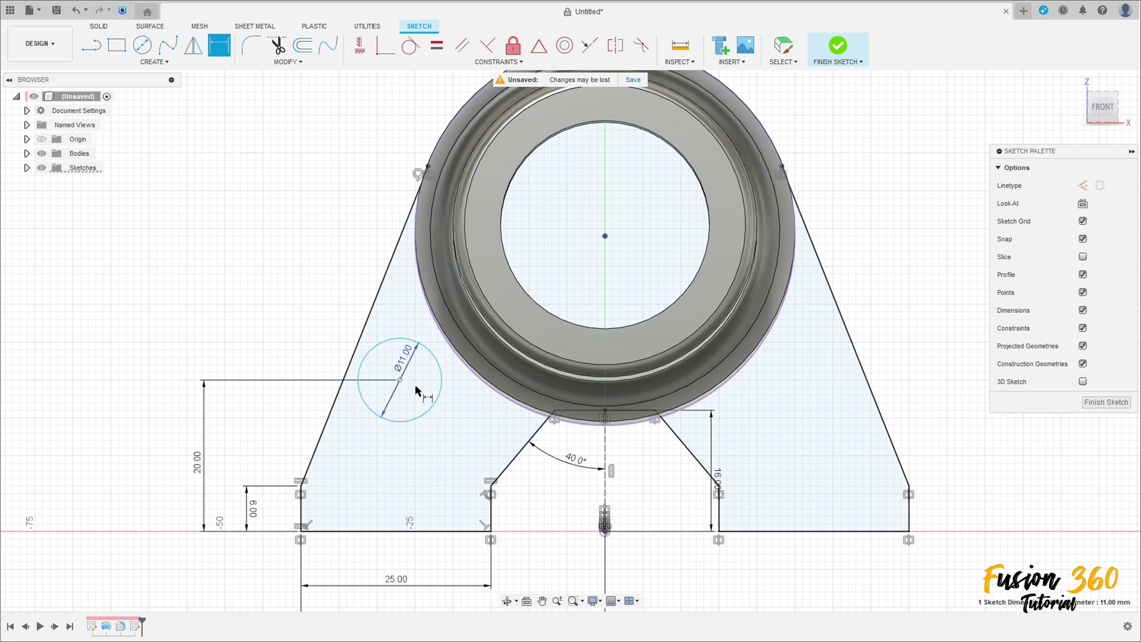
Dimension the horizontal distance from the circle's center to the vertical construction line as 24.5 mm
{"action": "left_click", "coordinate": [605, 464]}
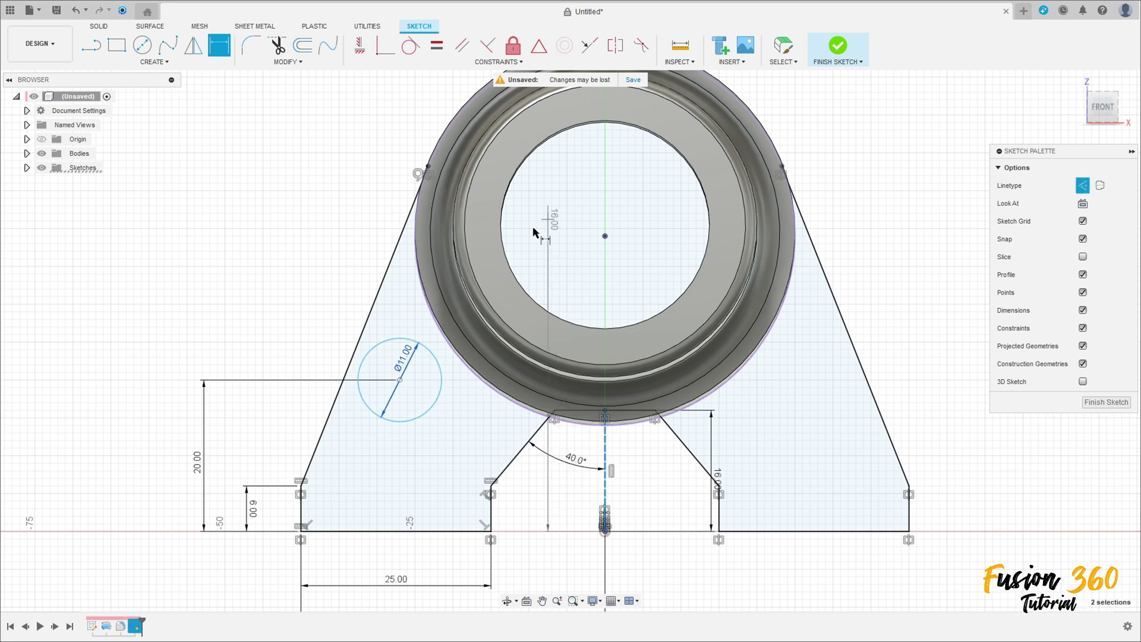
{"action": "left_click", "coordinate": [400, 383], "text": "shift"}
{"action": "key", "text": "d"}
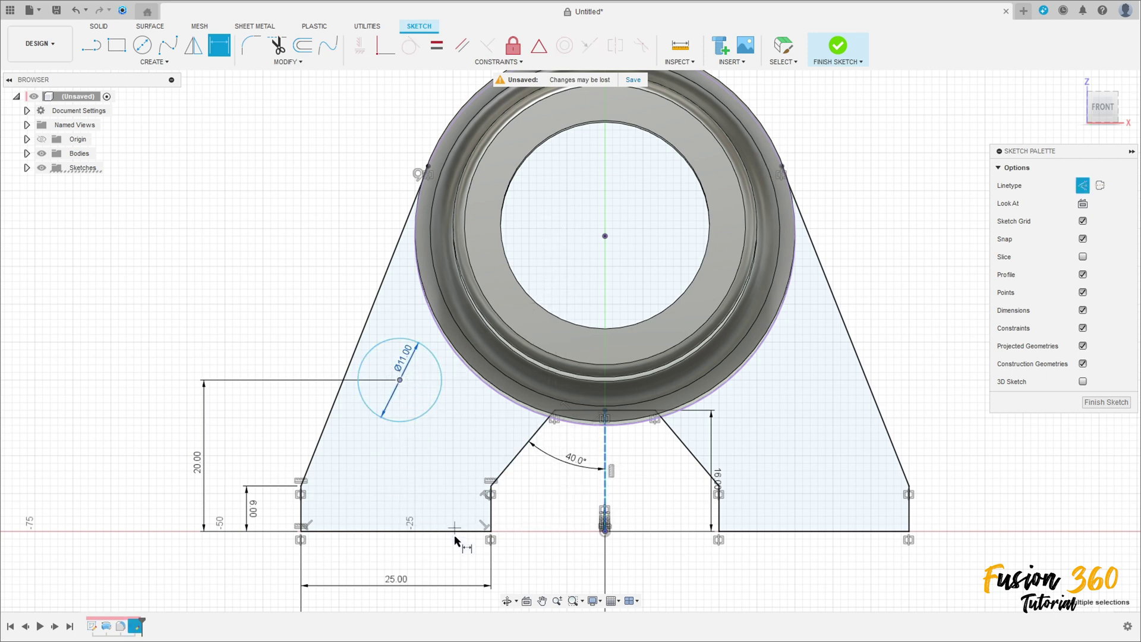
{"action": "scroll", "coordinate": [461, 356], "scroll_direction": "down", "scroll_amount": 2}
{"action": "scroll", "coordinate": [496, 139], "scroll_direction": "down", "scroll_amount": 2}
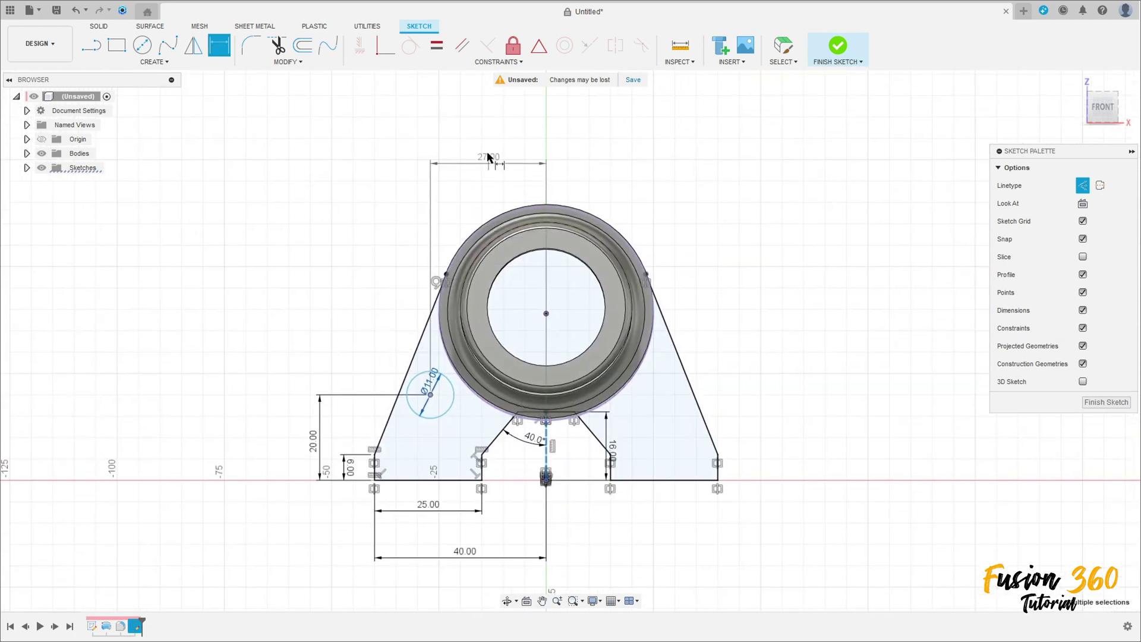
{"action": "left_click", "coordinate": [487, 156]}
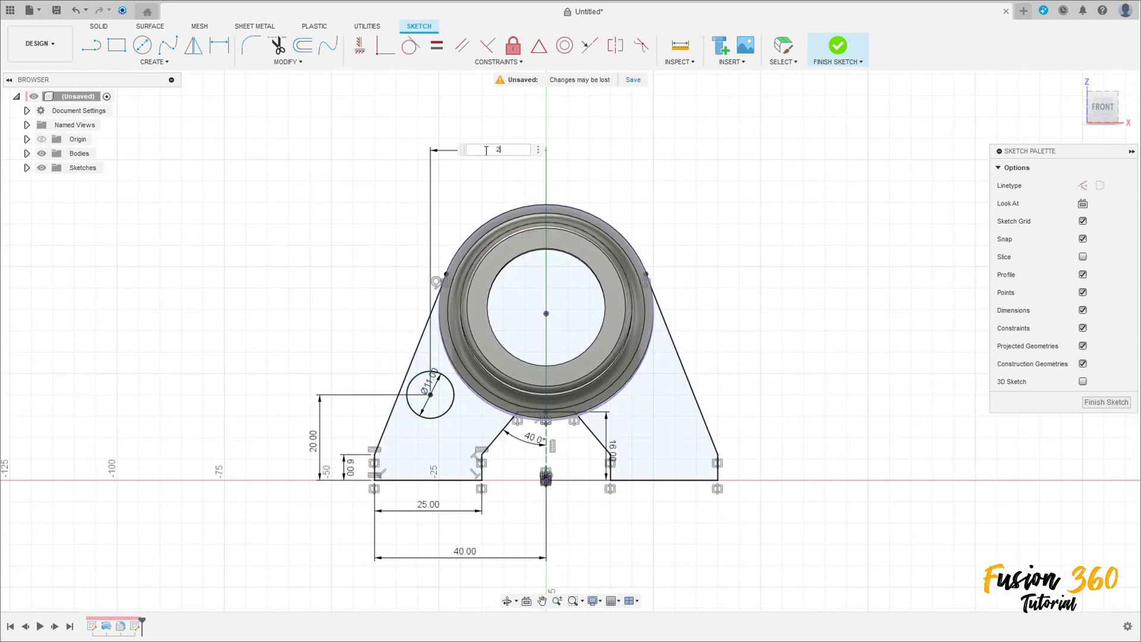
{"action": "type", "text": "24,5"}
{"action": "key", "text": "Return"}
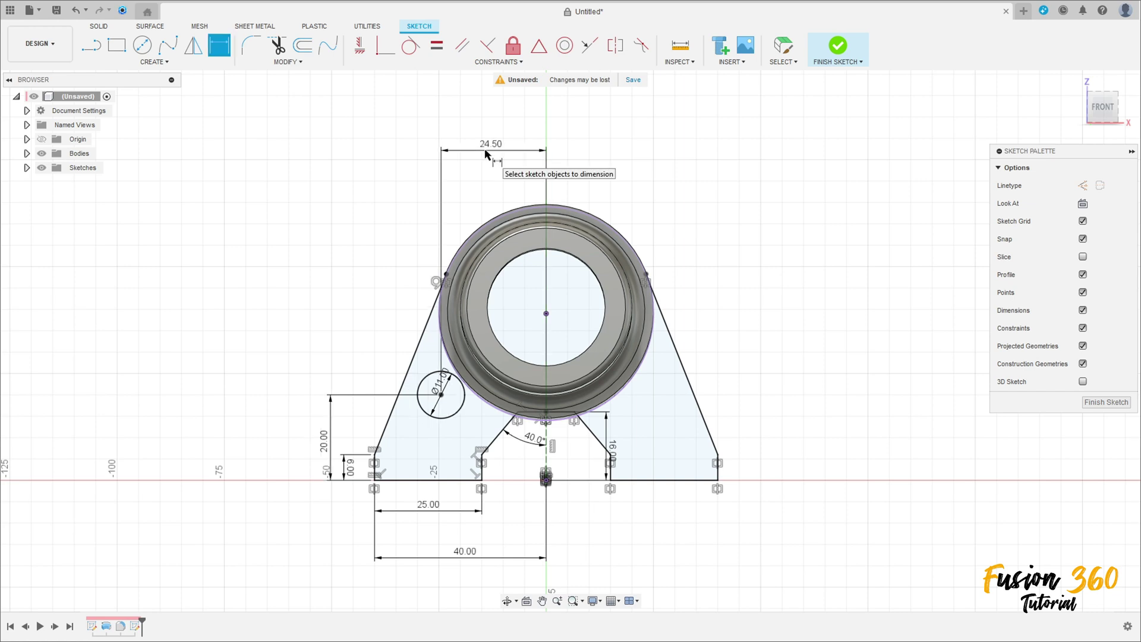
Finish the sketch and extrude both leg profiles by -6 mm toward the ring, joined to the body and leaving the circle open
{"action": "left_click", "coordinate": [828, 55]}
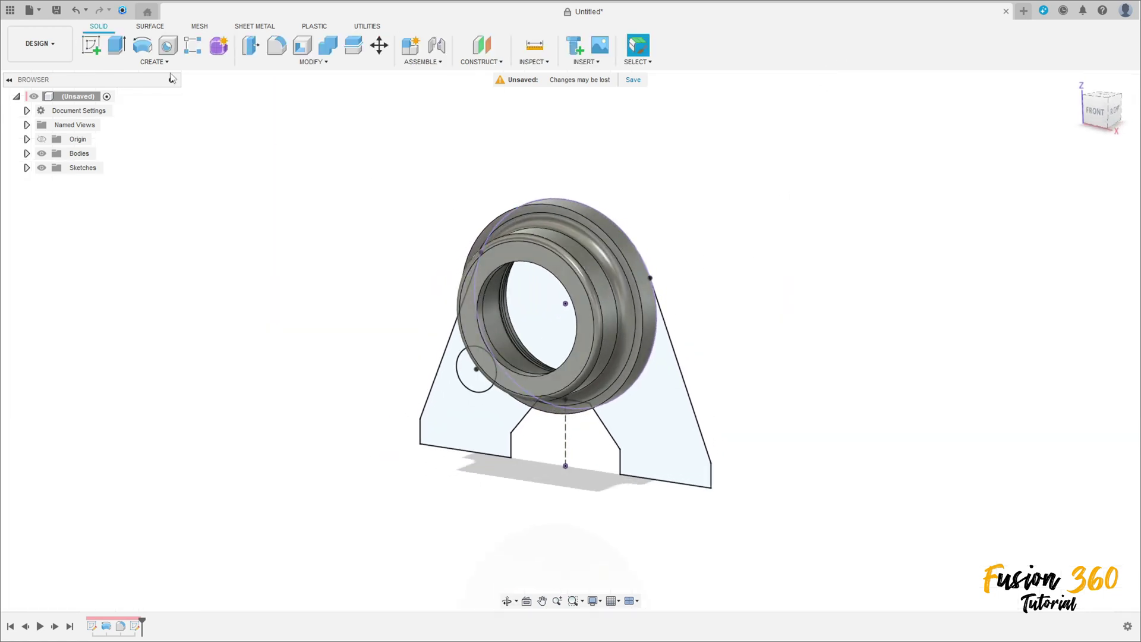
{"action": "left_click", "coordinate": [116, 46]}
{"action": "left_click", "coordinate": [649, 421]}
{"action": "left_click", "coordinate": [479, 426]}
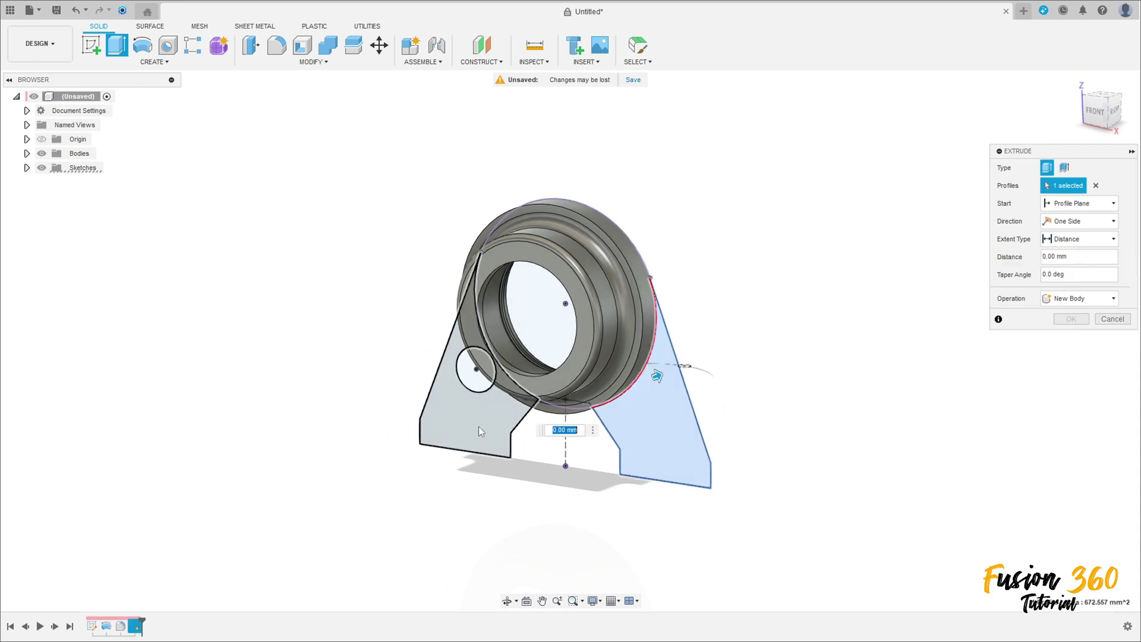
{"action": "middle_click_drag", "start_coordinate": [540, 418], "coordinate": [473, 410], "text": "shift"}
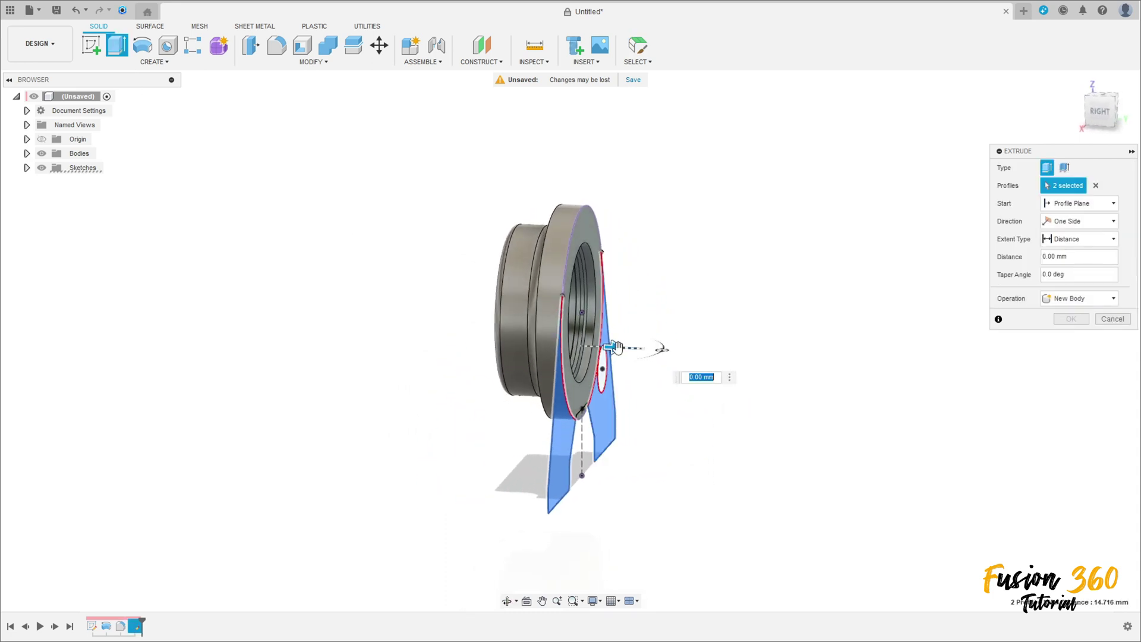
{"action": "left_click_drag", "start_coordinate": [619, 346], "coordinate": [602, 350]}
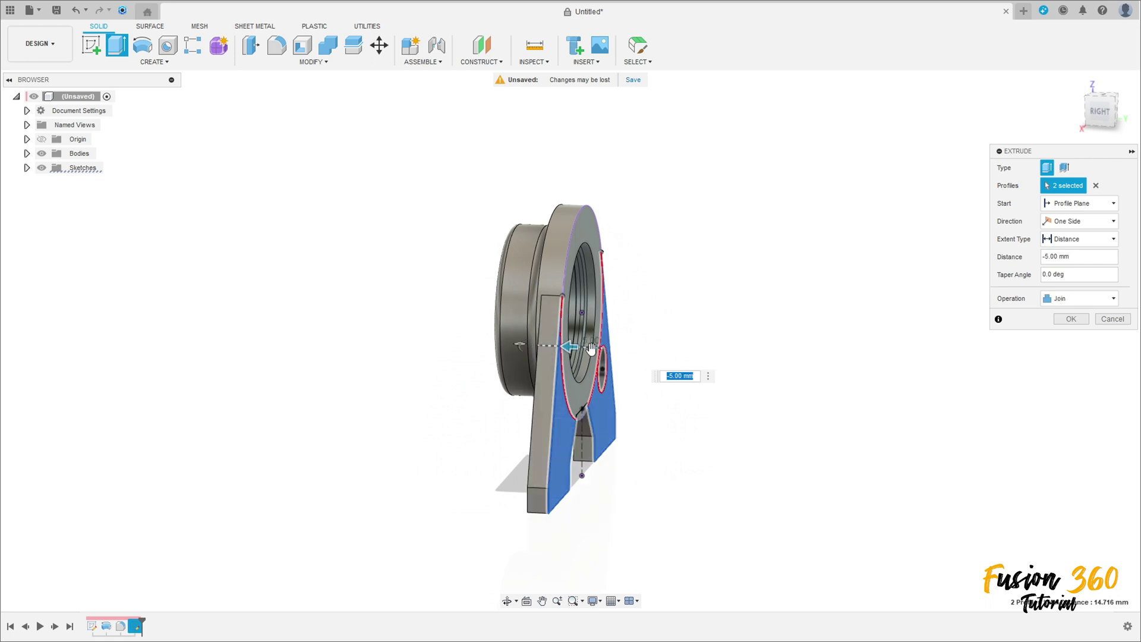
{"action": "type", "text": "-6"}
{"action": "middle_click_drag", "start_coordinate": [661, 318], "coordinate": [688, 326], "text": "shift"}
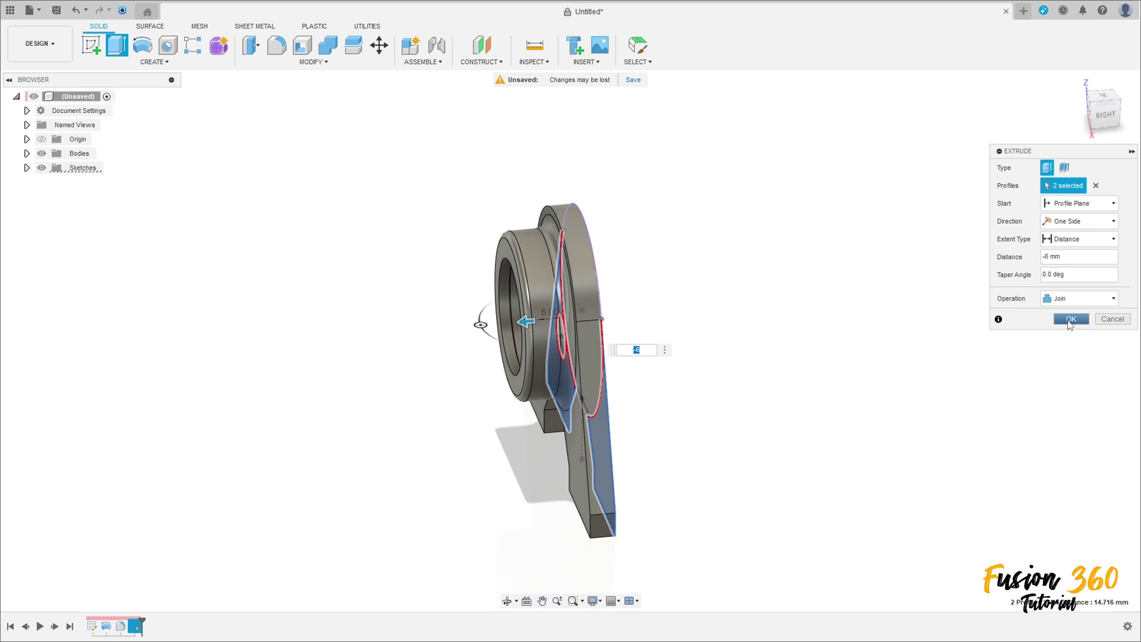
{"action": "left_click", "coordinate": [1070, 319]}
Make Sketch2 visible again and orient the model to view the flat back of the legs
{"action": "middle_click_drag", "start_coordinate": [717, 366], "coordinate": [647, 349], "text": "shift"}
{"action": "left_click", "coordinate": [26, 167]}
{"action": "left_click", "coordinate": [53, 196]}
{"action": "middle_click_drag", "start_coordinate": [696, 300], "coordinate": [217, 179], "text": "shift"}
Extrude the small profile between the legs at the flange's lower edge as a cut with the extent set to All
{"action": "key", "text": "e"}
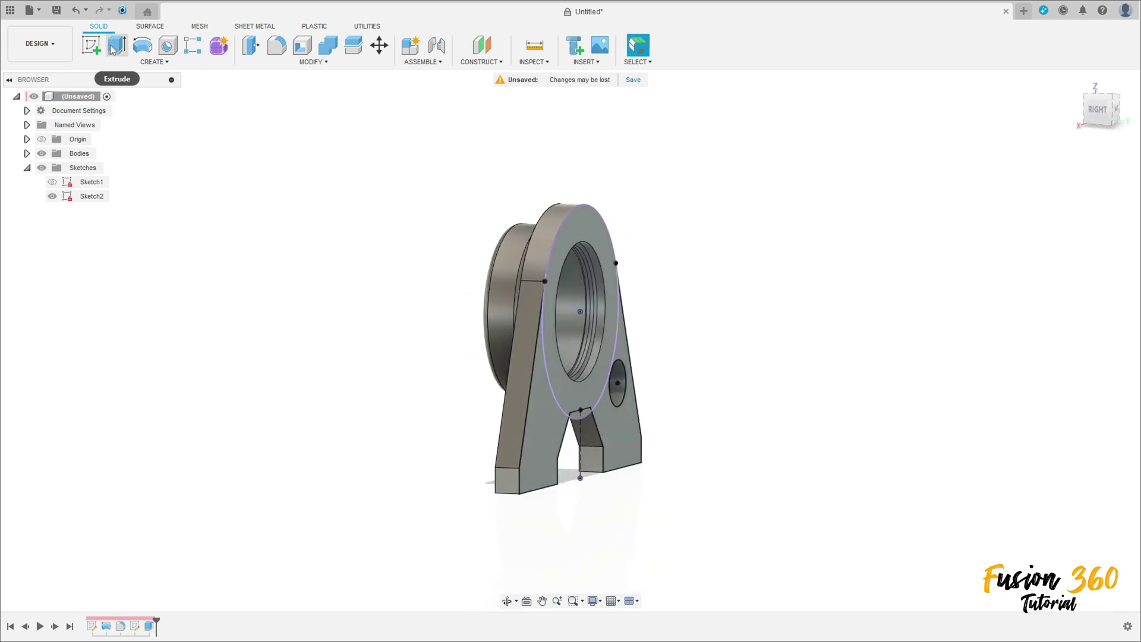
{"action": "middle_click_drag", "start_coordinate": [693, 459], "coordinate": [623, 448], "text": "shift"}
{"action": "scroll", "coordinate": [556, 421], "scroll_direction": "up", "scroll_amount": 5}
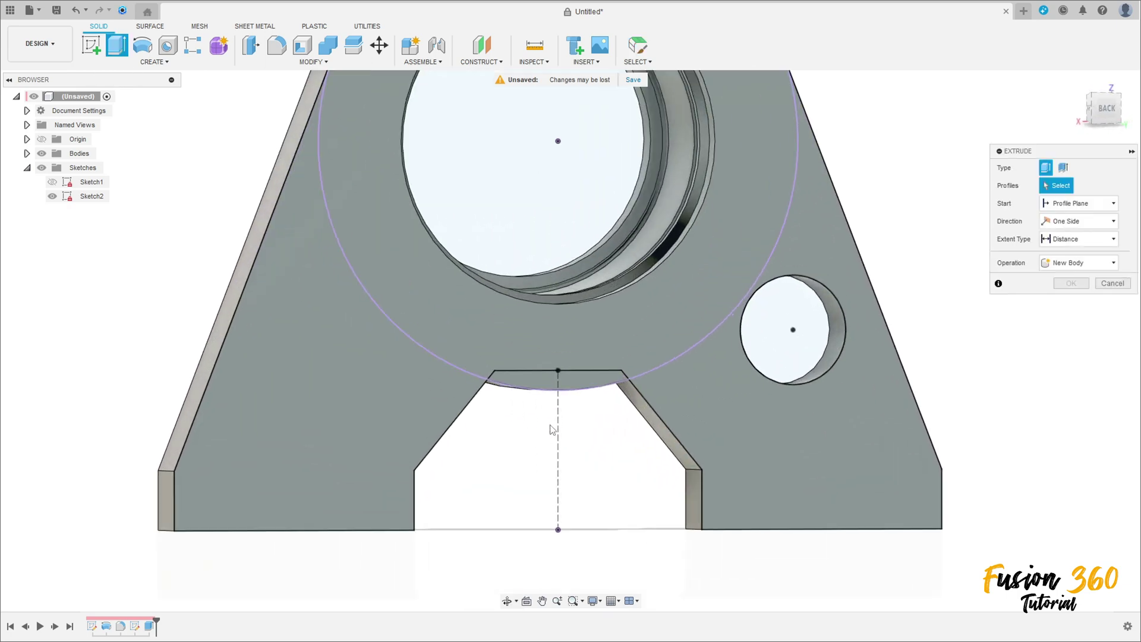
{"action": "left_click", "coordinate": [543, 385]}
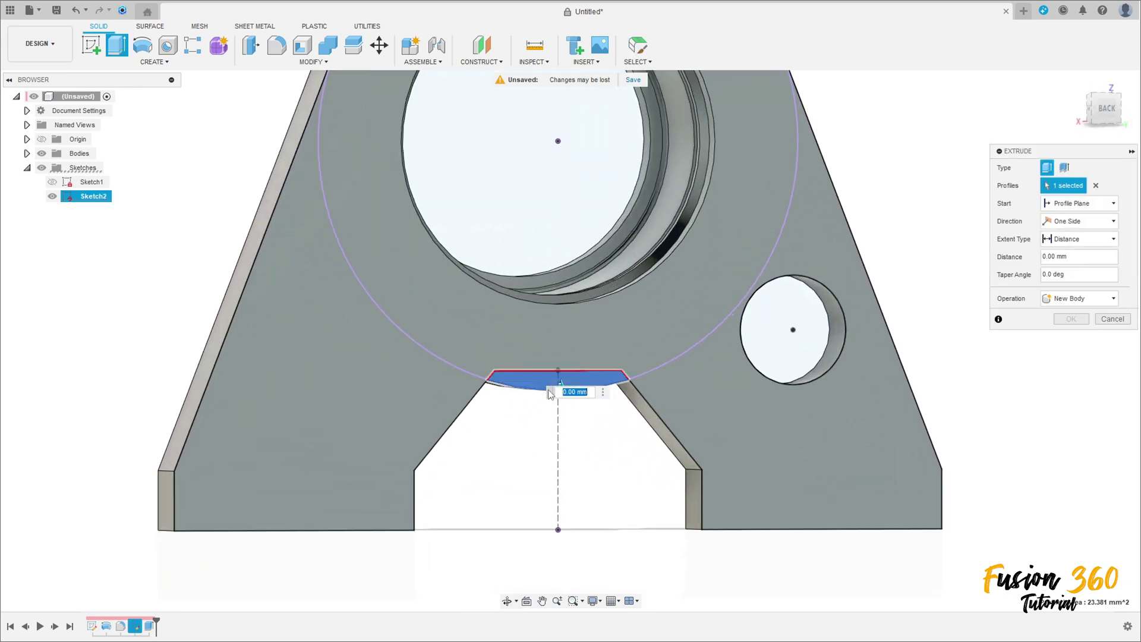
{"action": "middle_click_drag", "start_coordinate": [498, 466], "coordinate": [499, 360], "text": "shift"}
{"action": "left_click_drag", "start_coordinate": [496, 357], "coordinate": [393, 361]}
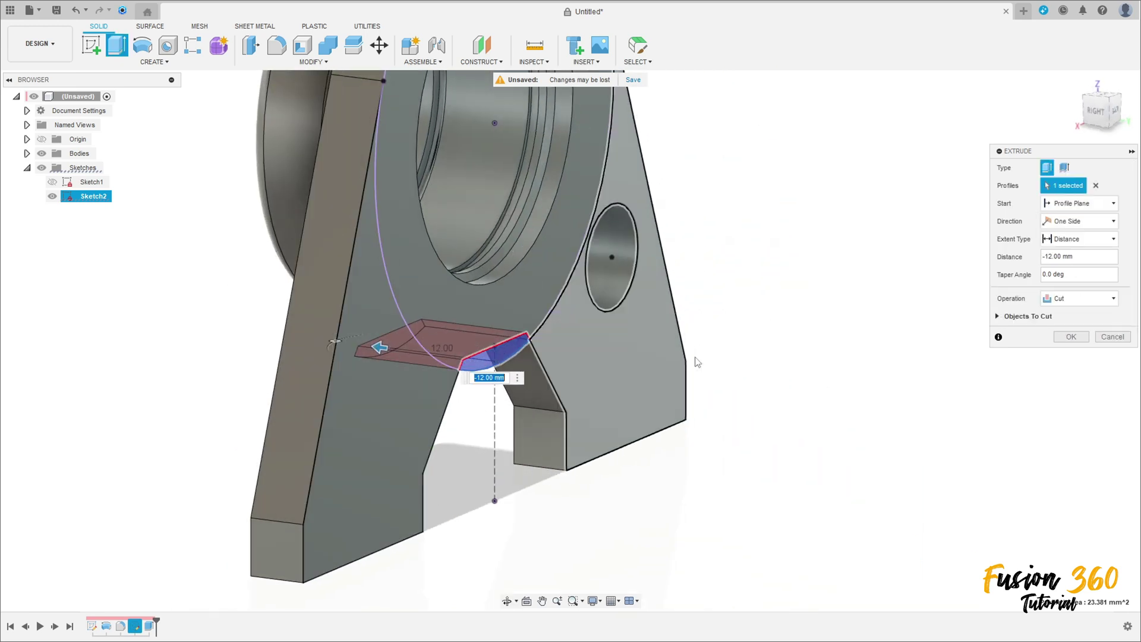
{"action": "left_click", "coordinate": [1081, 239]}
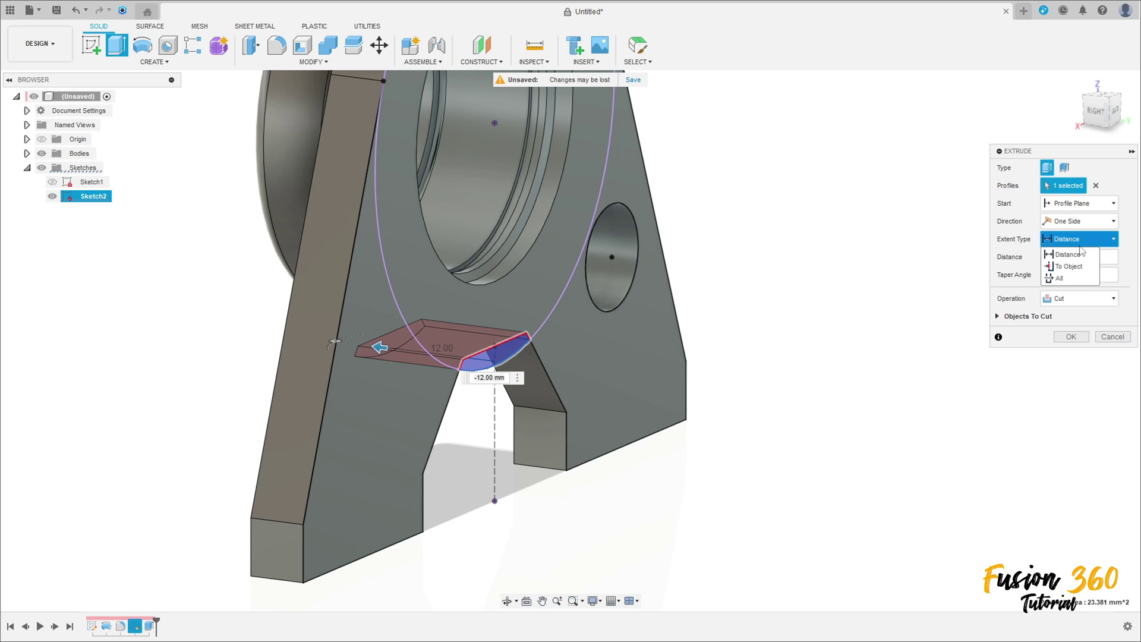
{"action": "left_click", "coordinate": [1067, 287]}
{"action": "left_click", "coordinate": [1071, 336]}
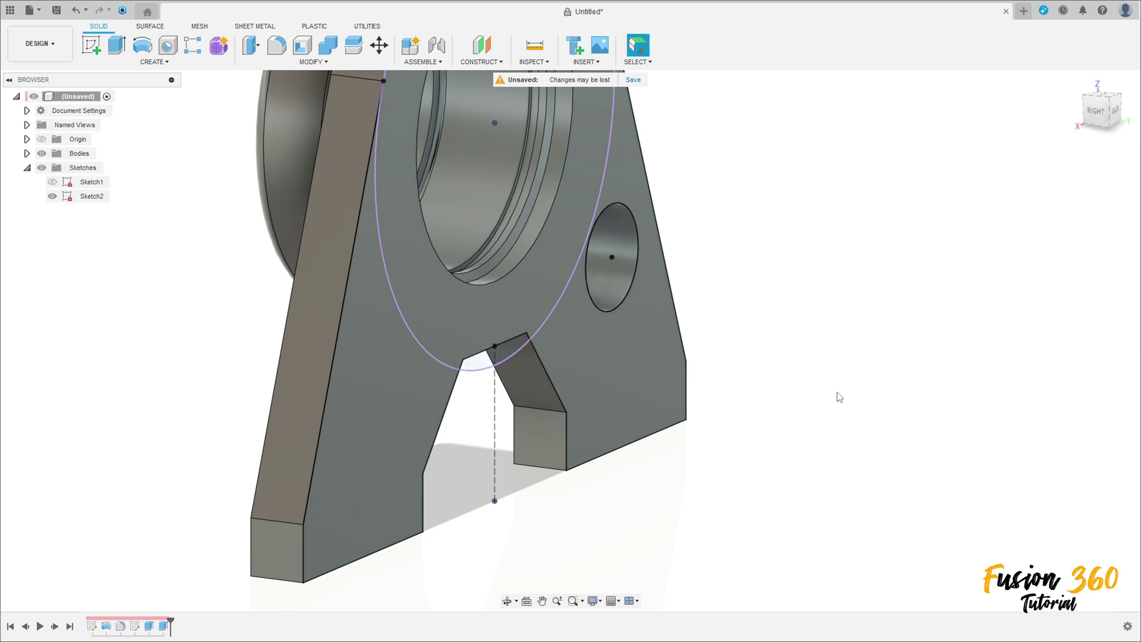
Hide Sketch2 and start a new sketch on the horizontal origin plane under the legs
{"action": "left_click", "coordinate": [52, 196]}
{"action": "middle_click_drag", "start_coordinate": [301, 383], "coordinate": [603, 379], "text": "shift"}
{"action": "left_click", "coordinate": [1076, 81]}
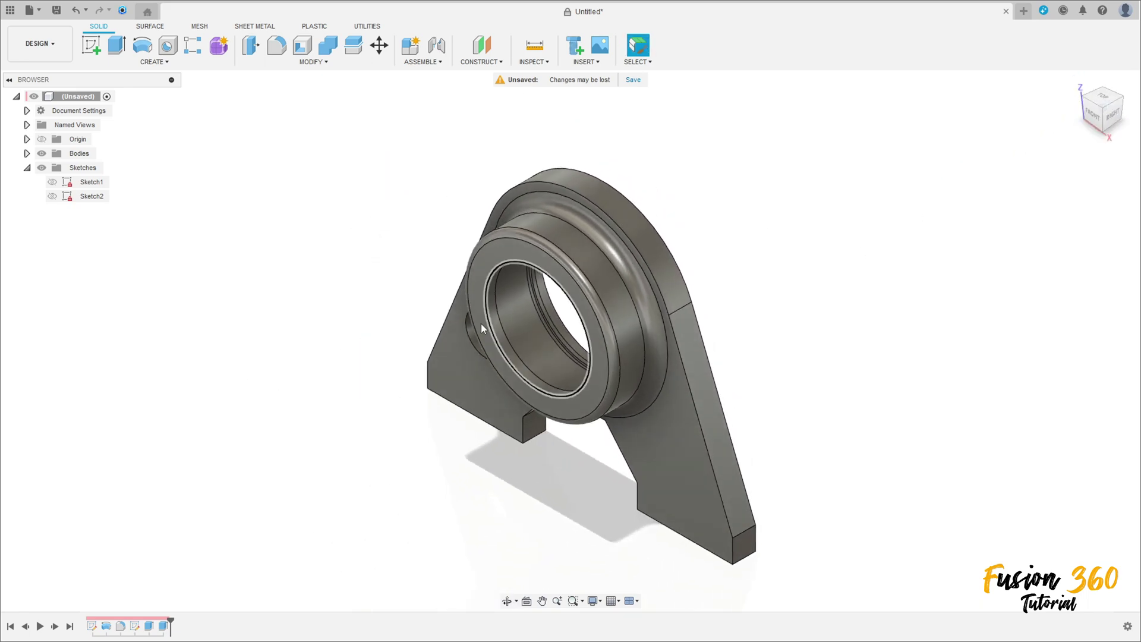
{"action": "left_click", "coordinate": [91, 44]}
{"action": "left_click", "coordinate": [679, 472]}
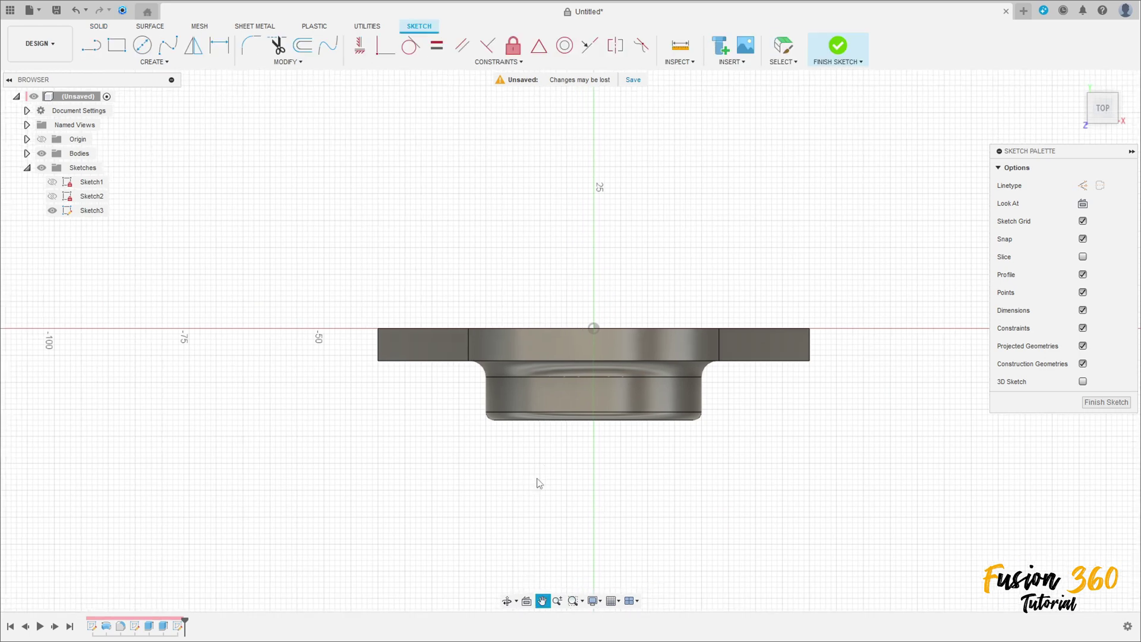
Project the two slanted leg side faces and the flange's outer face into the sketch with the projection link on, and hide the bodies
{"action": "left_click", "coordinate": [138, 62]}
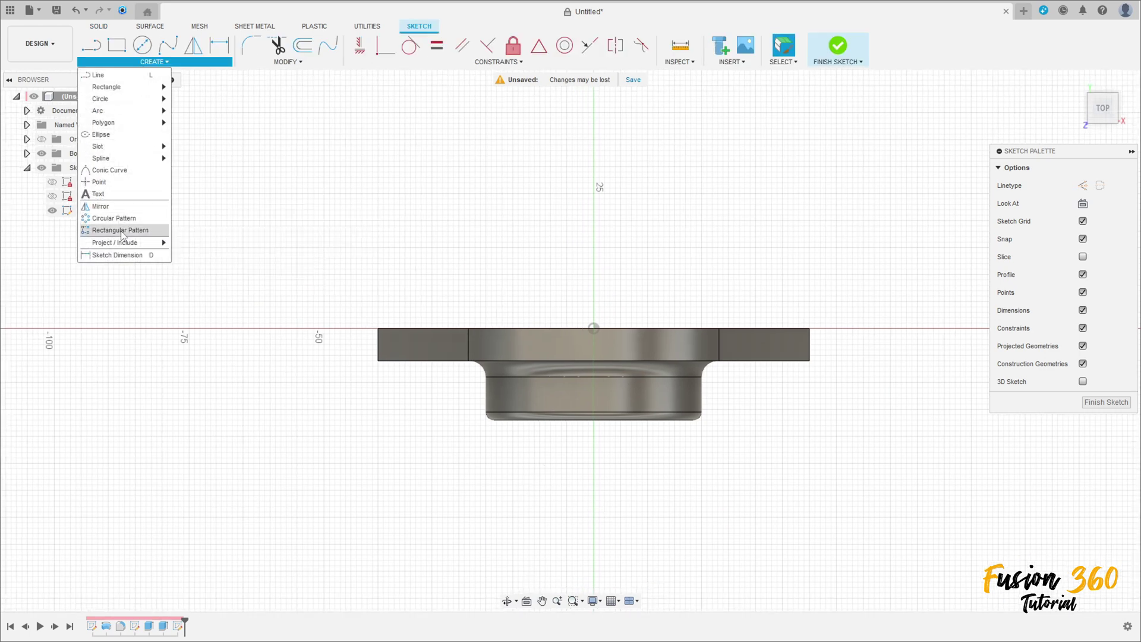
{"action": "mouse_move", "coordinate": [126, 243]}
{"action": "left_click", "coordinate": [188, 249]}
{"action": "left_click", "coordinate": [440, 346]}
{"action": "left_click", "coordinate": [757, 353]}
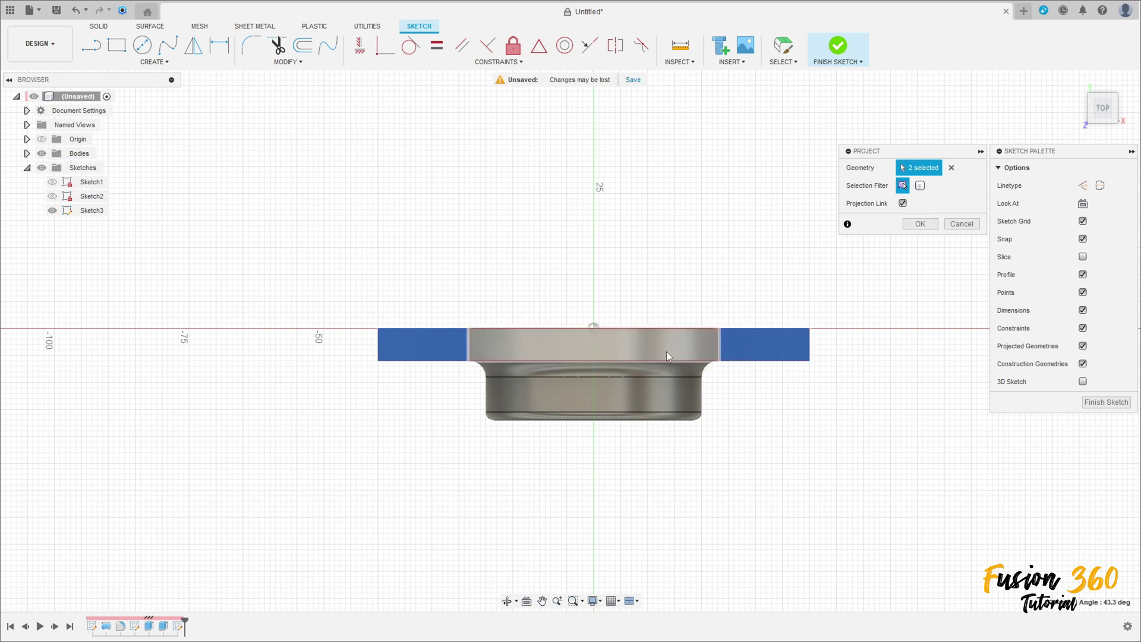
{"action": "left_click", "coordinate": [918, 224]}
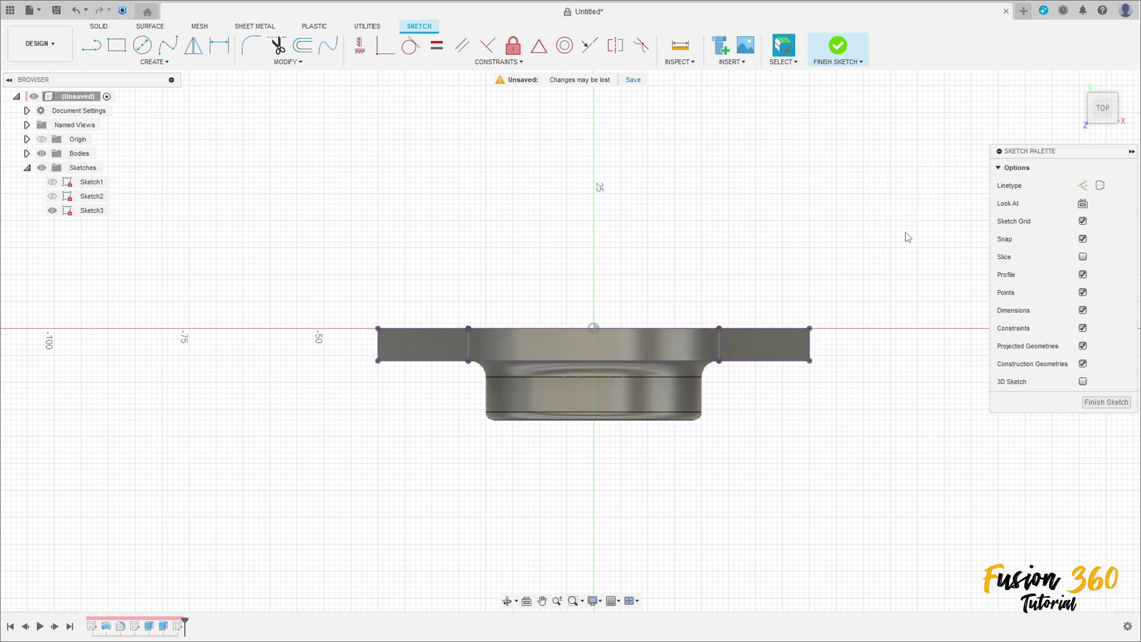
{"action": "left_click", "coordinate": [42, 154]}
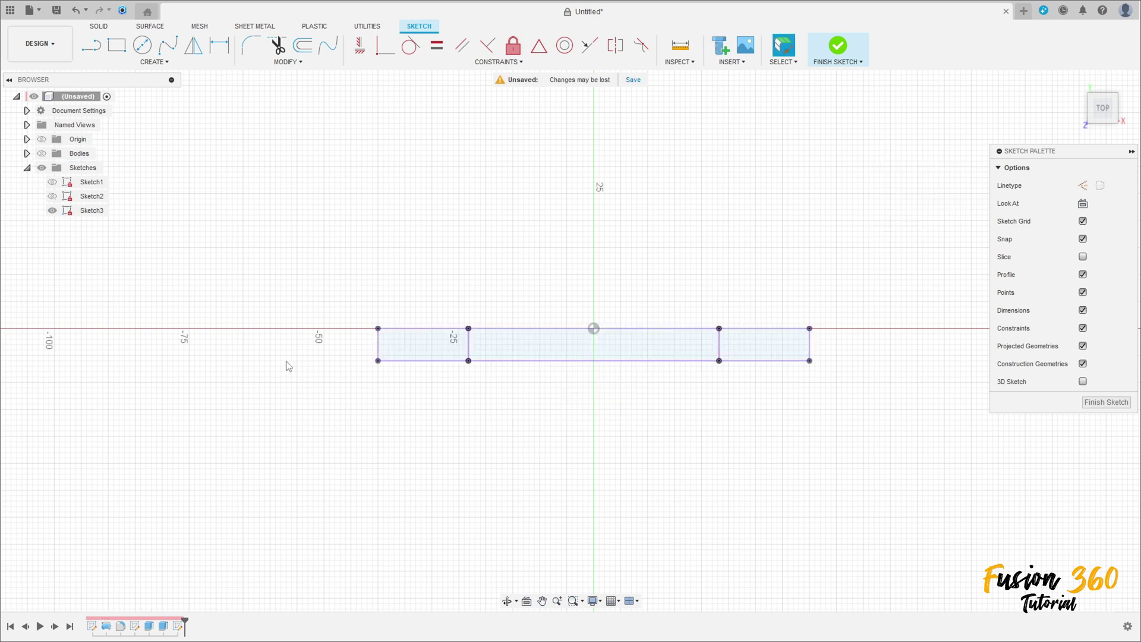
Sketch a 25 by 36 mm rectangle around the left end of the projected strip
{"action": "left_click", "coordinate": [117, 45]}
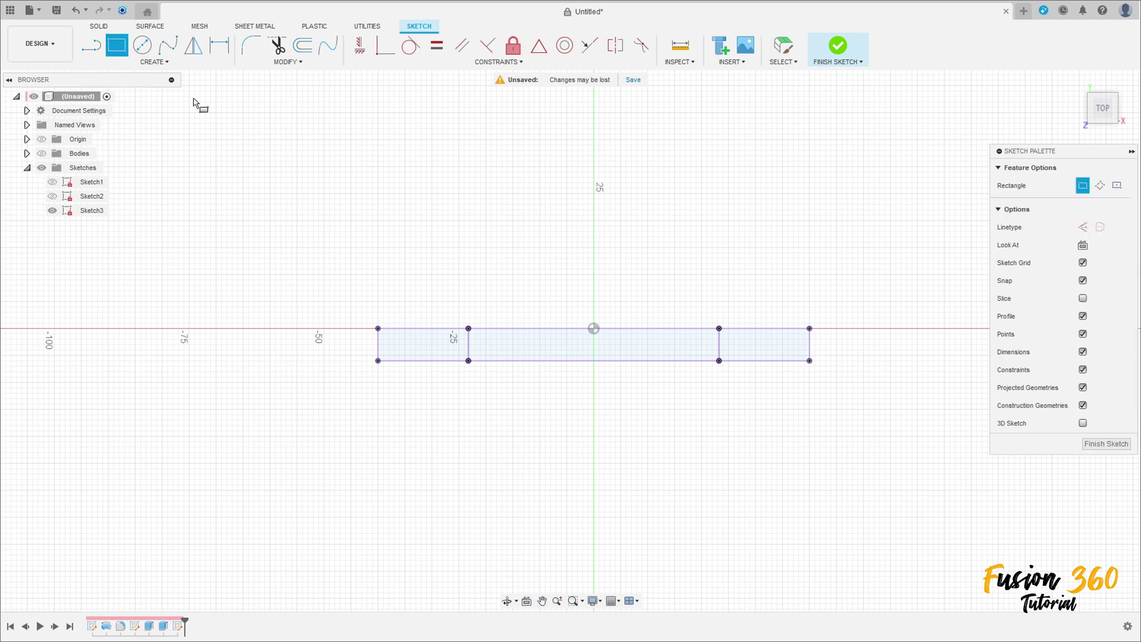
{"action": "left_click", "coordinate": [377, 268]}
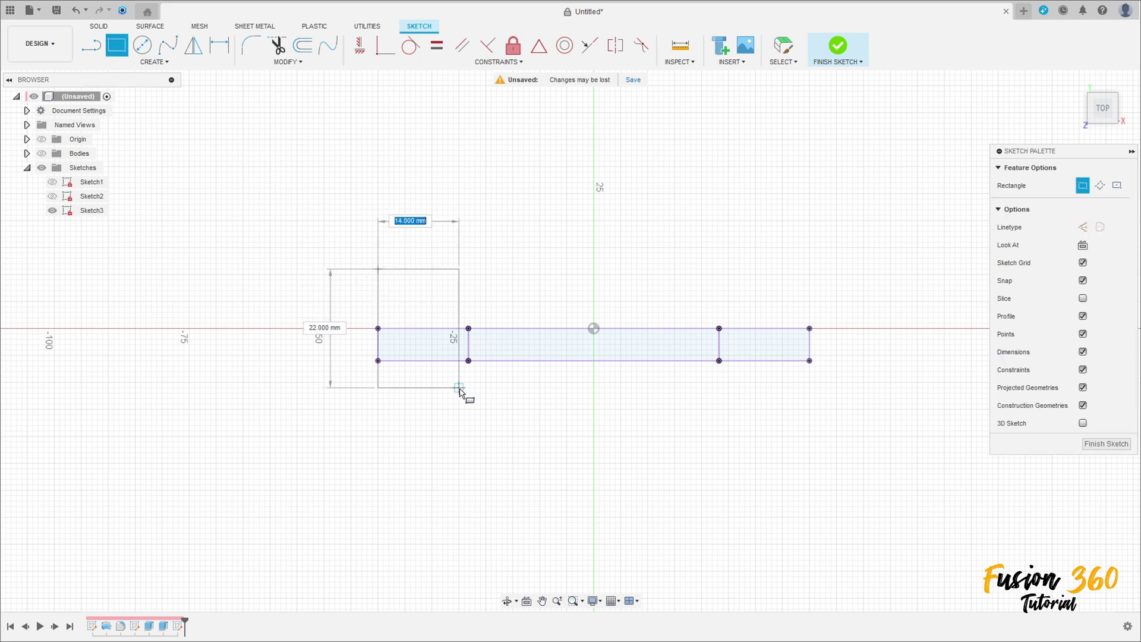
{"action": "key", "text": "Tab"}
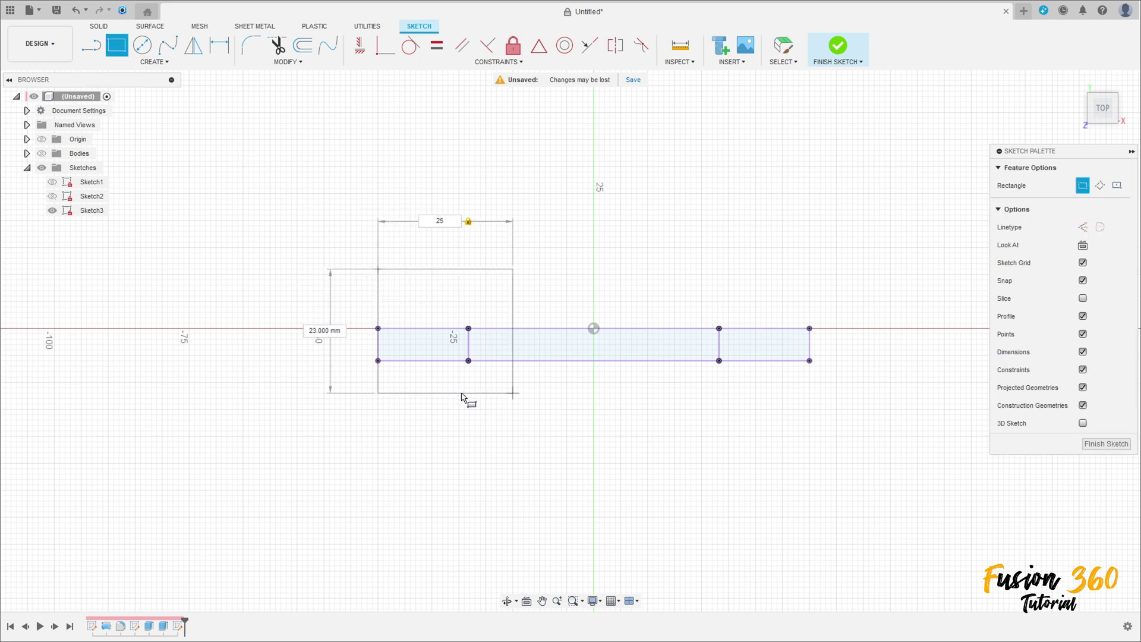
{"action": "key", "text": "Tab"}
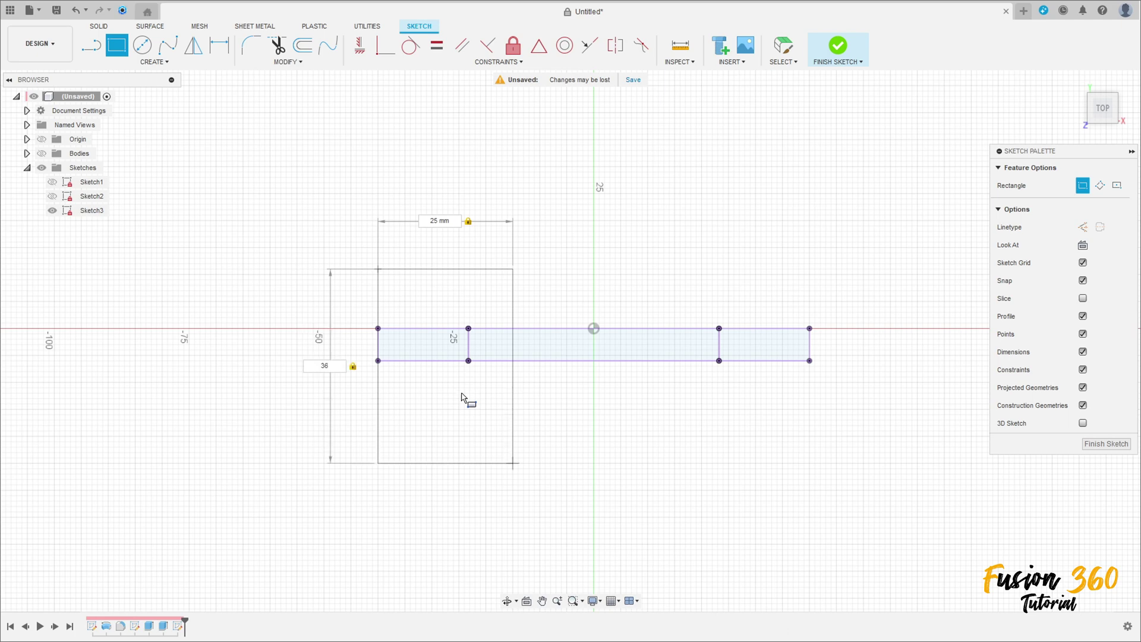
{"action": "key", "text": "Return"}
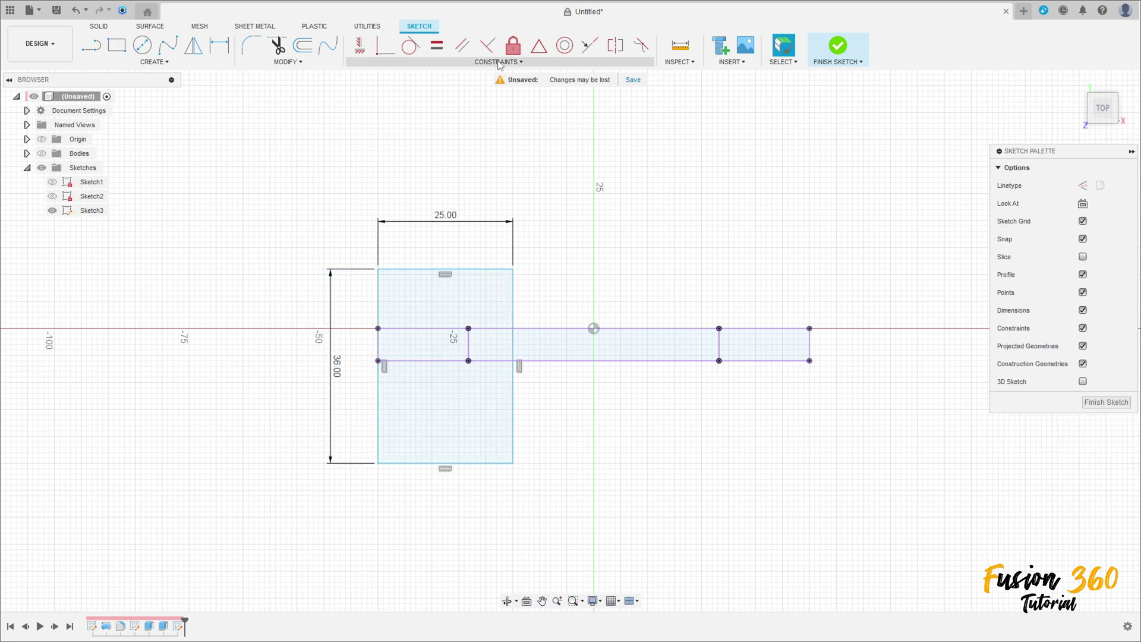
{"action": "left_click", "coordinate": [539, 45]}
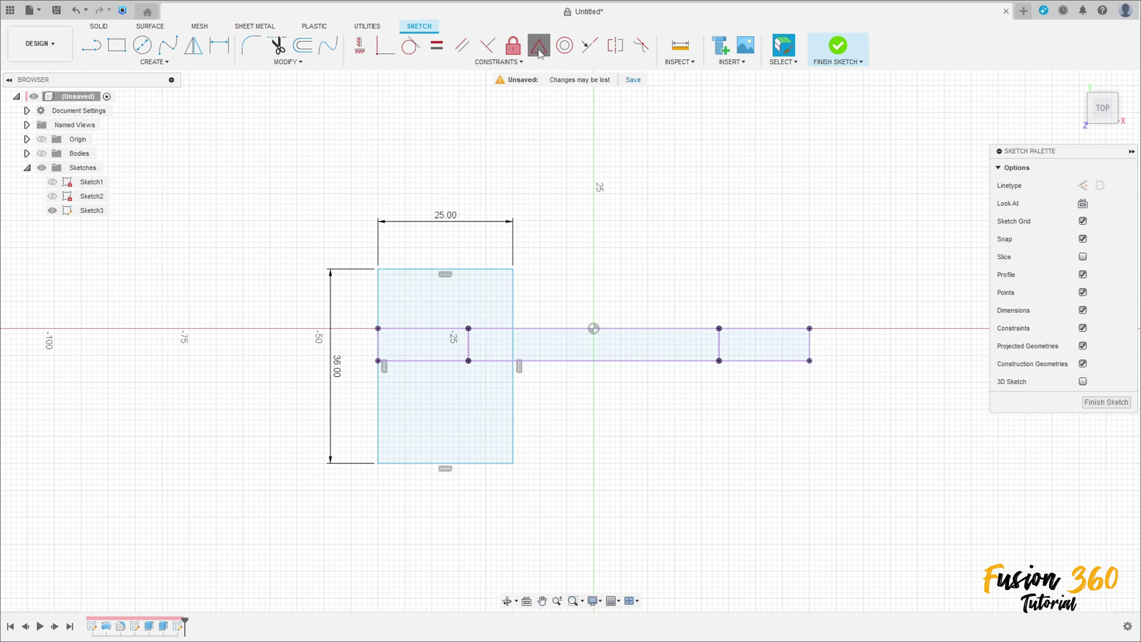
{"action": "left_click", "coordinate": [376, 409]}
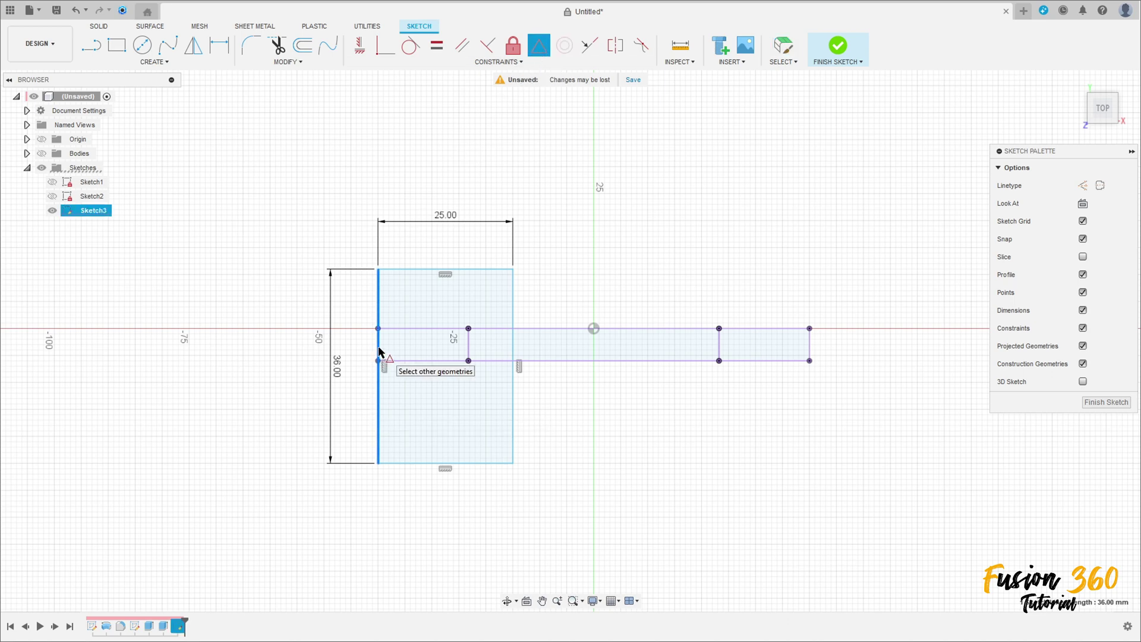
{"action": "key", "text": "Escape"}
Move the rectangle outward and constrain its outer long side to the projected strip's left end edge with a Midpoint constraint
{"action": "left_click_drag", "start_coordinate": [378, 401], "coordinate": [327, 404]}
{"action": "left_click", "coordinate": [538, 47]}
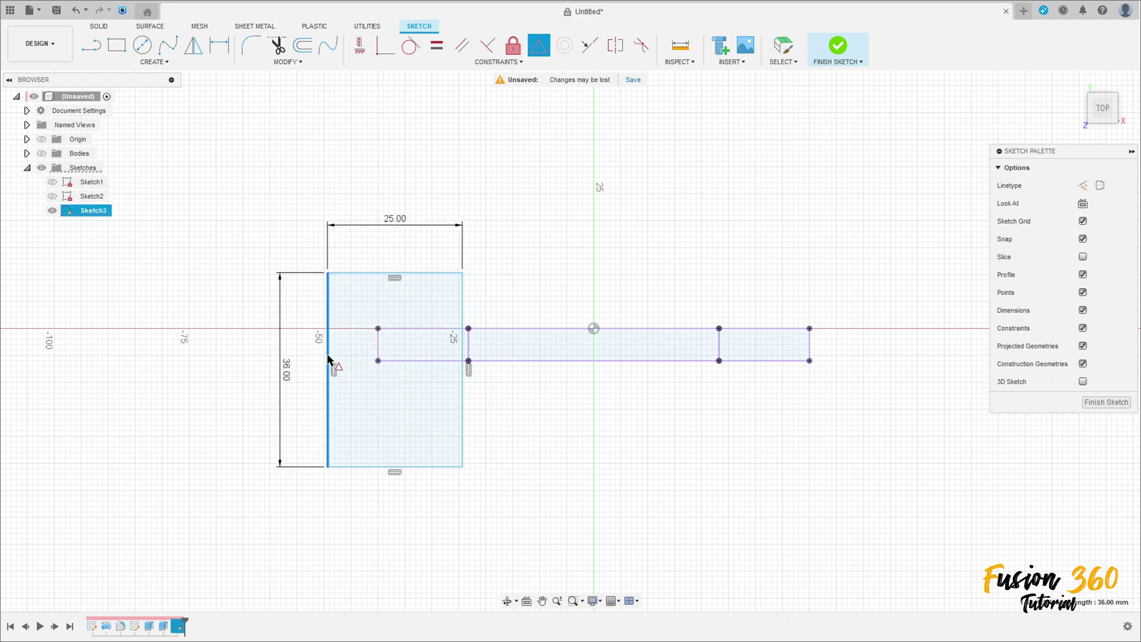
{"action": "left_click", "coordinate": [378, 353]}
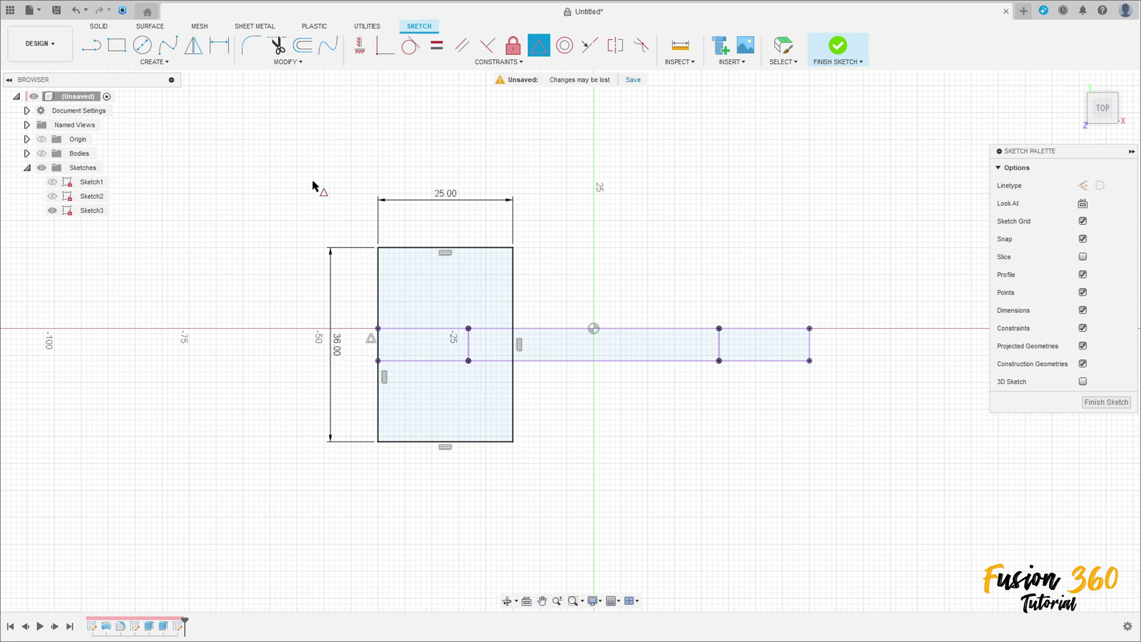
Draw a horizontal construction line joining the midpoints of the projected strip's two outer end edges
{"action": "key", "text": "l"}
{"action": "left_click", "coordinate": [1083, 186]}
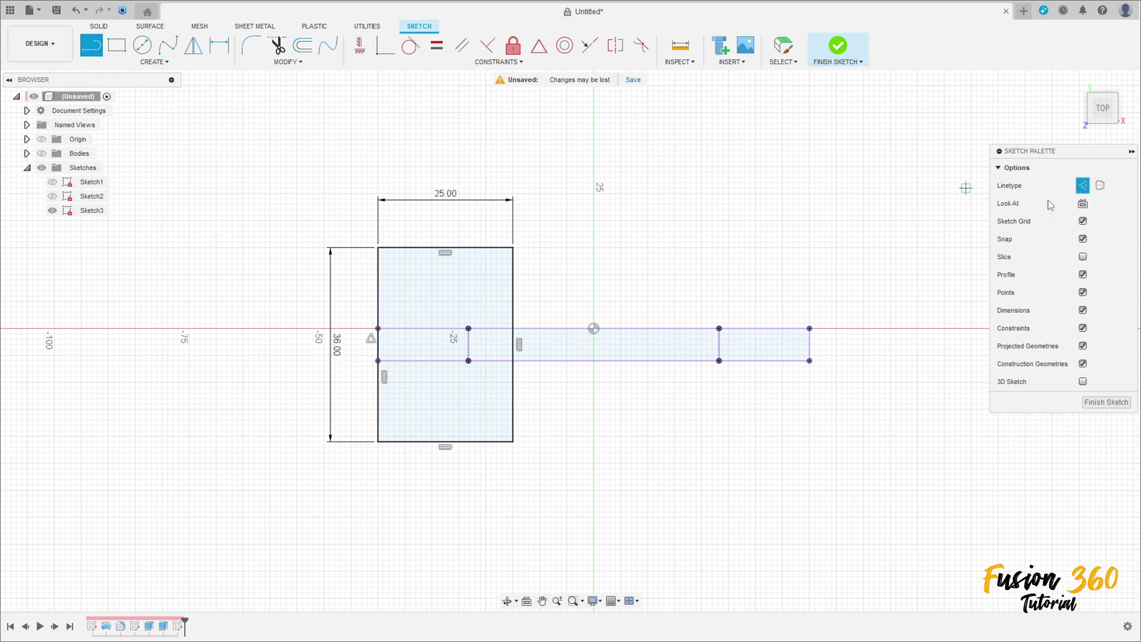
{"action": "left_click", "coordinate": [379, 345]}
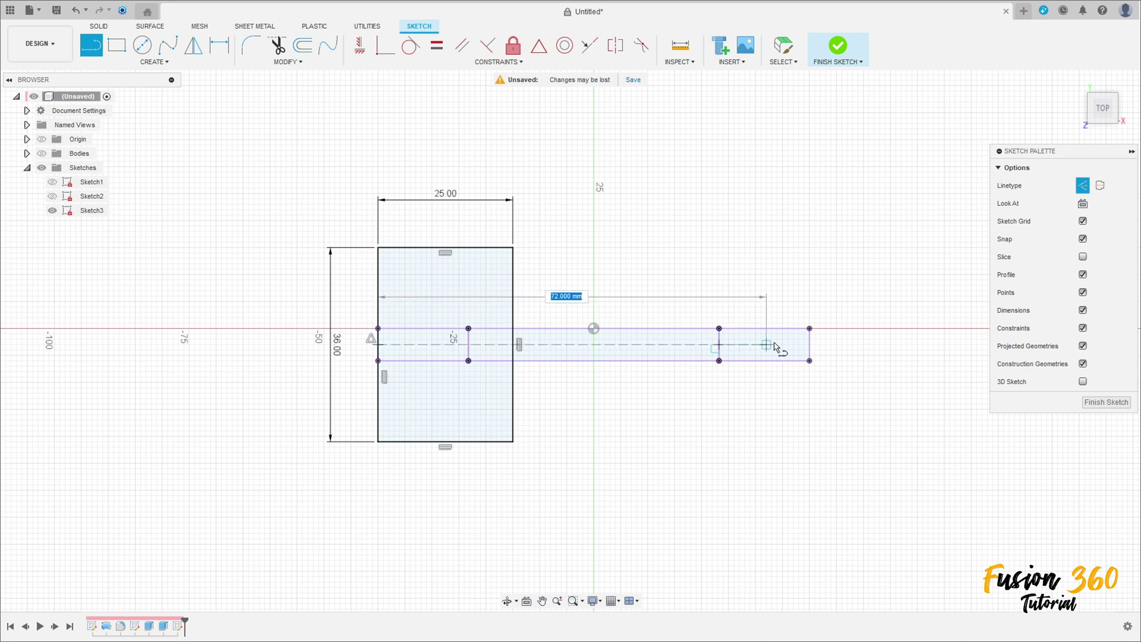
{"action": "left_click", "coordinate": [812, 345]}
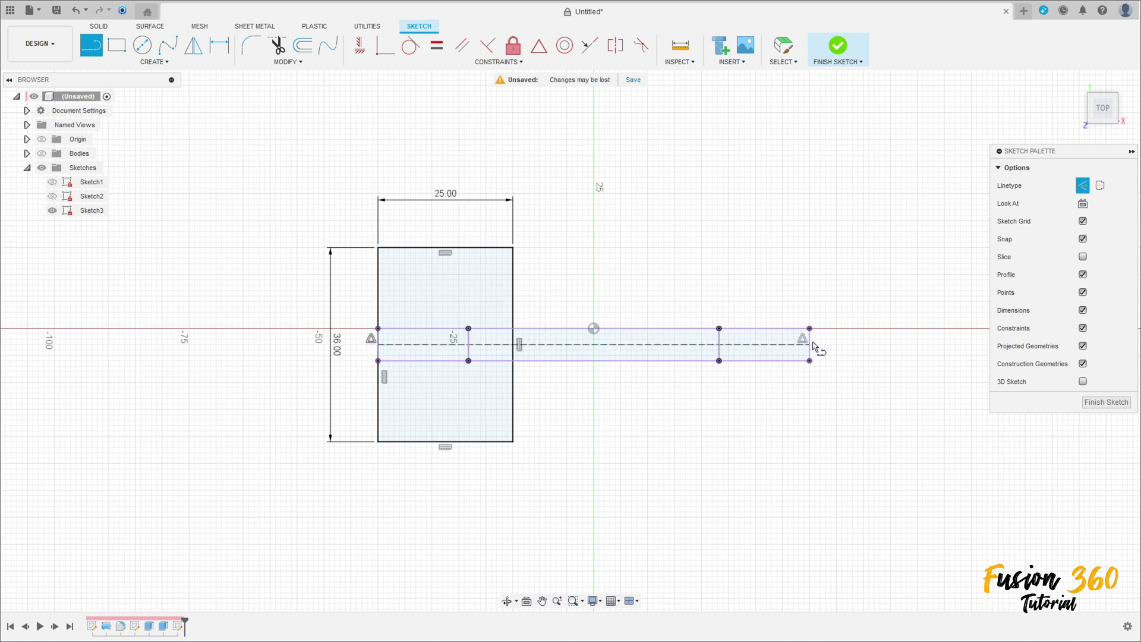
{"action": "key", "text": "Escape"}
Sketch a 25 by 18 mm normal-line rectangle from the construction line's right end, extending inward and downward
{"action": "middle_click_drag", "start_coordinate": [611, 504], "coordinate": [599, 456]}
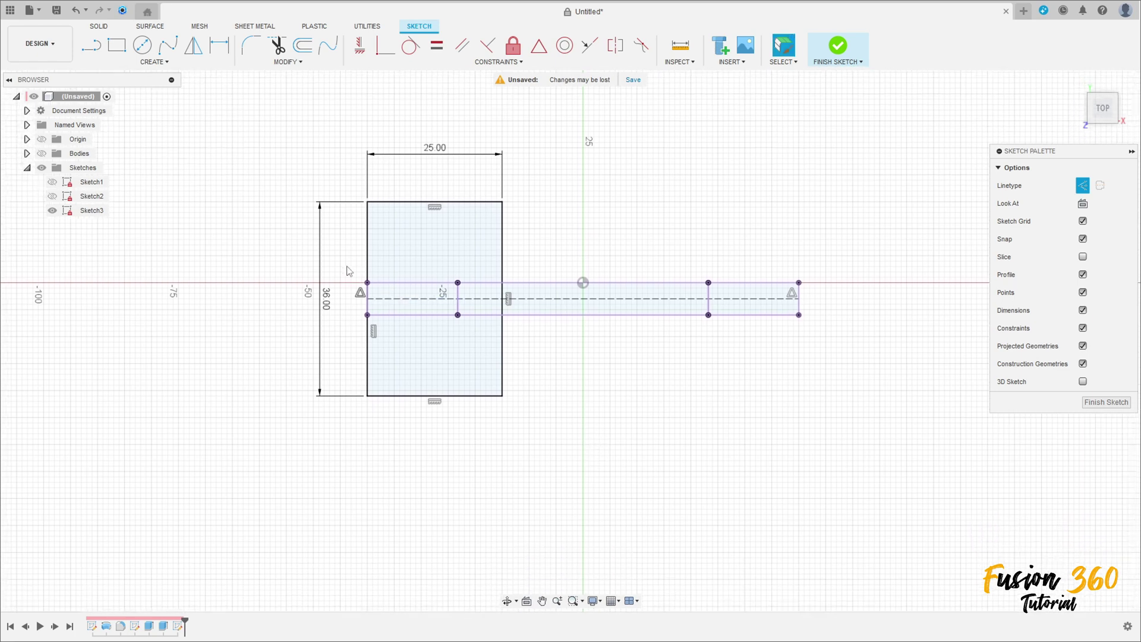
{"action": "left_click", "coordinate": [120, 47]}
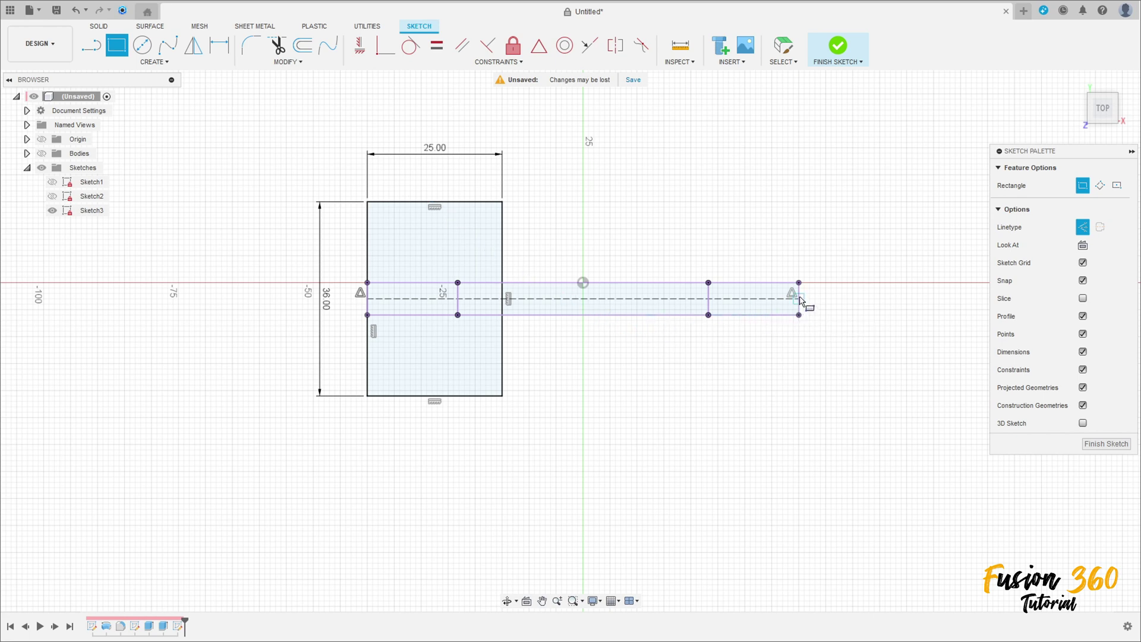
{"action": "left_click", "coordinate": [798, 299]}
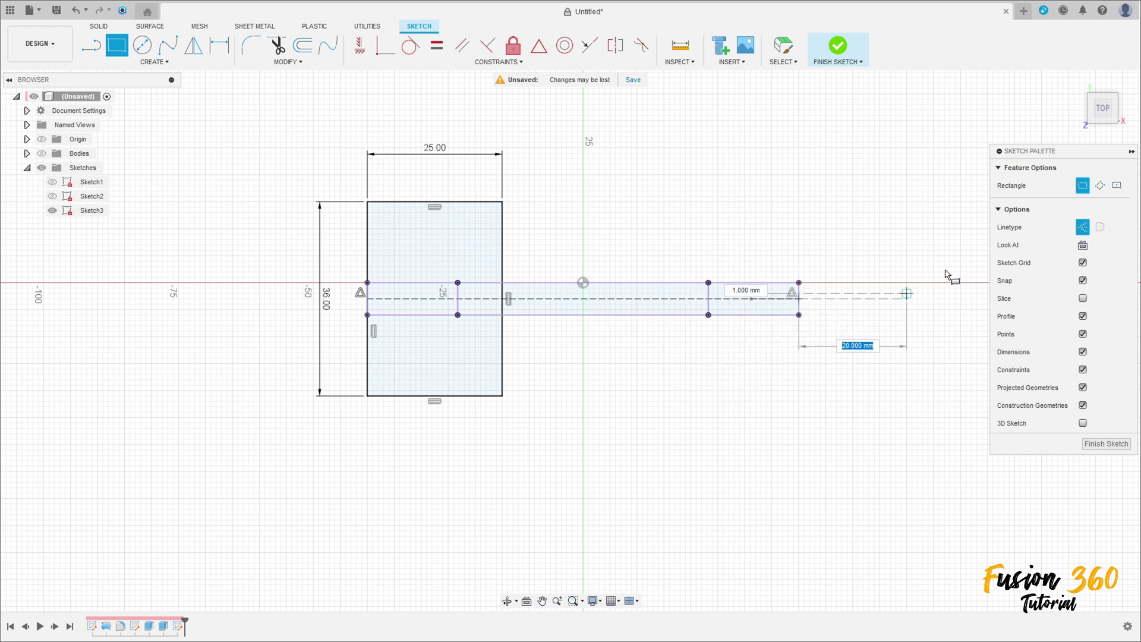
{"action": "left_click", "coordinate": [1082, 227]}
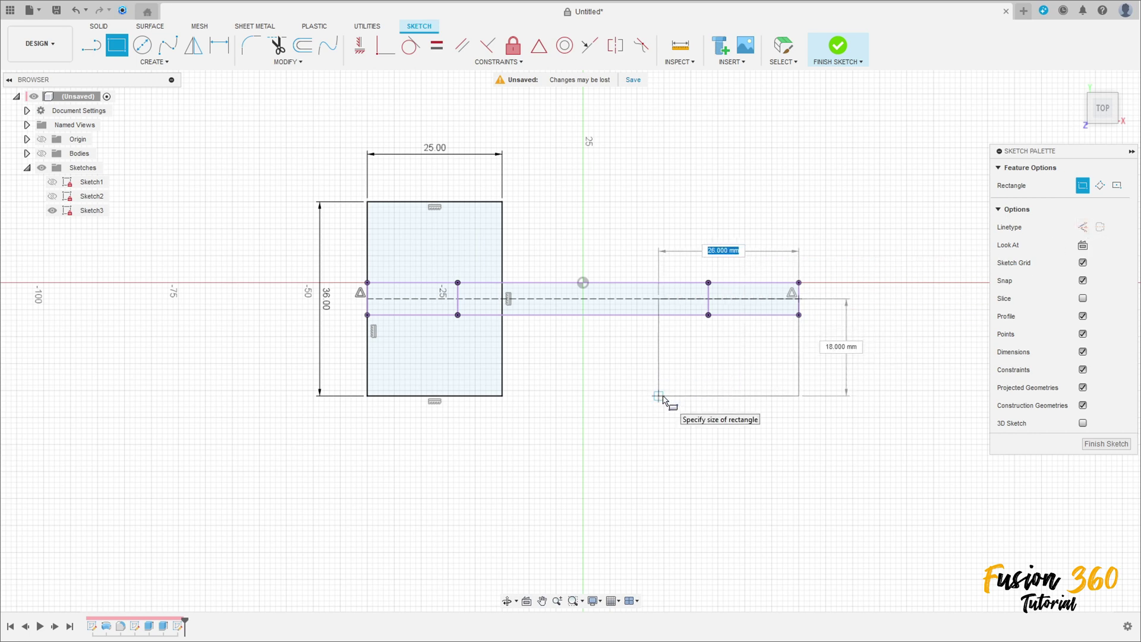
{"action": "type", "text": "25"}
{"action": "key", "text": "Tab"}
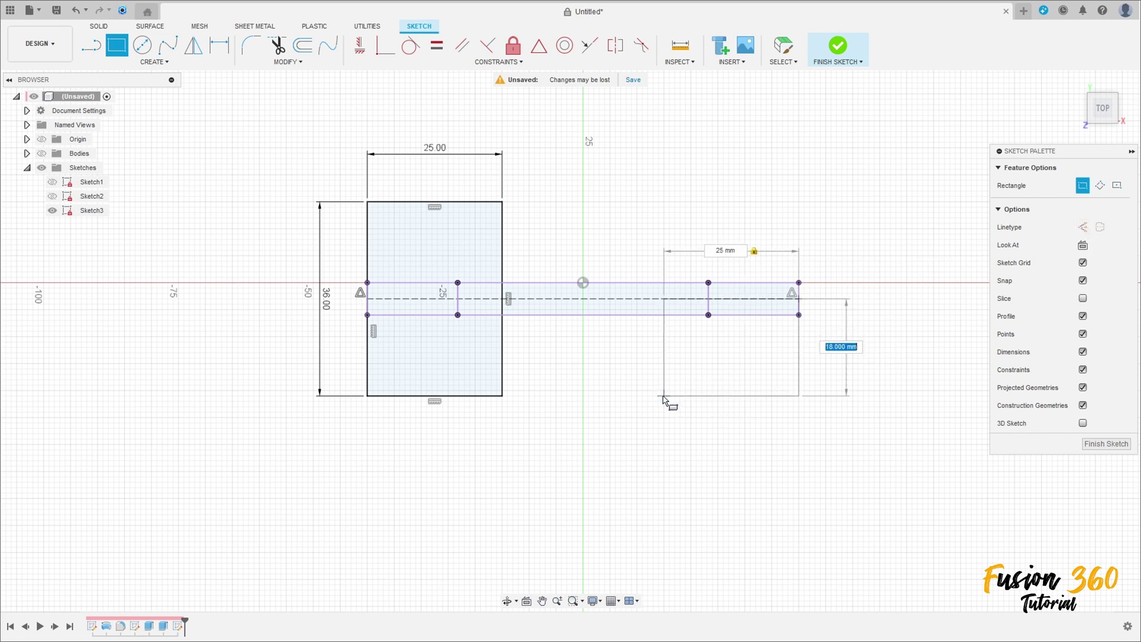
{"action": "type", "text": "18"}
{"action": "key", "text": "Return"}
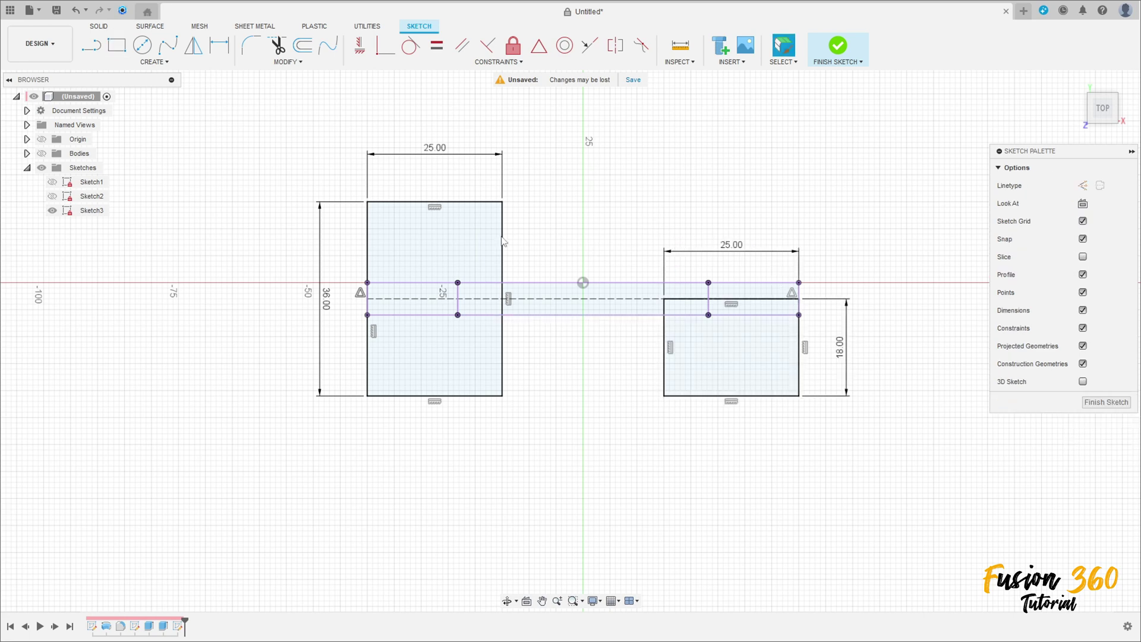
Draw a 6.5 mm diameter circle in the lower half of the left rectangle and another in the right rectangle
{"action": "left_click", "coordinate": [143, 45]}
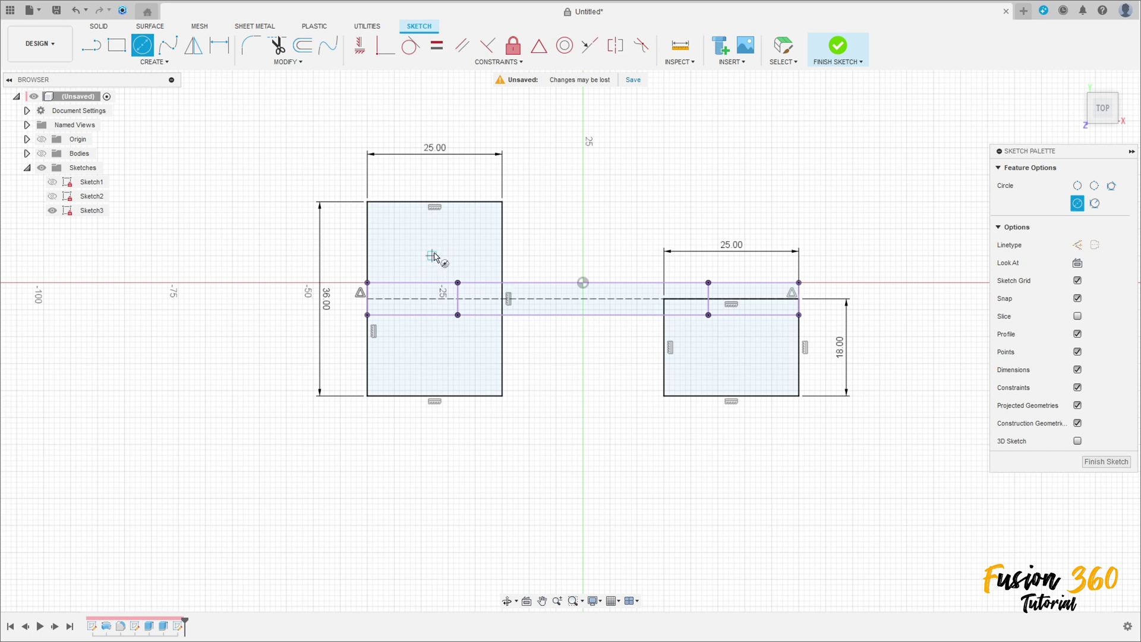
{"action": "left_click", "coordinate": [432, 352]}
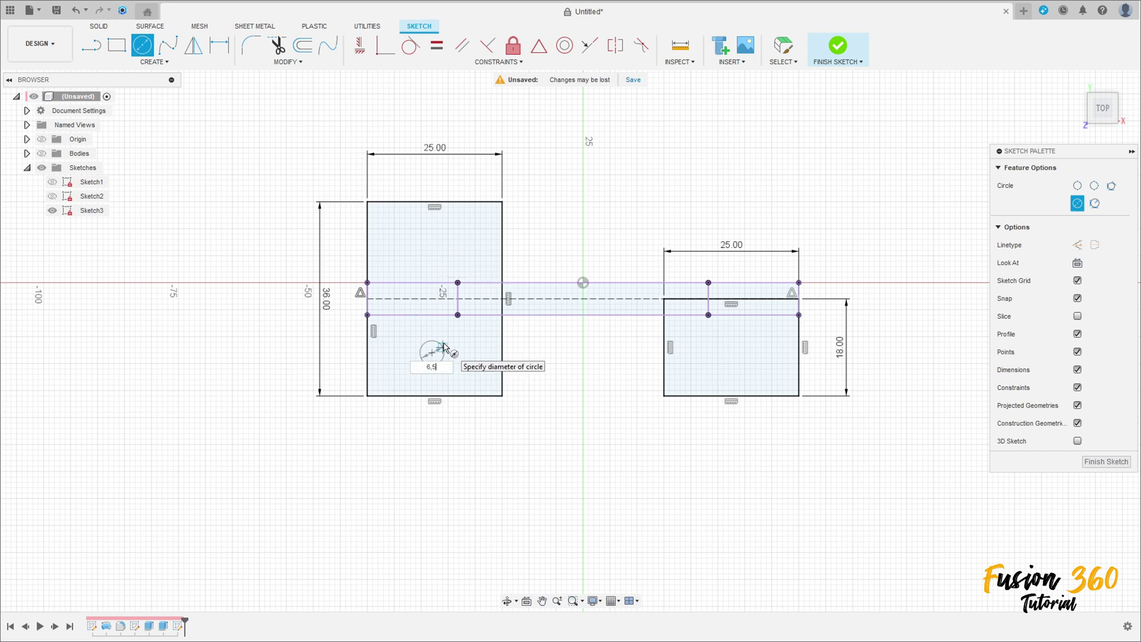
{"action": "key", "text": "Return"}
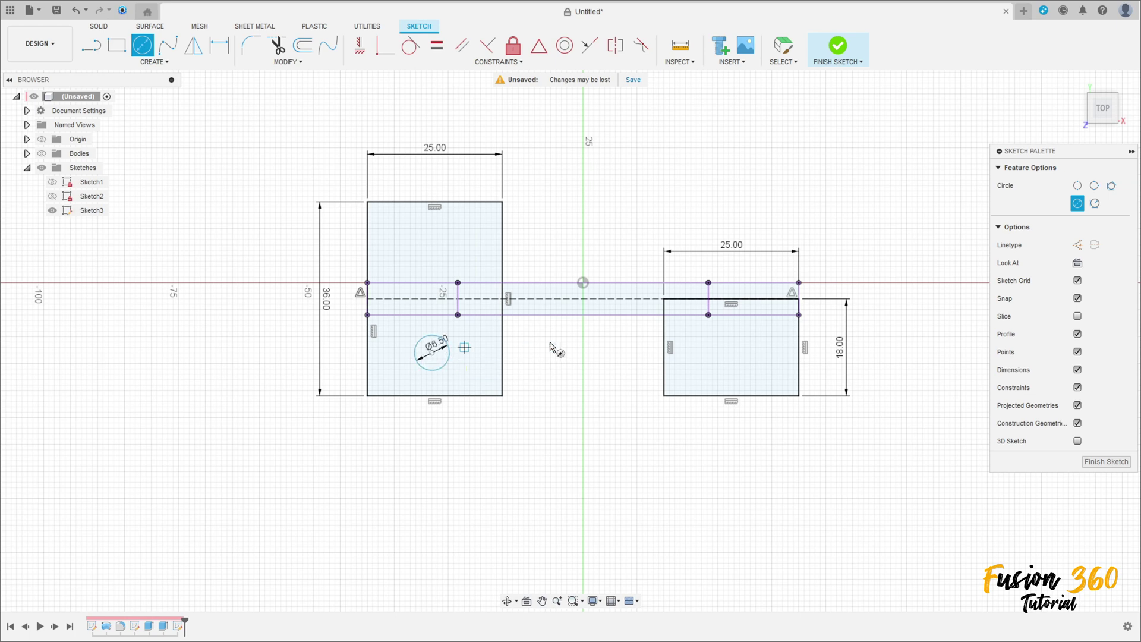
{"action": "left_click", "coordinate": [737, 355]}
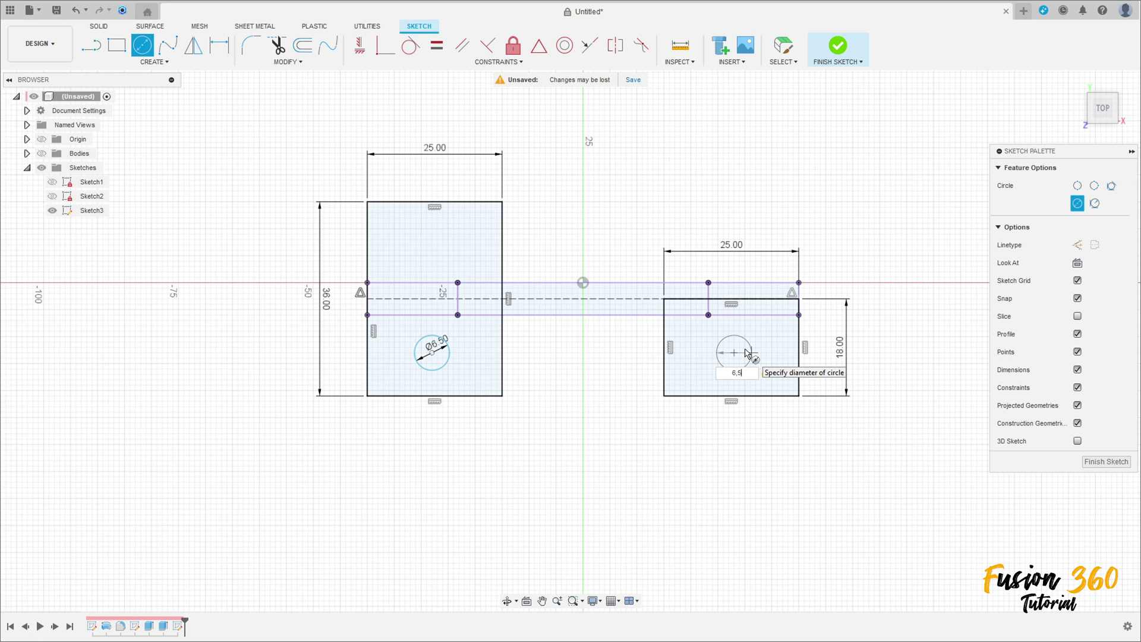
{"action": "key", "text": "Return"}
{"action": "key", "text": "Escape"}
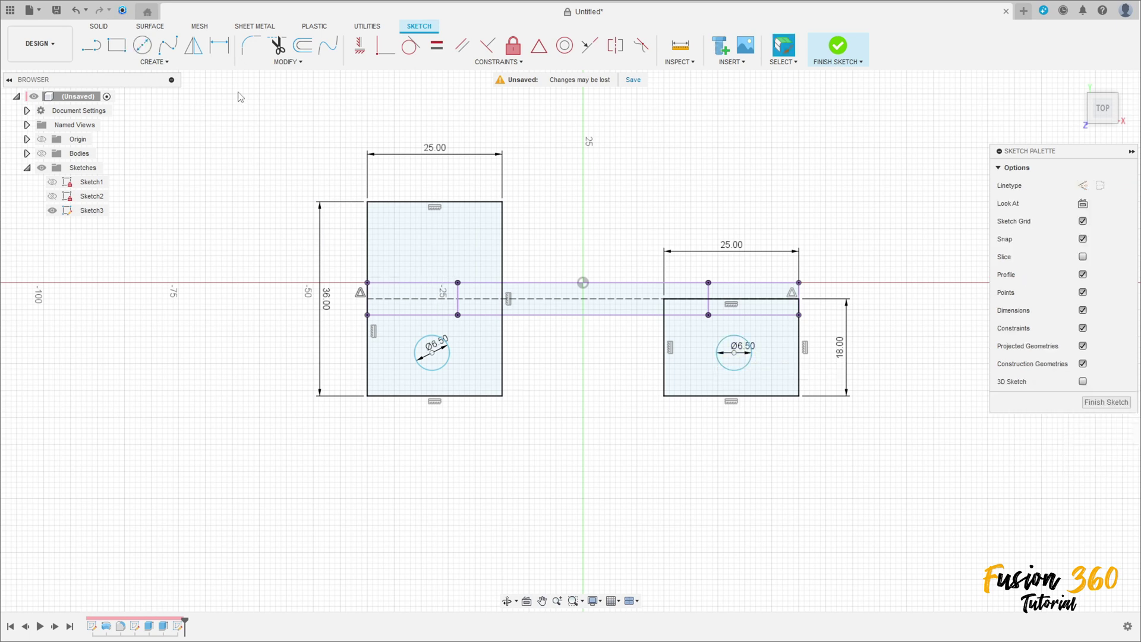
Dimension the horizontal distance between the two circle centres to 59 mm
{"action": "left_click", "coordinate": [219, 45]}
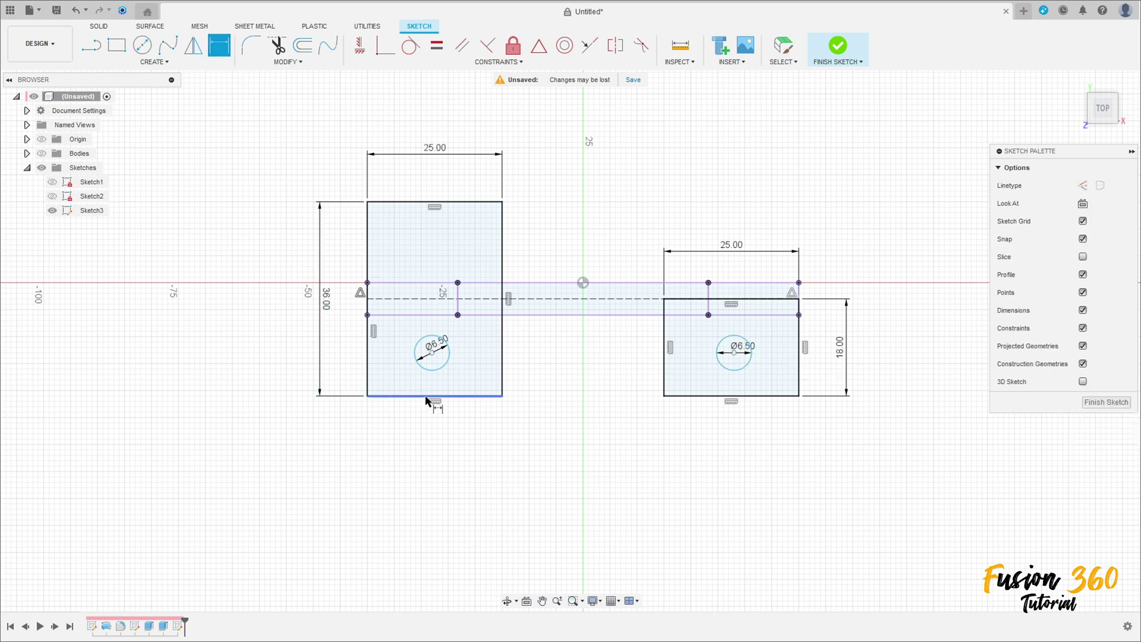
{"action": "left_click", "coordinate": [431, 352]}
{"action": "left_click", "coordinate": [733, 353]}
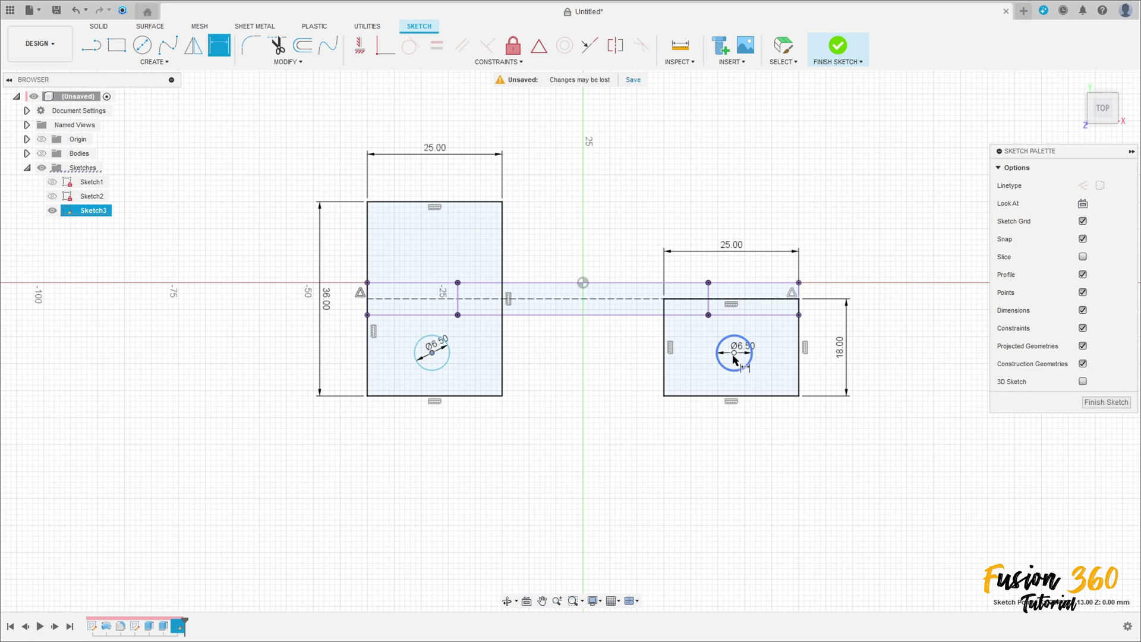
{"action": "left_click", "coordinate": [579, 487]}
{"action": "type", "text": "59"}
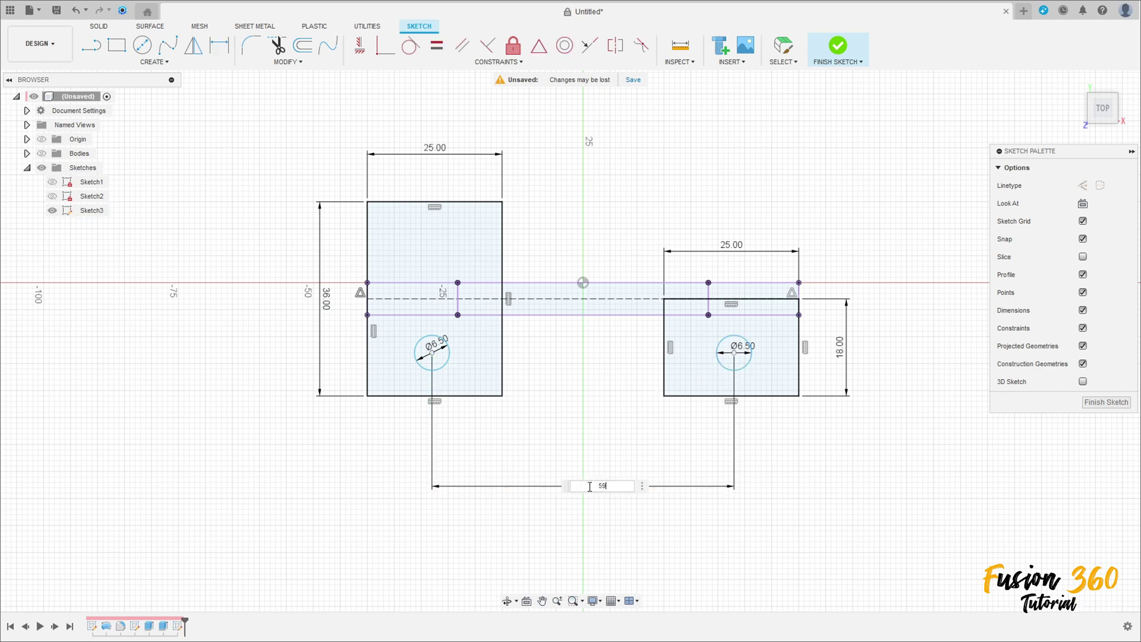
{"action": "key", "text": "Return"}
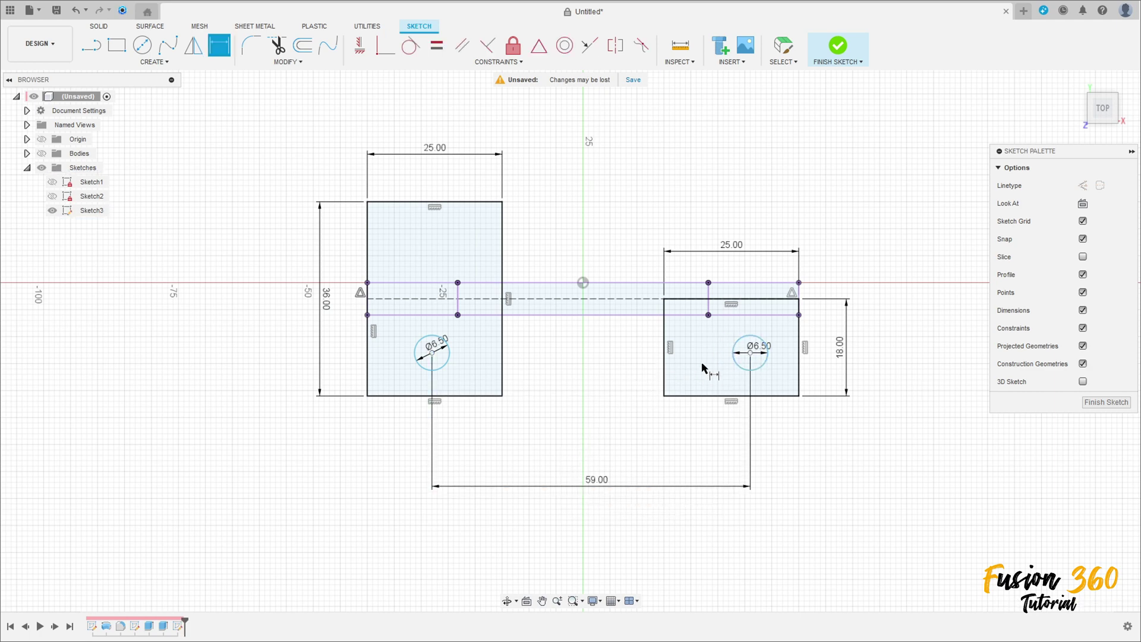
Dimension the horizontal distance from the origin to the right circle's centre to 29.5 mm
{"action": "left_click", "coordinate": [583, 283]}
{"action": "left_click", "coordinate": [648, 446]}
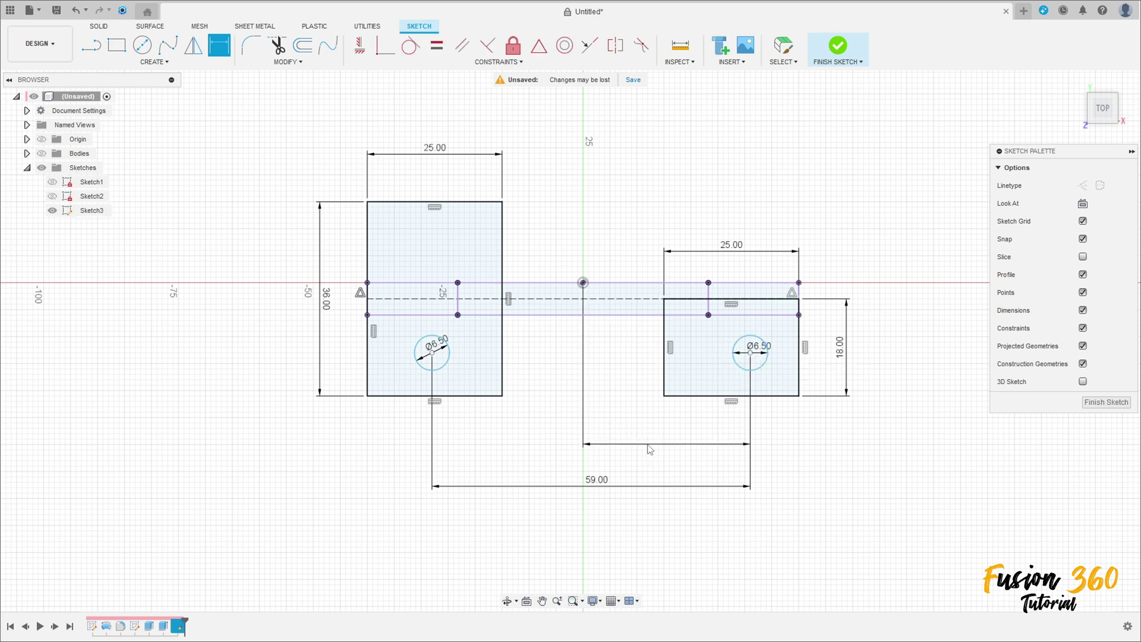
{"action": "type", "text": "2"}
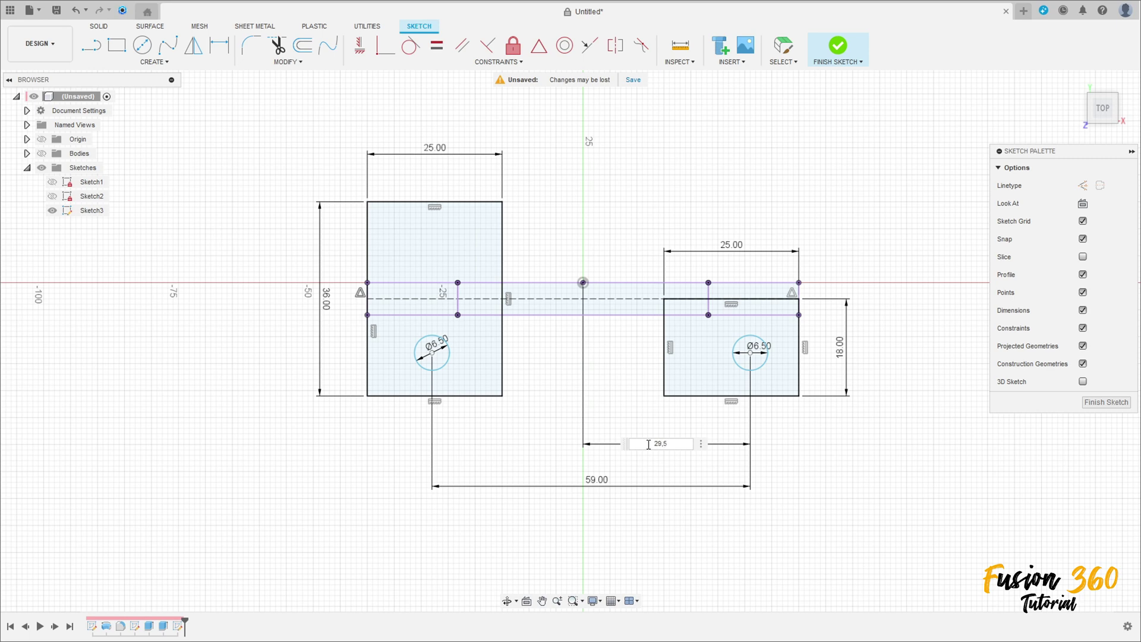
{"action": "type", "text": "9,5"}
{"action": "key", "text": "Return"}
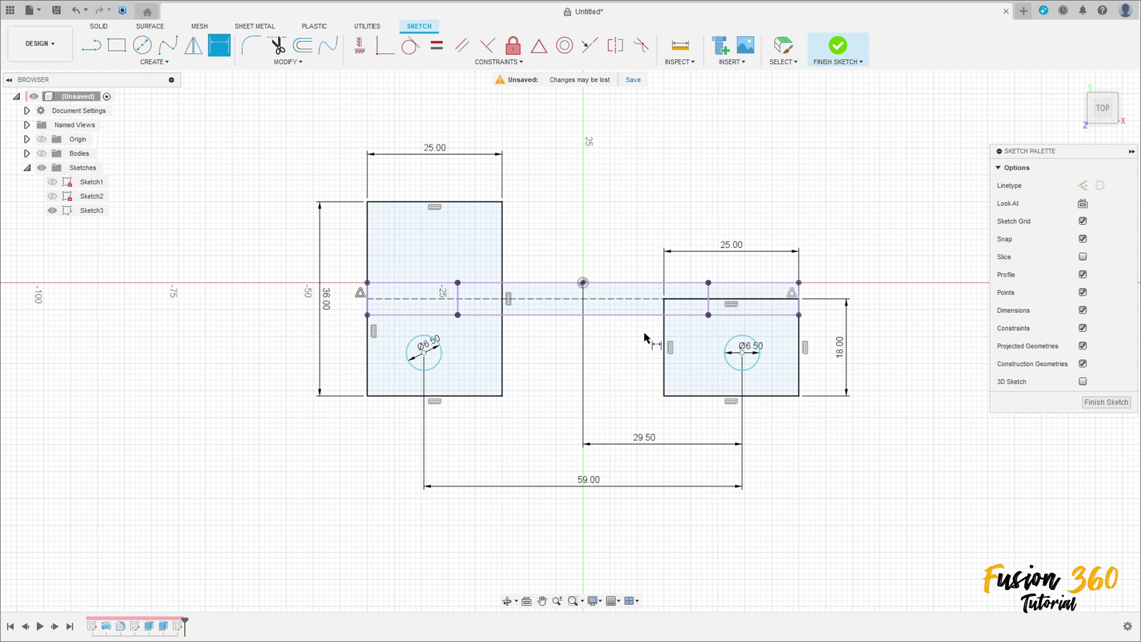
{"action": "key", "text": "Escape"}
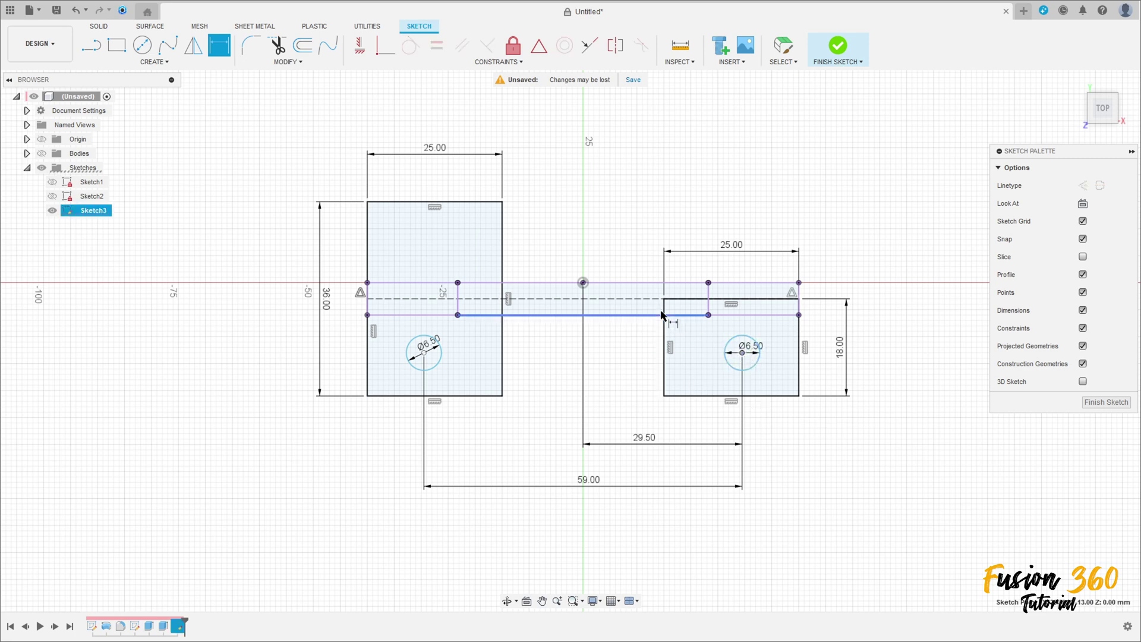
Dimension the right circle's centre 7.5 mm below the construction line's end and align both circle centres with a horizontal constraint
{"action": "left_click", "coordinate": [798, 298]}
{"action": "left_click", "coordinate": [893, 326]}
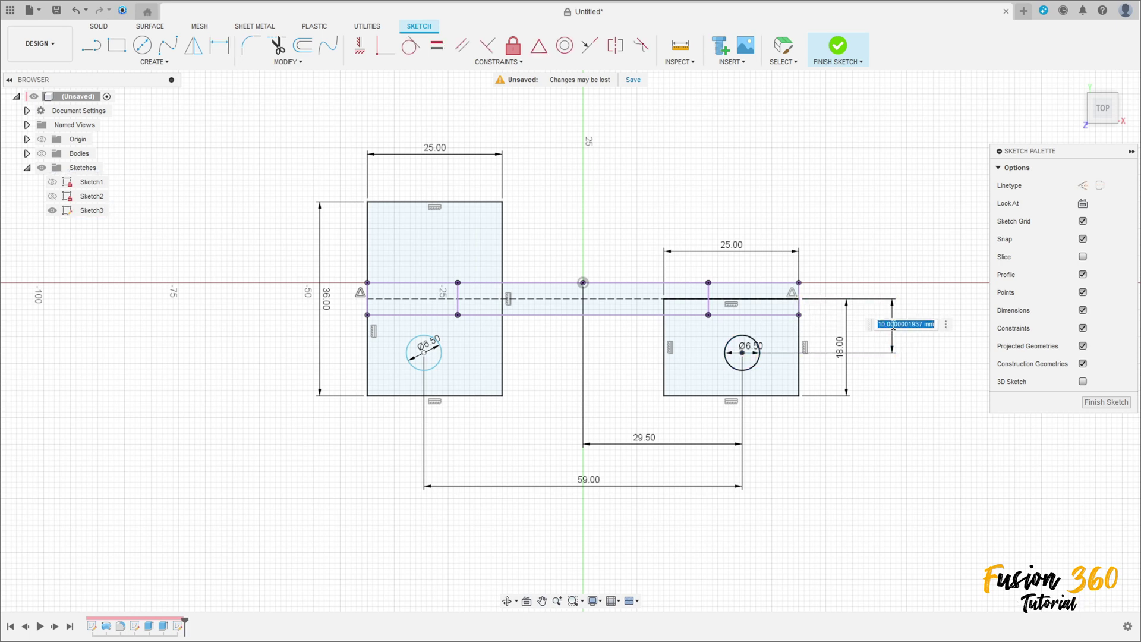
{"action": "type", "text": "7,5"}
{"action": "key", "text": "Return"}
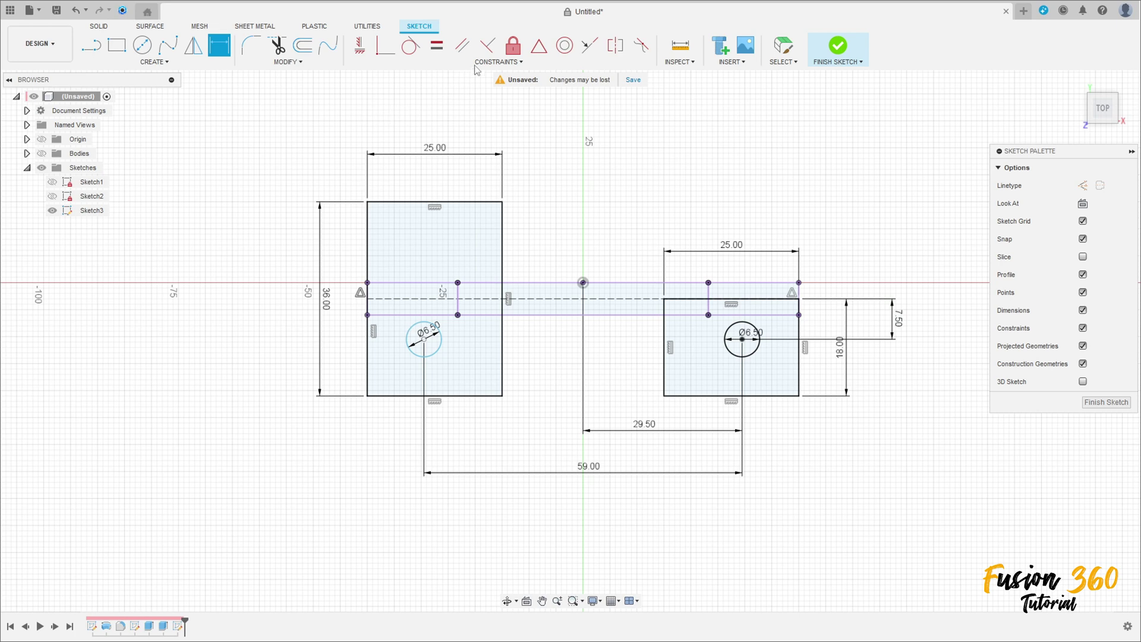
{"action": "left_click", "coordinate": [360, 48]}
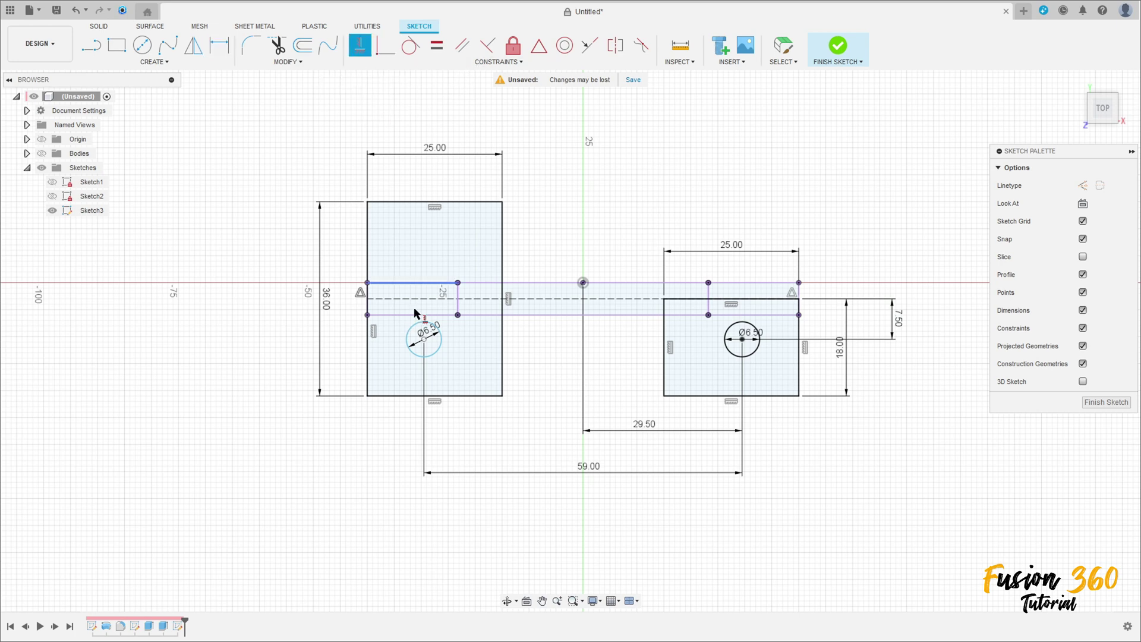
{"action": "left_click", "coordinate": [742, 340]}
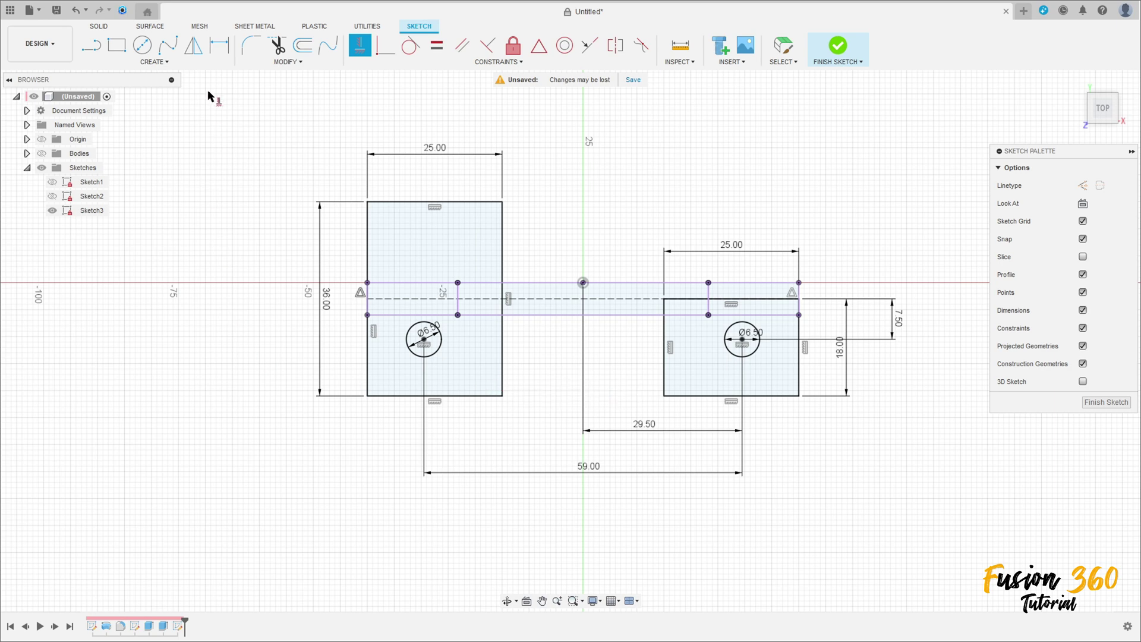
Mirror the left rectangle's 6.5 mm circle about the dashed construction line
{"action": "left_click", "coordinate": [193, 45]}
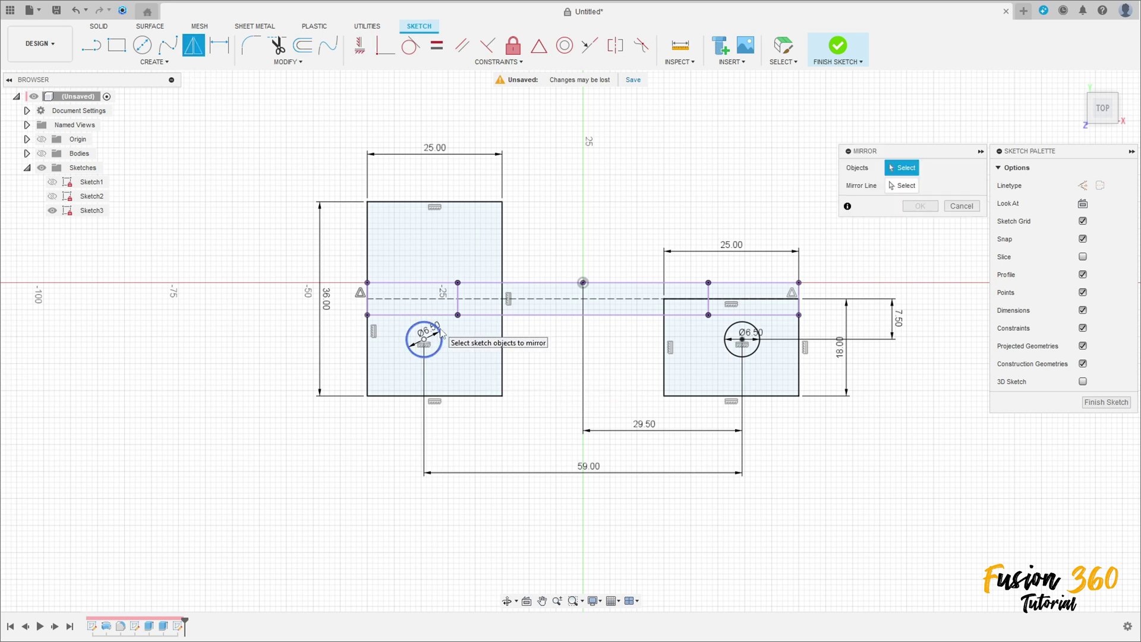
{"action": "left_click", "coordinate": [440, 333]}
{"action": "left_click", "coordinate": [906, 186]}
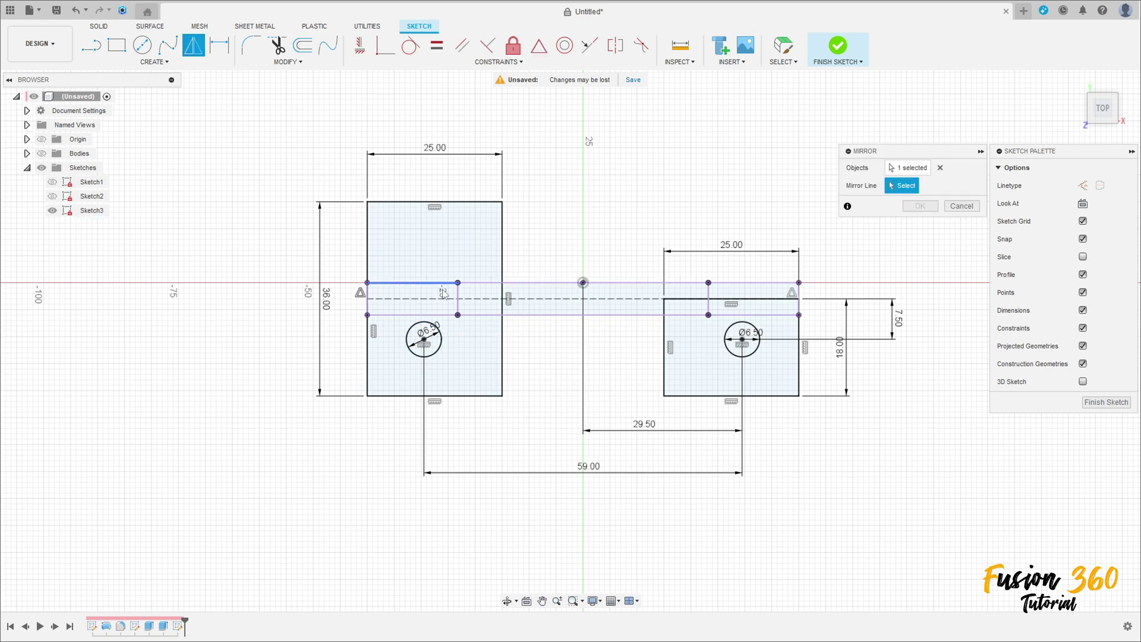
{"action": "left_click", "coordinate": [417, 299]}
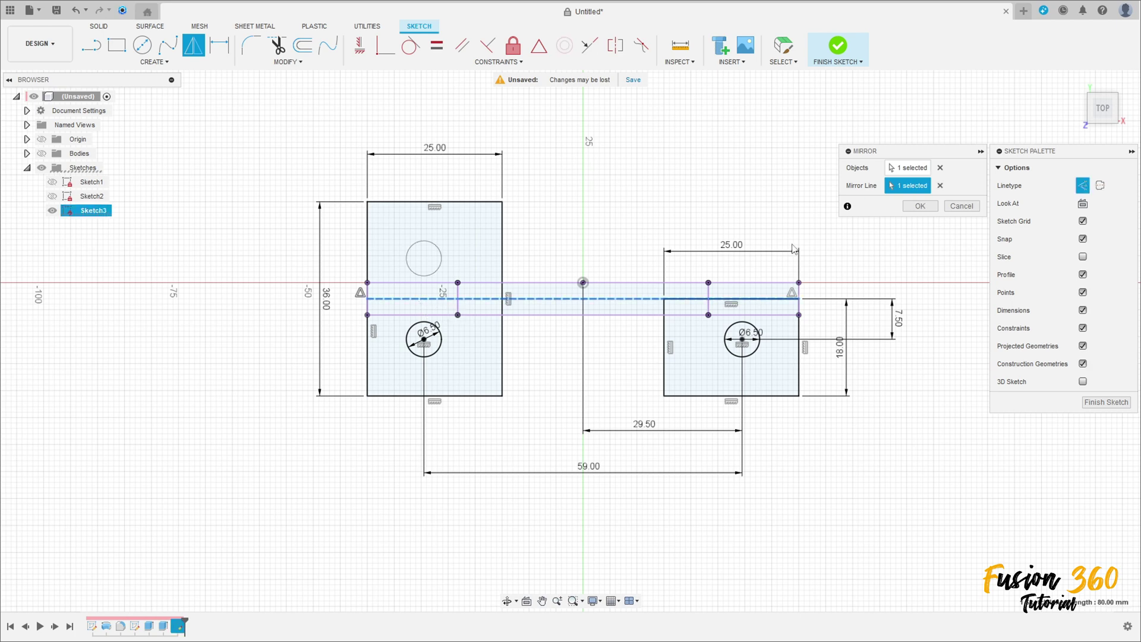
{"action": "left_click", "coordinate": [919, 207]}
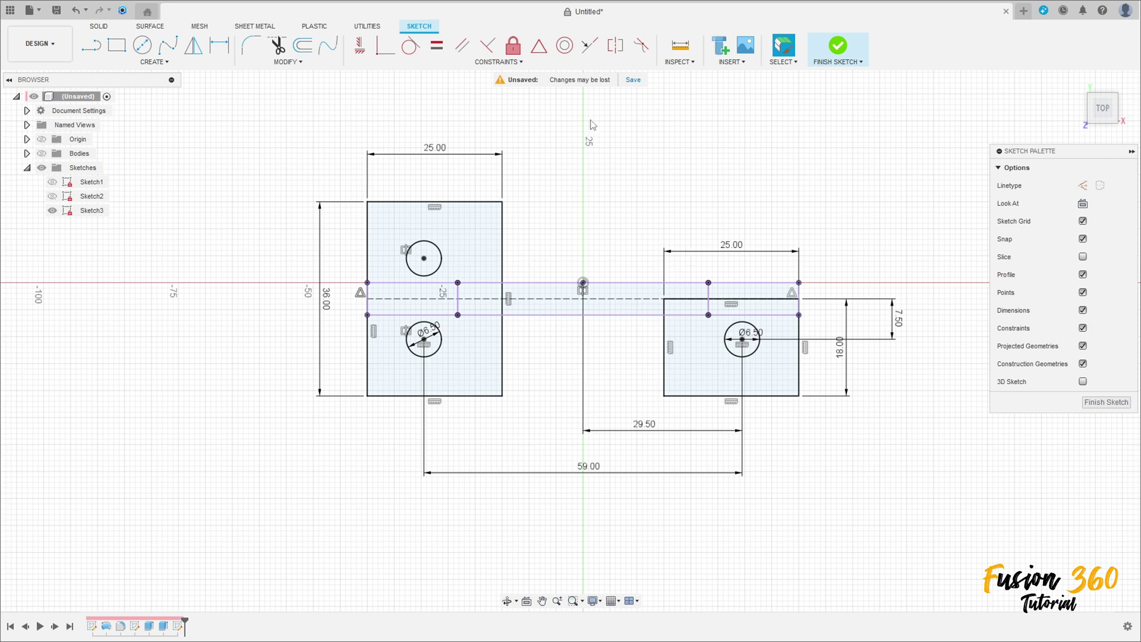
Fillet both outer corners of the left rectangle and the lower outer corner of the right rectangle with a 4 mm radius
{"action": "left_click", "coordinate": [250, 47]}
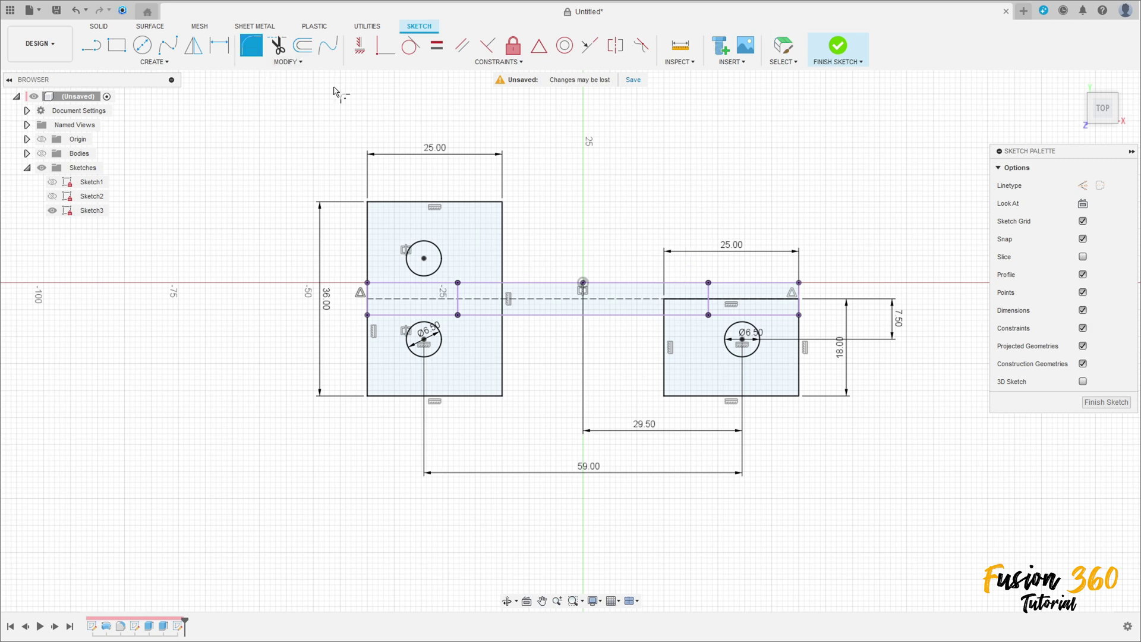
{"action": "left_click", "coordinate": [368, 204]}
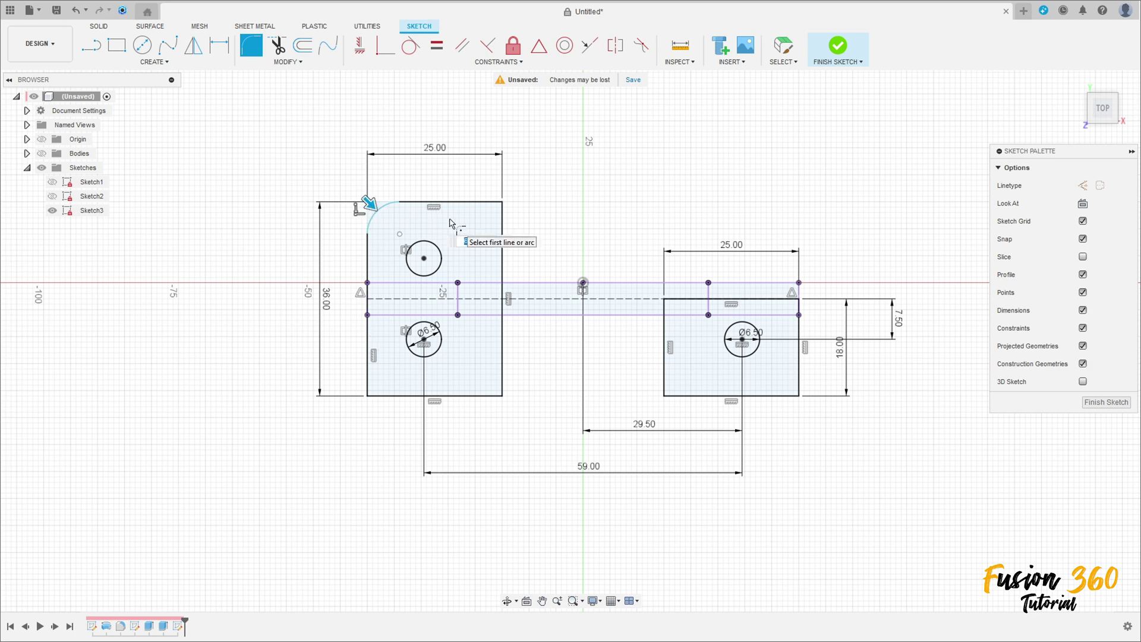
{"action": "type", "text": "4"}
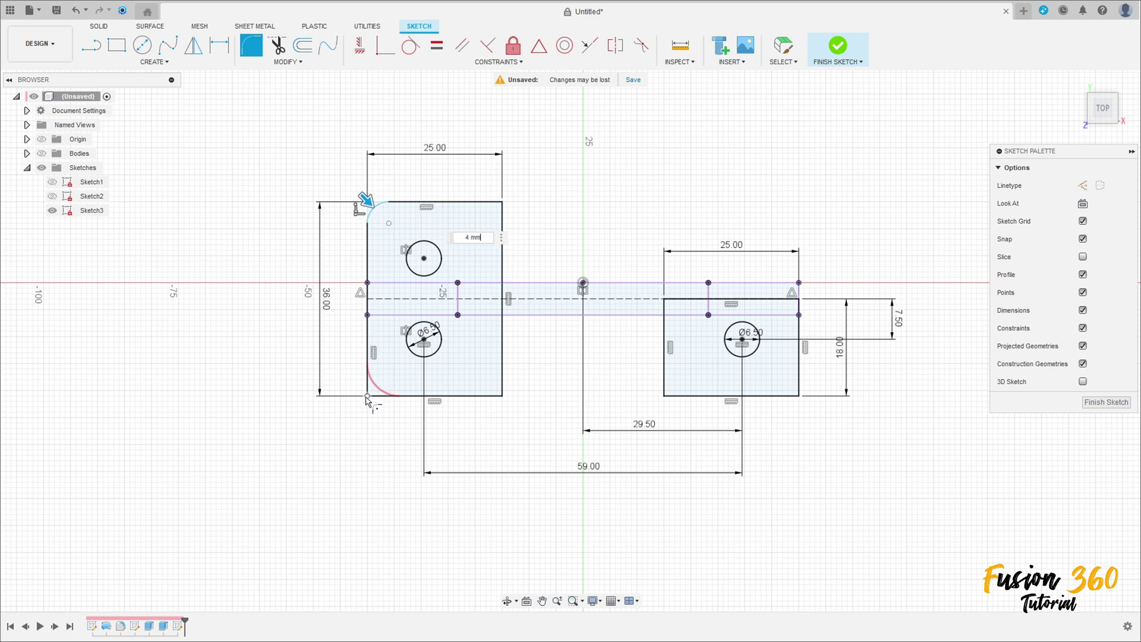
{"action": "left_click", "coordinate": [368, 396]}
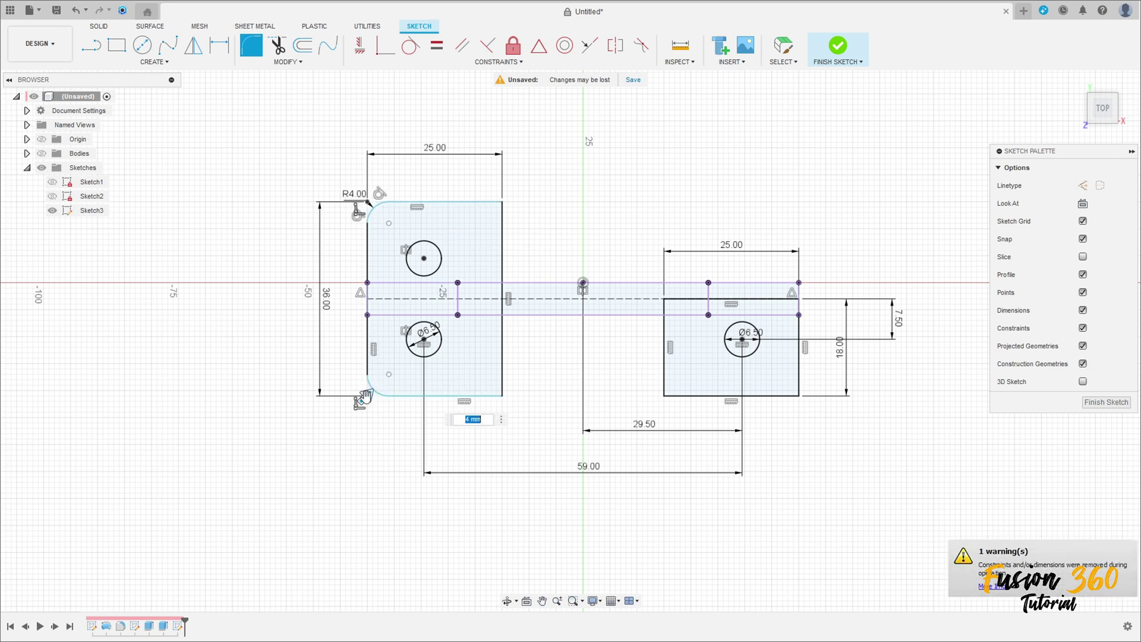
{"action": "left_click", "coordinate": [799, 397]}
{"action": "key", "text": "Escape"}
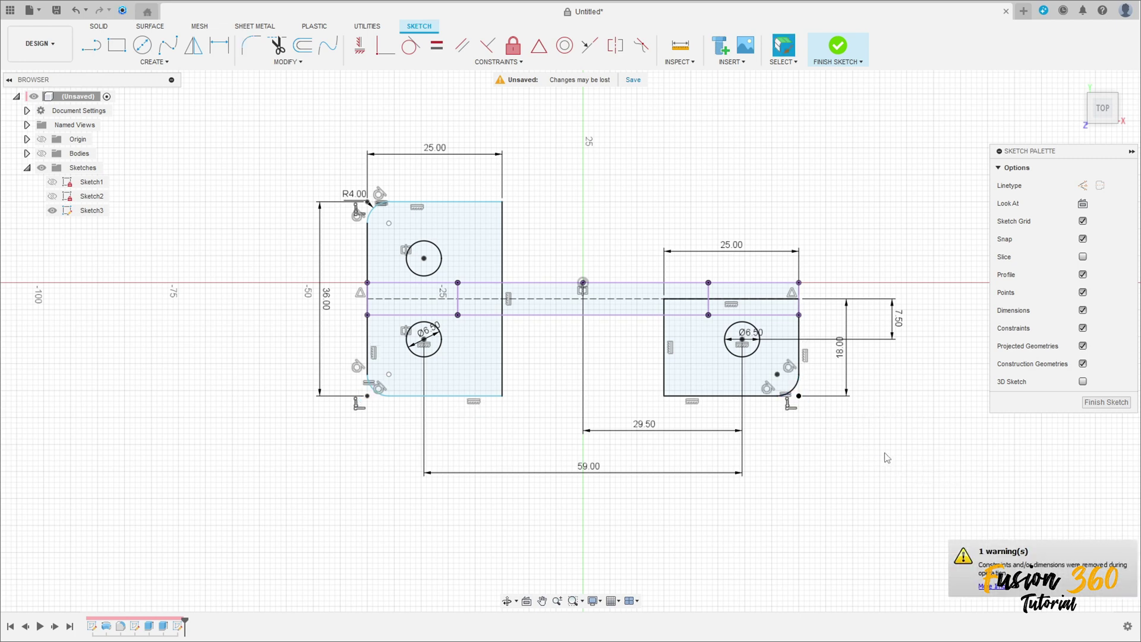
Add a radius dimension to the left rectangle's lower fillet, accepting it as a driven dimension
{"action": "key", "text": "d"}
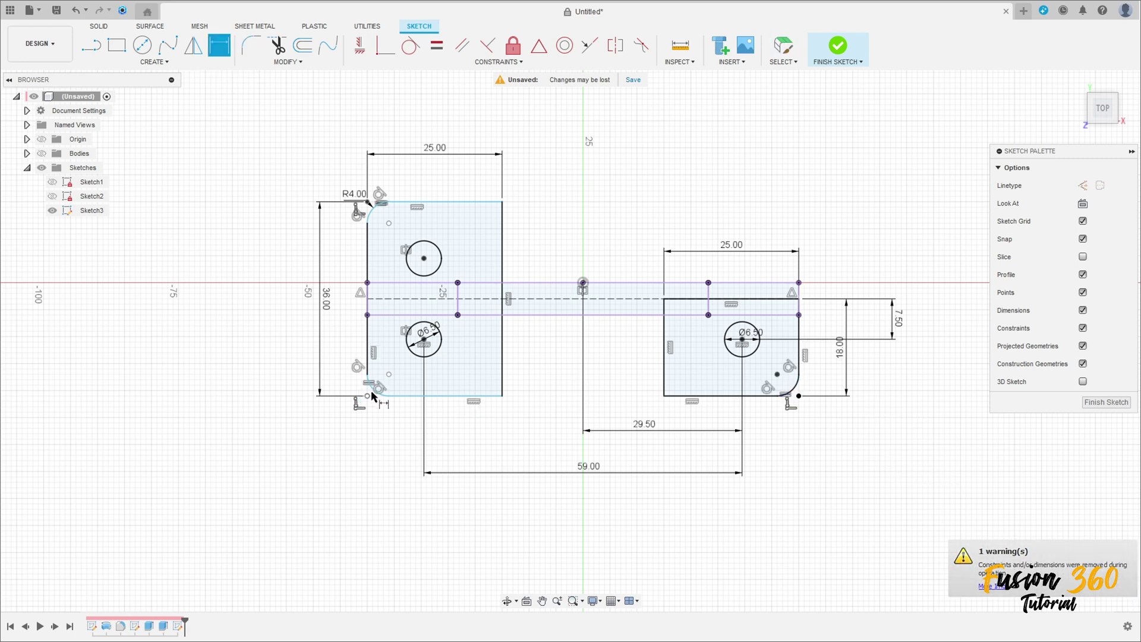
{"action": "left_click", "coordinate": [374, 389]}
{"action": "left_click", "coordinate": [359, 428]}
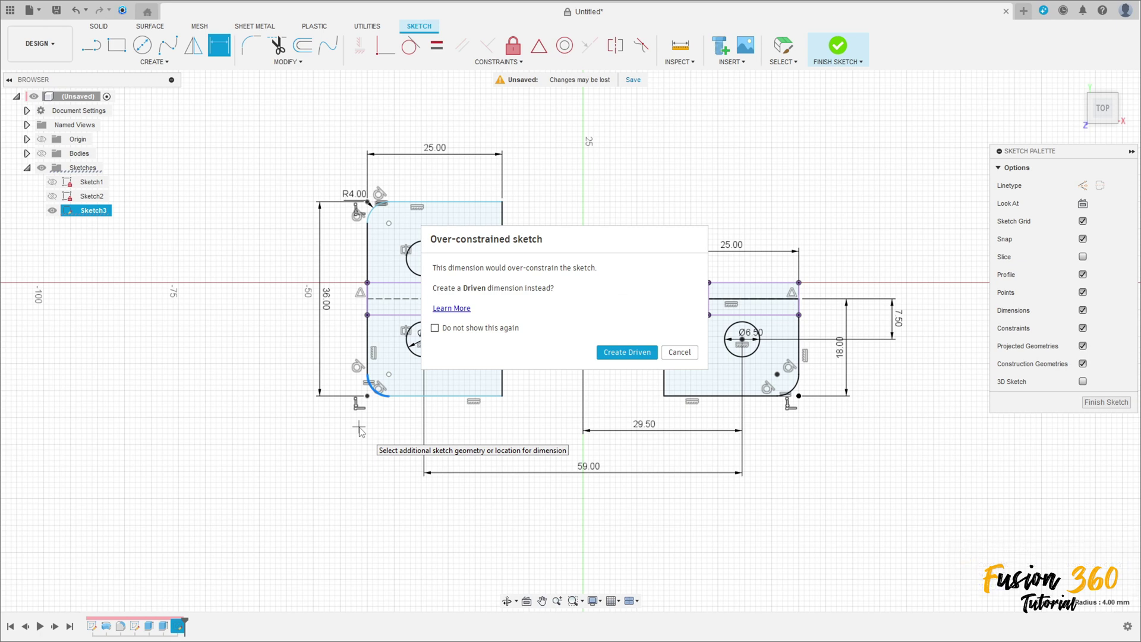
{"action": "key", "text": "Return"}
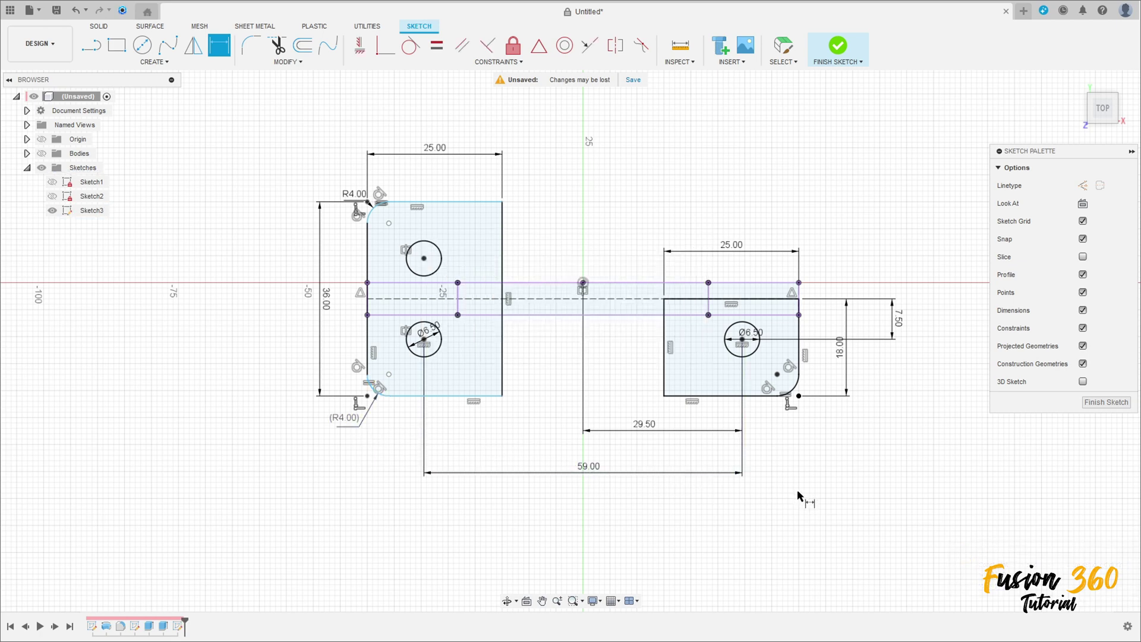
{"action": "middle_click_drag", "start_coordinate": [630, 261], "coordinate": [607, 310]}
{"action": "key", "text": "Escape"}
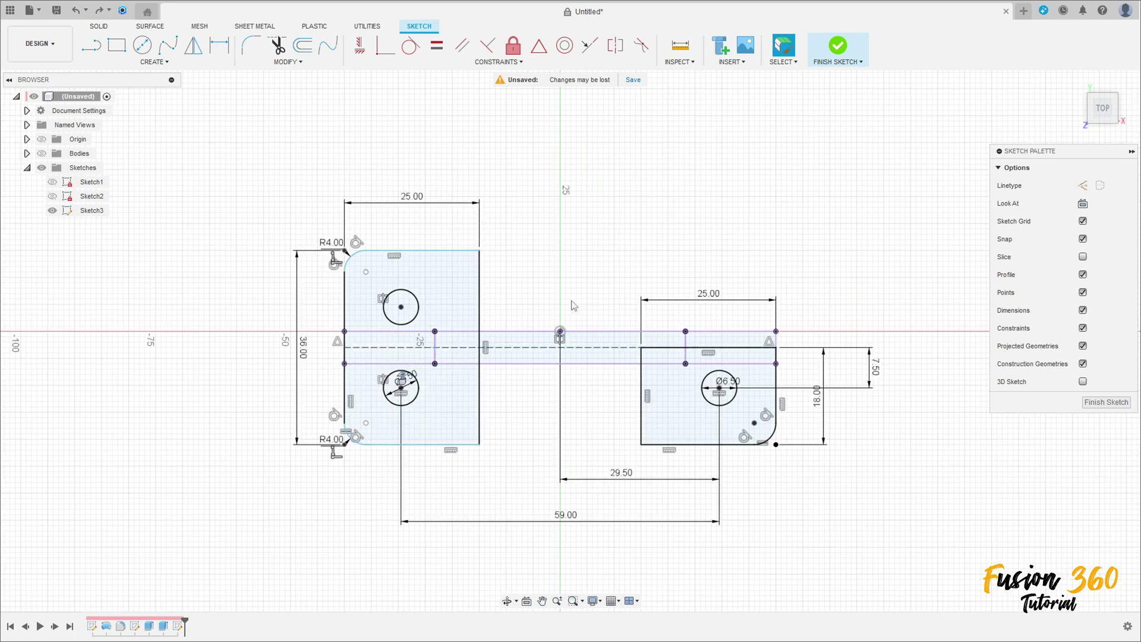
Dimension the distance from the construction line to the left rectangle's upper edge as 18 mm
{"action": "left_click", "coordinate": [219, 45]}
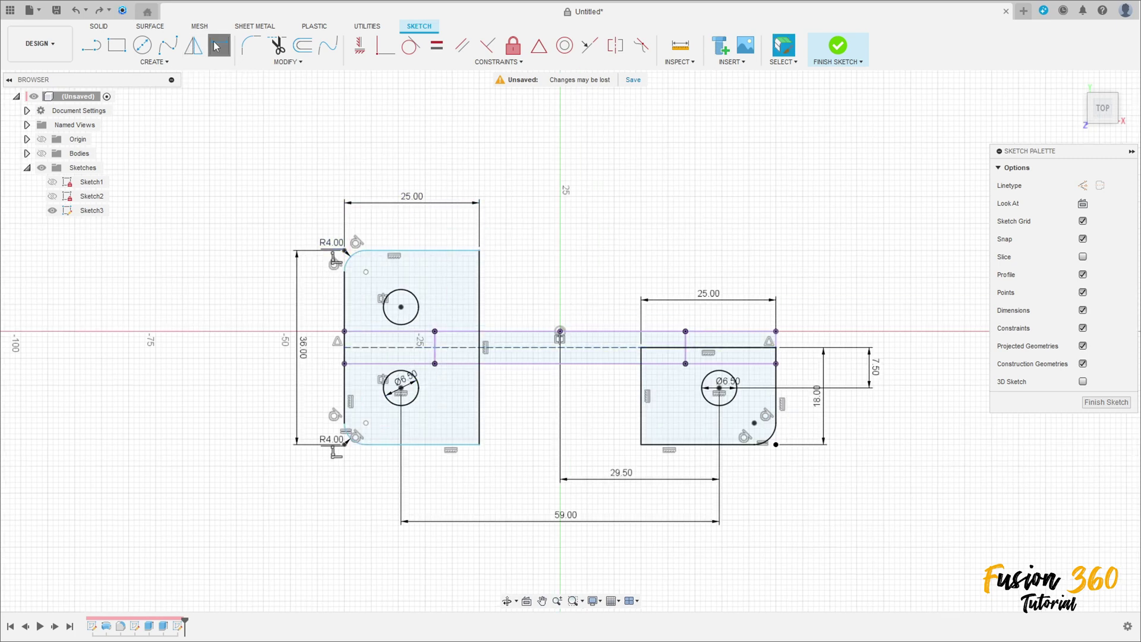
{"action": "left_click", "coordinate": [455, 348]}
{"action": "left_click", "coordinate": [461, 251]}
{"action": "left_click", "coordinate": [305, 309]}
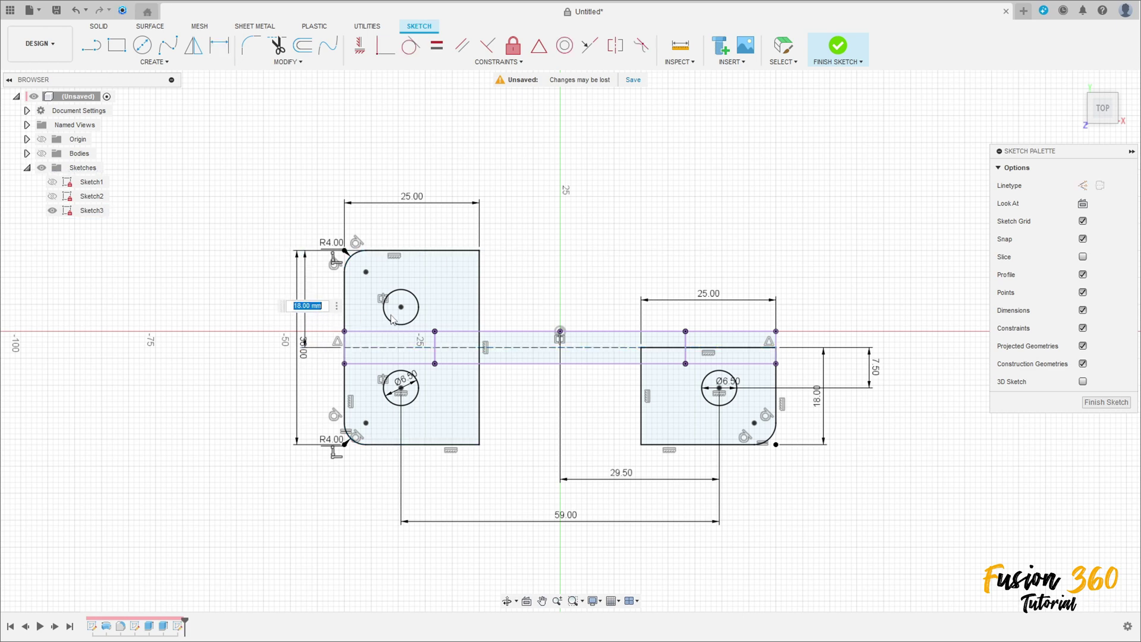
{"action": "key", "text": "Return"}
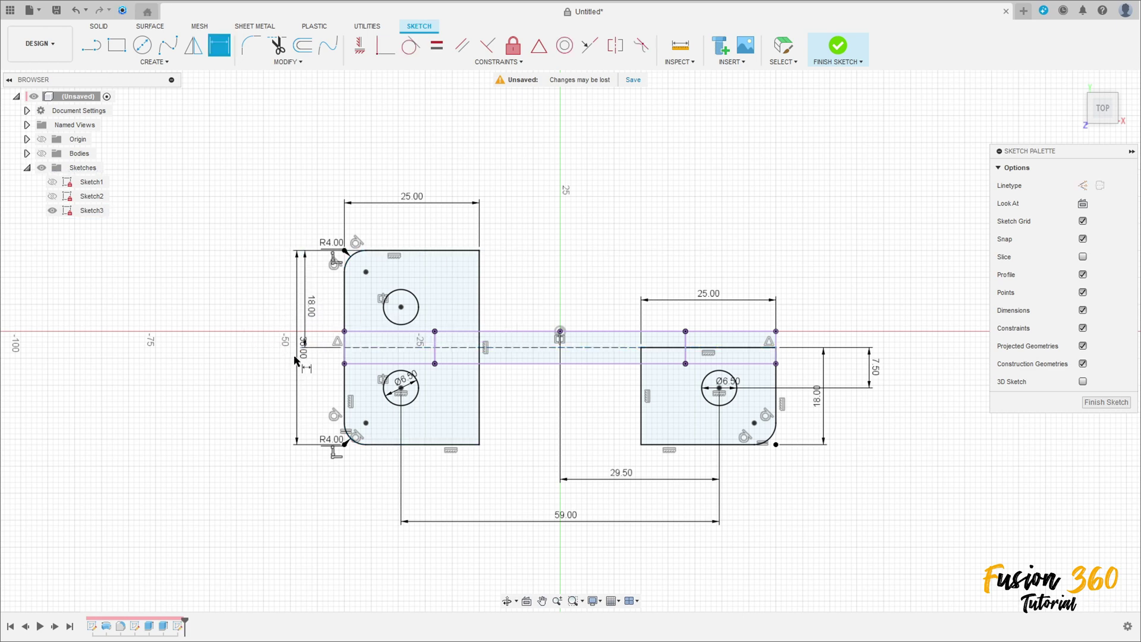
Move the left rectangle's 36 mm, 18 mm and upper R4 dimensions outward for clarity and finish the sketch
{"action": "key", "text": "Escape"}
{"action": "left_click_drag", "start_coordinate": [295, 361], "coordinate": [248, 361]}
{"action": "left_click_drag", "start_coordinate": [307, 319], "coordinate": [274, 317]}
{"action": "left_click_drag", "start_coordinate": [330, 243], "coordinate": [317, 218]}
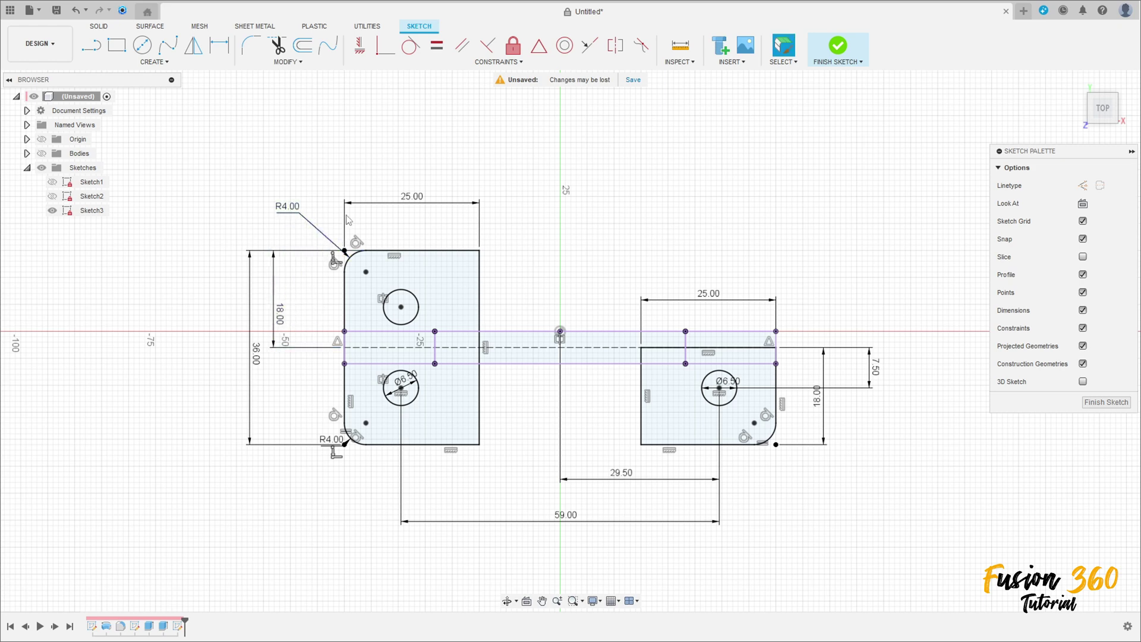
{"action": "left_click", "coordinate": [837, 47]}
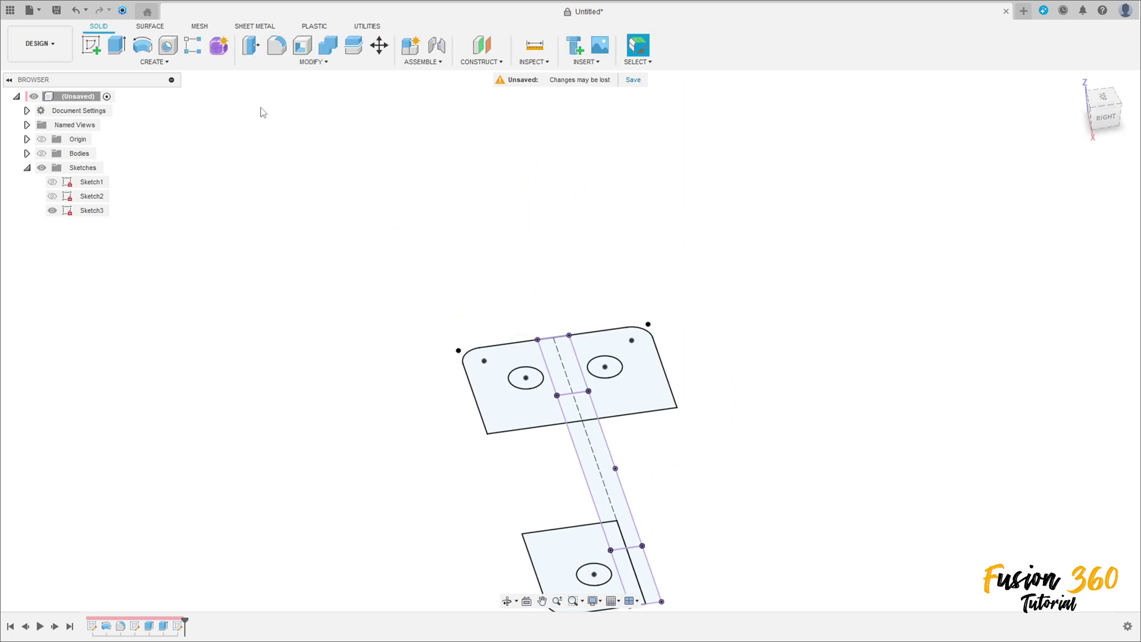
Extrude the three foot plate profiles, excluding the hole circles, 6 mm upward and join them to the existing body
{"action": "left_click", "coordinate": [117, 44]}
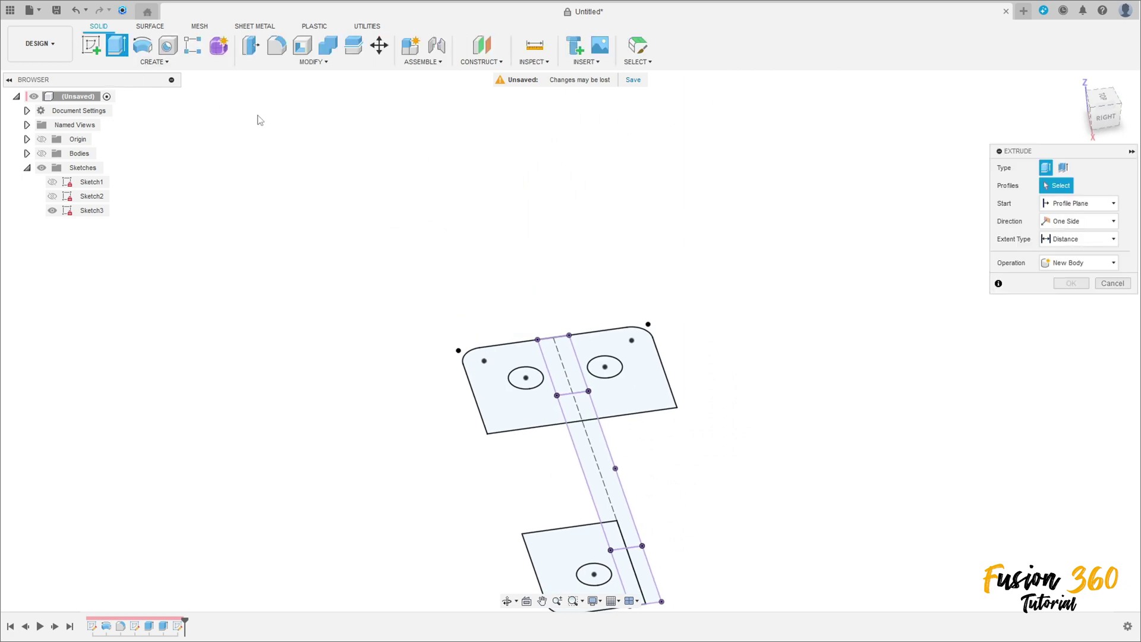
{"action": "left_click", "coordinate": [523, 411]}
{"action": "left_click", "coordinate": [630, 391]}
{"action": "middle_click_drag", "start_coordinate": [631, 390], "coordinate": [648, 173]}
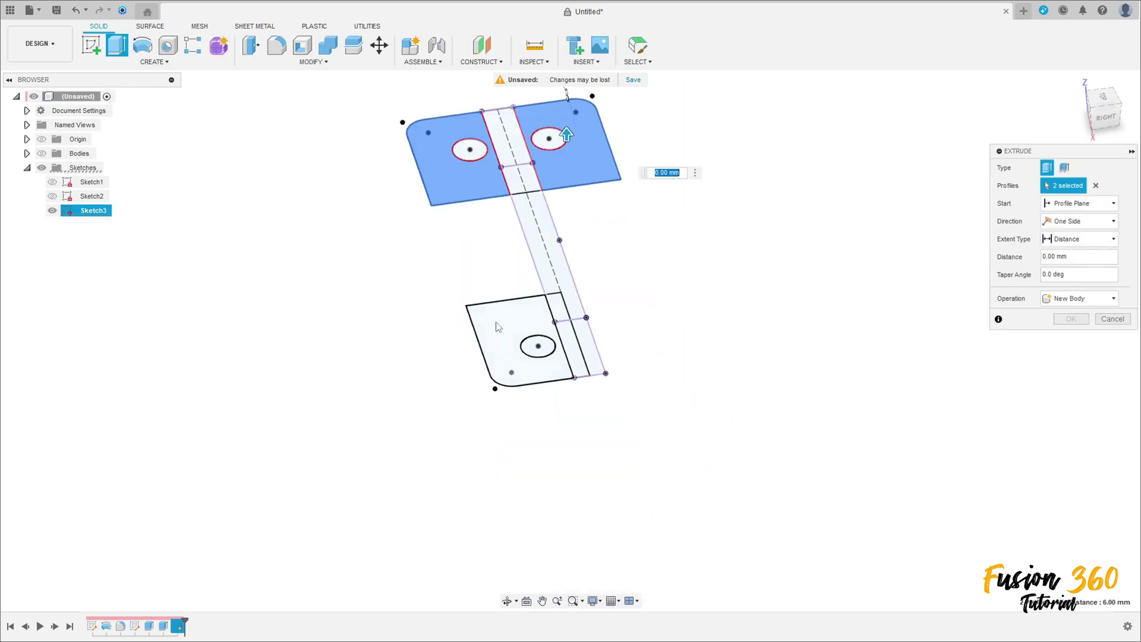
{"action": "left_click", "coordinate": [496, 329]}
{"action": "middle_click_drag", "start_coordinate": [47, 156], "coordinate": [386, 310], "text": "shift"}
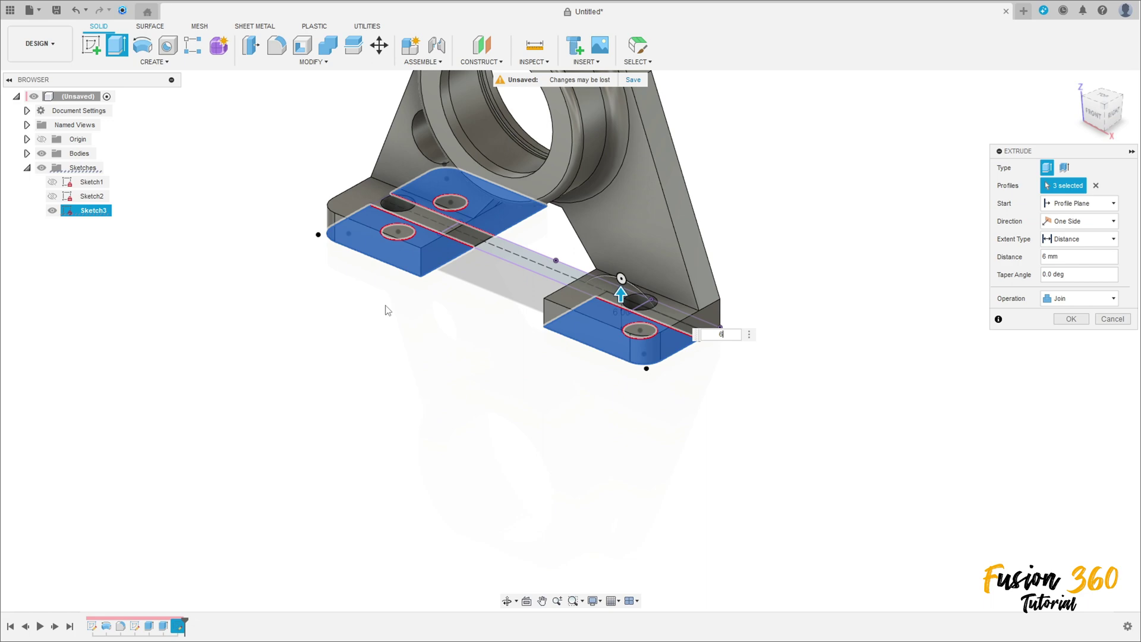
{"action": "key", "text": "Return"}
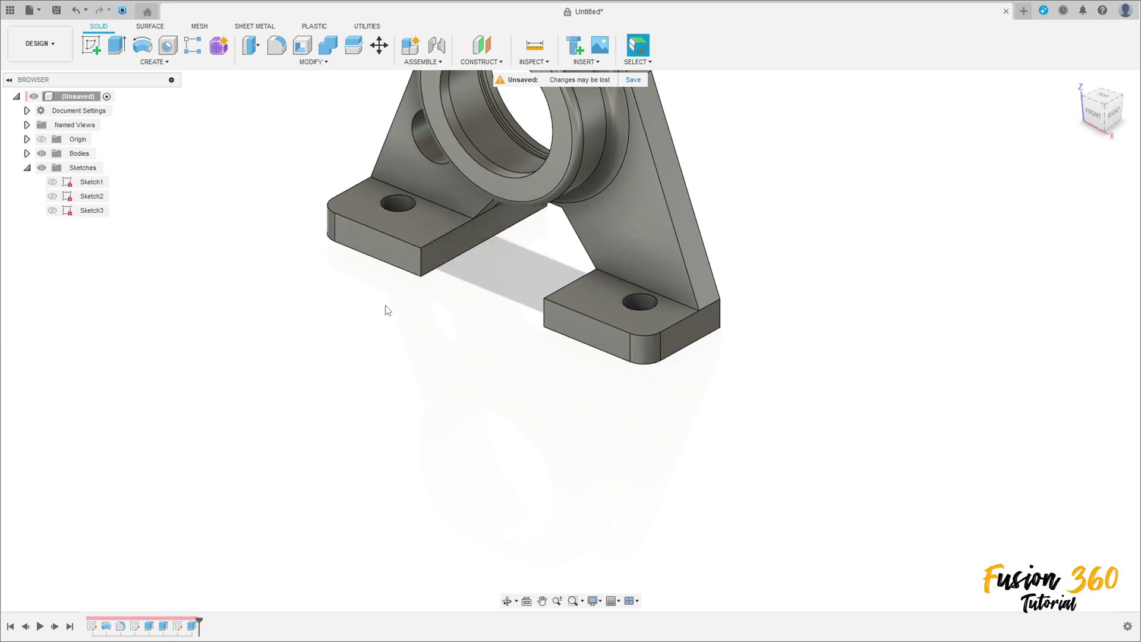
Start a new sketch on the top face of the foot plate that has a single hole
{"action": "middle_click_drag", "start_coordinate": [388, 311], "coordinate": [365, 415]}
{"action": "left_click", "coordinate": [1075, 82]}
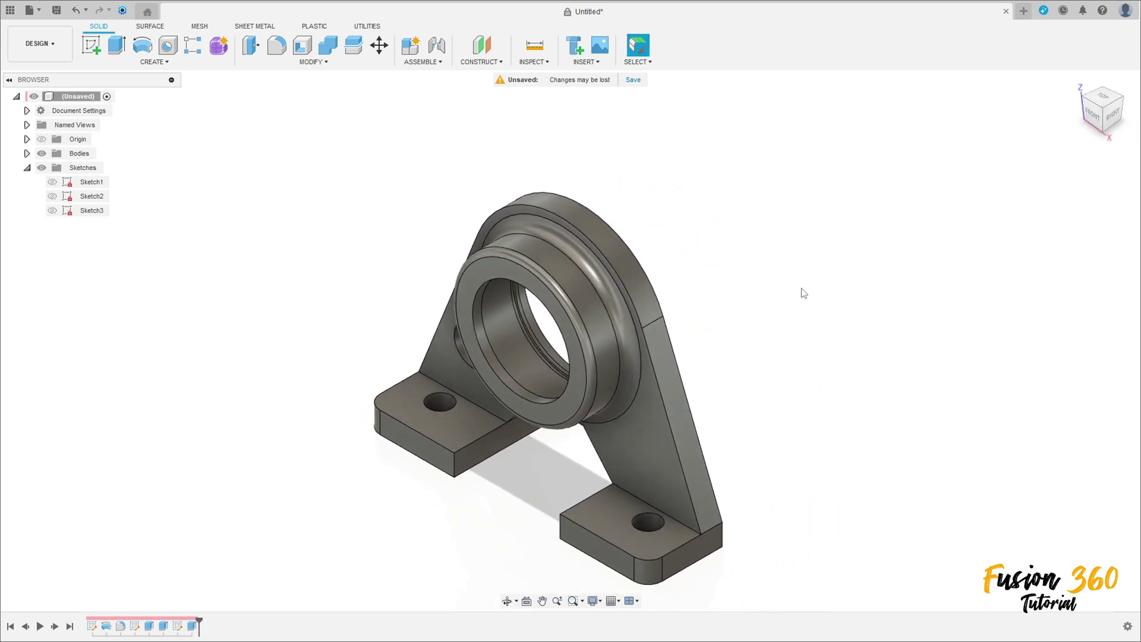
{"action": "left_click", "coordinate": [91, 45]}
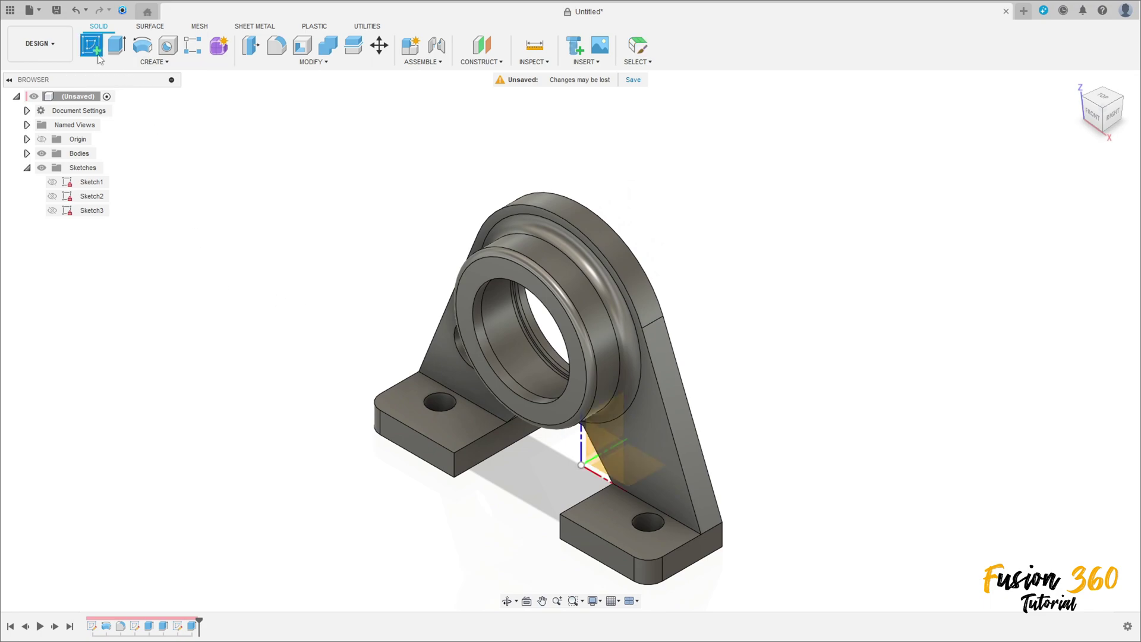
{"action": "left_click", "coordinate": [636, 550]}
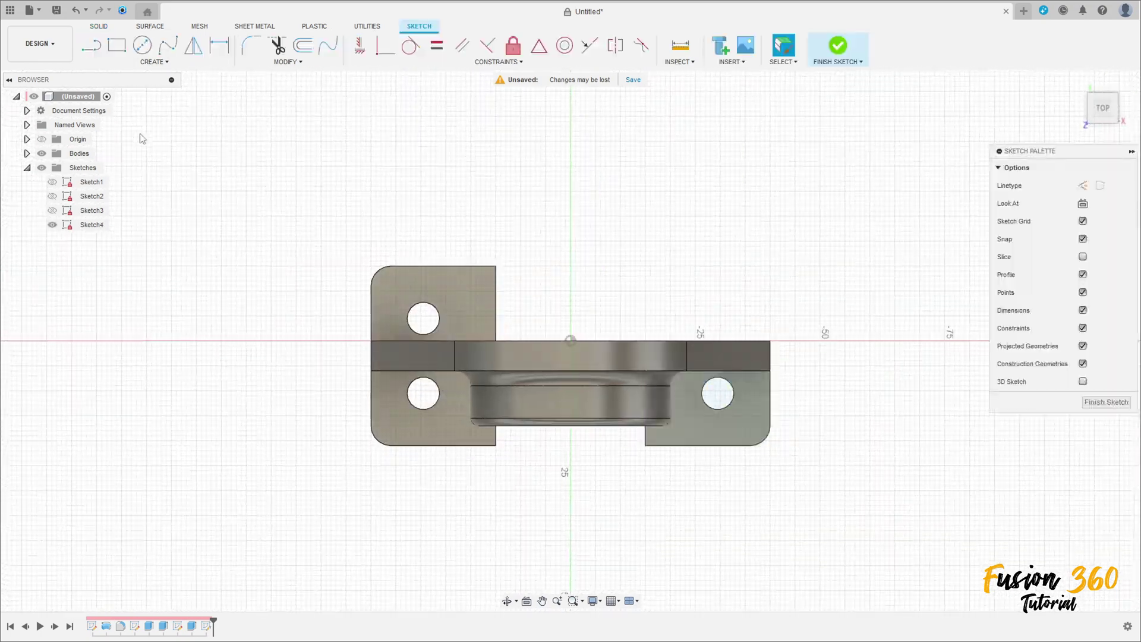
Project the front and back faces of the upright leg plate into the sketch
{"action": "left_click", "coordinate": [156, 62]}
{"action": "mouse_move", "coordinate": [149, 245]}
{"action": "left_click", "coordinate": [196, 243]}
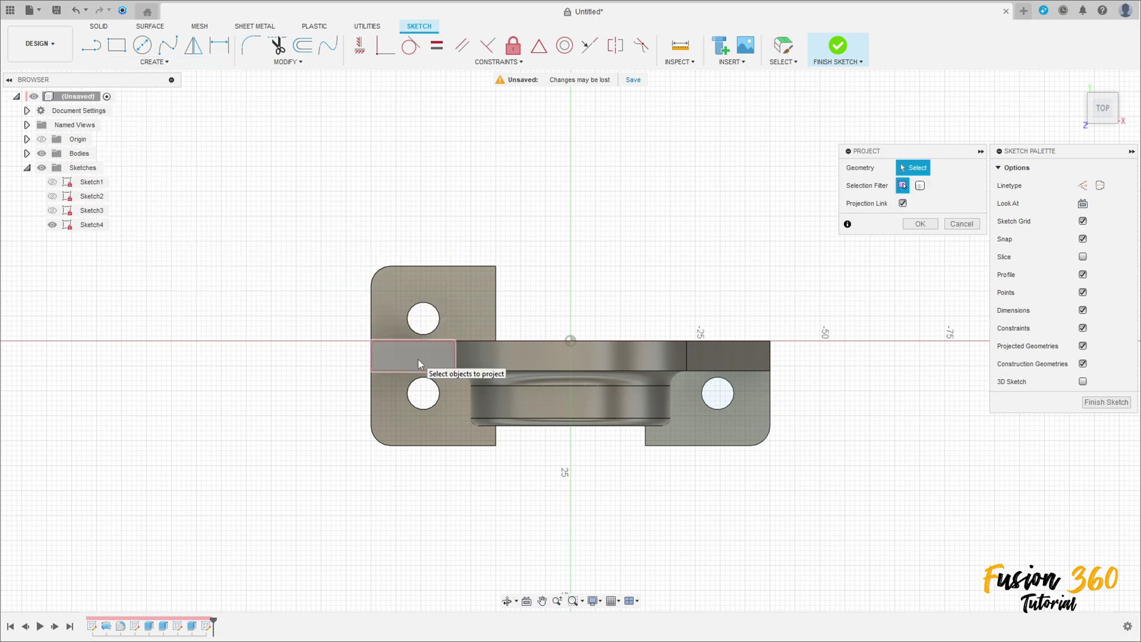
{"action": "middle_click_drag", "start_coordinate": [448, 372], "coordinate": [464, 427], "text": "shift"}
{"action": "left_click", "coordinate": [450, 433]}
{"action": "left_click", "coordinate": [517, 306]}
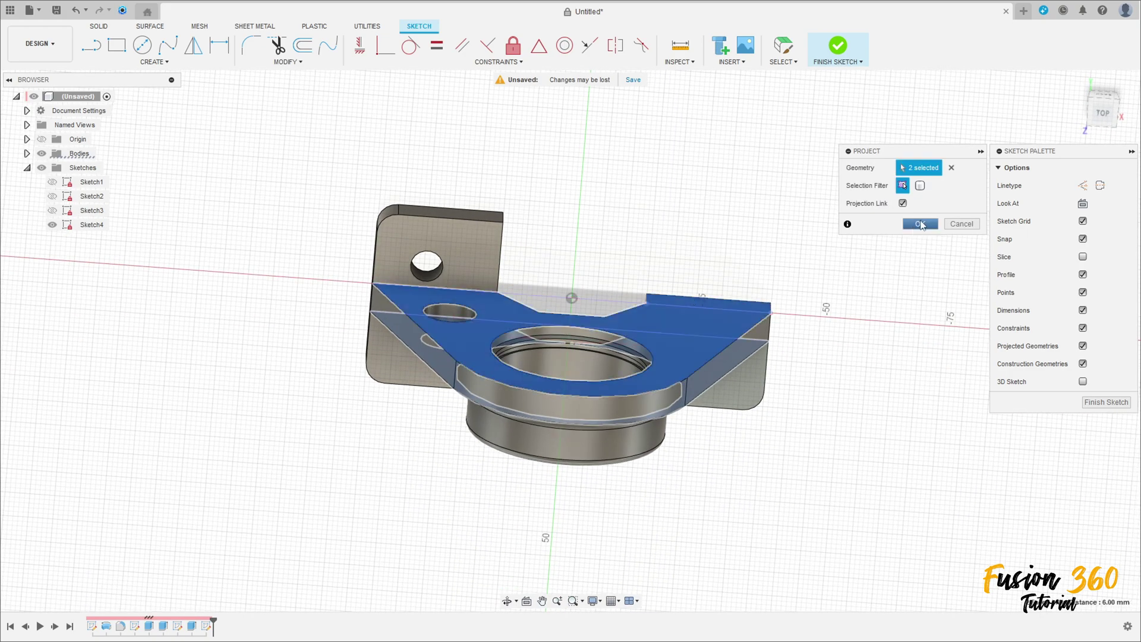
{"action": "left_click", "coordinate": [920, 224]}
Inspect the projected lines with the bodies temporarily hidden, and return to the top view with the bodies shown
{"action": "middle_click_drag", "start_coordinate": [795, 266], "coordinate": [311, 242], "text": "shift"}
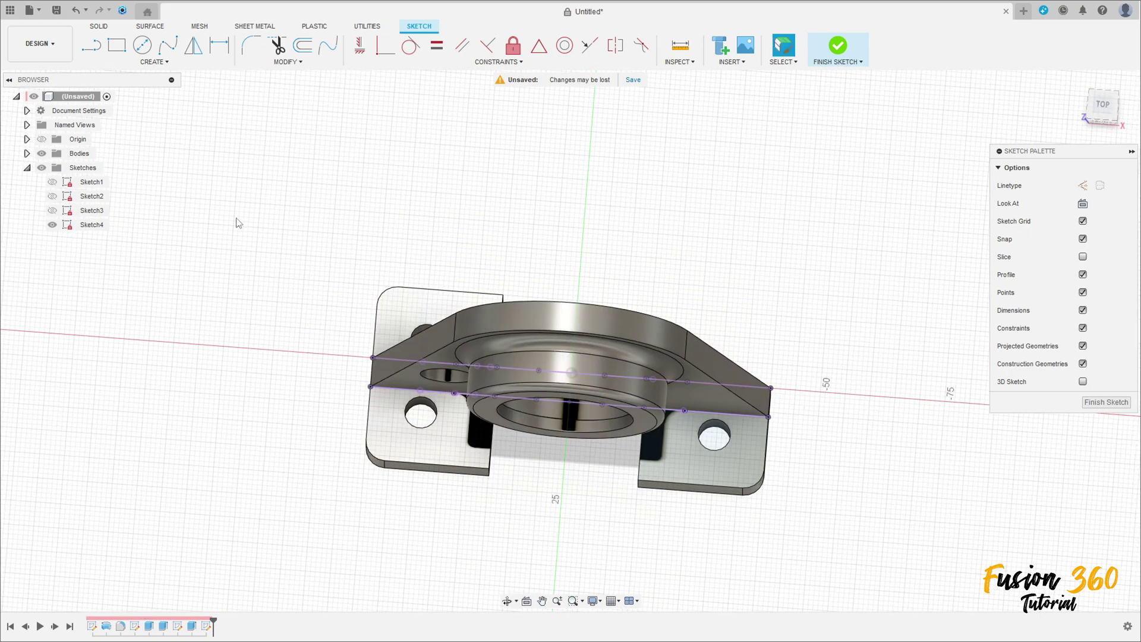
{"action": "left_click", "coordinate": [42, 153]}
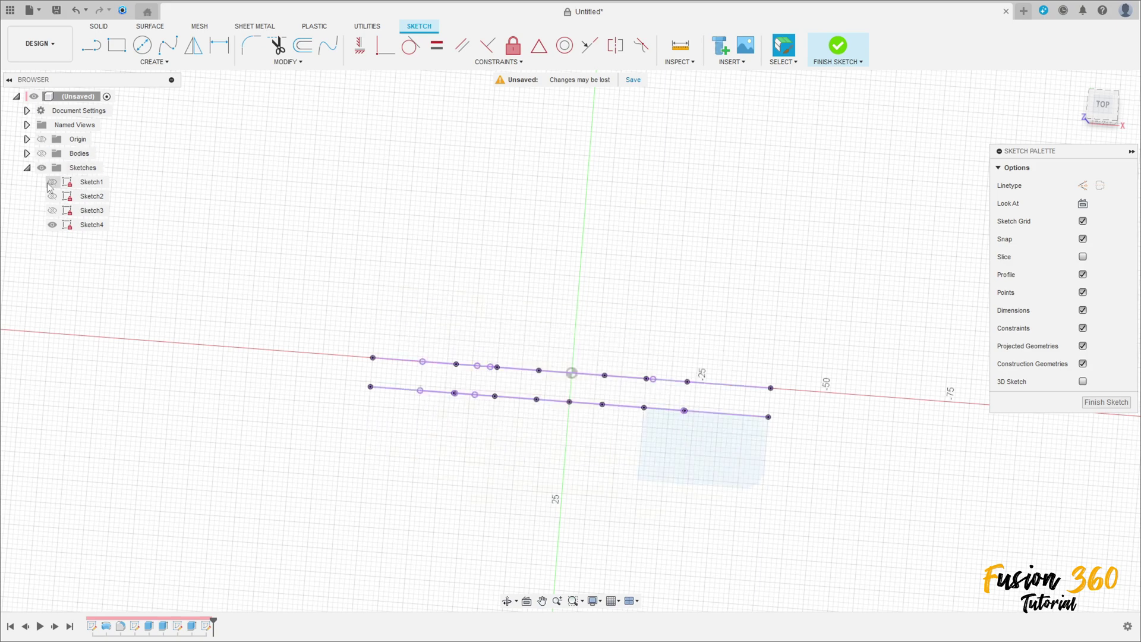
{"action": "left_click", "coordinate": [42, 154]}
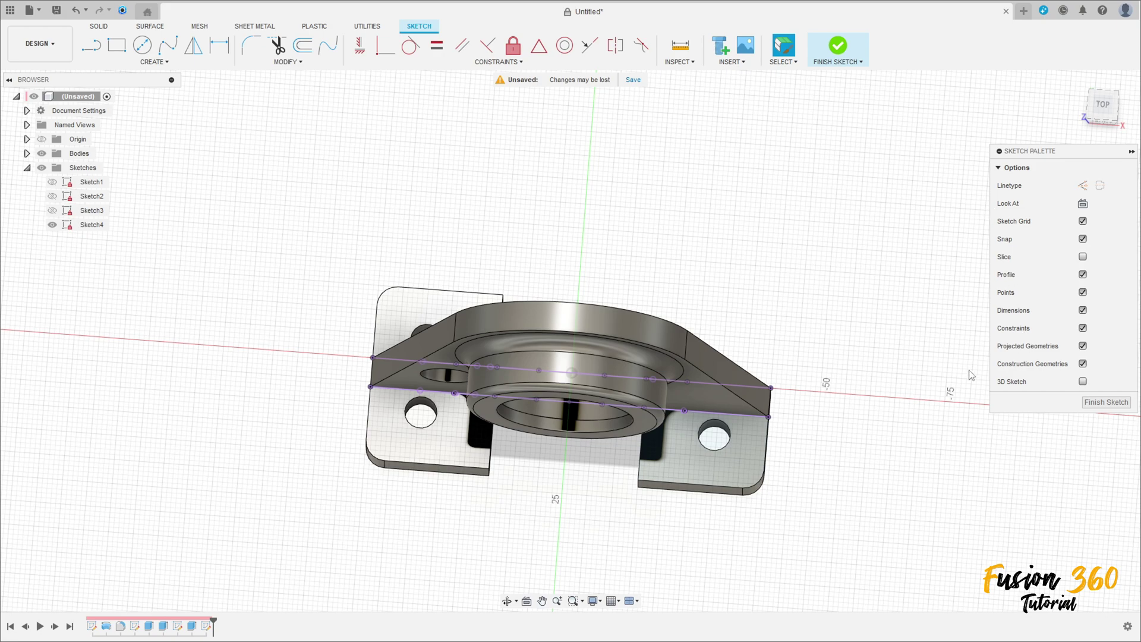
{"action": "left_click", "coordinate": [1102, 105]}
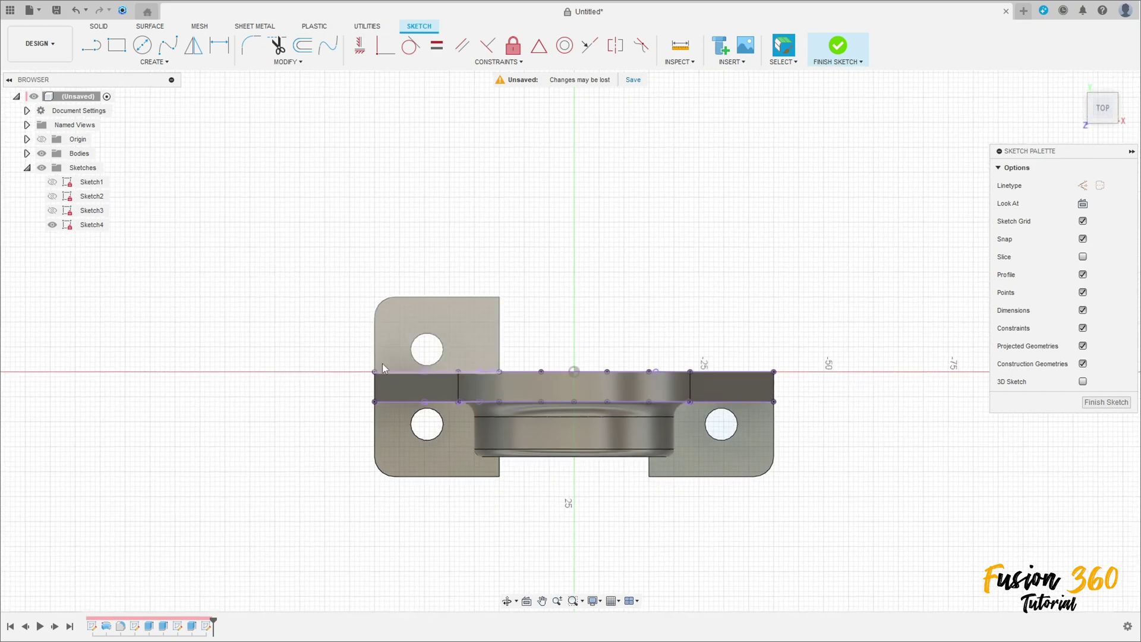
With the foot plate sketch shown and the bodies hidden, draw a 12 mm diameter circle centred on the single-hole plate's hole
{"action": "left_click", "coordinate": [142, 44]}
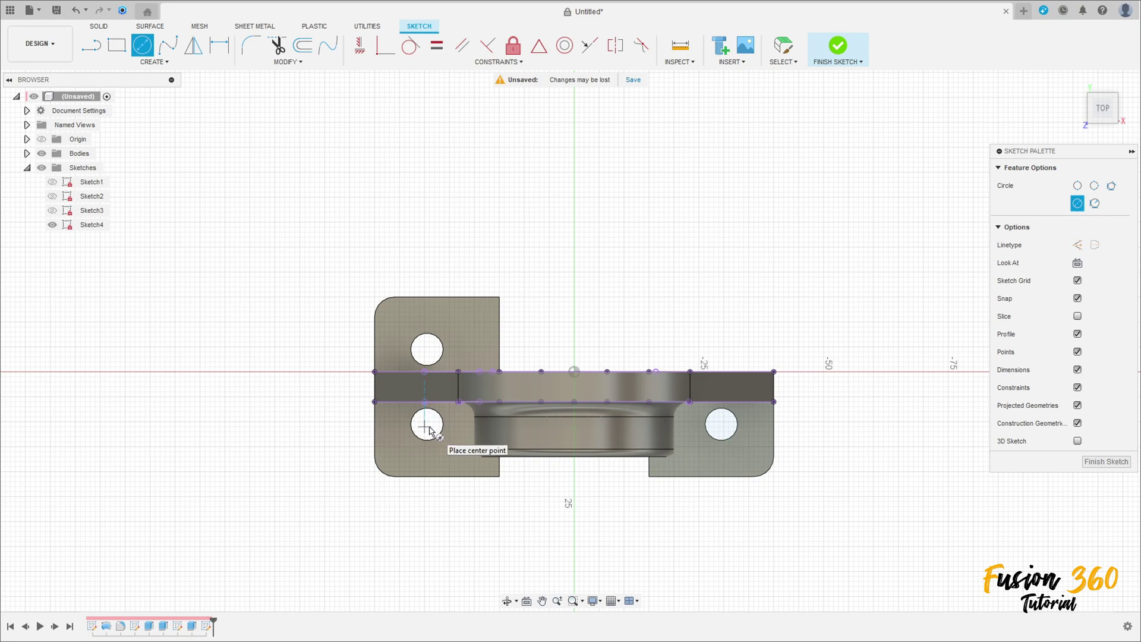
{"action": "left_click", "coordinate": [52, 211]}
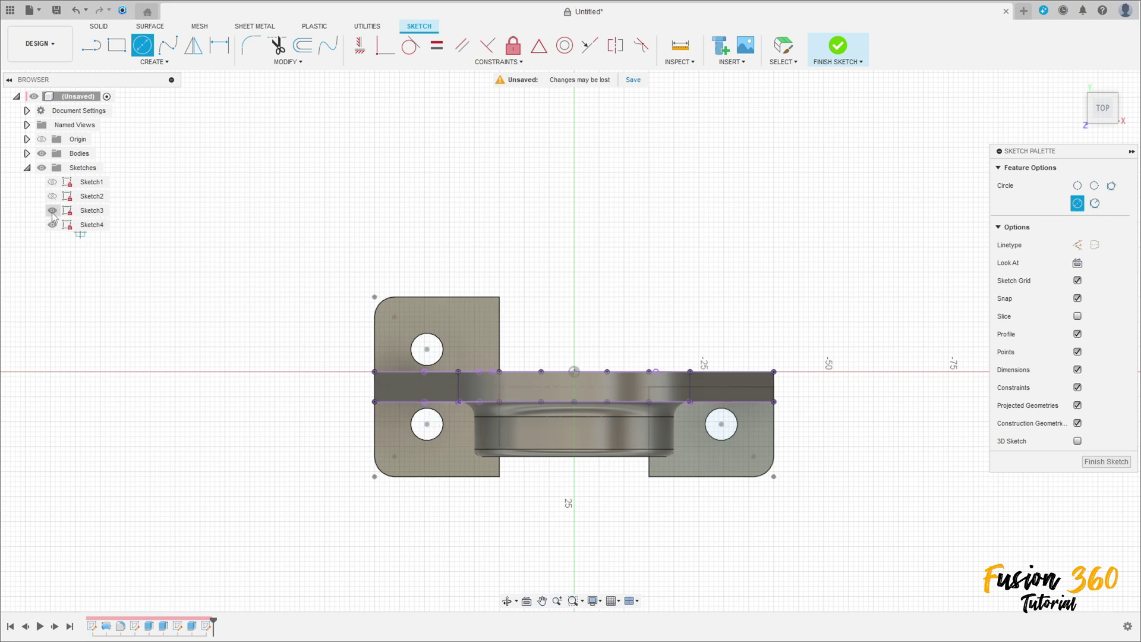
{"action": "scroll", "coordinate": [421, 426], "scroll_direction": "up", "scroll_amount": 2}
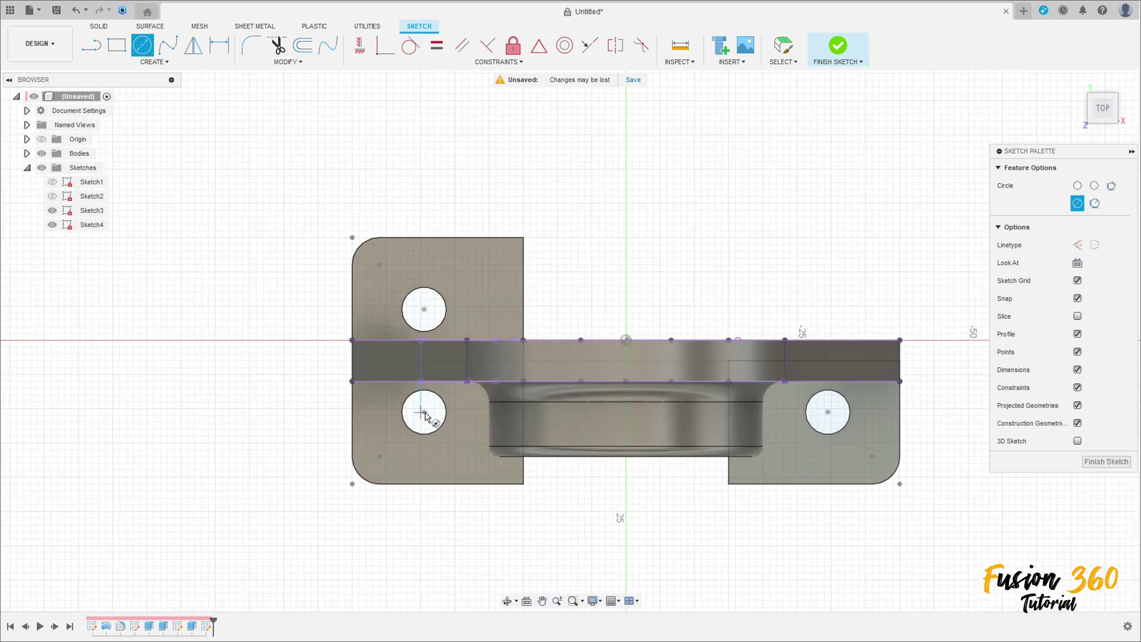
{"action": "left_click", "coordinate": [42, 154]}
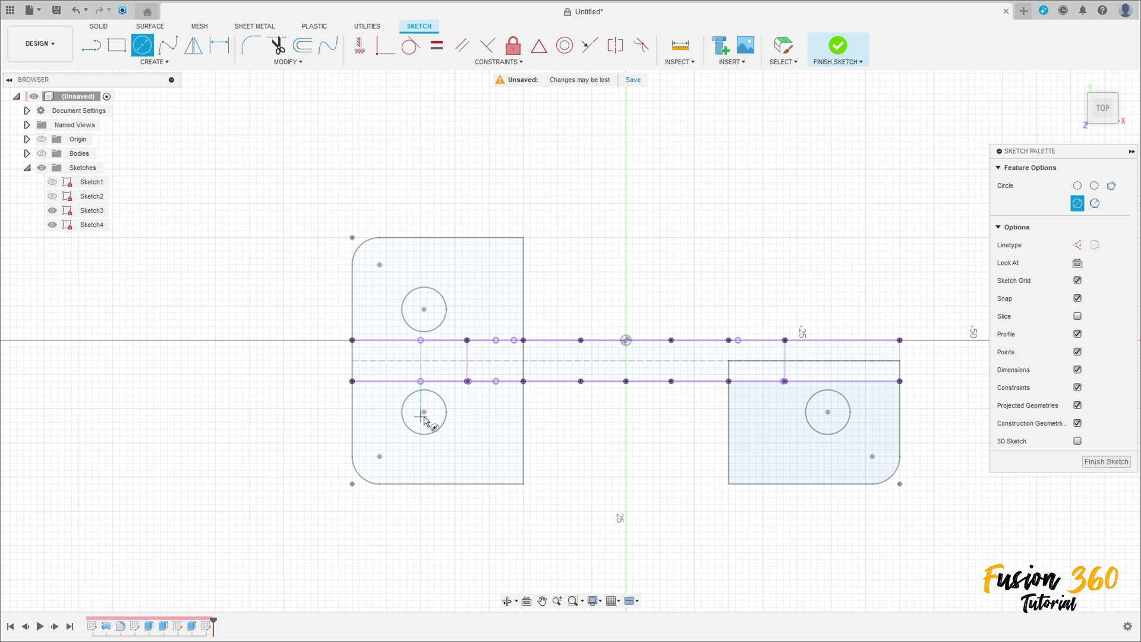
{"action": "left_click", "coordinate": [830, 413]}
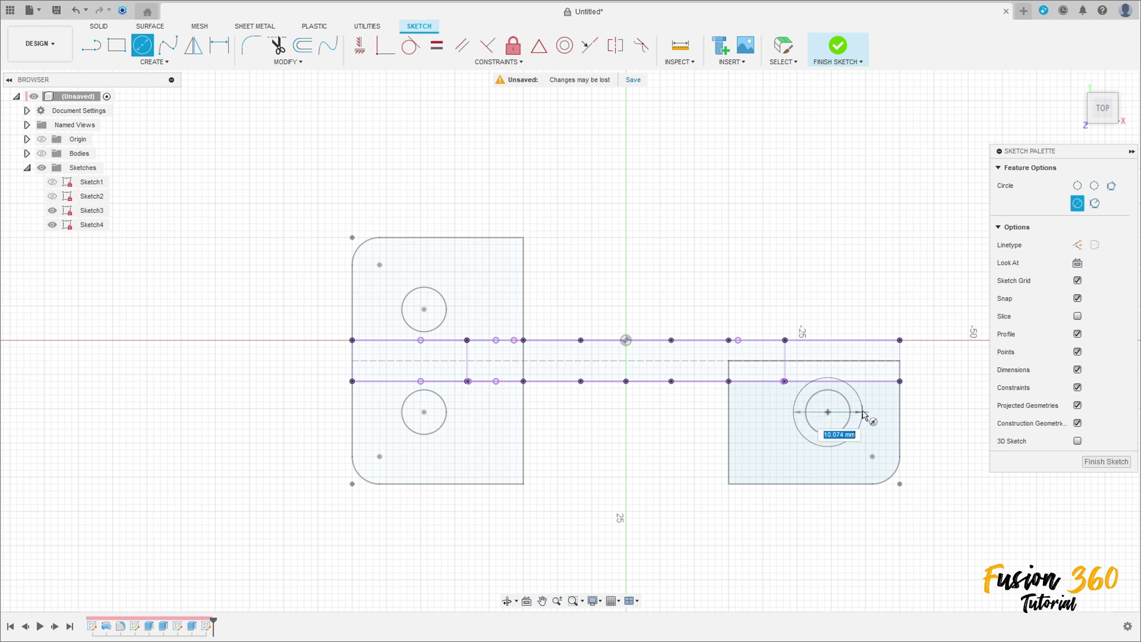
{"action": "key", "text": "Return"}
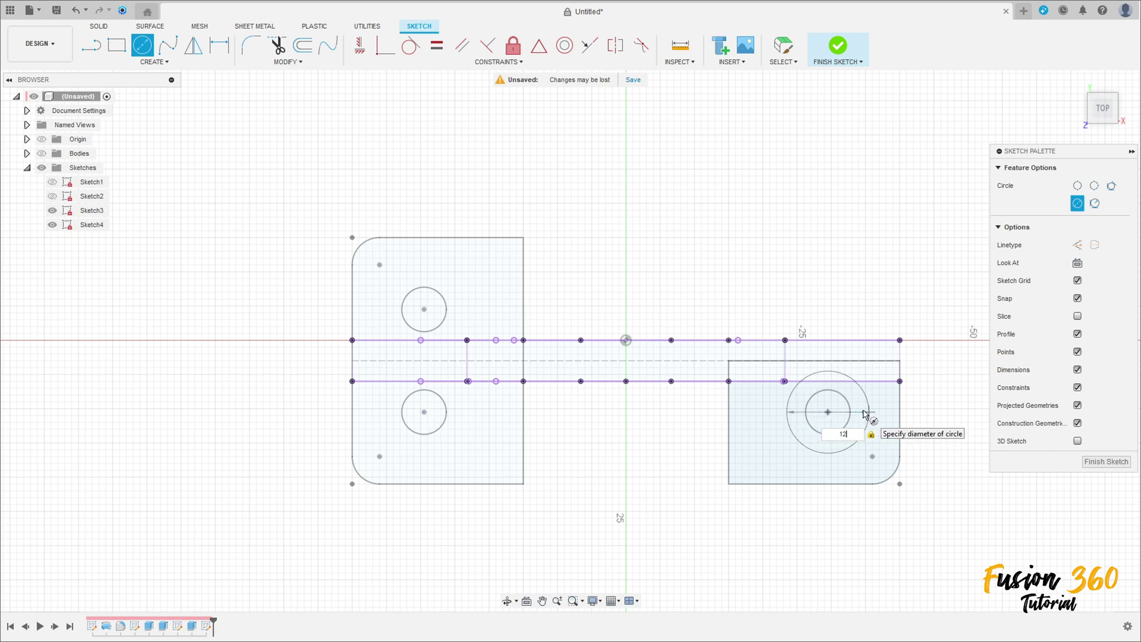
Draw a 12 mm diameter circle around each of the two holes on the two-hole foot plate
{"action": "left_click", "coordinate": [424, 412]}
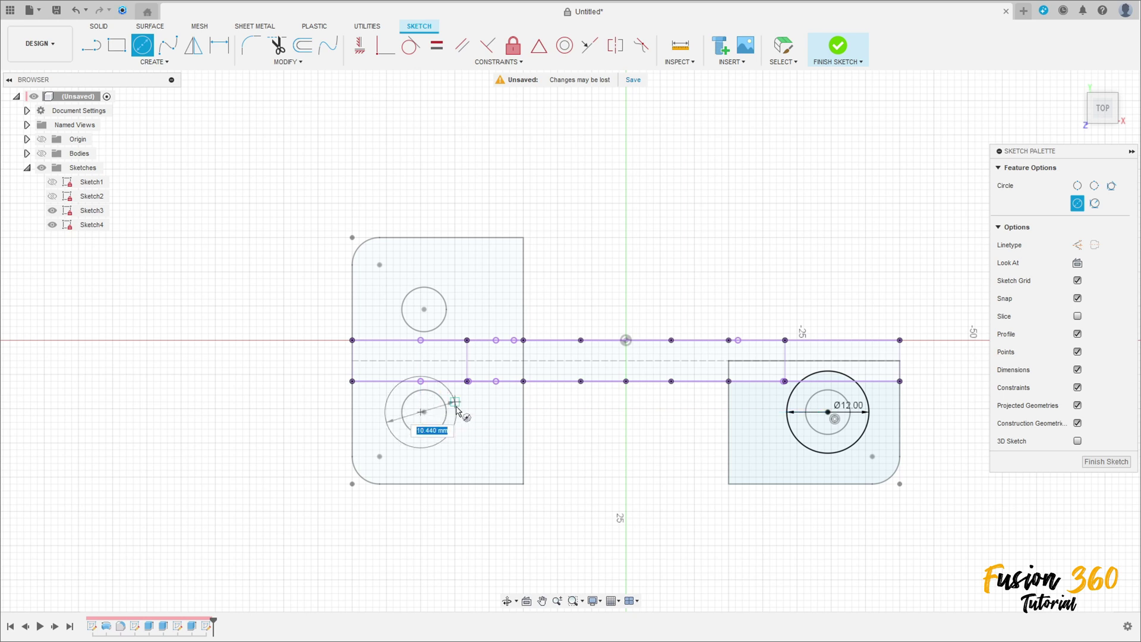
{"action": "key", "text": "Return"}
{"action": "key", "text": "Escape"}
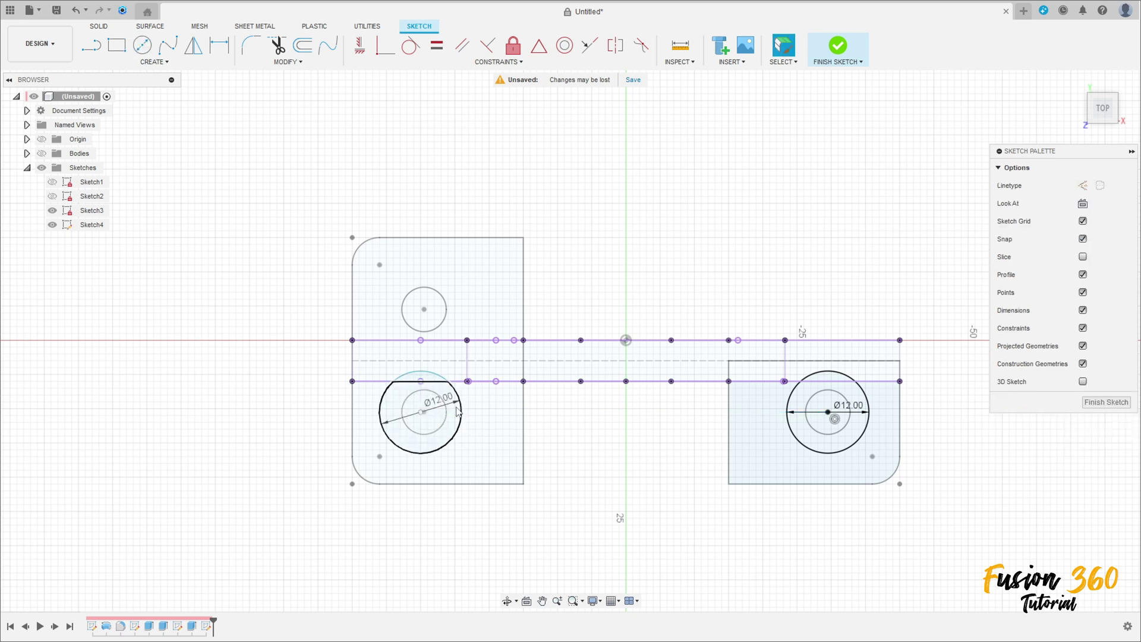
{"action": "key", "text": "c"}
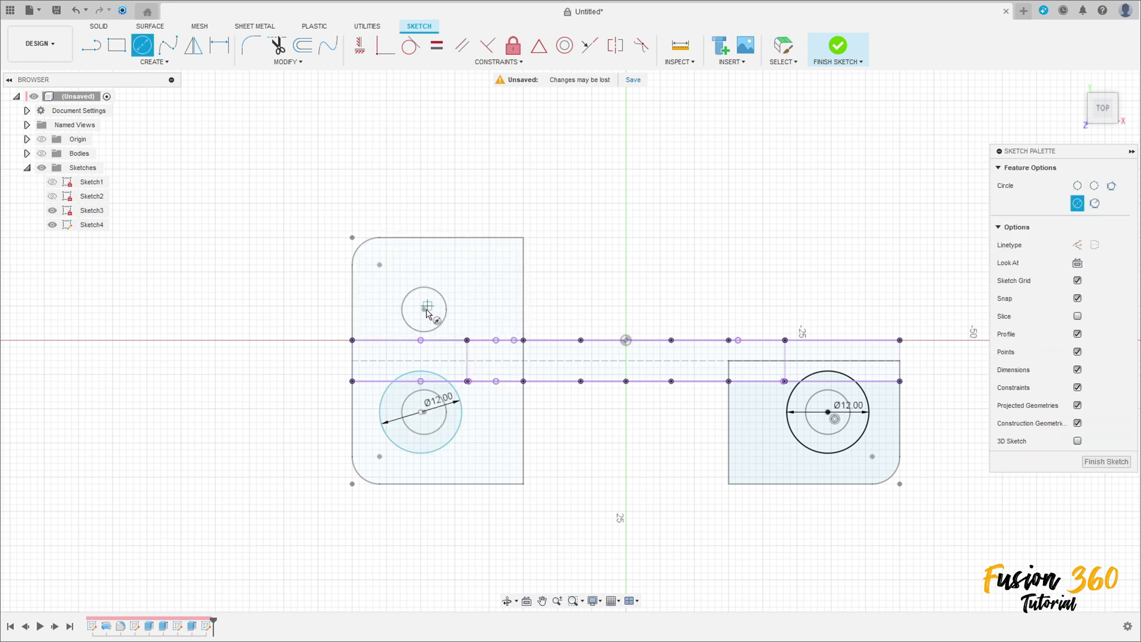
{"action": "left_click", "coordinate": [424, 310]}
{"action": "key", "text": "Return"}
{"action": "key", "text": "Escape"}
Make each 12 mm circle on the two-hole plate concentric with the hole circle it surrounds
{"action": "scroll", "coordinate": [446, 328], "scroll_direction": "up", "scroll_amount": 3}
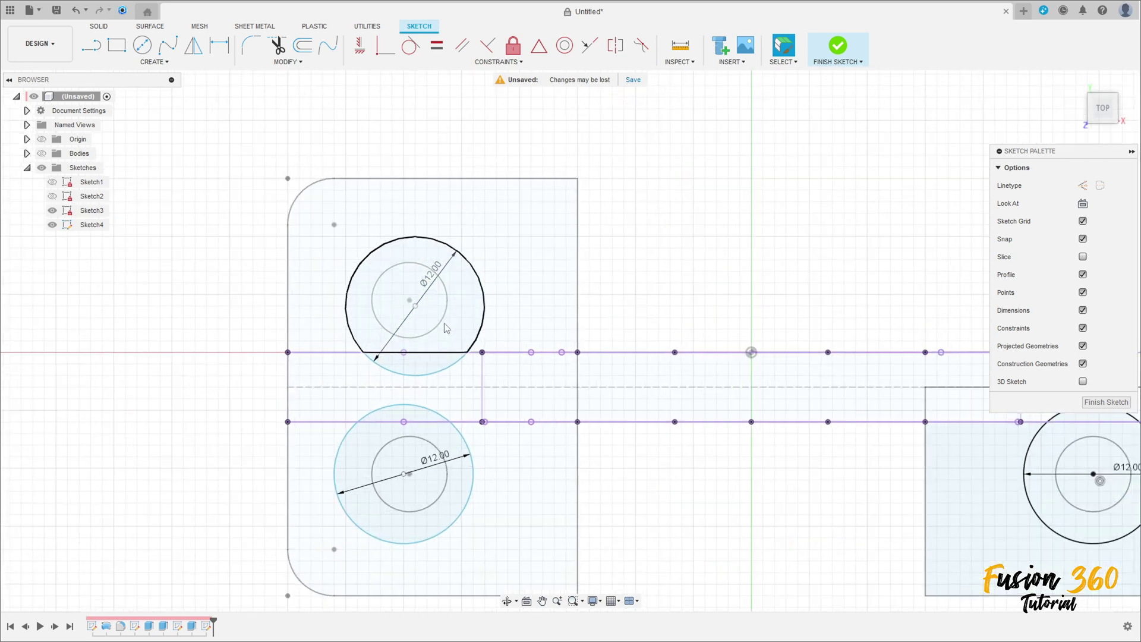
{"action": "left_click", "coordinate": [565, 46]}
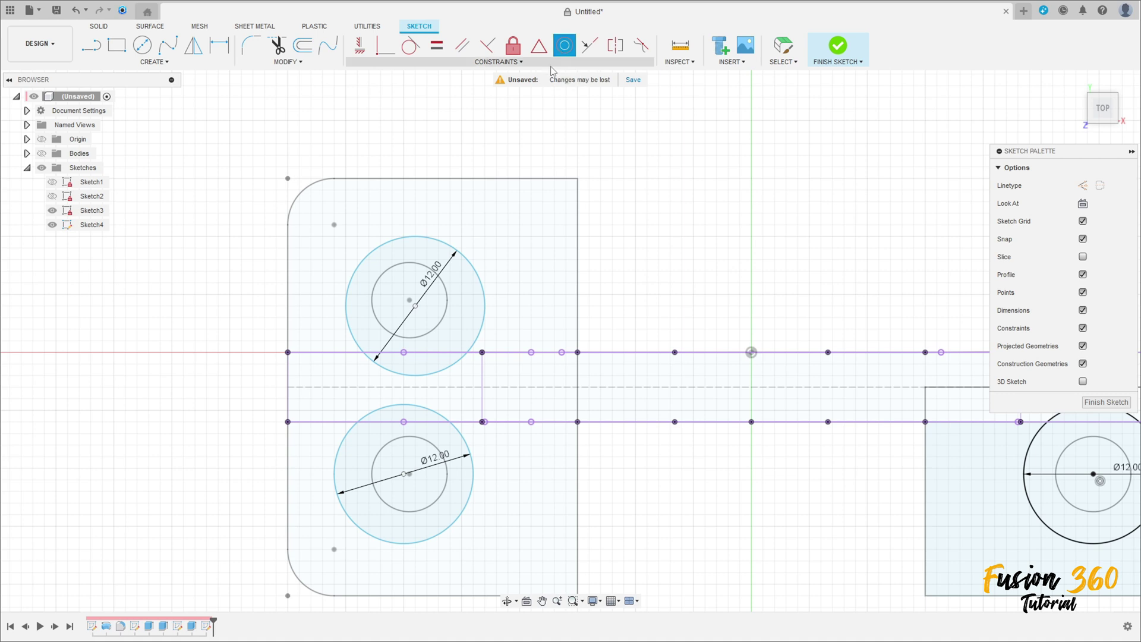
{"action": "left_click", "coordinate": [474, 265]}
{"action": "left_click", "coordinate": [447, 307]}
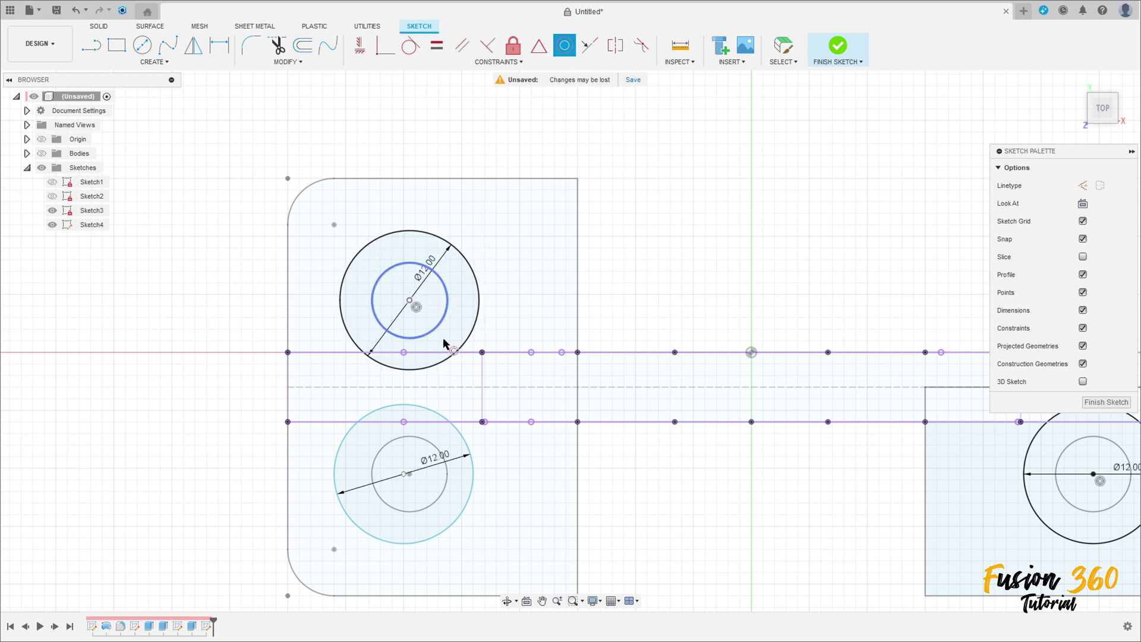
{"action": "left_click", "coordinate": [460, 433]}
{"action": "left_click", "coordinate": [445, 455]}
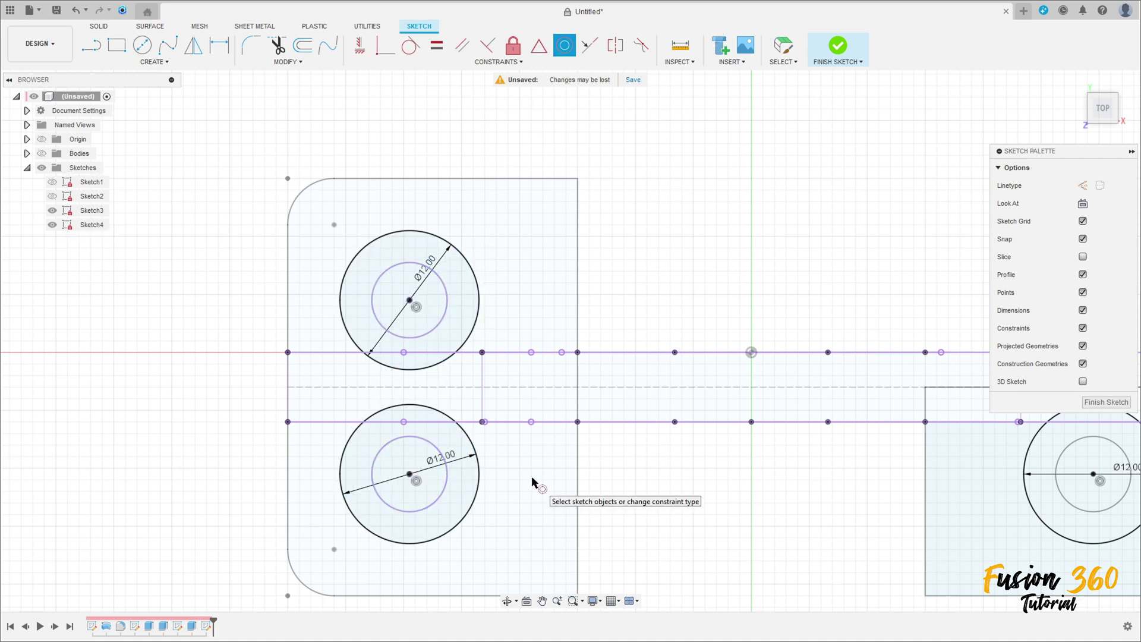
Draw lines about 5 mm long from both sides of each 12 mm circle on the two-hole plate to the nearest projected leg line
{"action": "key", "text": "l"}
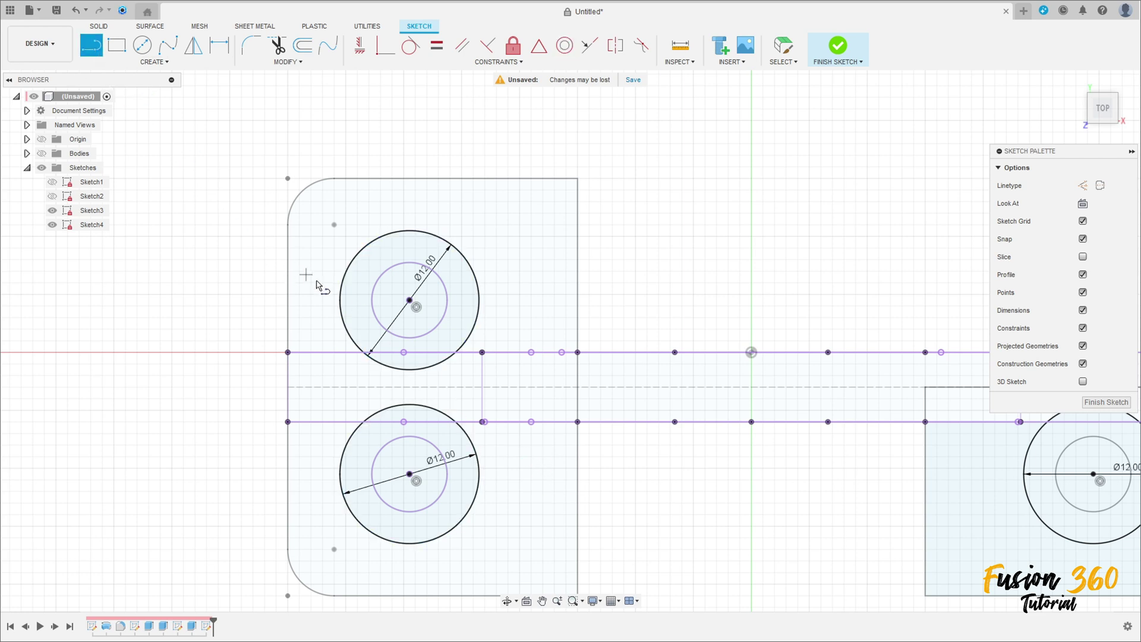
{"action": "left_click", "coordinate": [339, 294]}
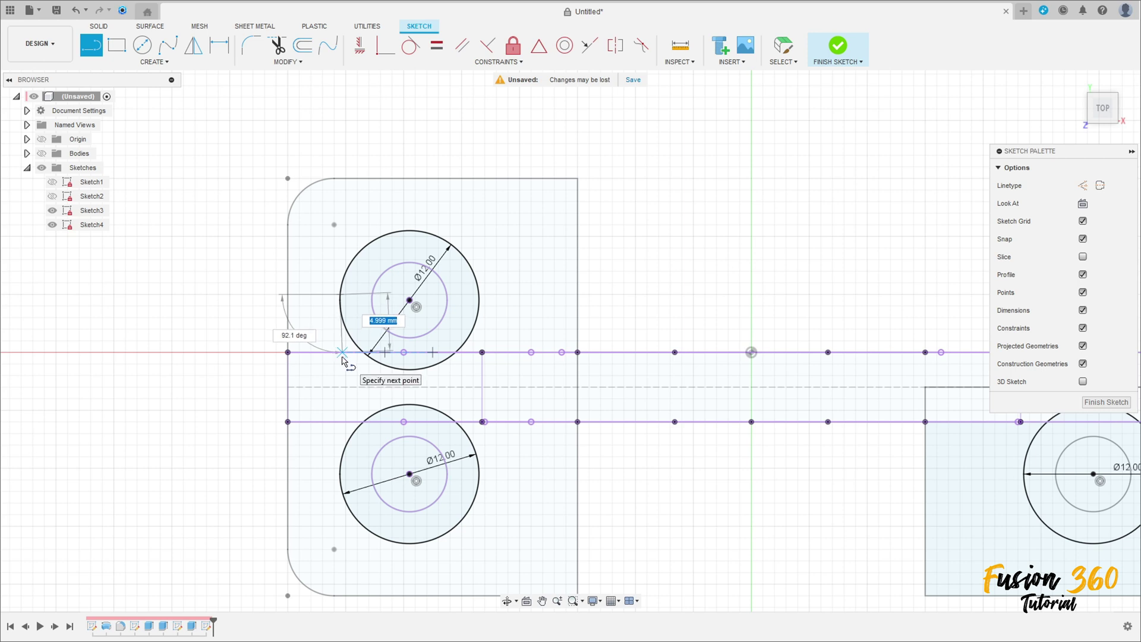
{"action": "left_click", "coordinate": [341, 352]}
{"action": "left_click", "coordinate": [481, 301]}
{"action": "left_click_drag", "start_coordinate": [480, 301], "coordinate": [477, 357]}
{"action": "left_click", "coordinate": [475, 355]}
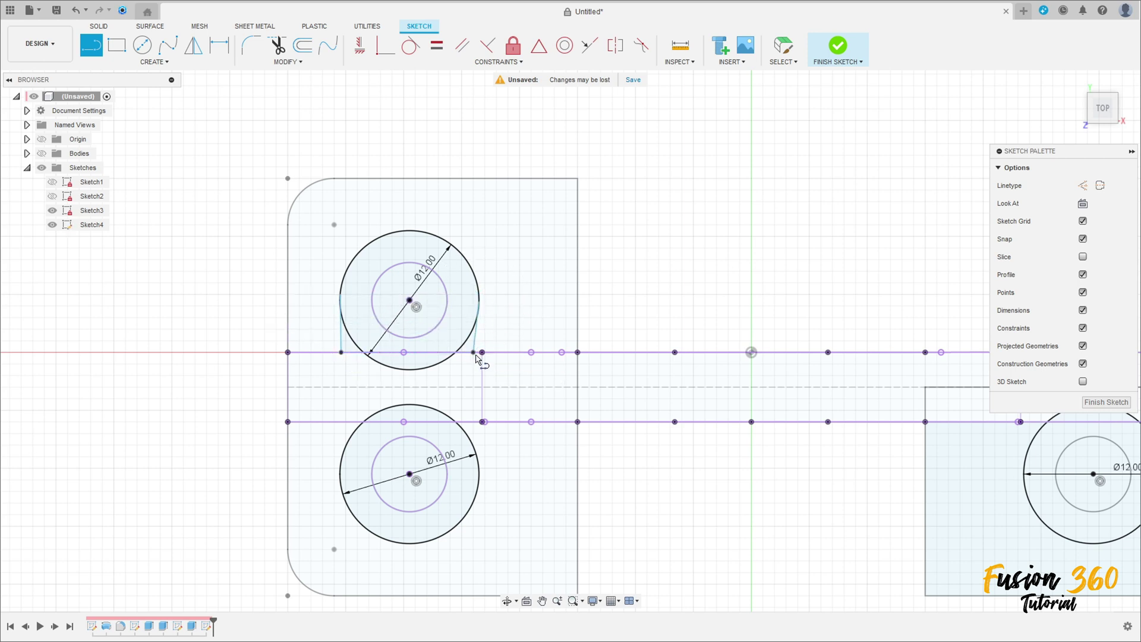
{"action": "left_click", "coordinate": [341, 477]}
{"action": "left_click", "coordinate": [340, 421]}
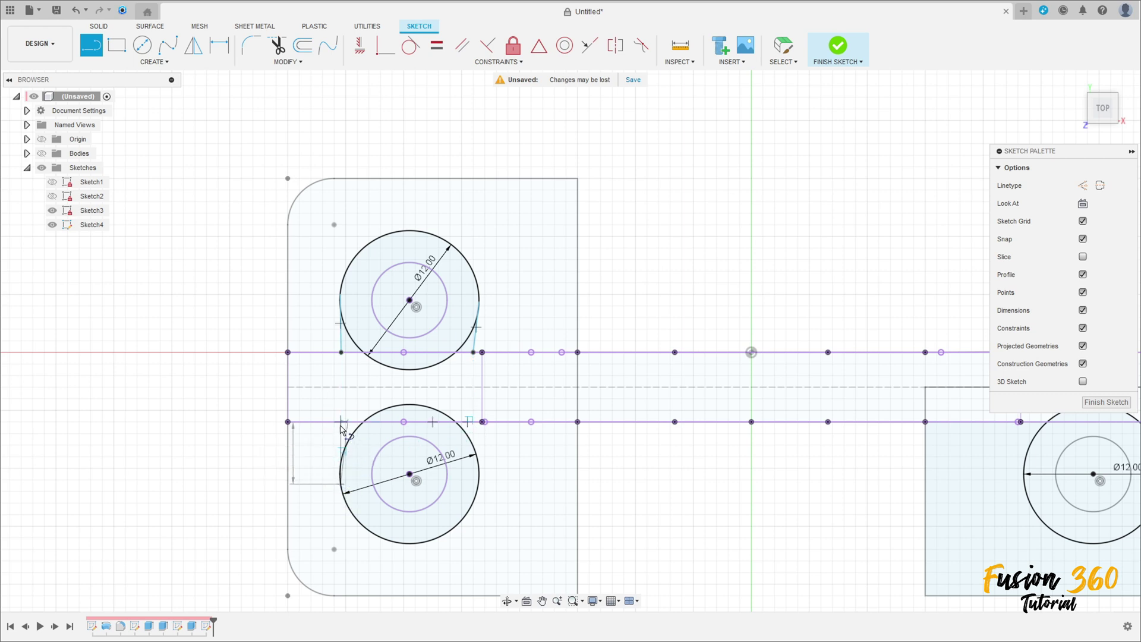
{"action": "left_click", "coordinate": [480, 484]}
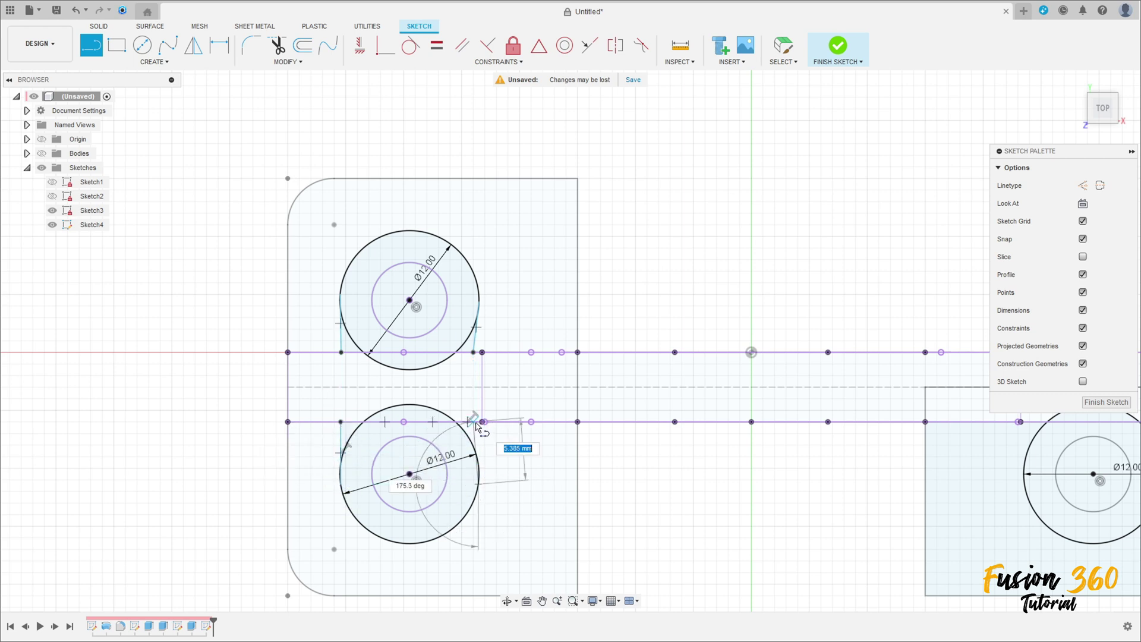
{"action": "left_click", "coordinate": [479, 422]}
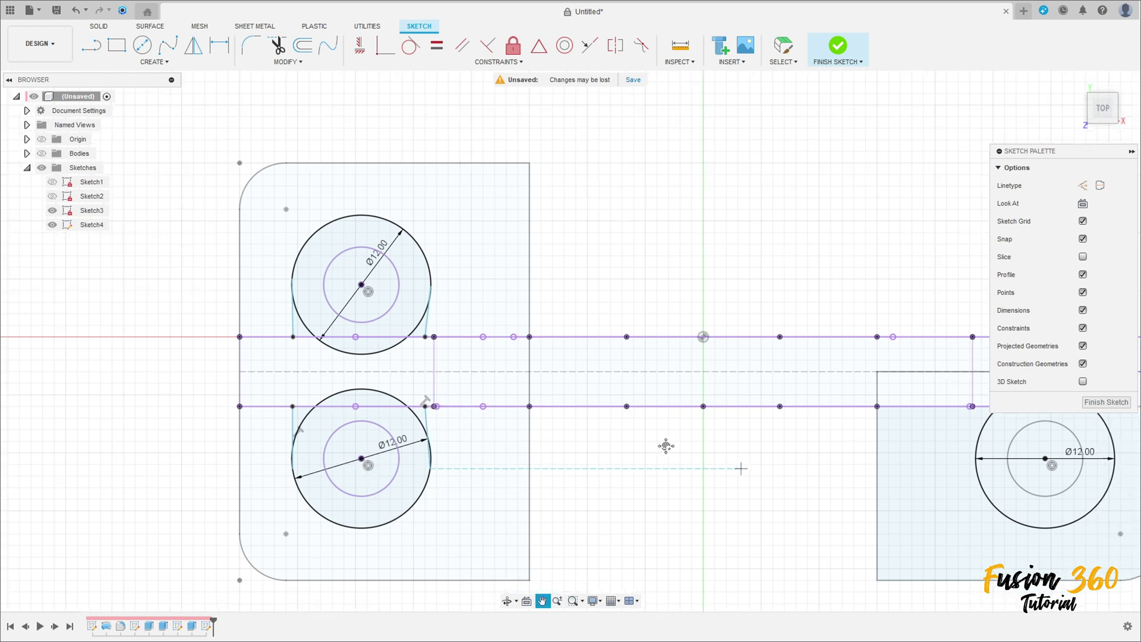
Draw two lines about 5 mm long from the sides of the single-hole plate's 12 mm circle to the projected leg line
{"action": "middle_click_drag", "start_coordinate": [1012, 475], "coordinate": [786, 408]}
{"action": "left_click", "coordinate": [797, 416]}
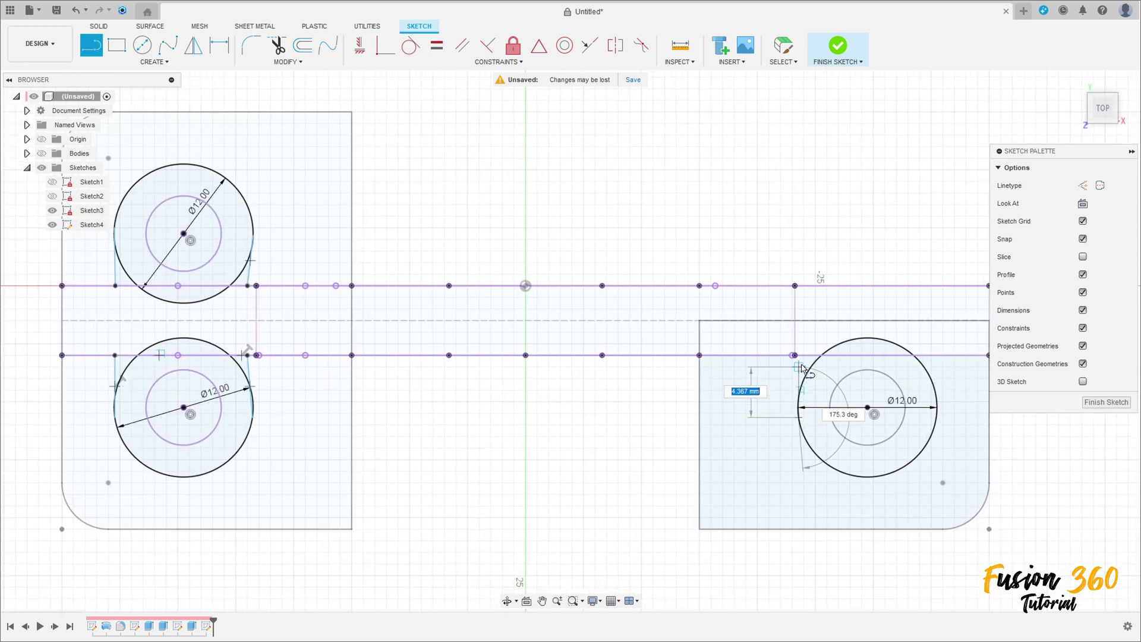
{"action": "left_click", "coordinate": [803, 355]}
{"action": "left_click", "coordinate": [939, 409]}
{"action": "left_click", "coordinate": [942, 355]}
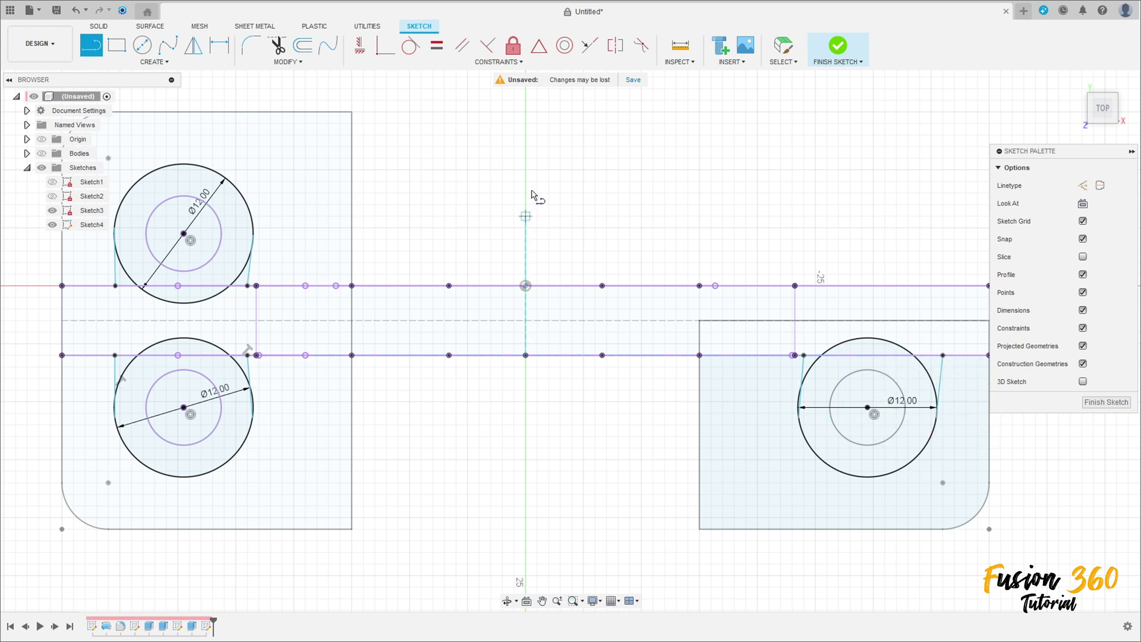
{"action": "key", "text": "Escape"}
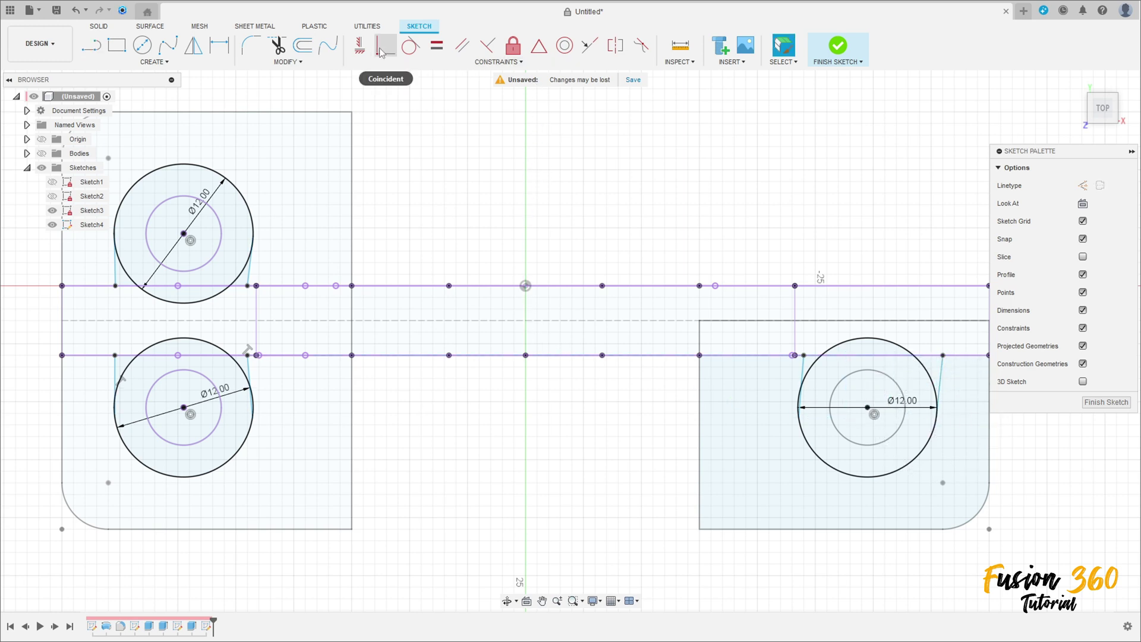
Make both side lines on the single-hole plate tangent to its 12 mm circle
{"action": "left_click", "coordinate": [410, 46]}
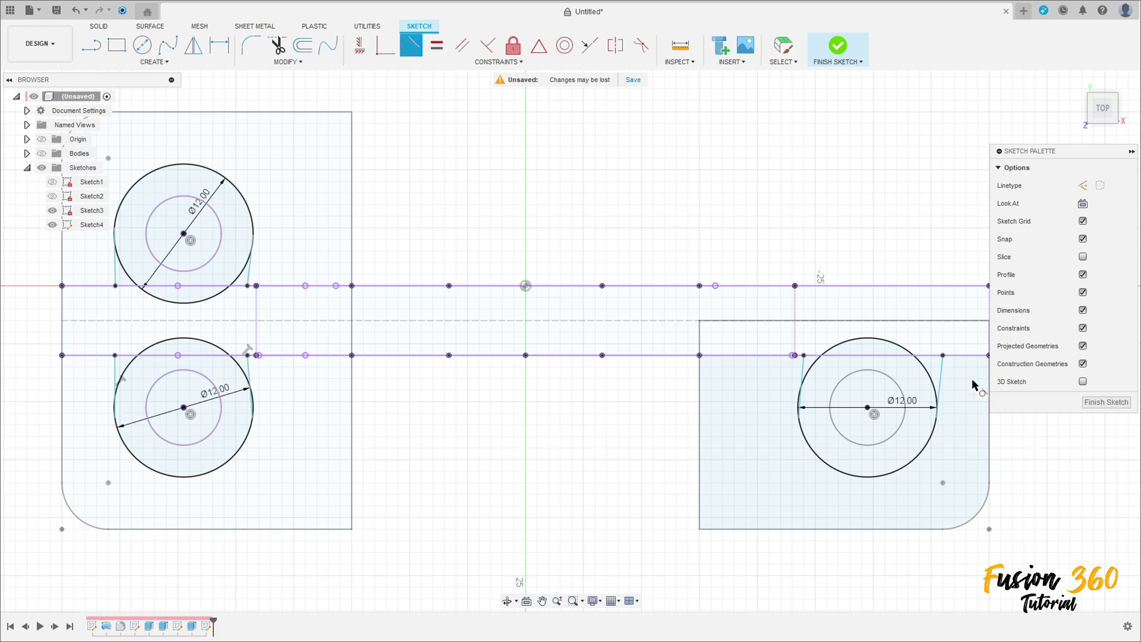
{"action": "left_click", "coordinate": [941, 380]}
{"action": "left_click", "coordinate": [935, 430]}
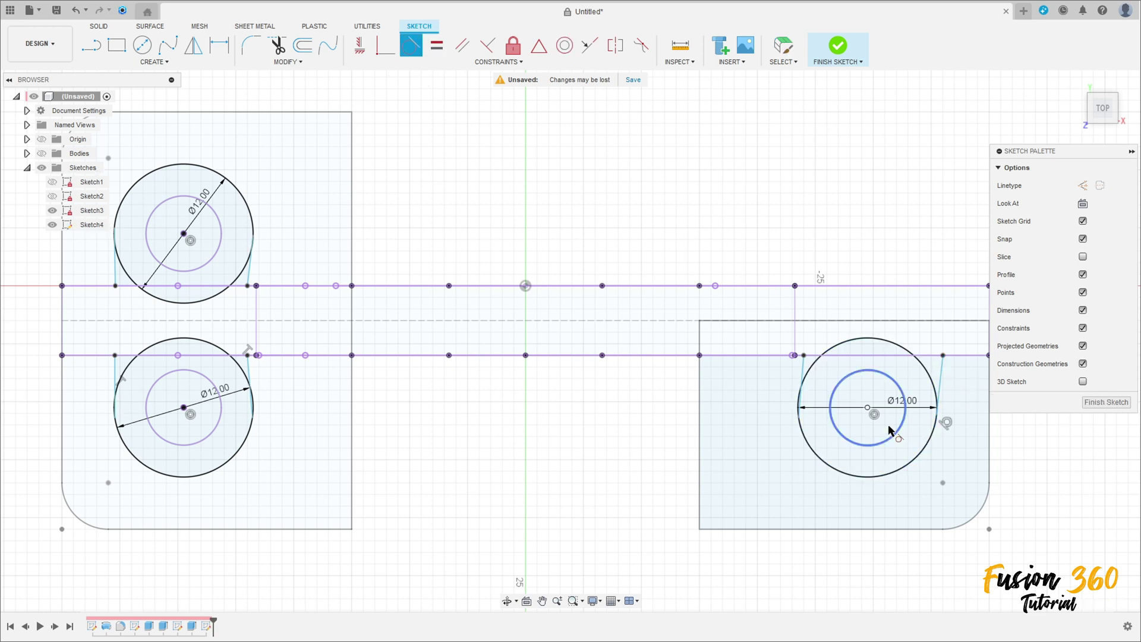
{"action": "left_click", "coordinate": [802, 380]}
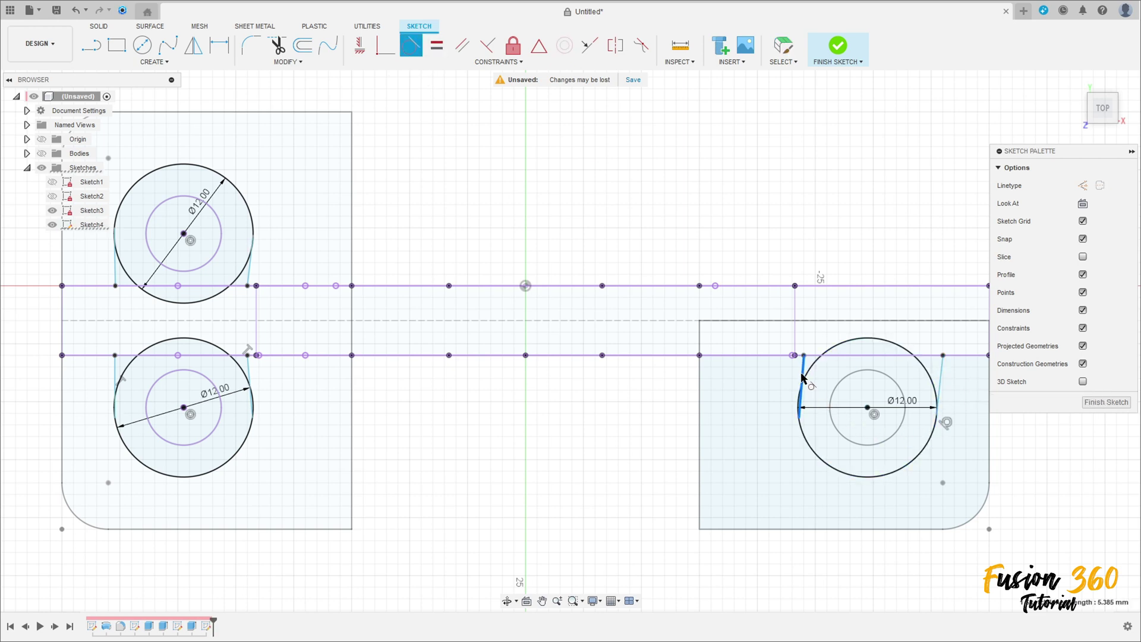
{"action": "left_click", "coordinate": [804, 434]}
Make the four side lines on the two-hole plate tangent to their 12 mm circles
{"action": "left_click", "coordinate": [252, 386]}
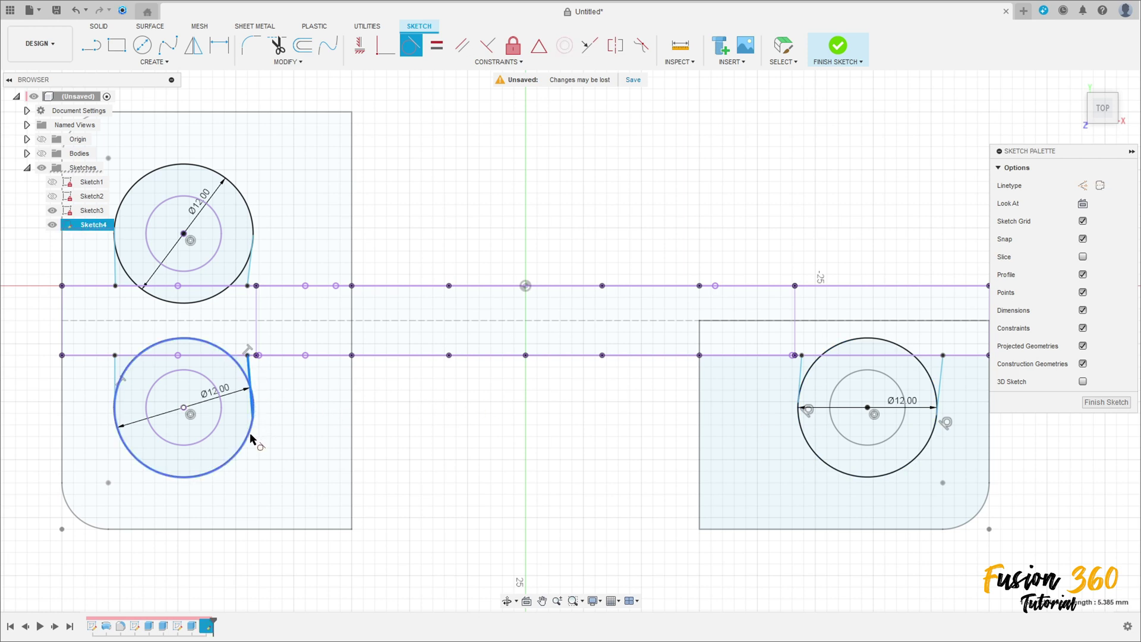
{"action": "left_click", "coordinate": [252, 439]}
{"action": "left_click", "coordinate": [114, 384]}
{"action": "left_click", "coordinate": [122, 411]}
{"action": "left_click", "coordinate": [116, 273]}
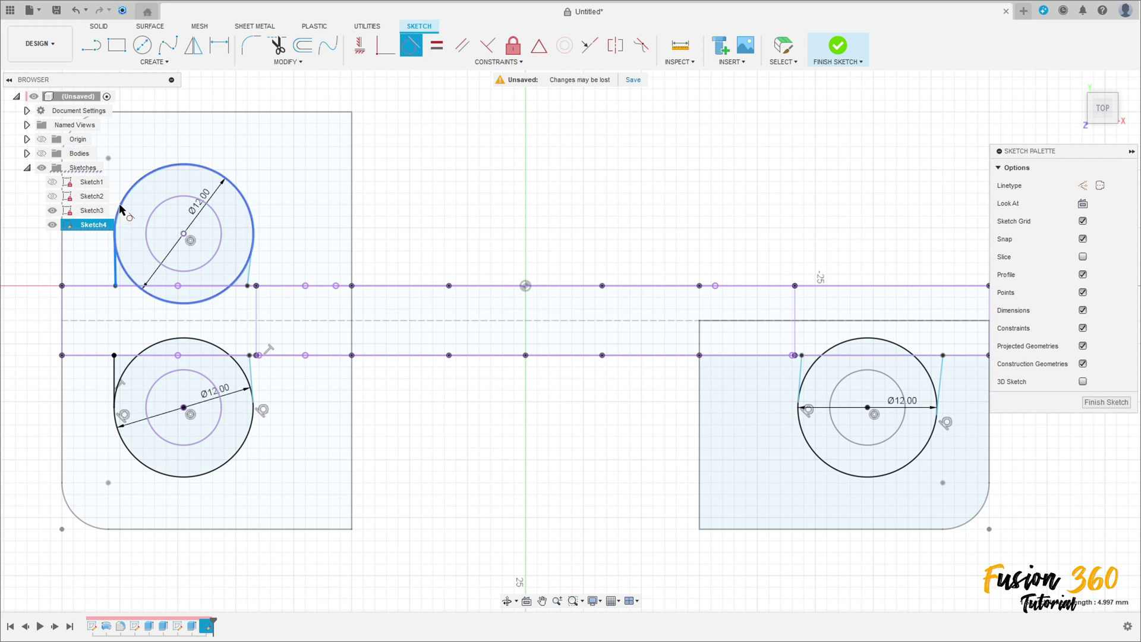
{"action": "left_click", "coordinate": [116, 221]}
{"action": "left_click", "coordinate": [252, 267]}
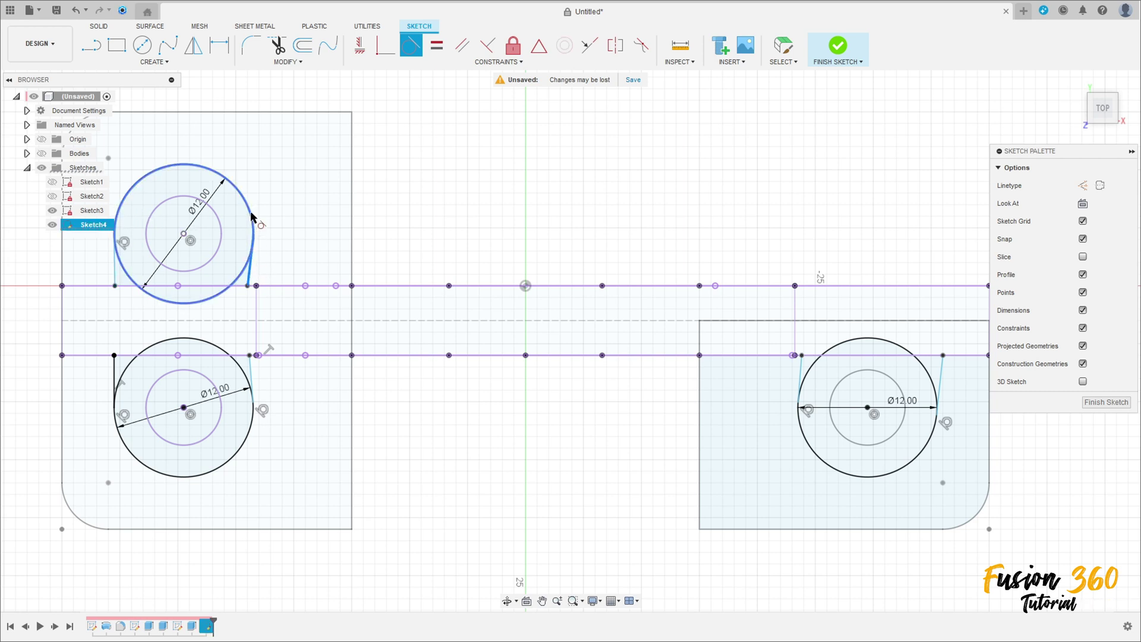
{"action": "left_click", "coordinate": [252, 217]}
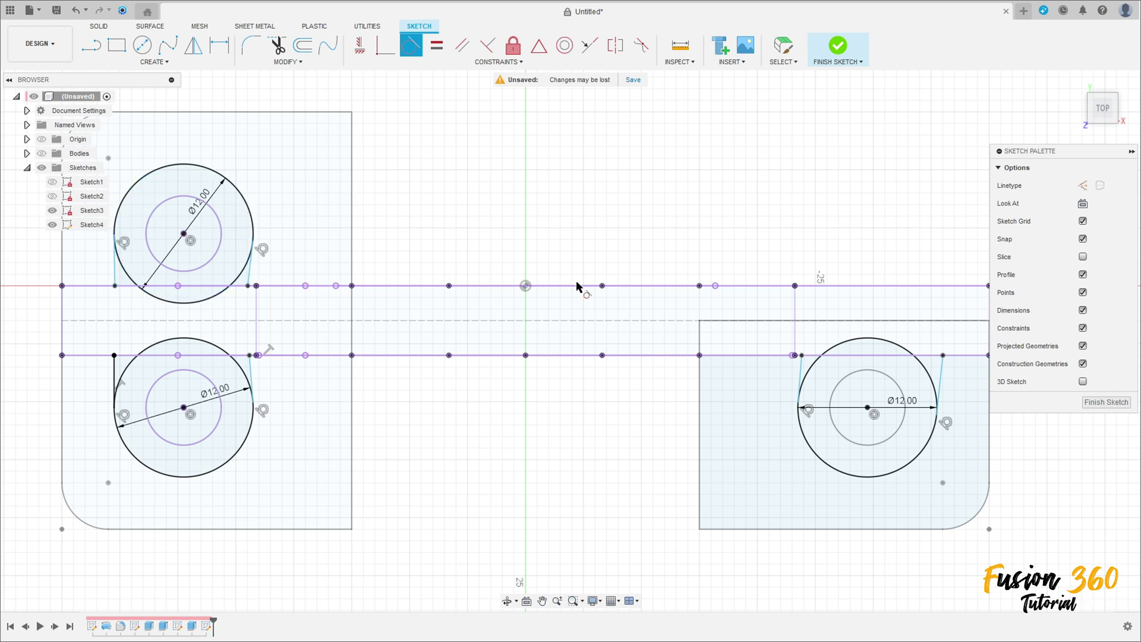
Constrain both side lines on the single-hole plate perpendicular to the projected leg line they meet
{"action": "left_click", "coordinate": [491, 48]}
{"action": "left_click", "coordinate": [938, 378]}
{"action": "left_click", "coordinate": [954, 356]}
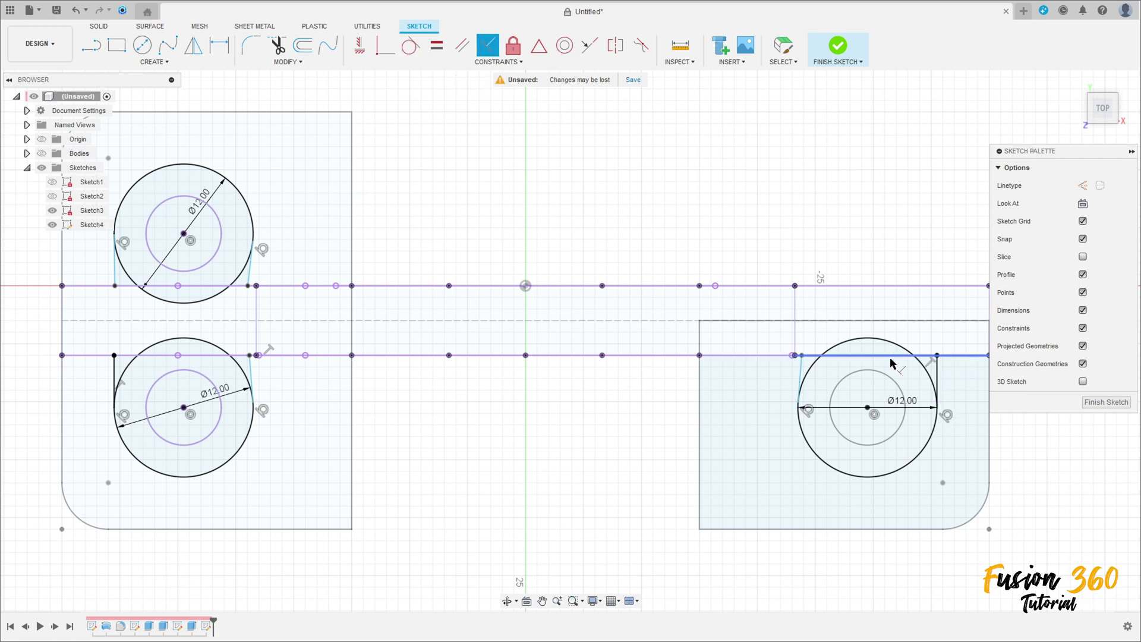
{"action": "left_click", "coordinate": [799, 376]}
{"action": "left_click", "coordinate": [766, 356]}
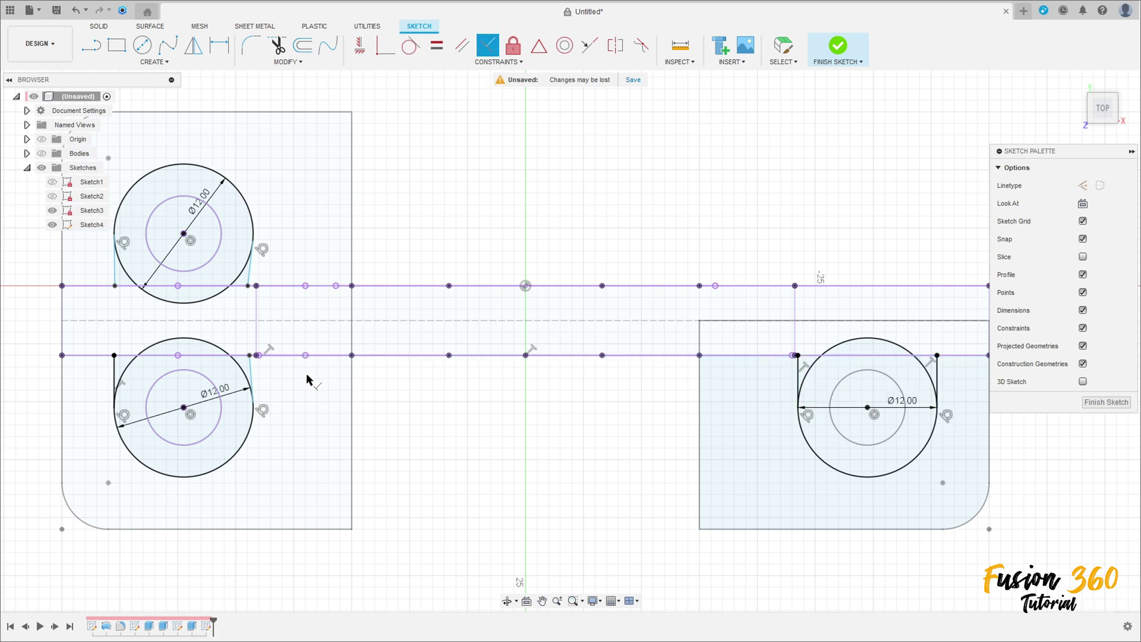
Constrain the side lines of both circles on the two-hole plate perpendicular to the projected leg lines they meet
{"action": "left_click", "coordinate": [249, 375]}
{"action": "left_click", "coordinate": [271, 355]}
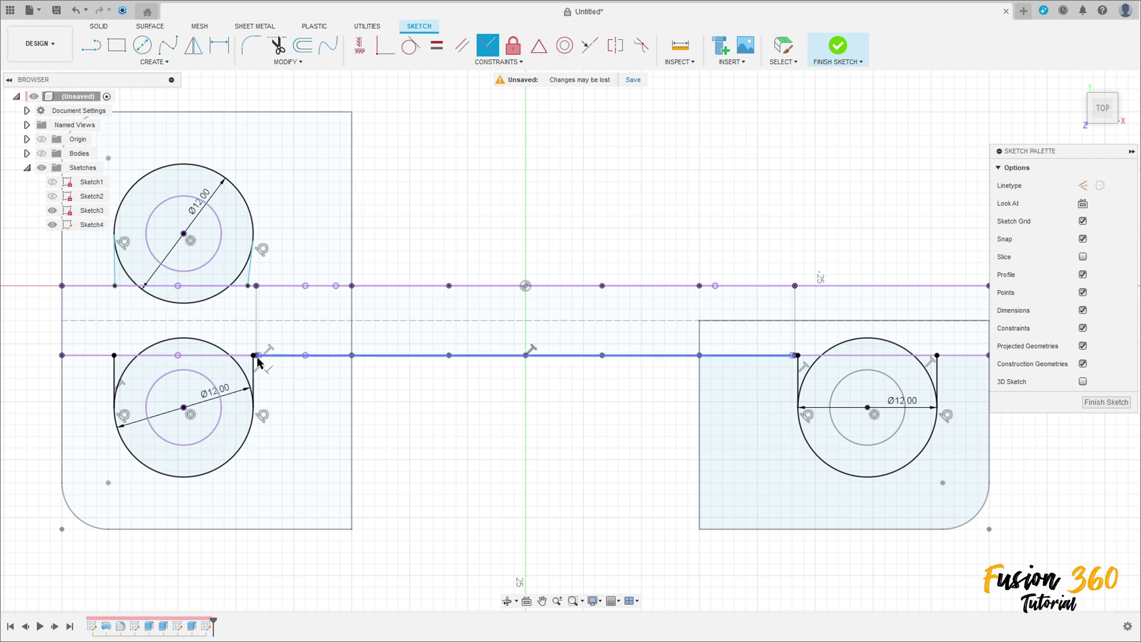
{"action": "left_click", "coordinate": [114, 373]}
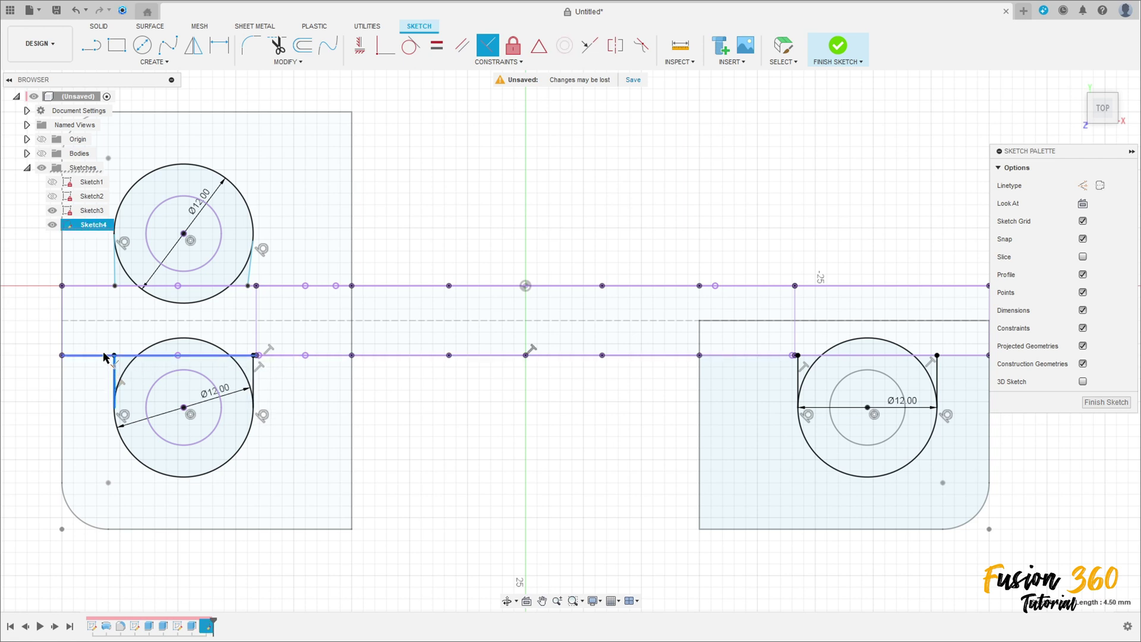
{"action": "left_click", "coordinate": [105, 356]}
{"action": "left_click", "coordinate": [115, 256]}
{"action": "left_click", "coordinate": [196, 286]}
{"action": "left_click", "coordinate": [254, 272]}
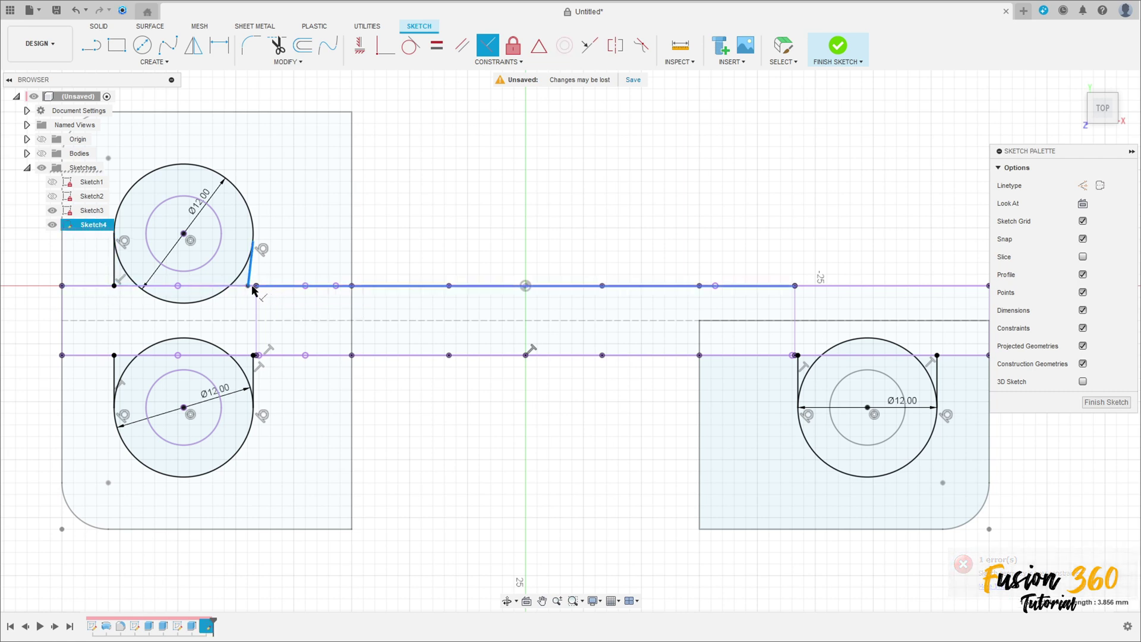
{"action": "left_click", "coordinate": [238, 286]}
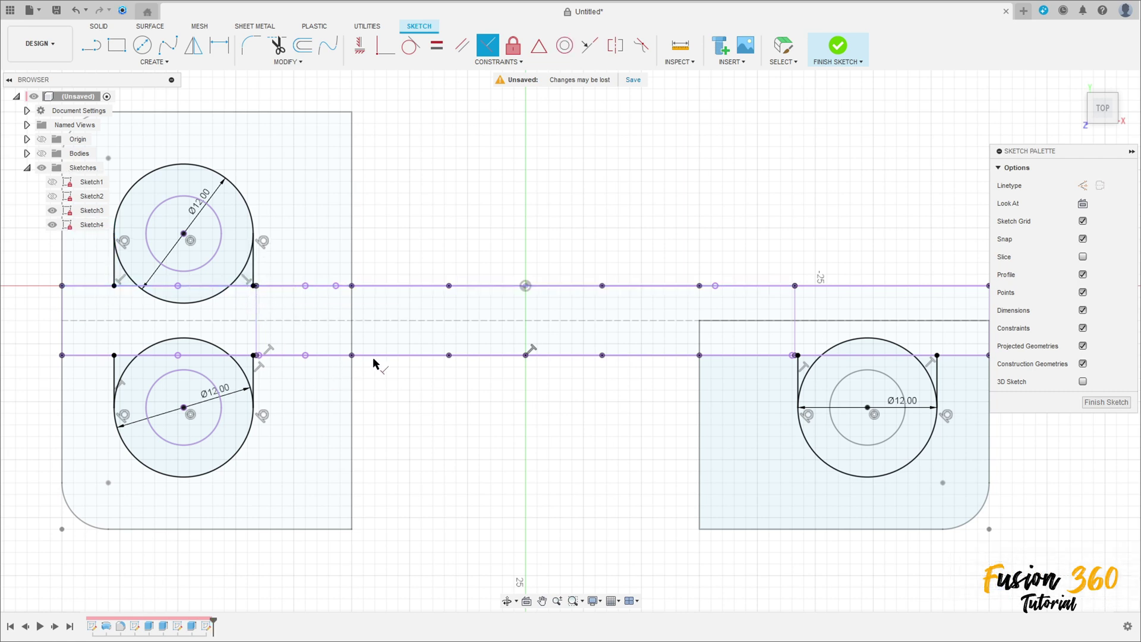
Trim both 12 mm circles on the two-hole plate to U-shaped outlines, removing their arcs between the side lines
{"action": "scroll", "coordinate": [407, 405], "scroll_direction": "down", "scroll_amount": 1}
{"action": "key", "text": "t"}
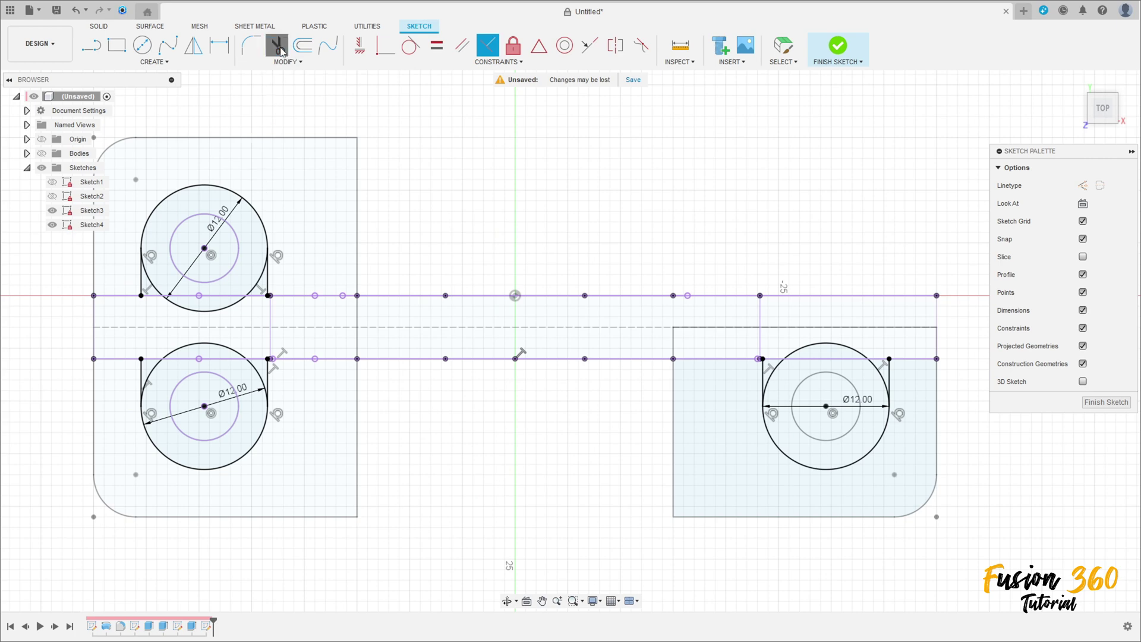
{"action": "scroll", "coordinate": [213, 315], "scroll_direction": "up", "scroll_amount": 3}
{"action": "left_click", "coordinate": [264, 306]}
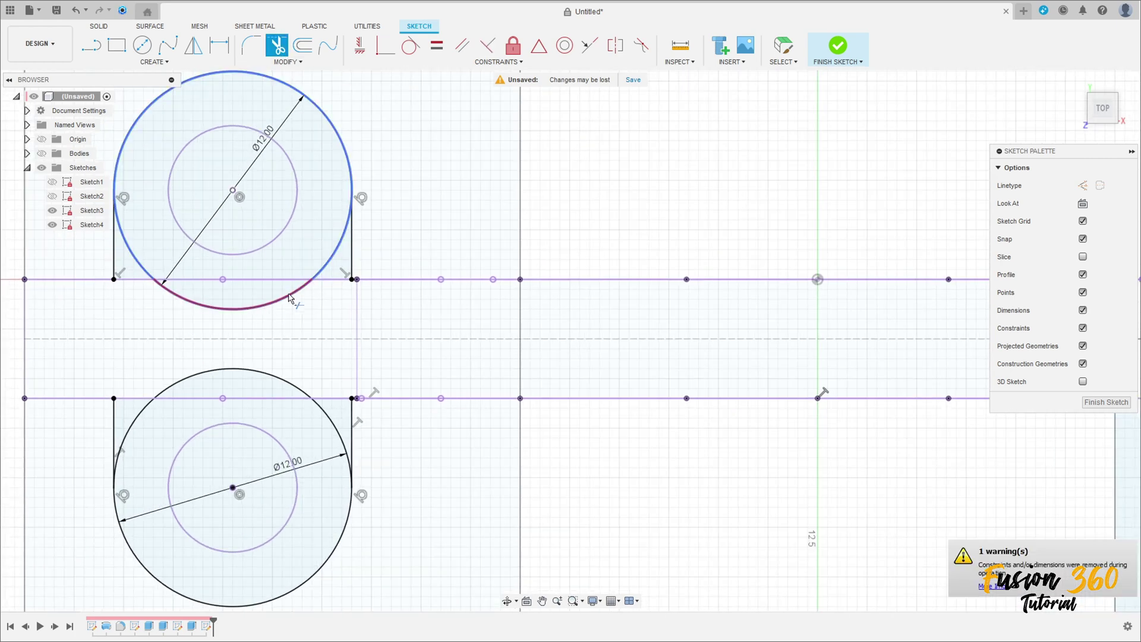
{"action": "left_click", "coordinate": [330, 258]}
{"action": "left_click", "coordinate": [128, 256]}
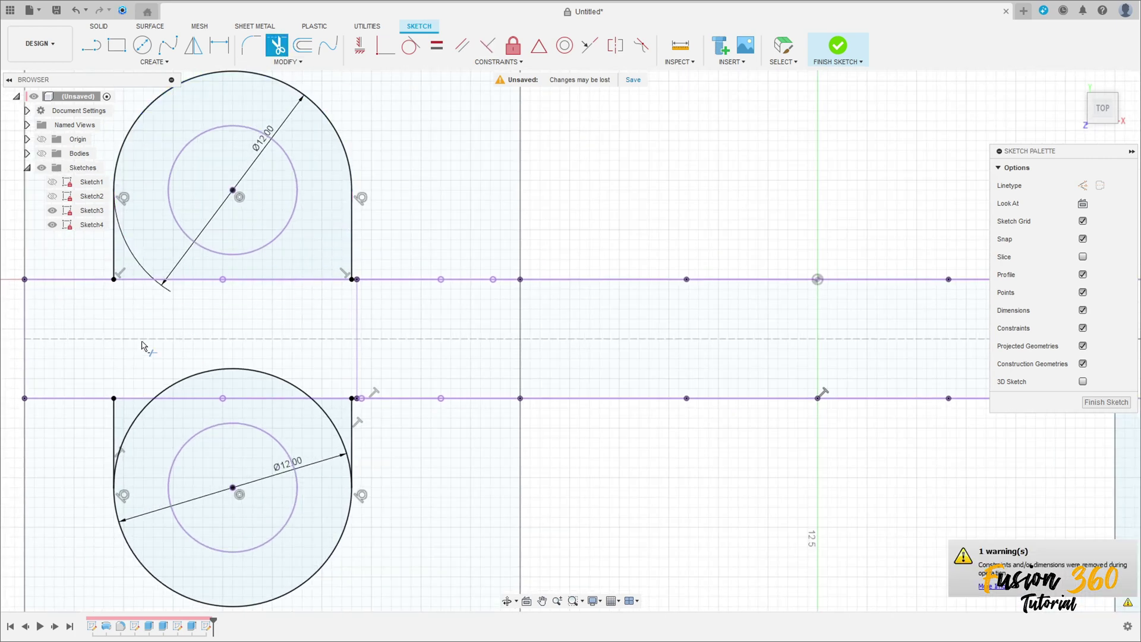
{"action": "left_click", "coordinate": [132, 426]}
{"action": "left_click", "coordinate": [216, 371]}
{"action": "left_click", "coordinate": [319, 422]}
Trim the 12 mm circle on the single-hole plate to a U-shaped outline, removing its arcs between the side lines
{"action": "scroll", "coordinate": [377, 457], "scroll_direction": "down", "scroll_amount": 3}
{"action": "middle_click_drag", "start_coordinate": [641, 453], "coordinate": [318, 338]}
{"action": "left_click", "coordinate": [672, 355]}
{"action": "left_click", "coordinate": [570, 324]}
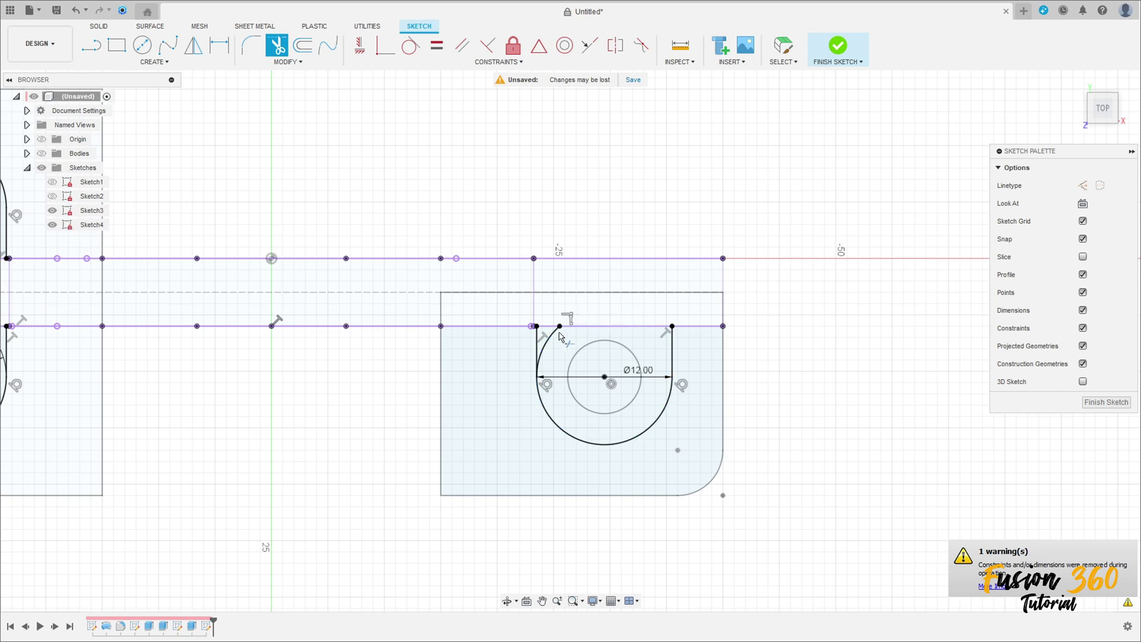
{"action": "left_click", "coordinate": [544, 326]}
Hide Sketch3 and finish the sketch of the U-shaped outlines
{"action": "scroll", "coordinate": [544, 326], "scroll_direction": "down", "scroll_amount": 2}
{"action": "middle_click_drag", "start_coordinate": [426, 410], "coordinate": [592, 410]}
{"action": "mouse_move", "coordinate": [489, 419]}
{"action": "middle_mouse_down", "text": "shift"}
{"action": "mouse_move", "coordinate": [285, 344]}
{"action": "mouse_move", "coordinate": [10, 220]}
{"action": "middle_mouse_up", "text": "shift"}
{"action": "left_click", "coordinate": [51, 211]}
{"action": "middle_click_drag", "start_coordinate": [522, 310], "coordinate": [521, 311], "text": "shift"}
{"action": "key", "text": "t"}
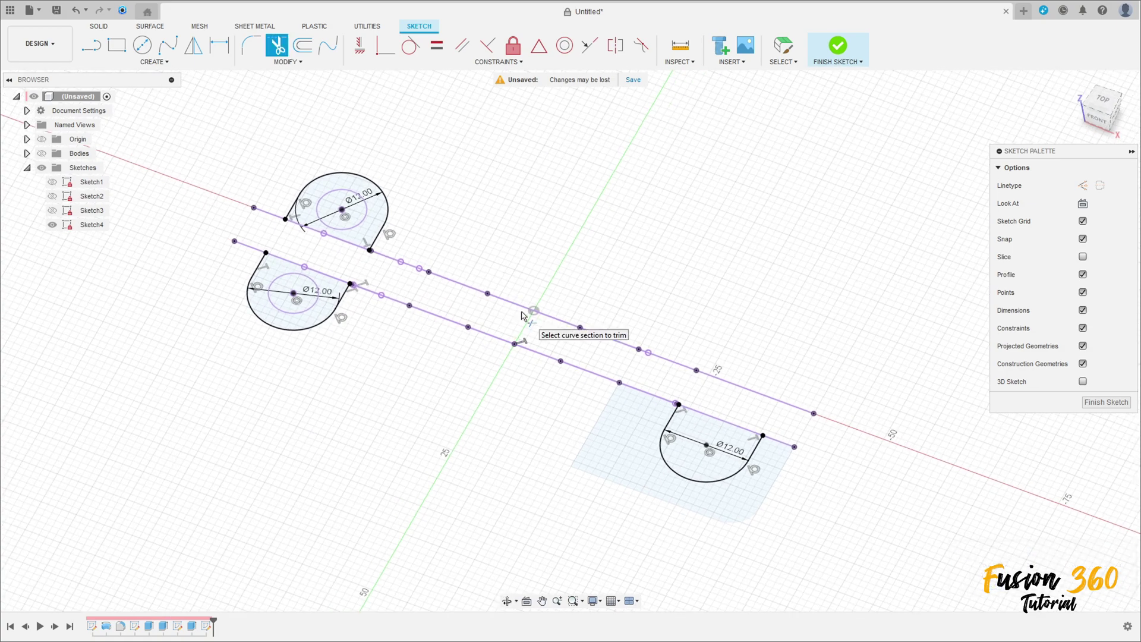
{"action": "left_click", "coordinate": [835, 49]}
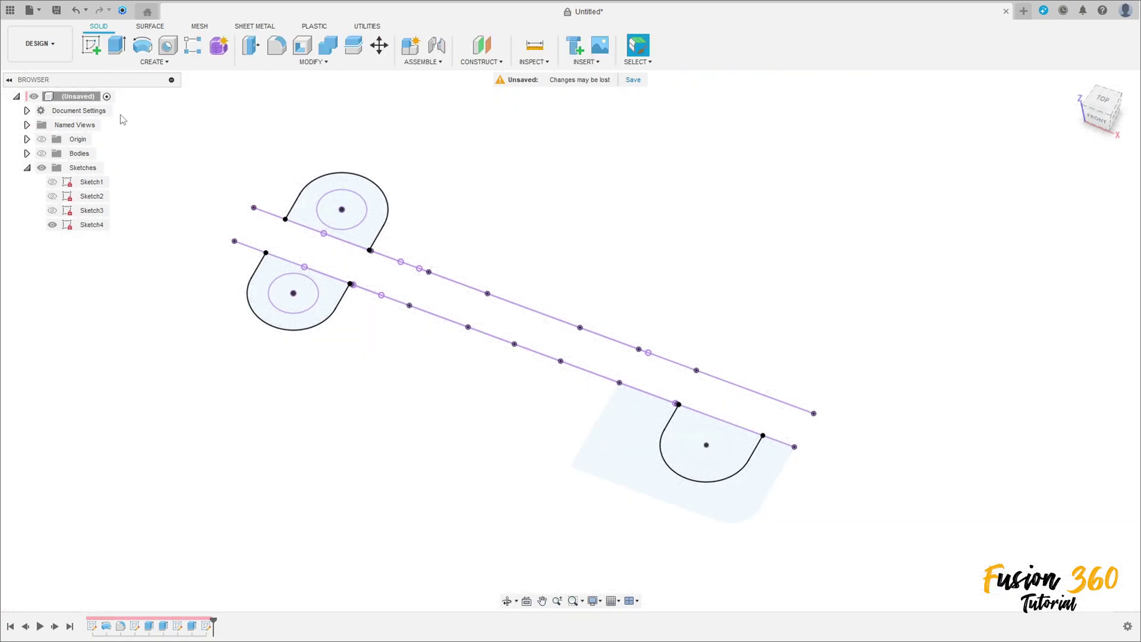
Show the bodies and extrude the three U-shaped profiles around the holes 1 mm upward, joined to the foot plates
{"action": "left_click", "coordinate": [42, 154]}
{"action": "left_click", "coordinate": [116, 53]}
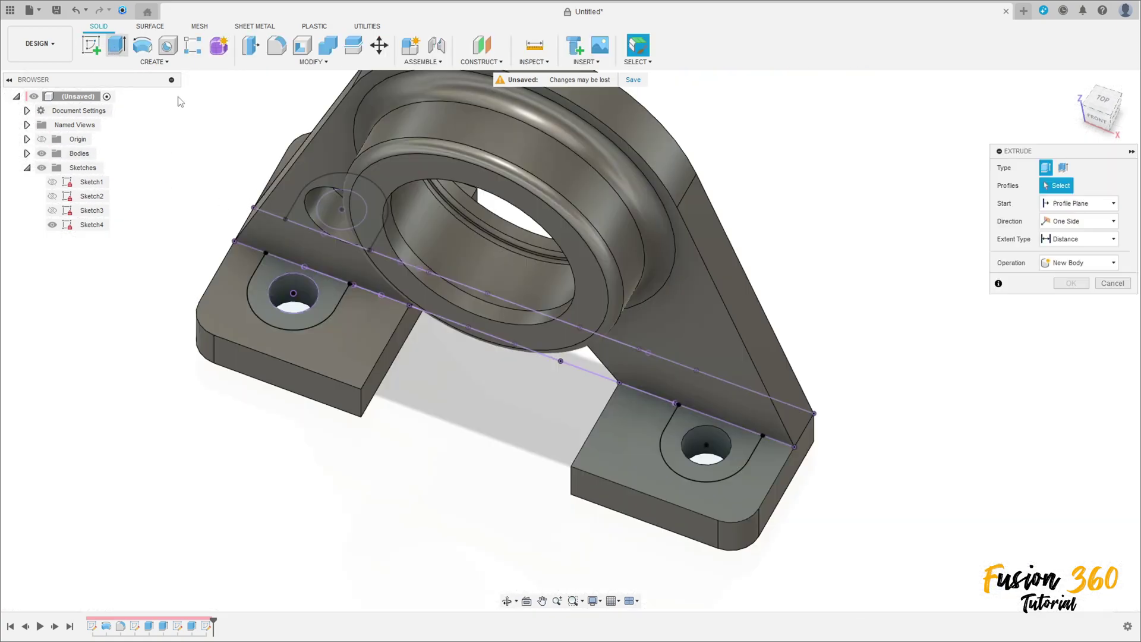
{"action": "left_click", "coordinate": [325, 287]}
{"action": "left_click", "coordinate": [672, 452]}
{"action": "middle_click_drag", "start_coordinate": [671, 451], "coordinate": [579, 387], "text": "shift"}
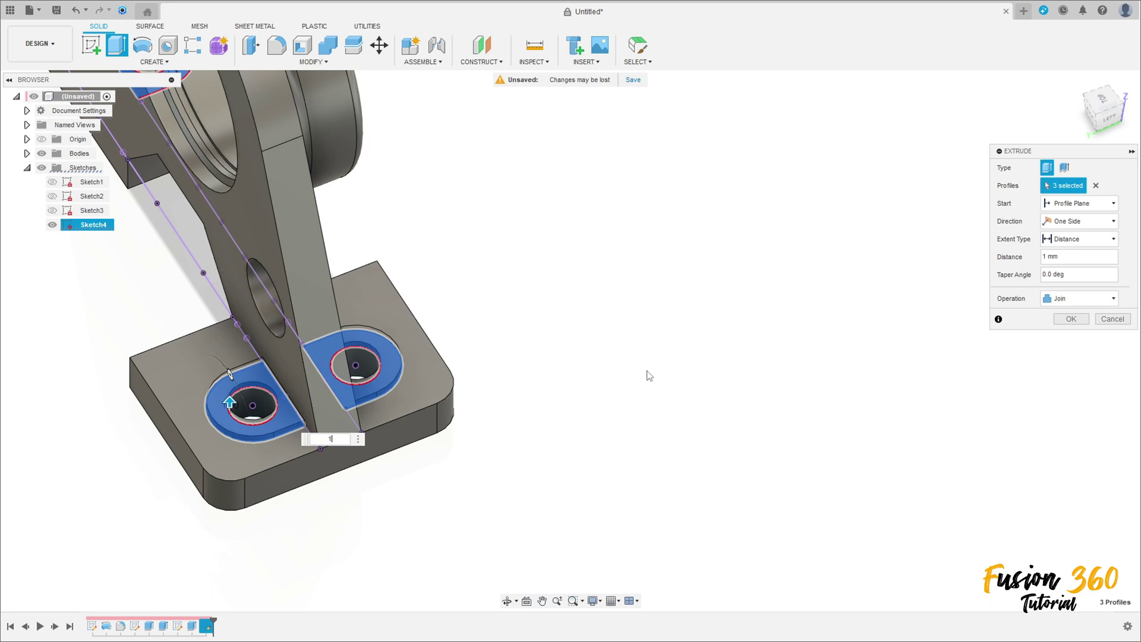
{"action": "key", "text": "Return"}
Fillet the base edges of the three raised pads around the holes with a 0.75 mm radius
{"action": "middle_click_drag", "start_coordinate": [558, 312], "coordinate": [765, 417], "text": "shift"}
{"action": "key", "text": "F6"}
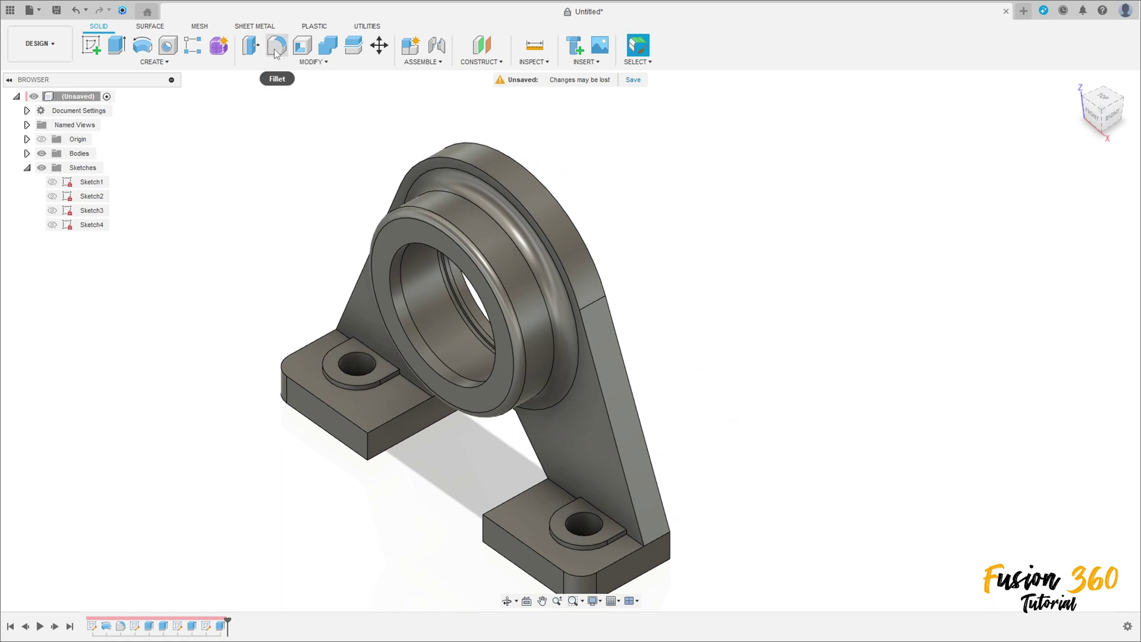
{"action": "scroll", "coordinate": [493, 538], "scroll_direction": "up", "scroll_amount": 3}
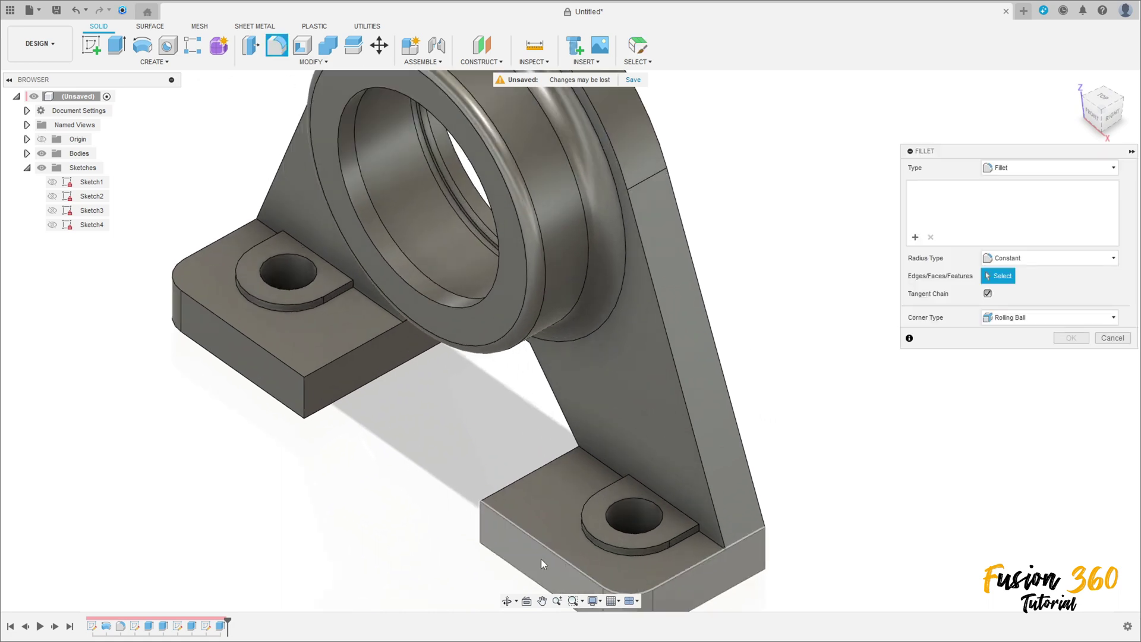
{"action": "left_click", "coordinate": [615, 554]}
{"action": "left_click", "coordinate": [273, 308]}
{"action": "middle_click_drag", "start_coordinate": [273, 308], "coordinate": [350, 397], "text": "shift"}
{"action": "left_click", "coordinate": [341, 381]}
{"action": "type", "text": "0,75"}
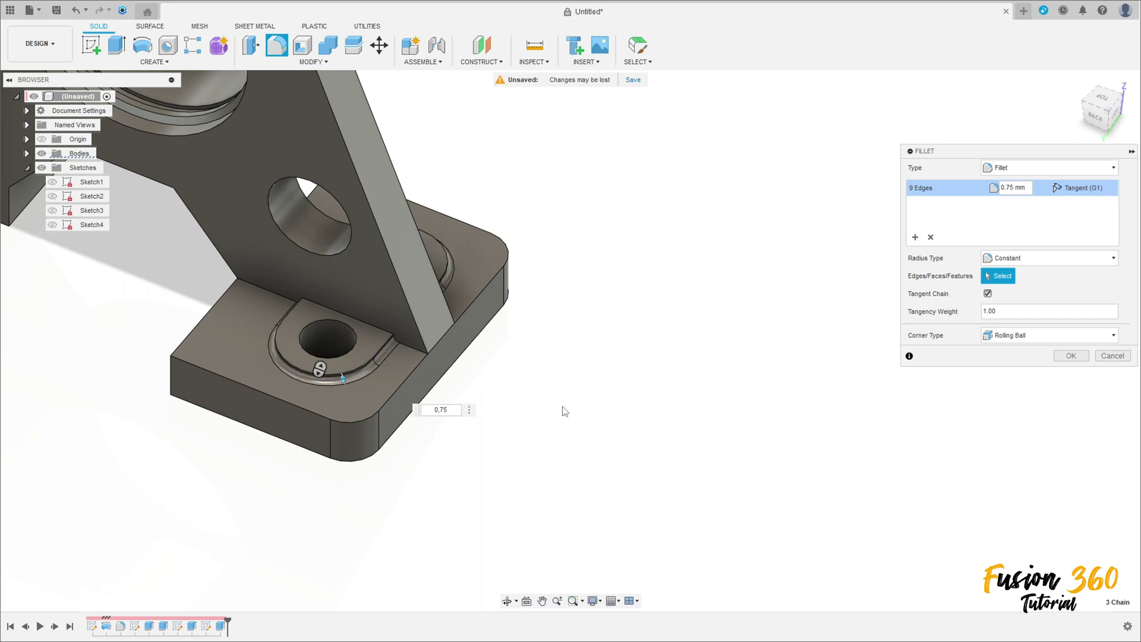
{"action": "key", "text": "Return"}
Start a new sketch on the front face of the single-hole foot plate
{"action": "key", "text": "F6"}
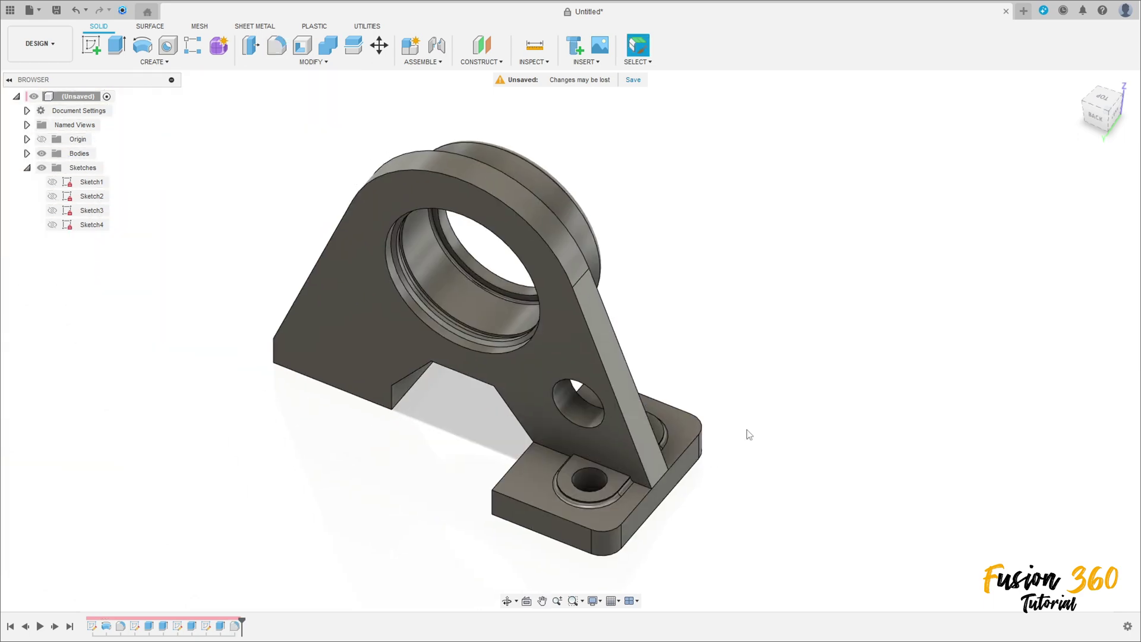
{"action": "left_click", "coordinate": [1085, 109]}
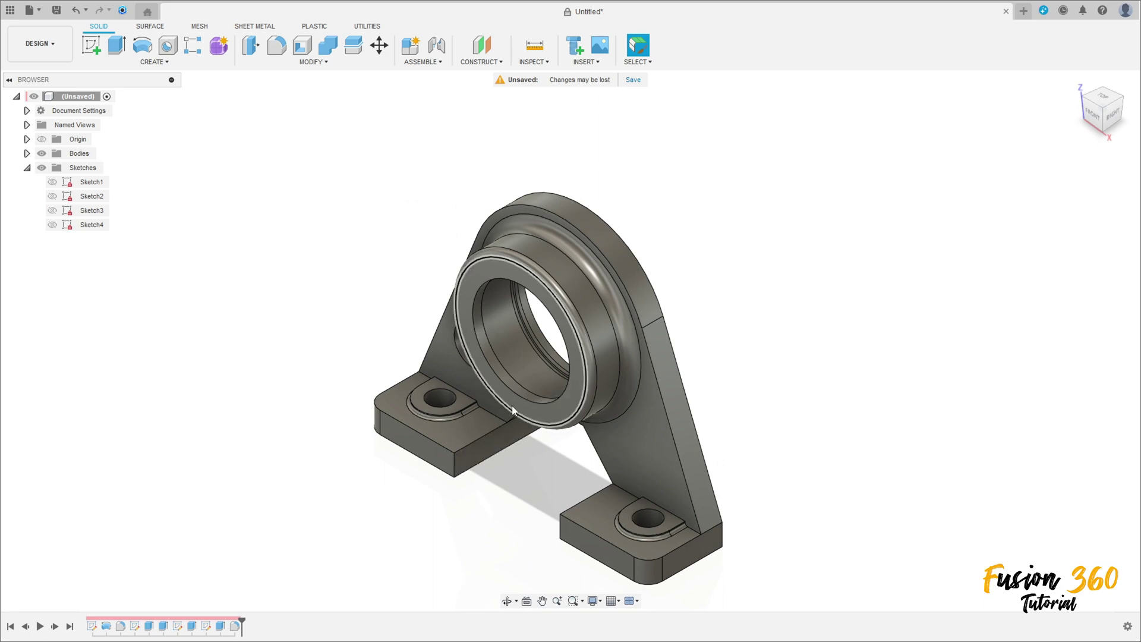
{"action": "left_click", "coordinate": [91, 44]}
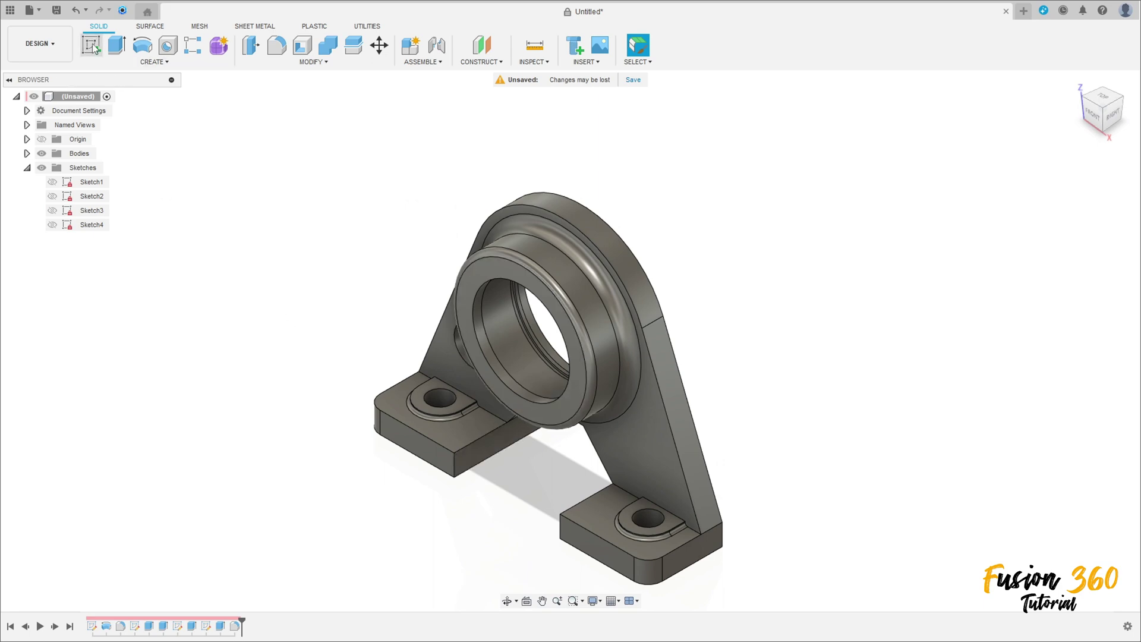
{"action": "left_click", "coordinate": [576, 533]}
{"action": "scroll", "coordinate": [553, 344], "scroll_direction": "up", "scroll_amount": 2}
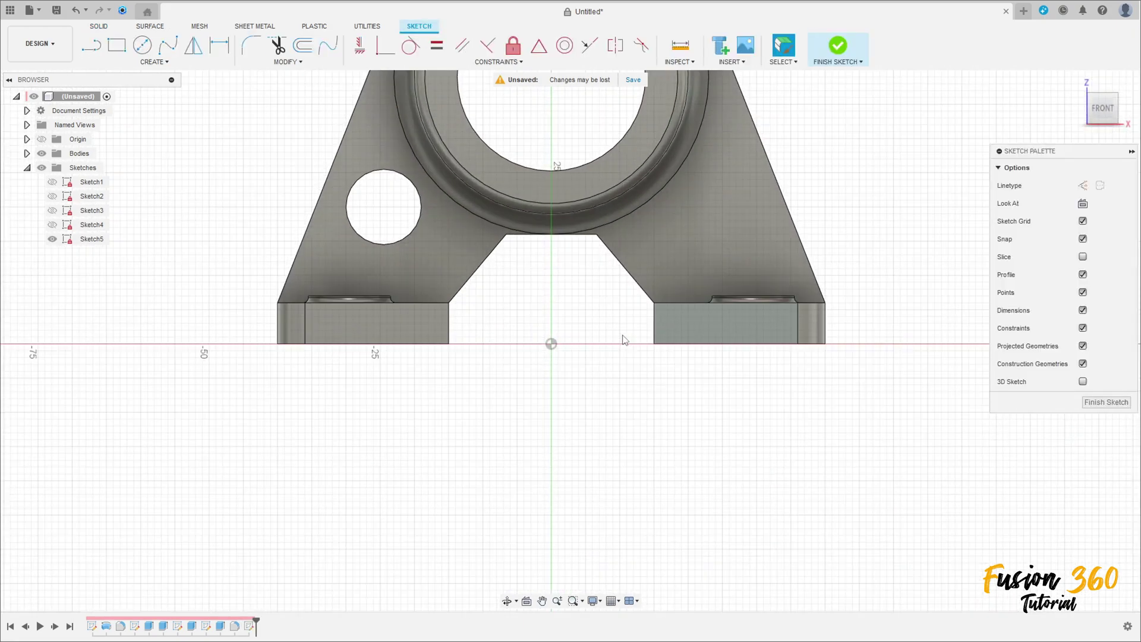
{"action": "middle_click_drag", "start_coordinate": [623, 372], "coordinate": [626, 487]}
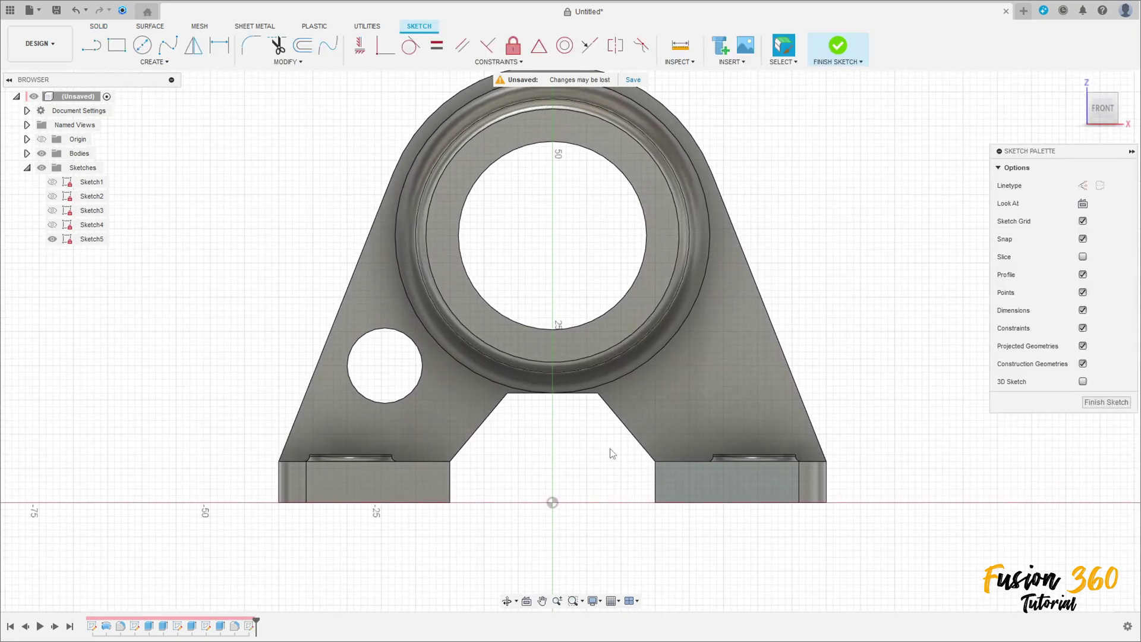
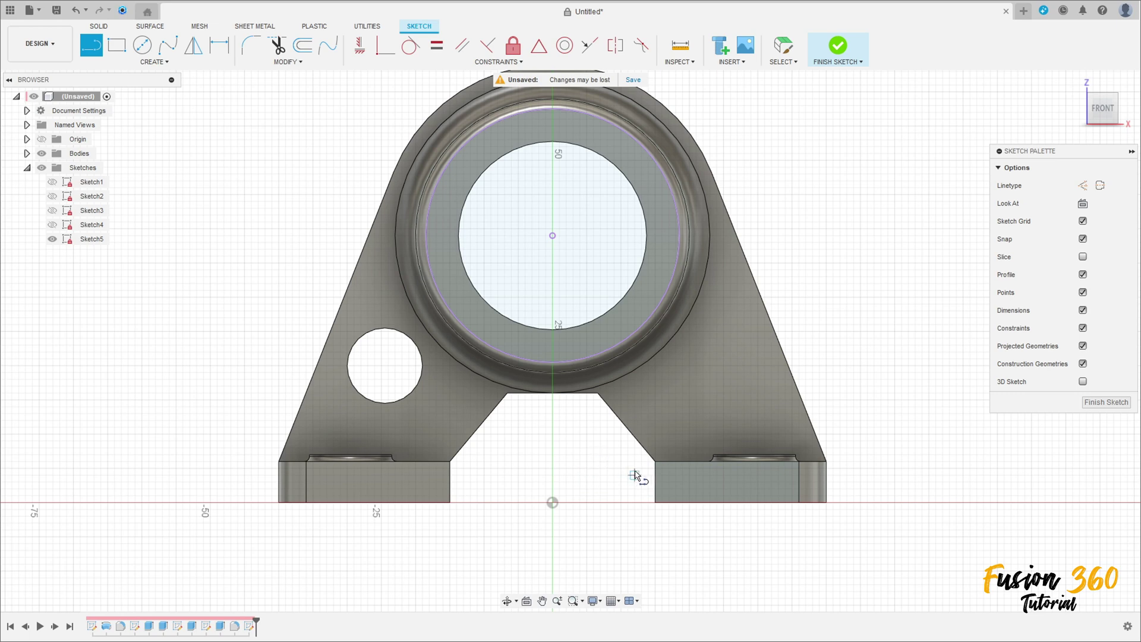
Draw a slanted line about 19.2 mm long from the single-hole plate's inner upper corner to the projected ring circle
{"action": "left_click", "coordinate": [655, 462]}
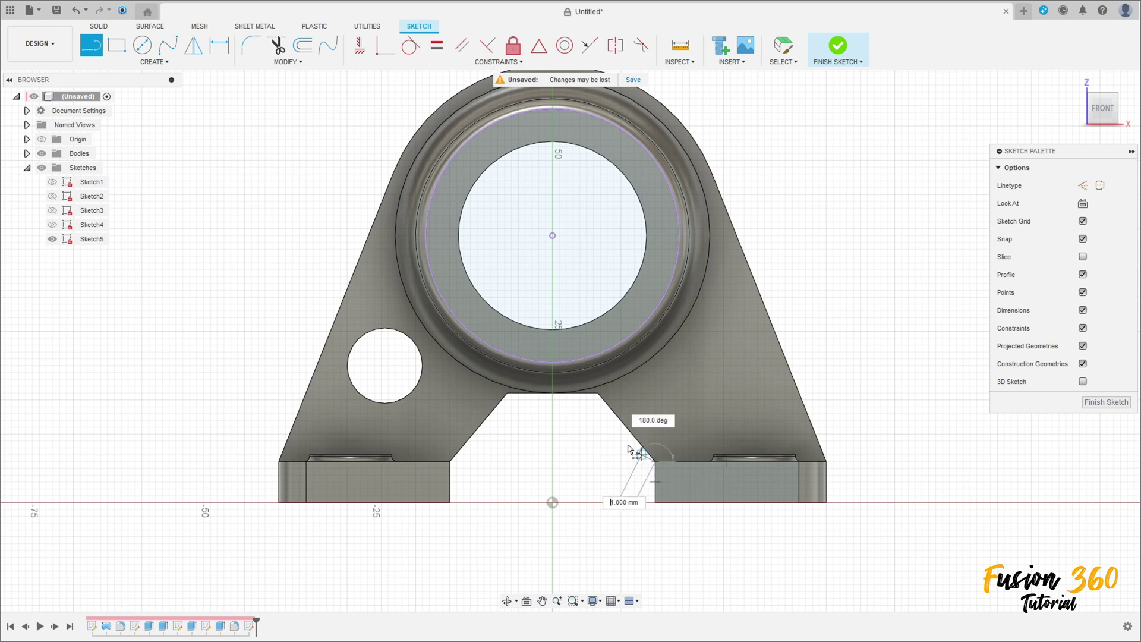
{"action": "left_click", "coordinate": [570, 364]}
{"action": "scroll", "coordinate": [603, 453], "scroll_direction": "up", "scroll_amount": 3}
{"action": "key", "text": "Escape"}
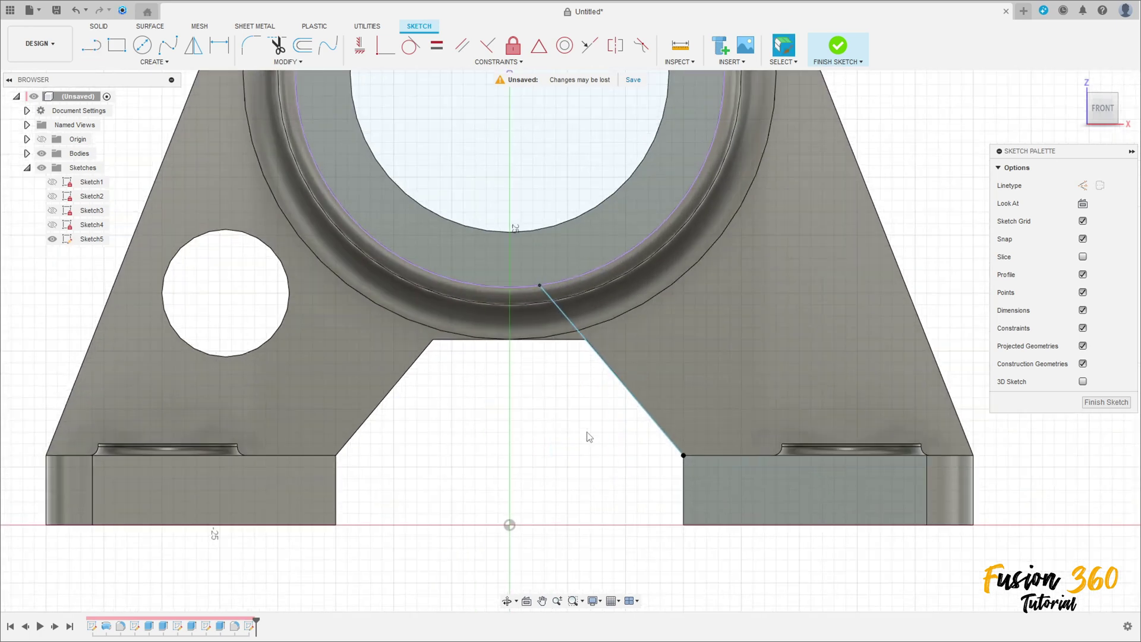
{"action": "middle_click_drag", "start_coordinate": [579, 387], "coordinate": [562, 386], "text": "shift"}
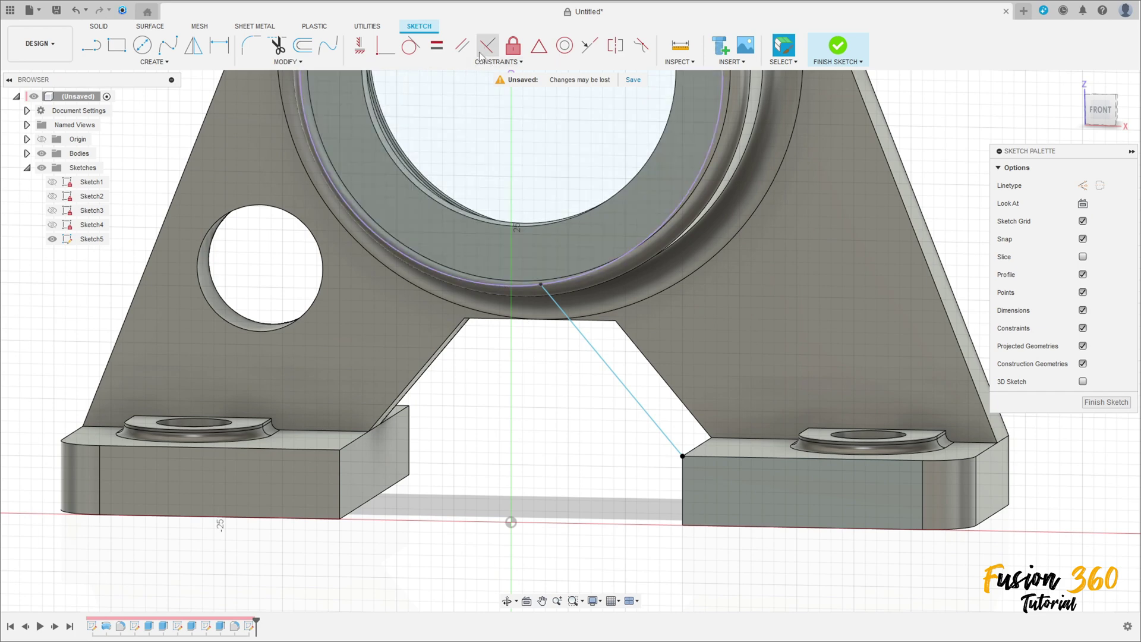
{"action": "left_click", "coordinate": [588, 52]}
{"action": "left_click", "coordinate": [600, 357]}
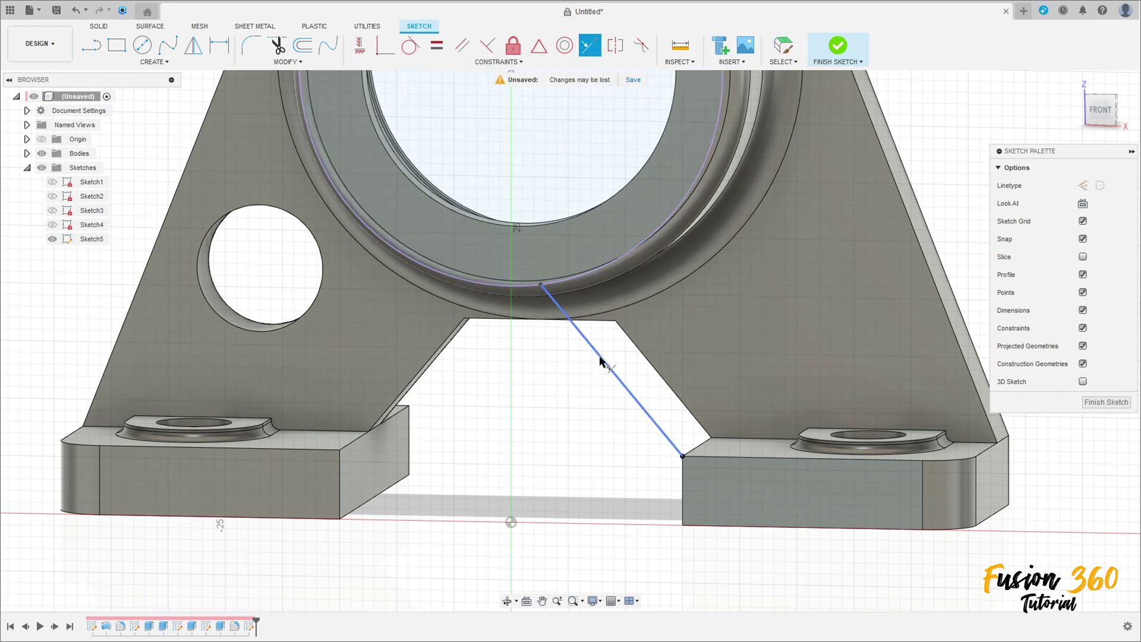
{"action": "middle_click_drag", "start_coordinate": [660, 380], "coordinate": [667, 377], "text": "shift"}
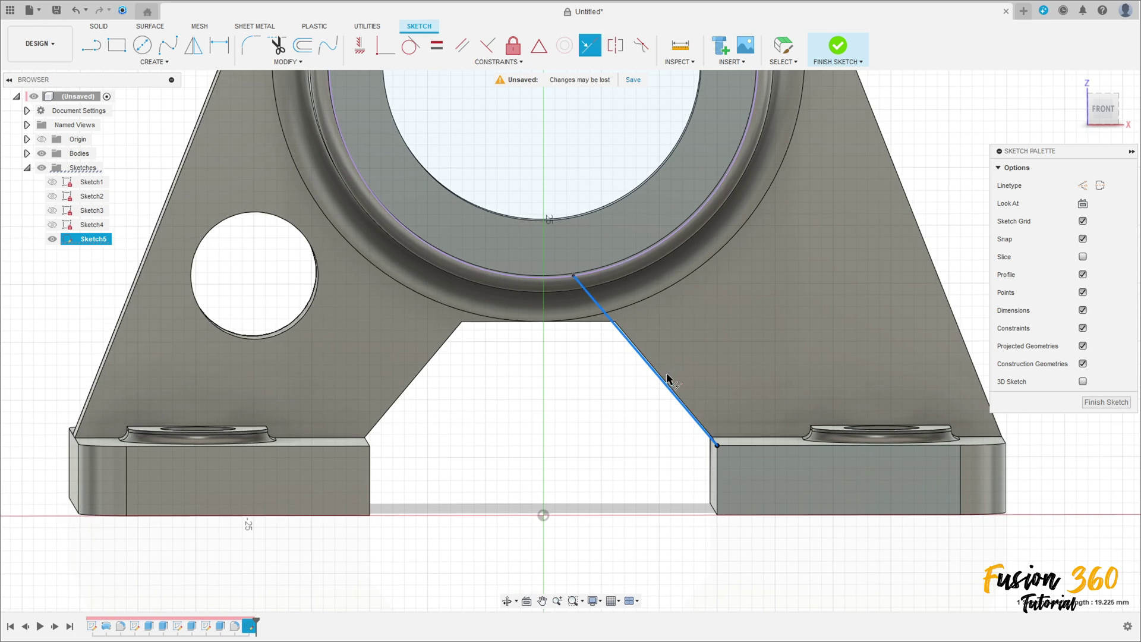
{"action": "key", "text": "Escape"}
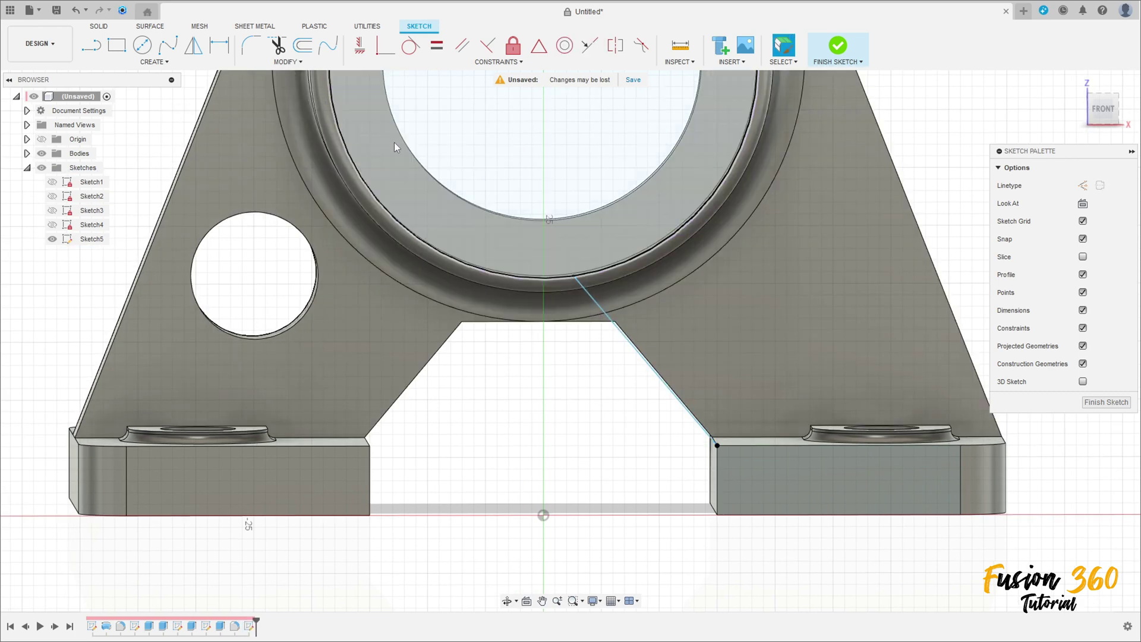
Draw a vertical construction line from the origin up to the projected ring circle
{"action": "left_click", "coordinate": [95, 48]}
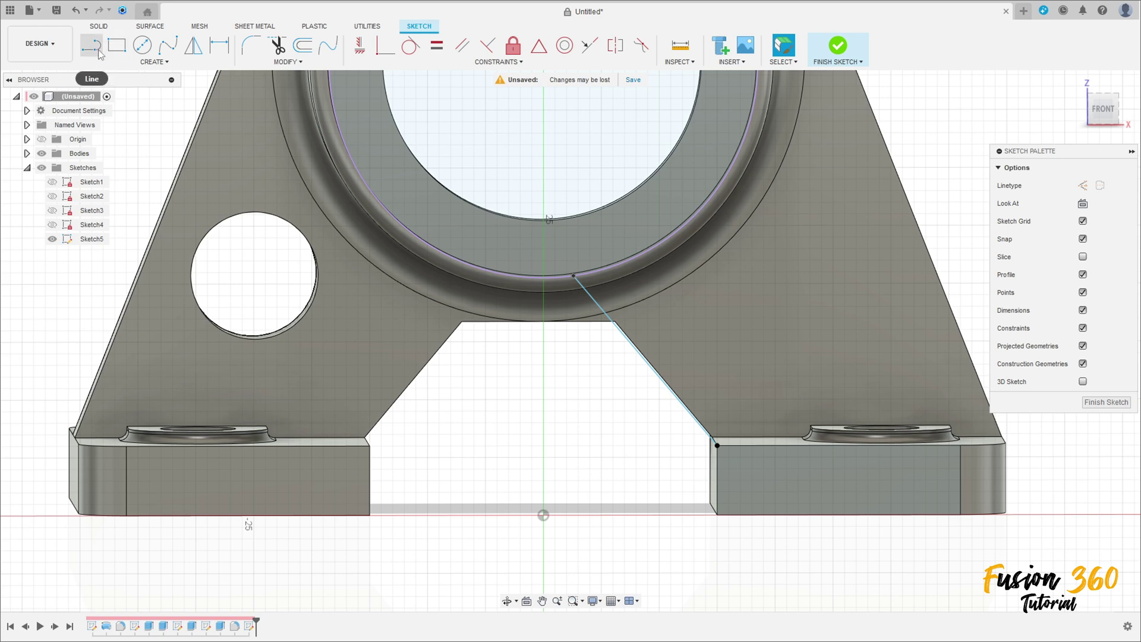
{"action": "left_click", "coordinate": [99, 52]}
{"action": "left_click", "coordinate": [1083, 184]}
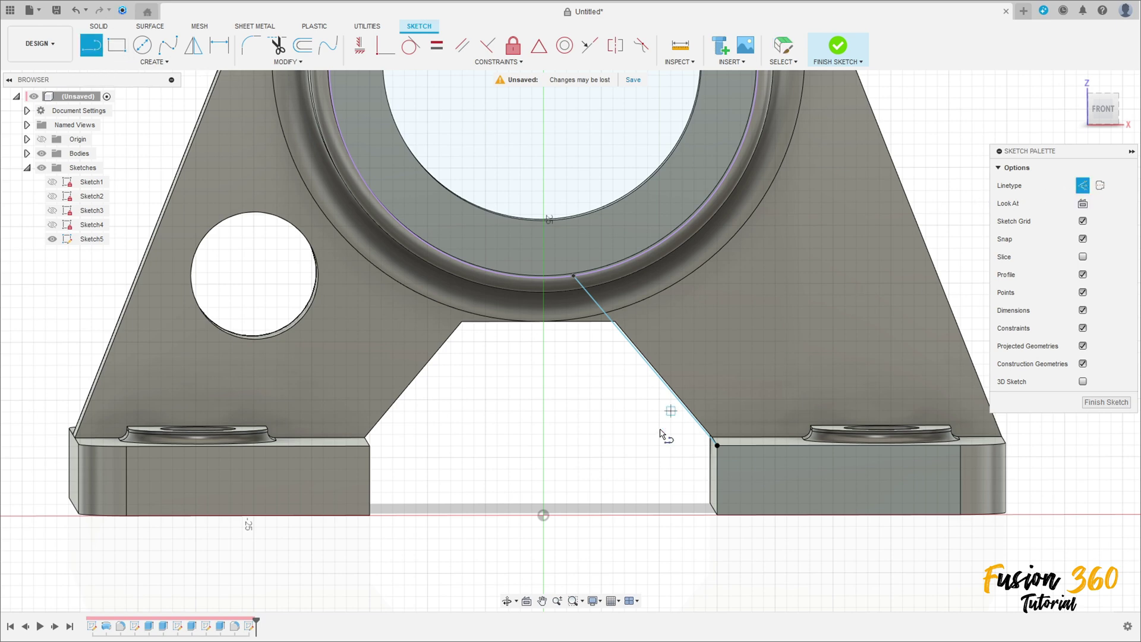
{"action": "left_click", "coordinate": [542, 514]}
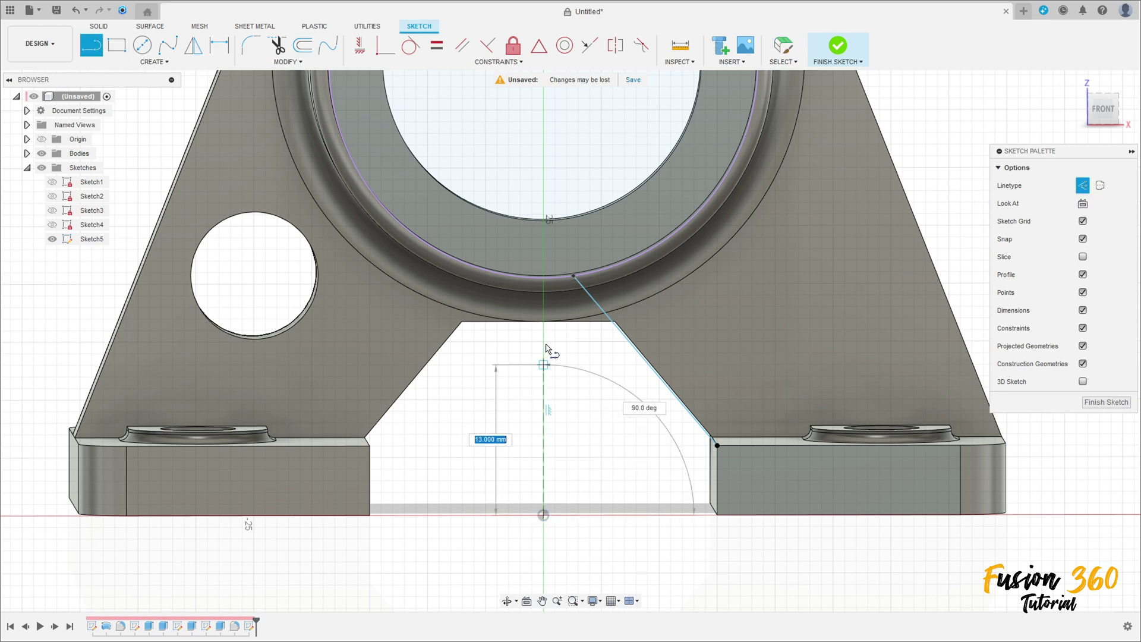
{"action": "left_click", "coordinate": [543, 277]}
{"action": "key", "text": "Escape"}
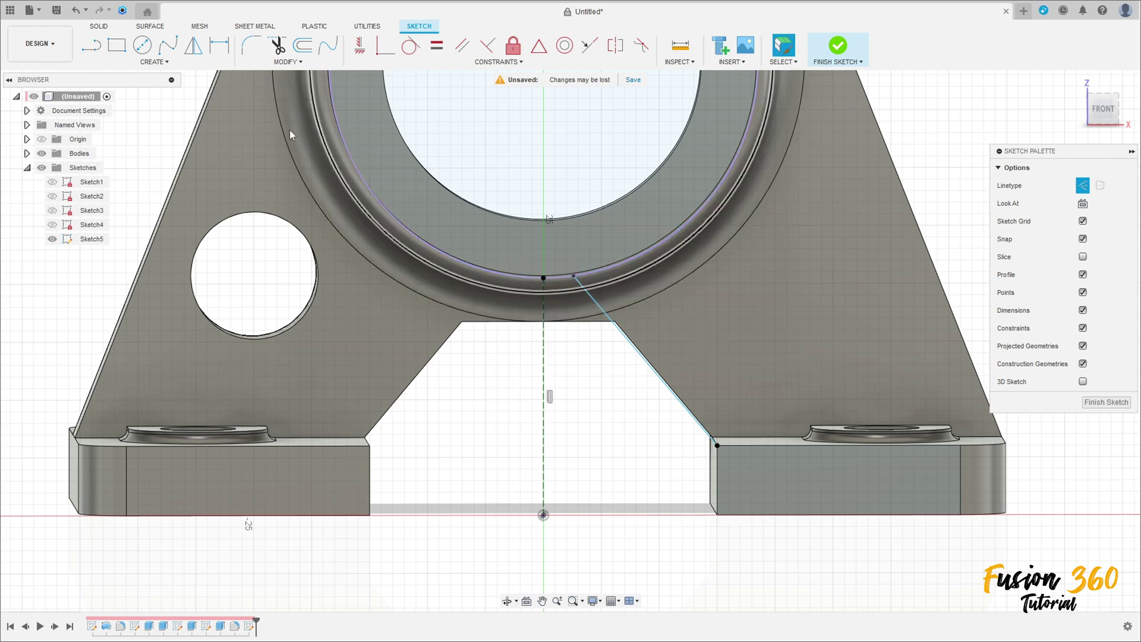
Dimension the angle between the vertical construction line and the slanted line as 40 degrees
{"action": "left_click", "coordinate": [219, 45]}
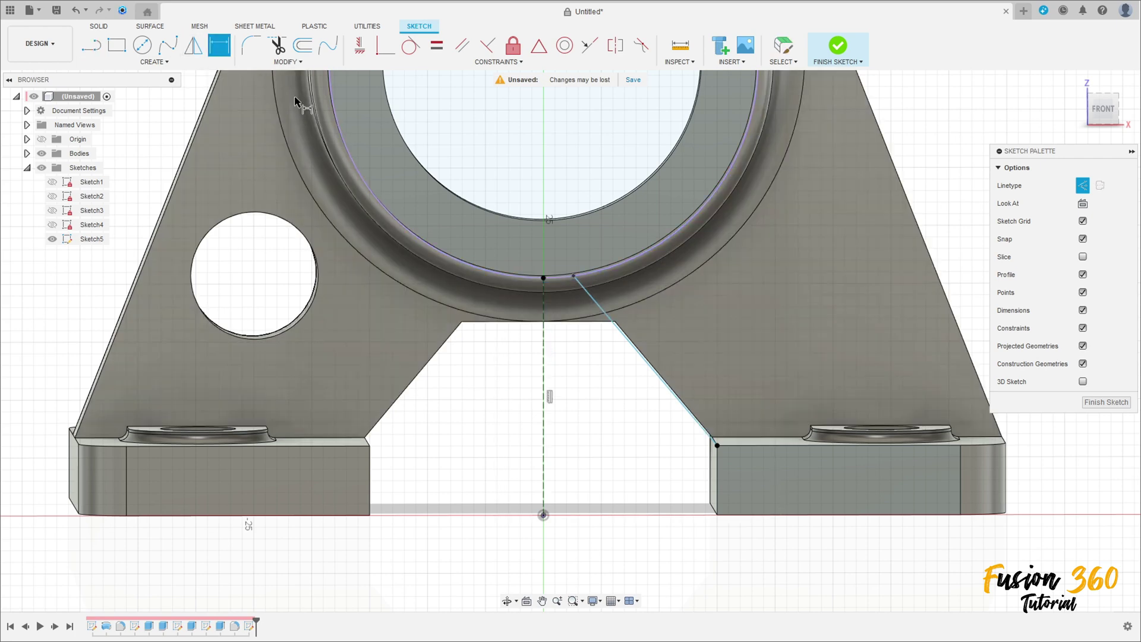
{"action": "left_click", "coordinate": [545, 372]}
{"action": "left_click", "coordinate": [640, 356]}
{"action": "left_click", "coordinate": [615, 387]}
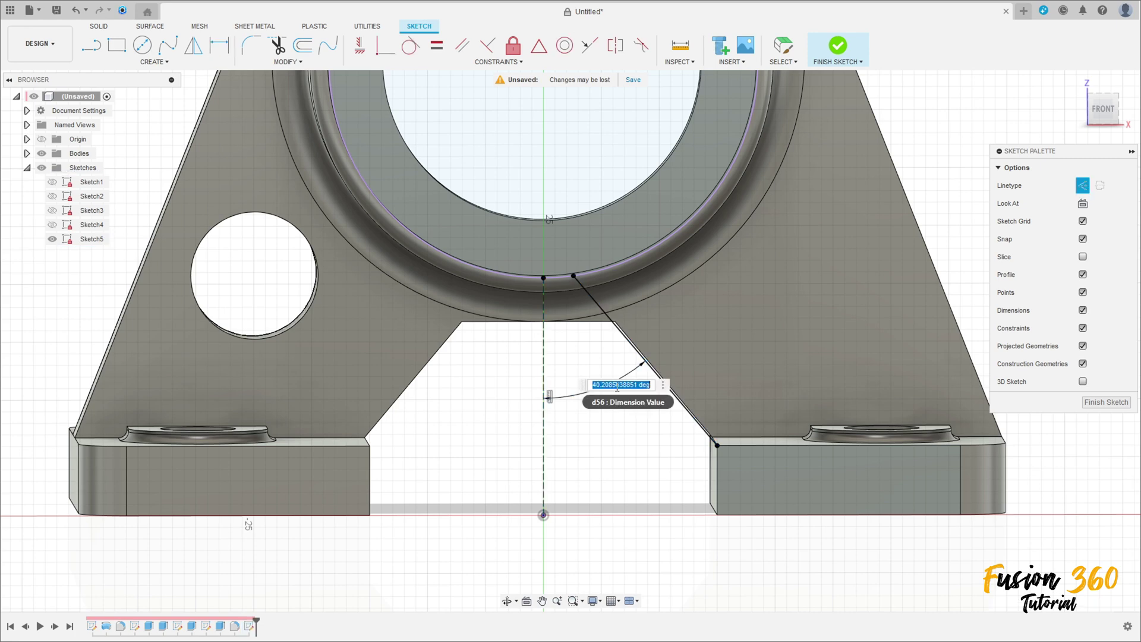
{"action": "type", "text": "40"}
{"action": "key", "text": "Return"}
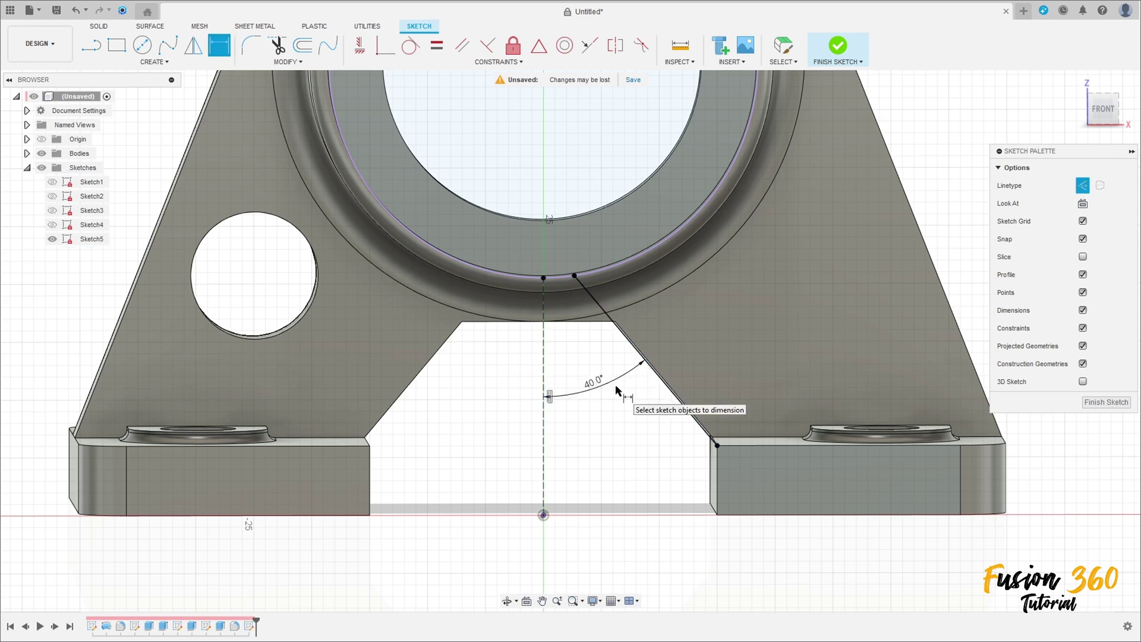
Draw a second, solid slanted line about 20.8 mm long from the projected ring circle to the single-hole plate's upper edge
{"action": "left_click", "coordinate": [1104, 113]}
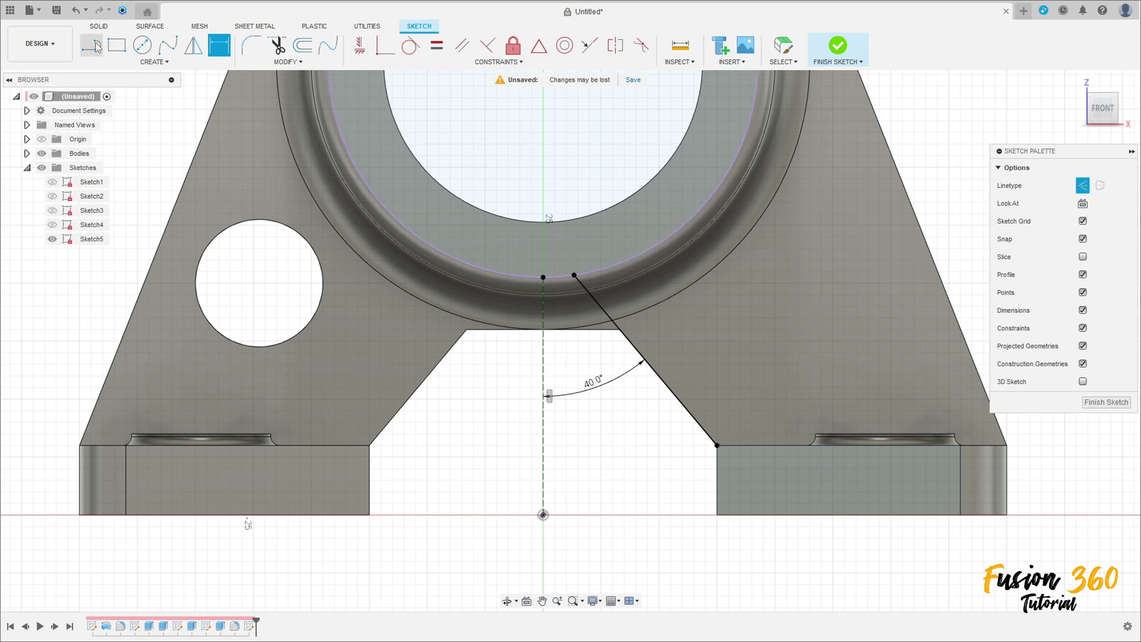
{"action": "key", "text": "l"}
{"action": "left_click", "coordinate": [618, 265]}
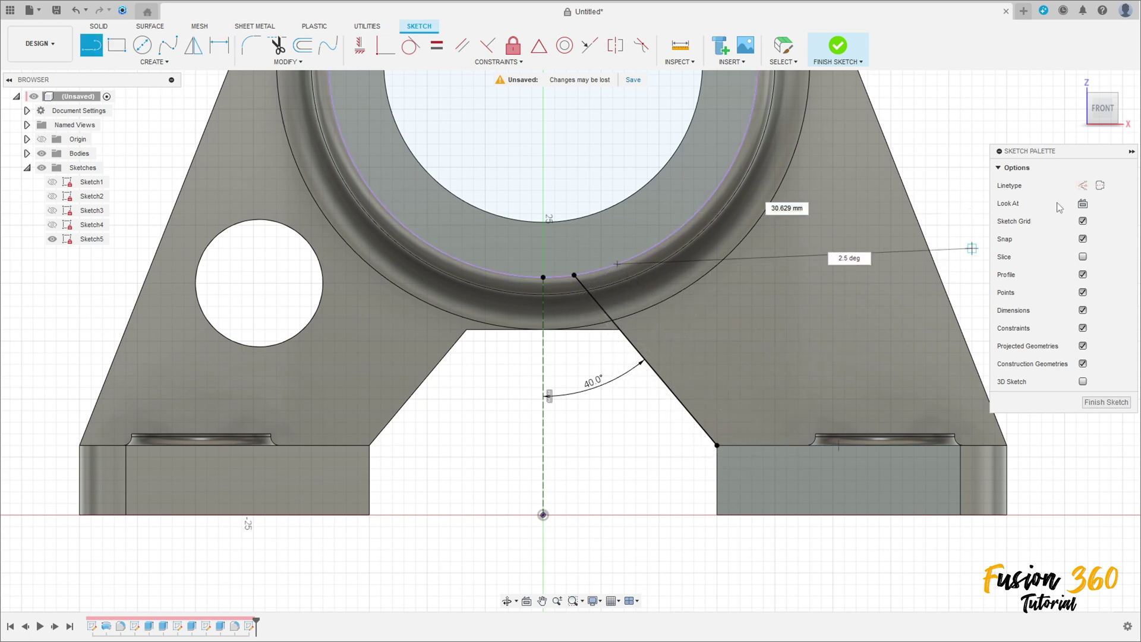
{"action": "left_click", "coordinate": [776, 445]}
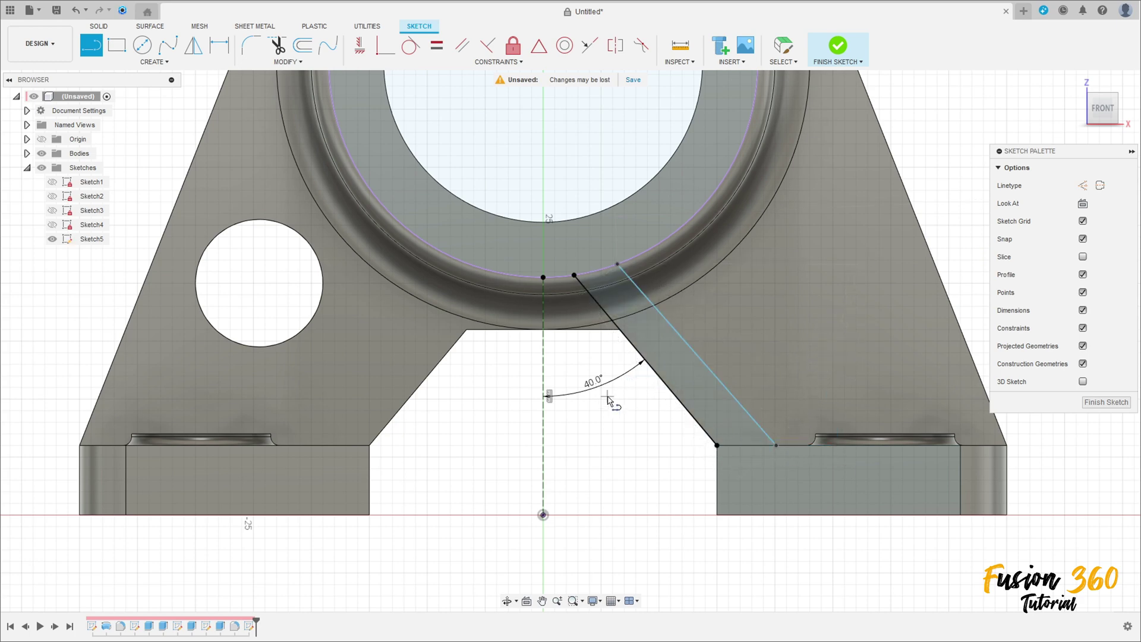
{"action": "key", "text": "Escape"}
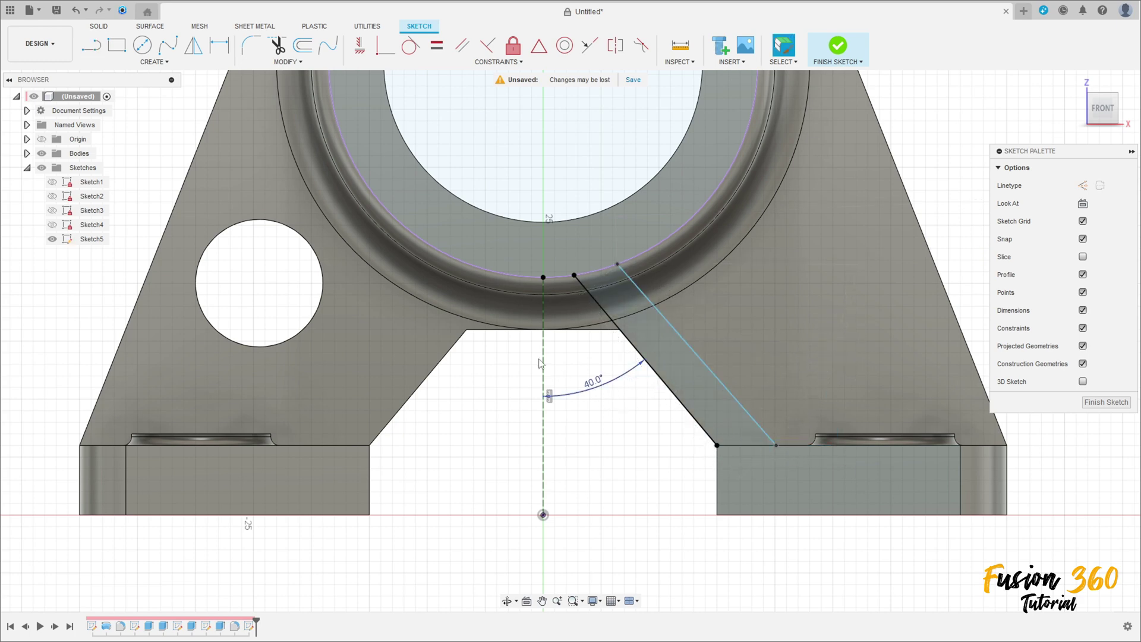
Constrain the second slanted line parallel to the first slanted line
{"action": "left_click", "coordinate": [462, 47]}
{"action": "left_click", "coordinate": [669, 336]}
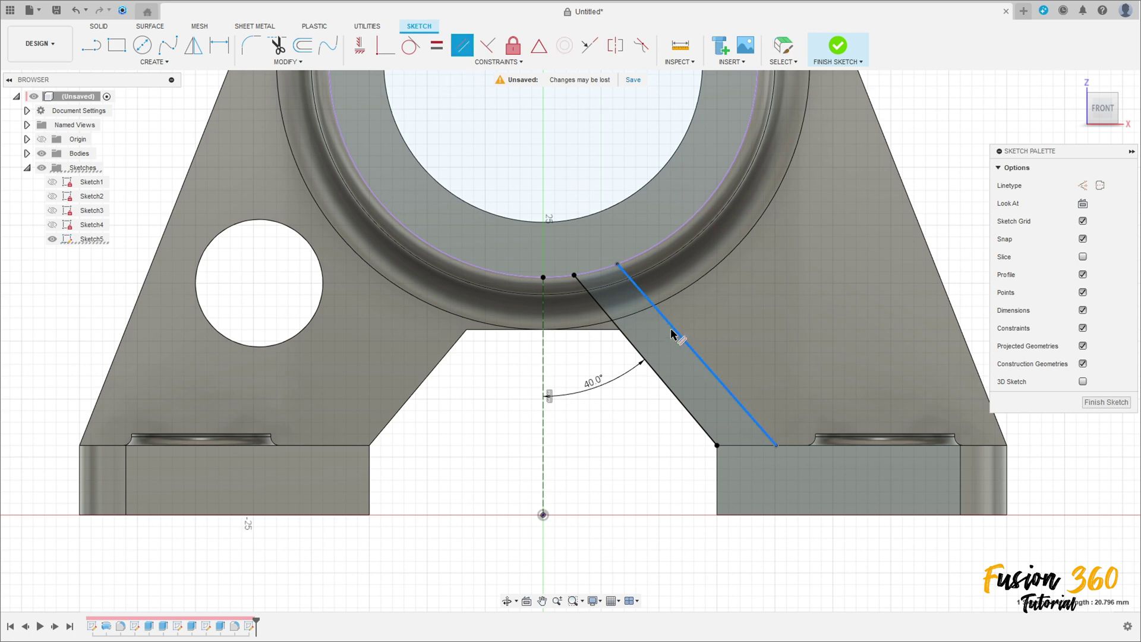
{"action": "left_click", "coordinate": [657, 375]}
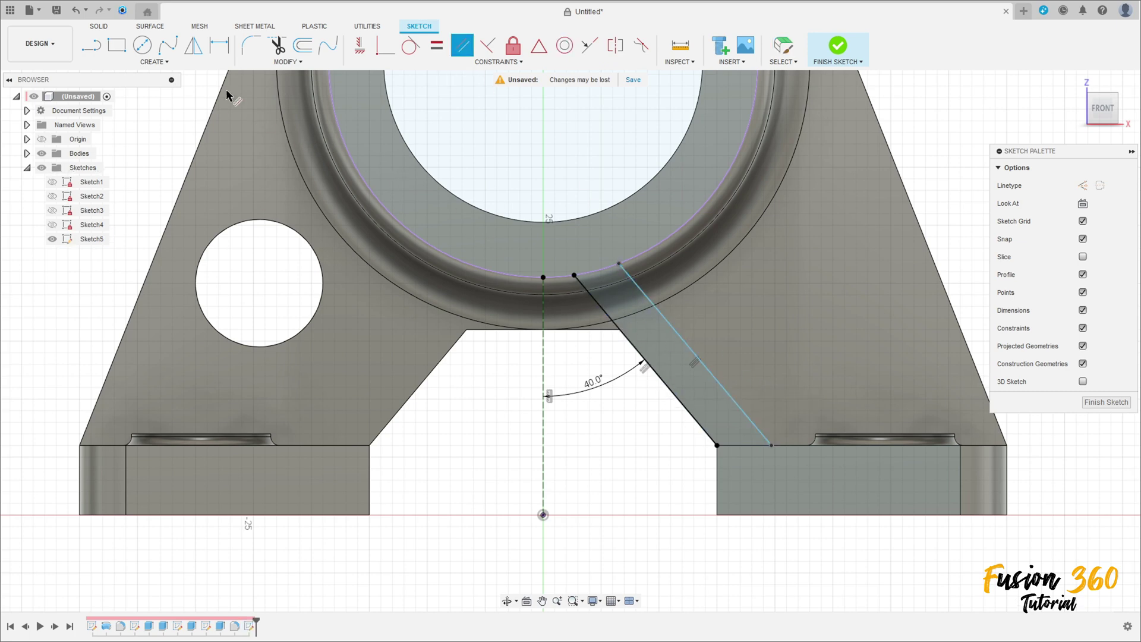
Close the rib profile with a line along the foot plate's upper edge and dimension that line as 3 mm
{"action": "key", "text": "l"}
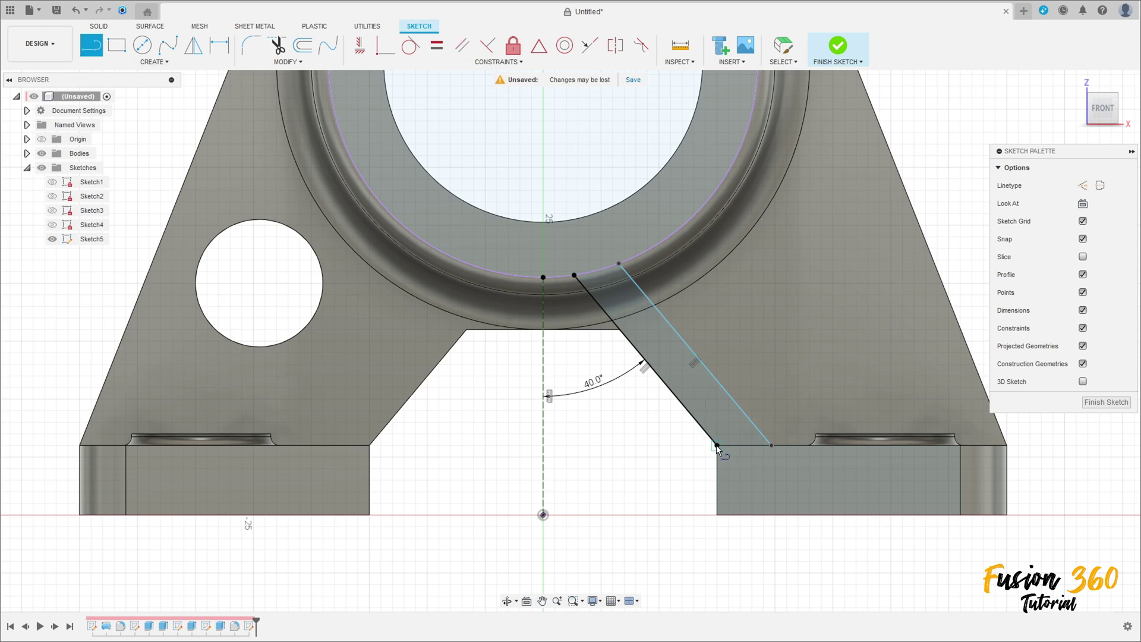
{"action": "left_click", "coordinate": [775, 448]}
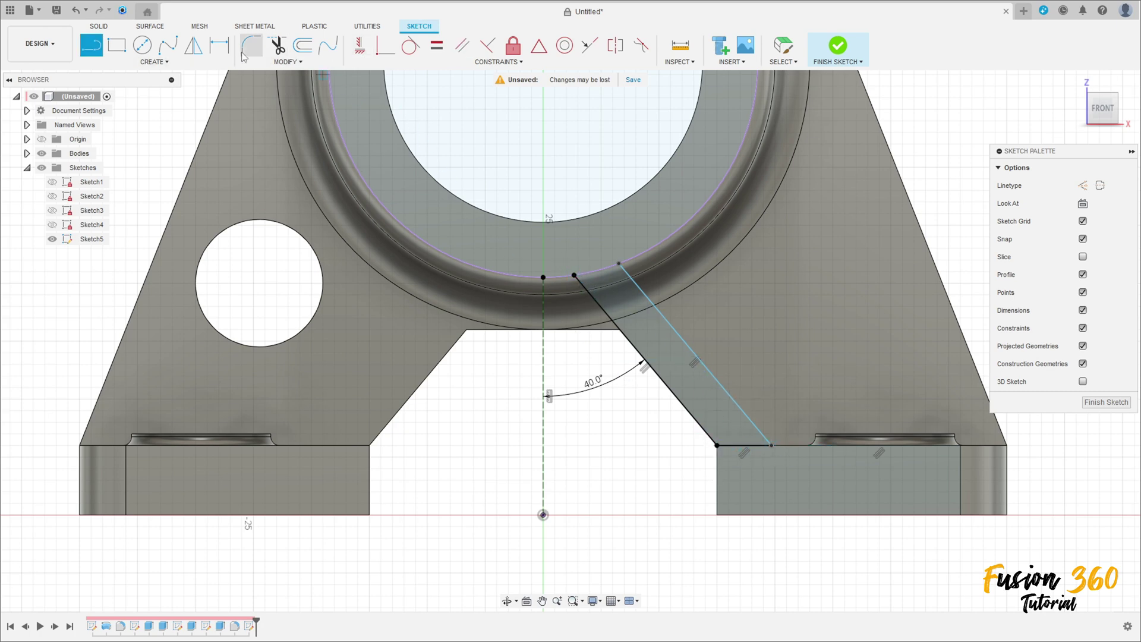
{"action": "left_click", "coordinate": [219, 44]}
{"action": "left_click", "coordinate": [747, 450]}
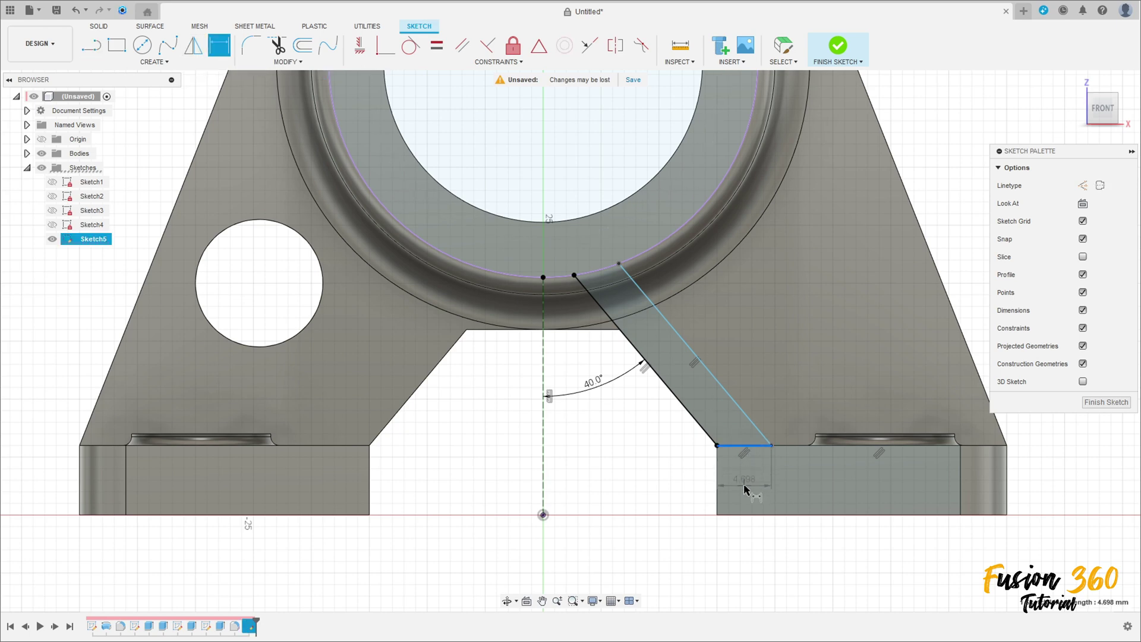
{"action": "left_click", "coordinate": [757, 484]}
{"action": "type", "text": "3"}
{"action": "key", "text": "Return"}
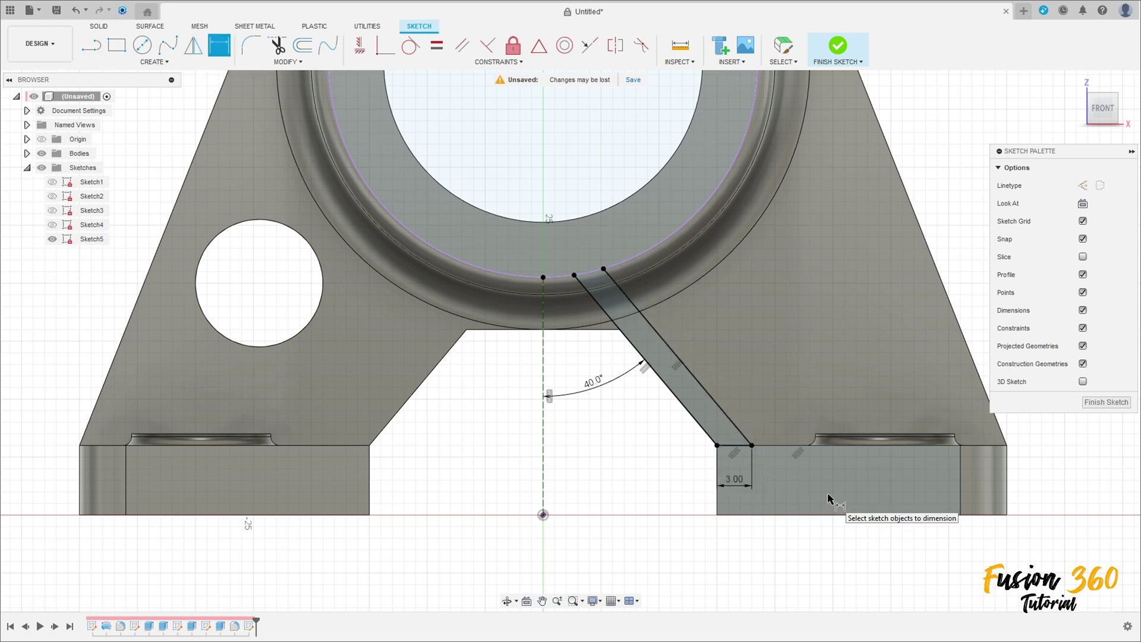
Try to dimension the distance between the two slanted lines' upper endpoints on the projected ring circle
{"action": "left_click", "coordinate": [574, 276]}
{"action": "left_click", "coordinate": [603, 269]}
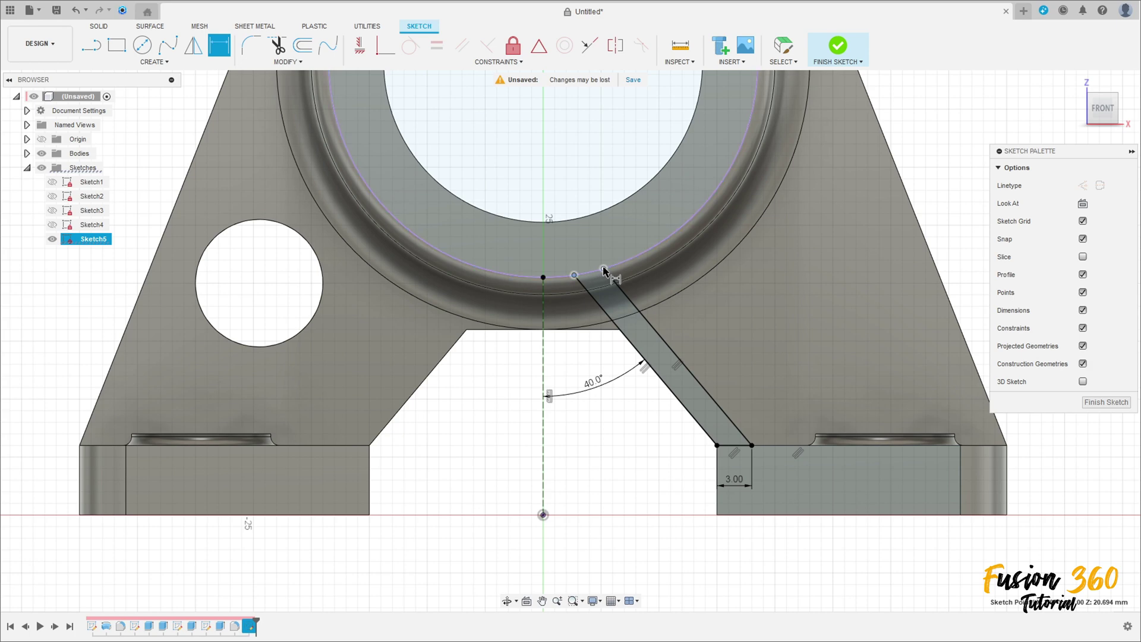
{"action": "left_click", "coordinate": [590, 240]}
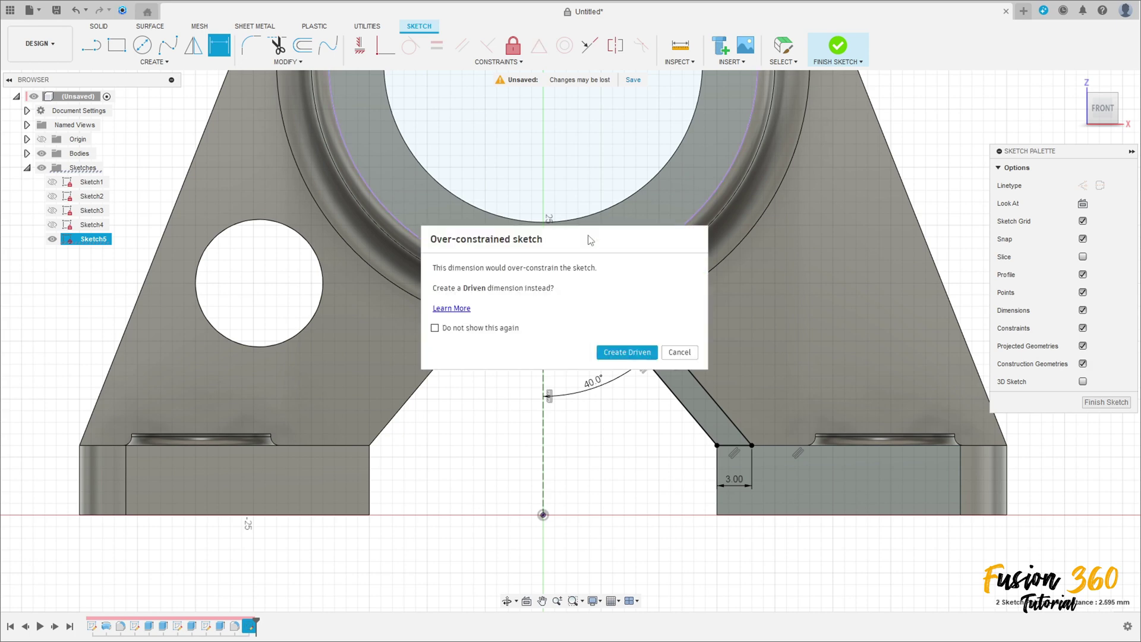
{"action": "left_click", "coordinate": [679, 353]}
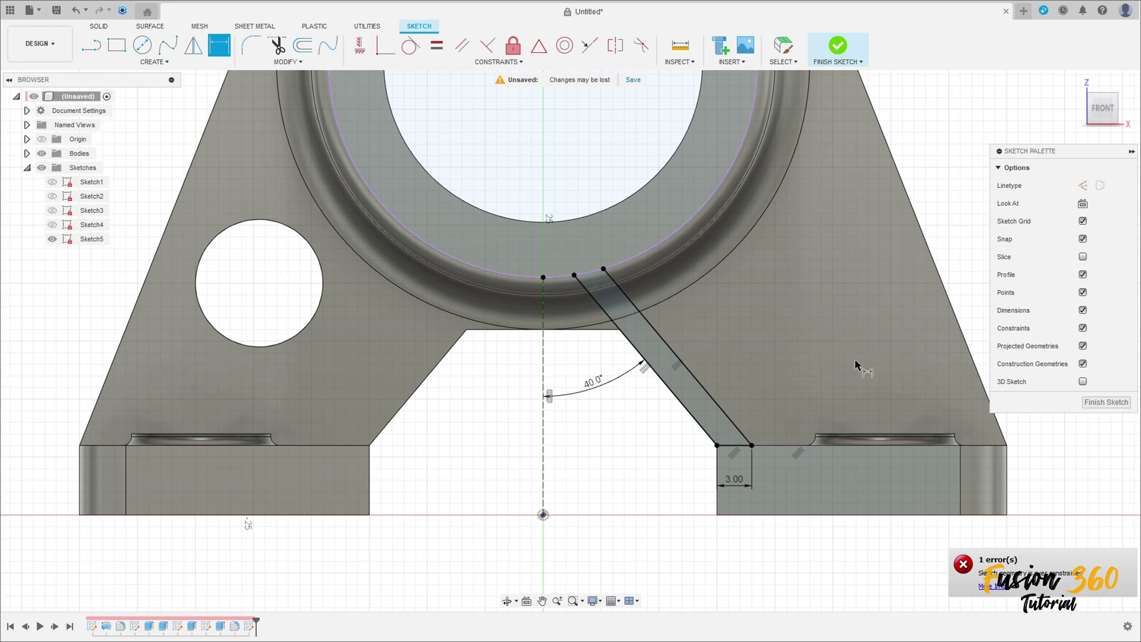
{"action": "key", "text": "Escape"}
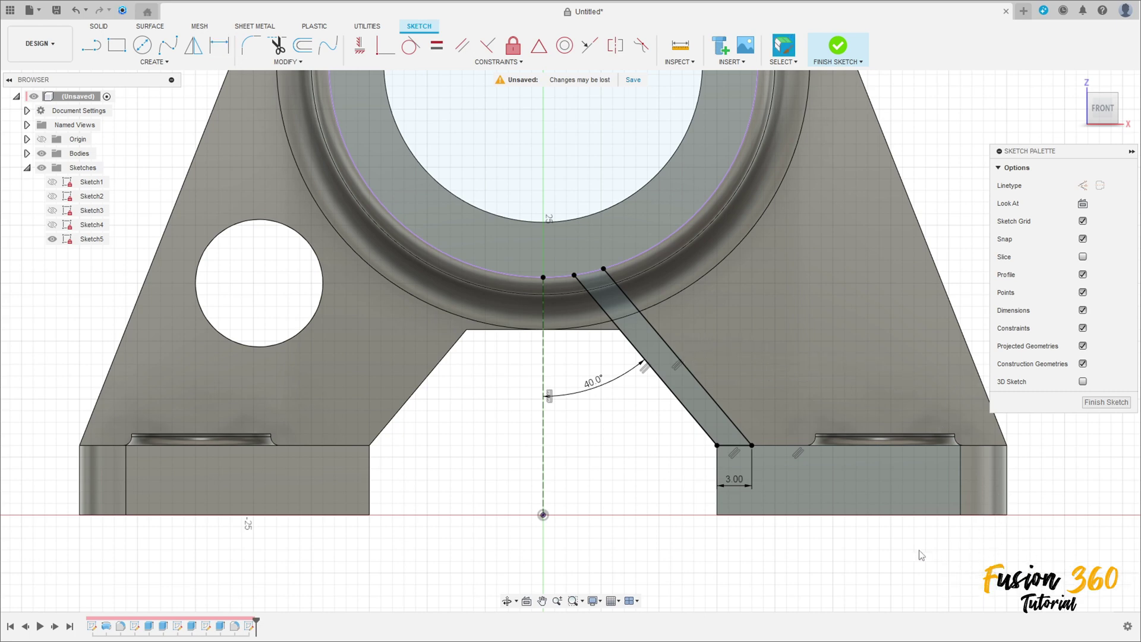
Mirror the rib profile's three lines across the vertical construction line
{"action": "scroll", "coordinate": [690, 433], "scroll_direction": "down", "scroll_amount": 2}
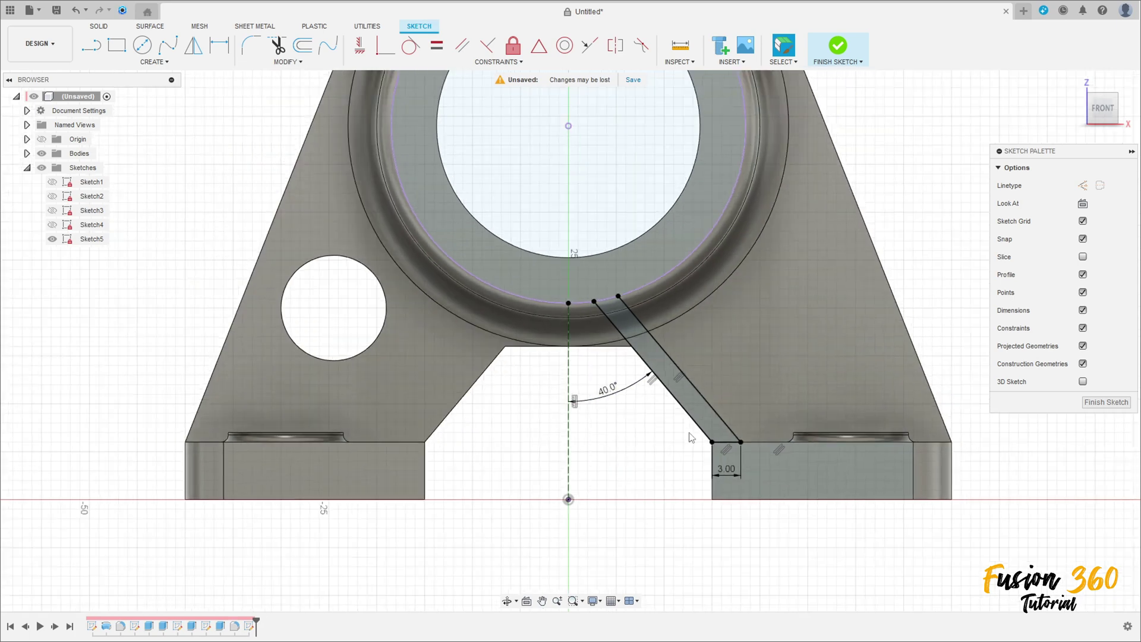
{"action": "scroll", "coordinate": [689, 433], "scroll_direction": "down", "scroll_amount": 2}
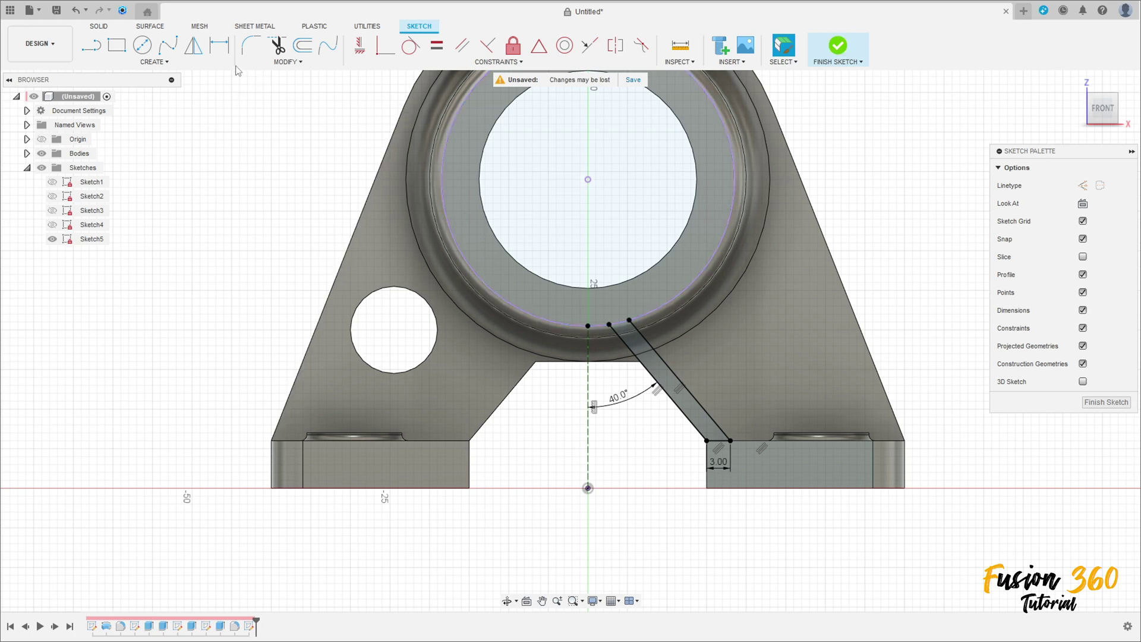
{"action": "left_click", "coordinate": [196, 55]}
{"action": "scroll", "coordinate": [609, 368], "scroll_direction": "up", "scroll_amount": 3}
{"action": "left_click", "coordinate": [677, 383]}
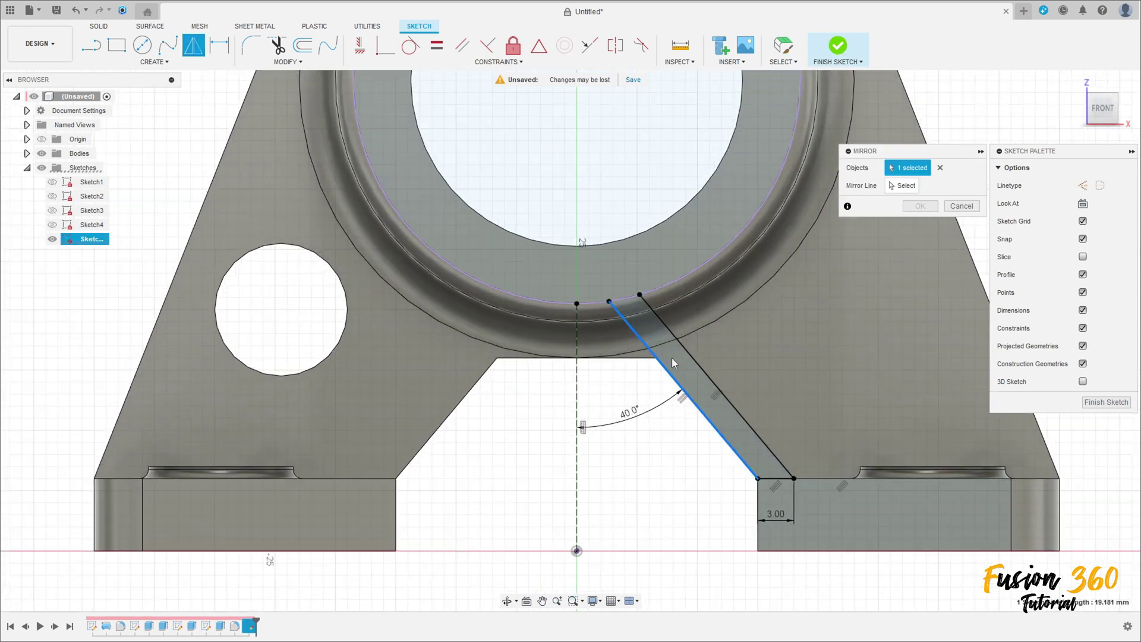
{"action": "left_click", "coordinate": [693, 361]}
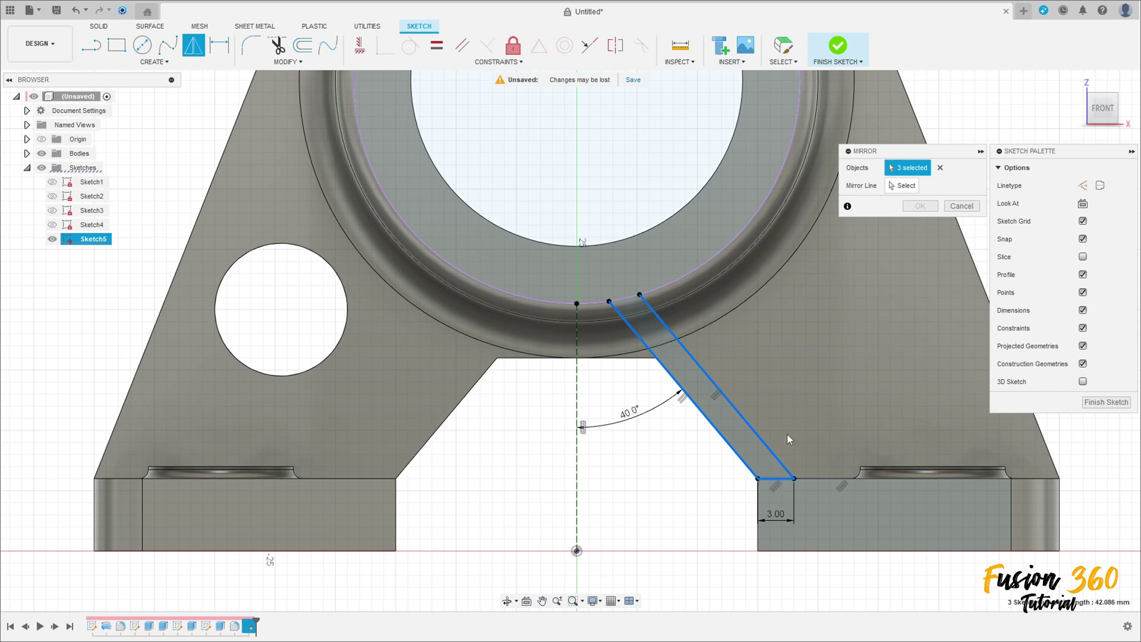
{"action": "left_click", "coordinate": [899, 189]}
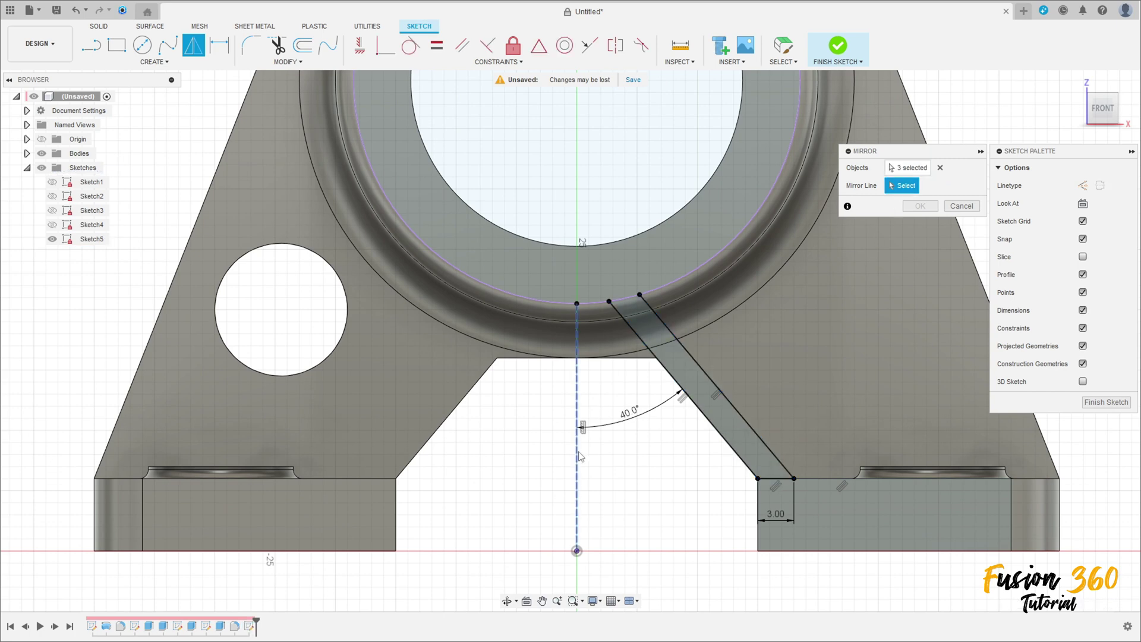
{"action": "left_click", "coordinate": [576, 456]}
{"action": "left_click", "coordinate": [917, 208]}
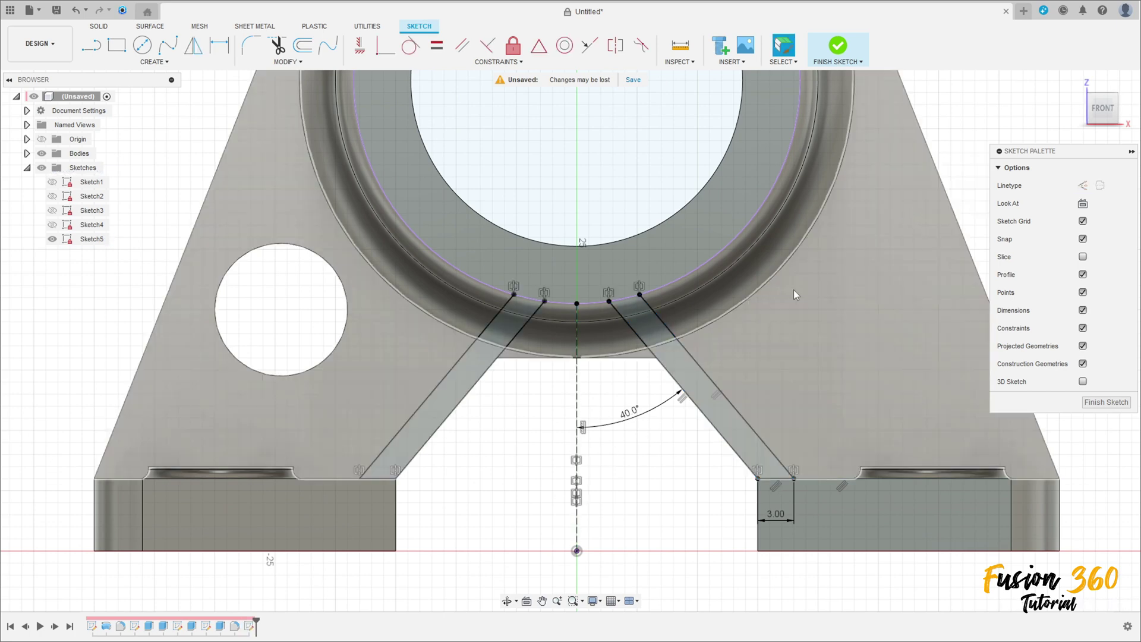
Finish the sketch and extrude both rib profiles as a join, To Object, up to the front face of the legs with the alternative Extend option
{"action": "scroll", "coordinate": [505, 535], "scroll_direction": "down", "scroll_amount": 2}
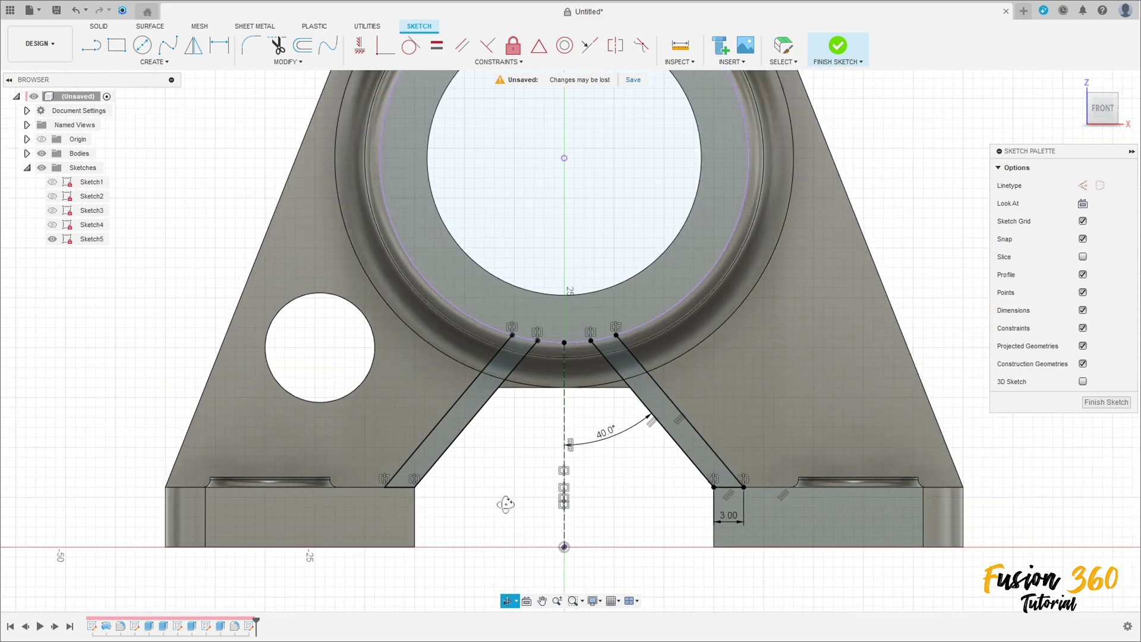
{"action": "middle_click_drag", "start_coordinate": [506, 504], "coordinate": [338, 339], "text": "shift"}
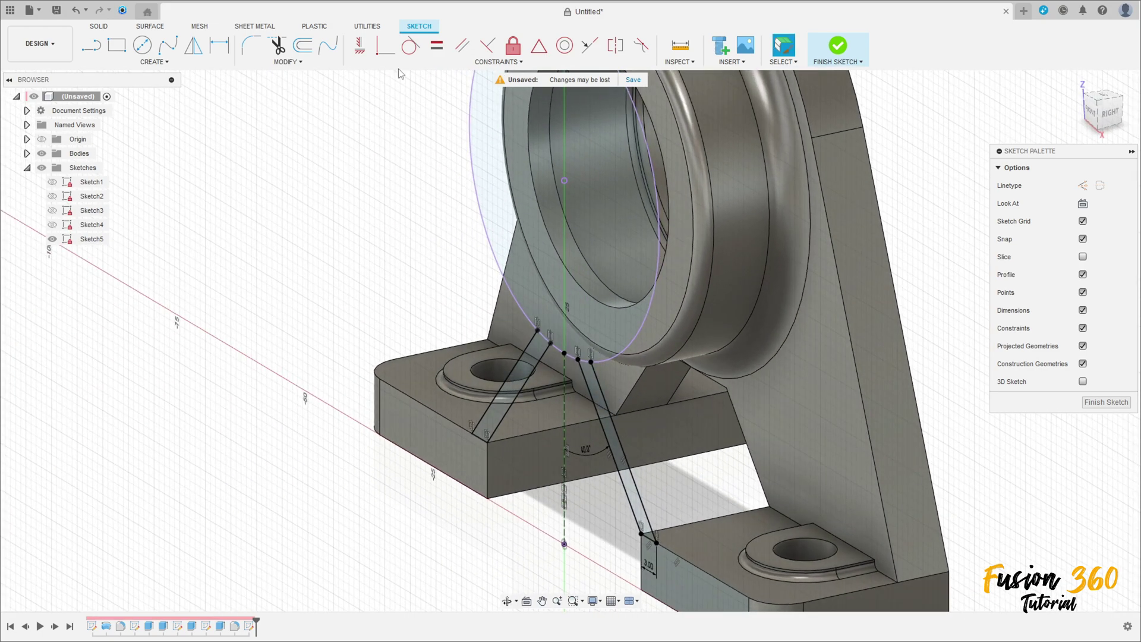
{"action": "left_click", "coordinate": [843, 48]}
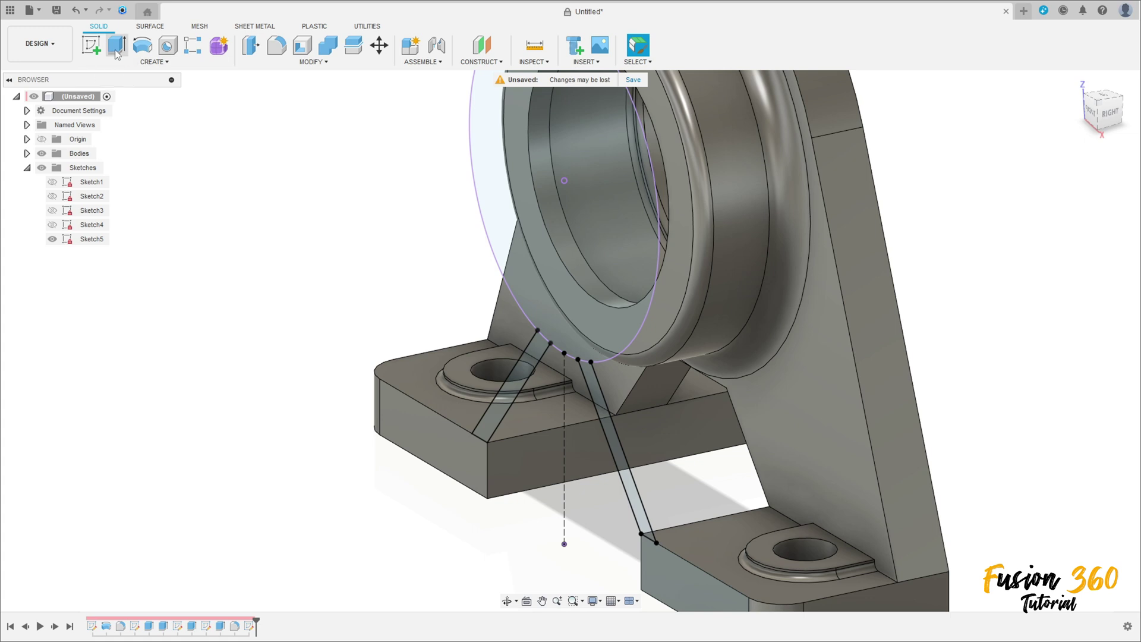
{"action": "key", "text": "e"}
{"action": "left_click", "coordinate": [601, 410]}
{"action": "left_click", "coordinate": [518, 390]}
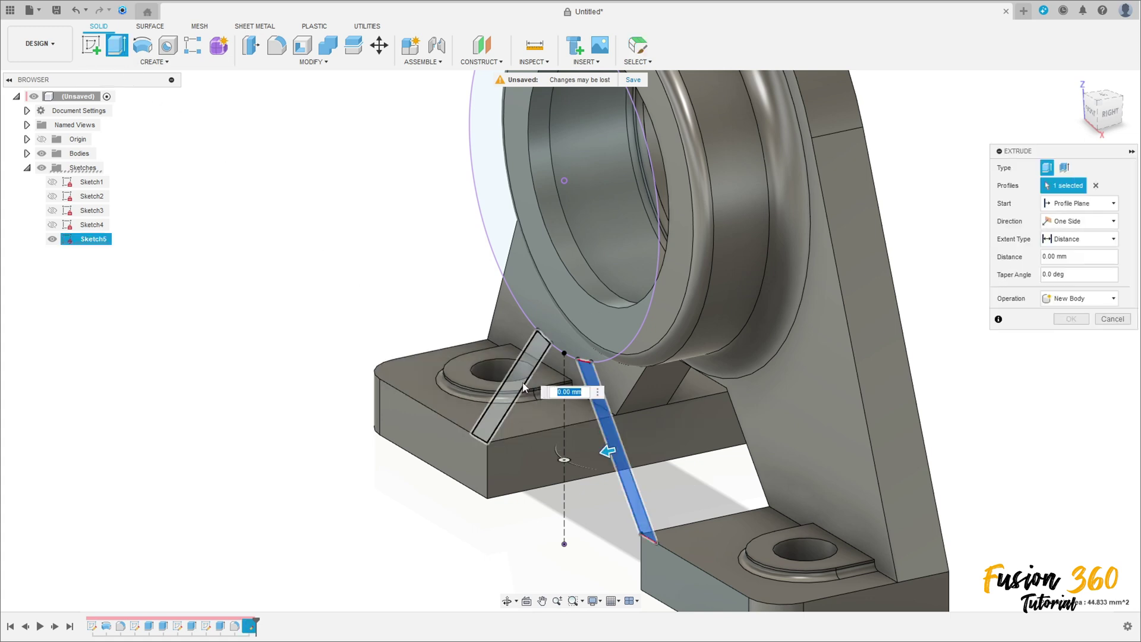
{"action": "left_click", "coordinate": [1079, 222]}
{"action": "left_click", "coordinate": [1070, 236]}
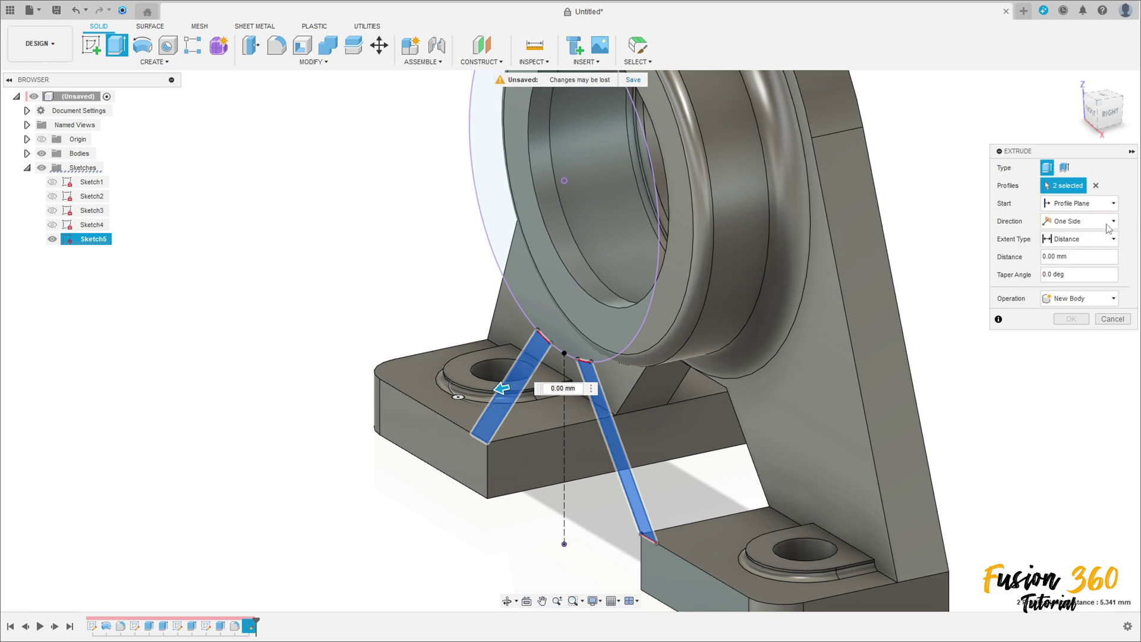
{"action": "left_click", "coordinate": [1078, 239]}
{"action": "left_click", "coordinate": [1068, 267]}
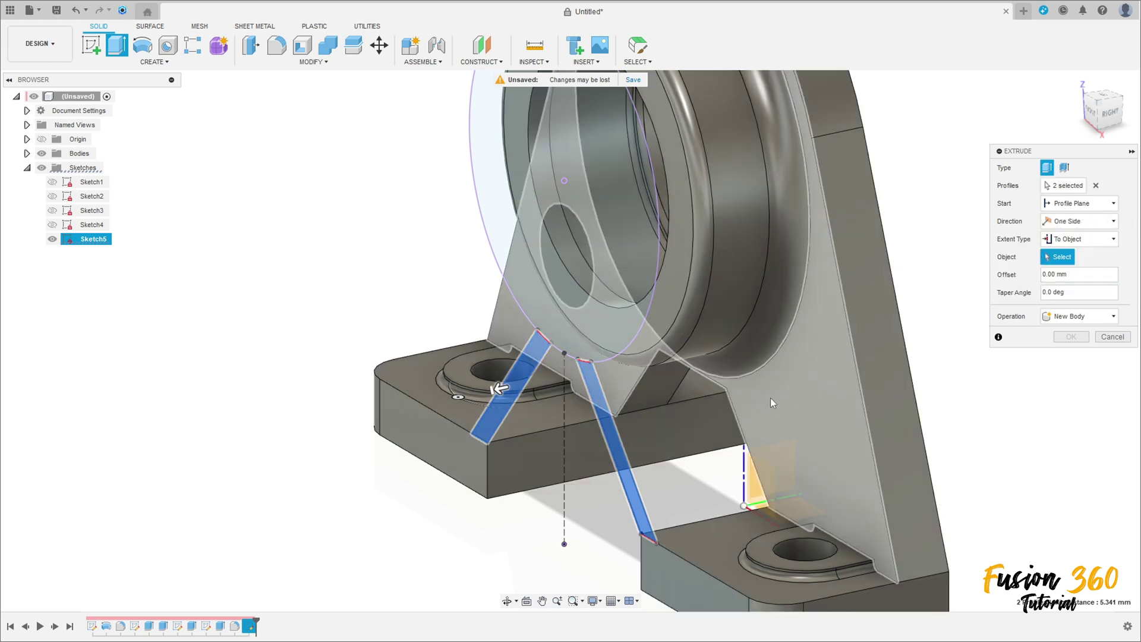
{"action": "left_click", "coordinate": [775, 434]}
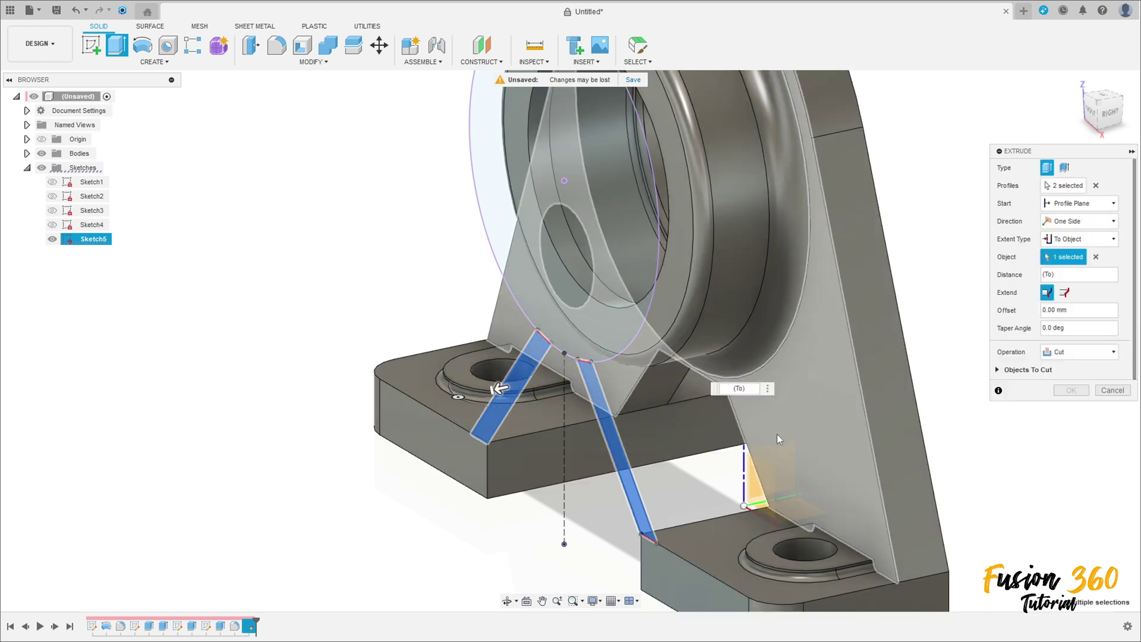
{"action": "left_click", "coordinate": [1063, 293]}
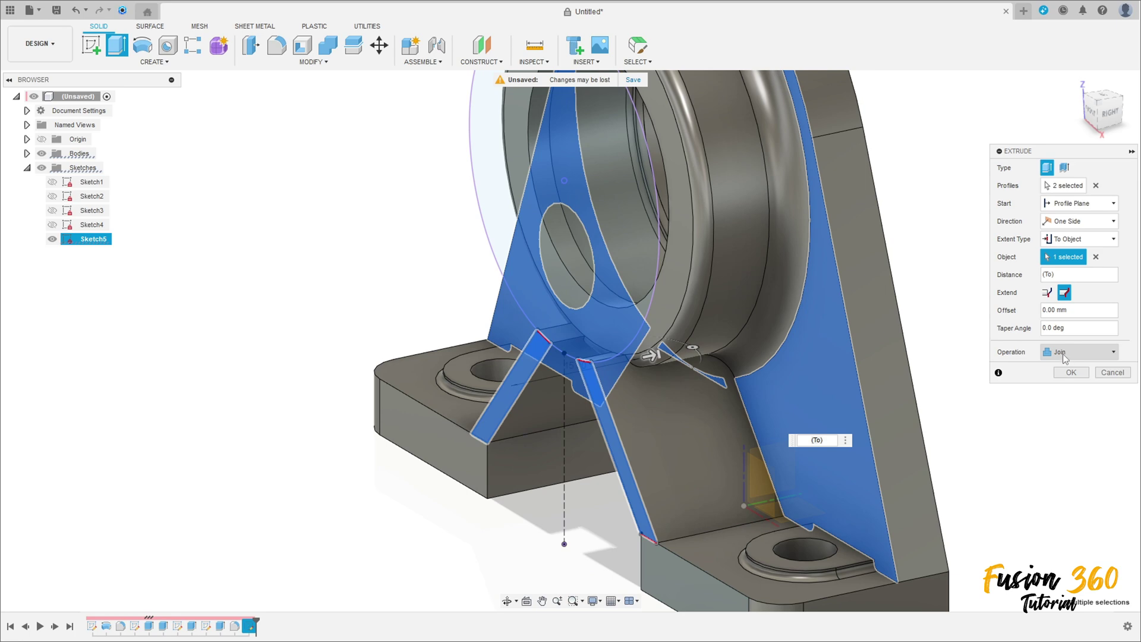
{"action": "left_click", "coordinate": [1071, 373]}
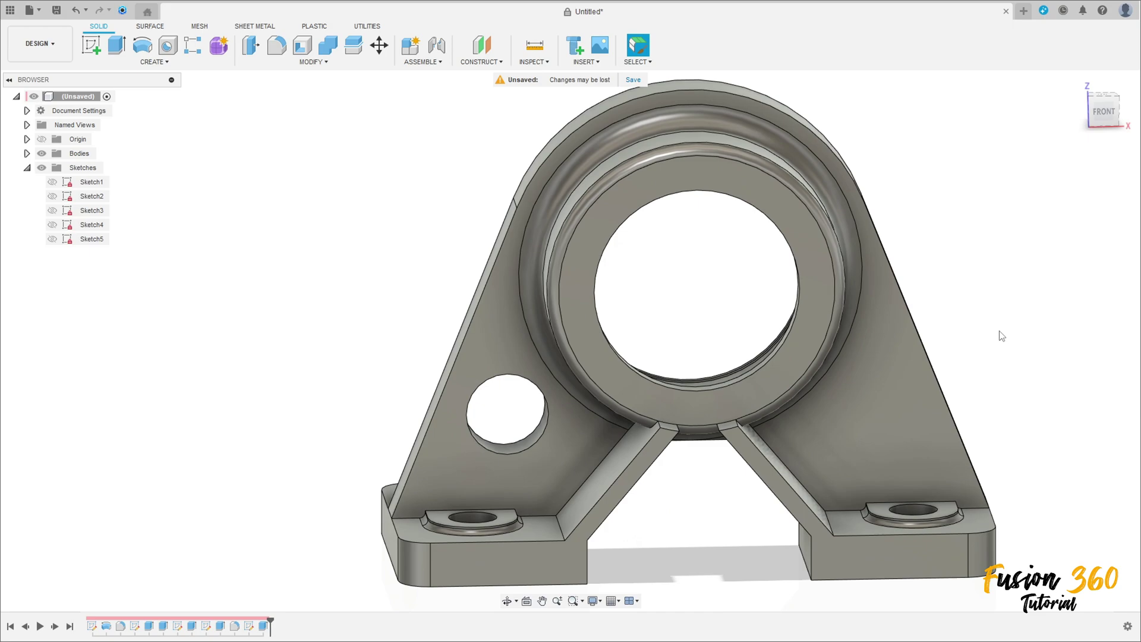
Start a new sketch on the vertical side plane through the origin, seen from the right view
{"action": "middle_click_drag", "start_coordinate": [998, 331], "coordinate": [875, 320], "text": "shift"}
{"action": "left_click", "coordinate": [90, 47]}
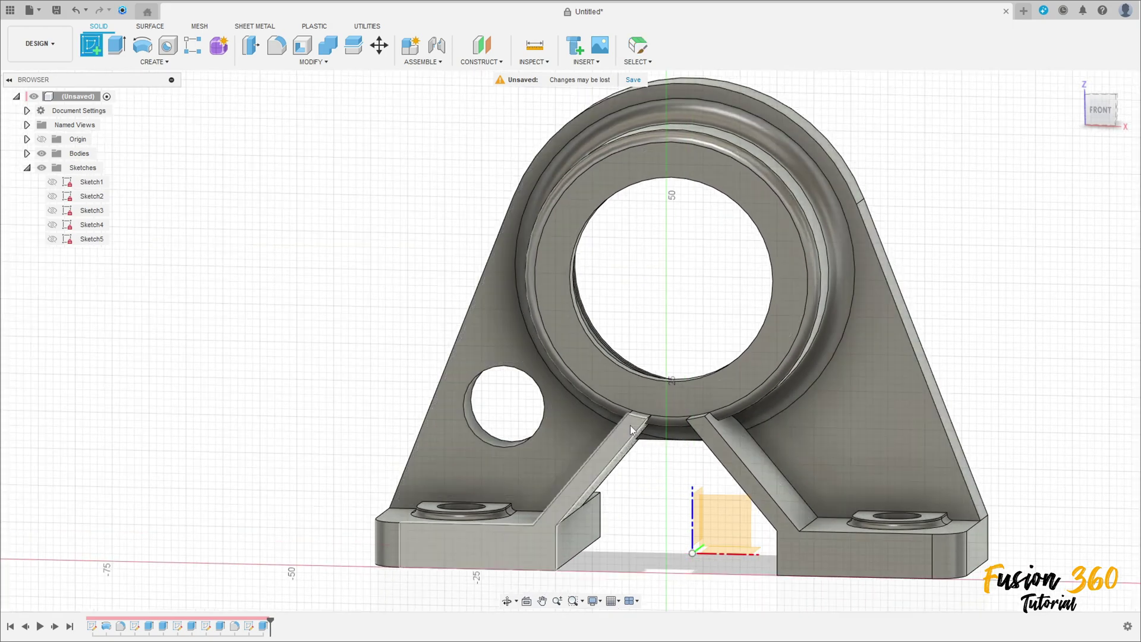
{"action": "left_click", "coordinate": [734, 525]}
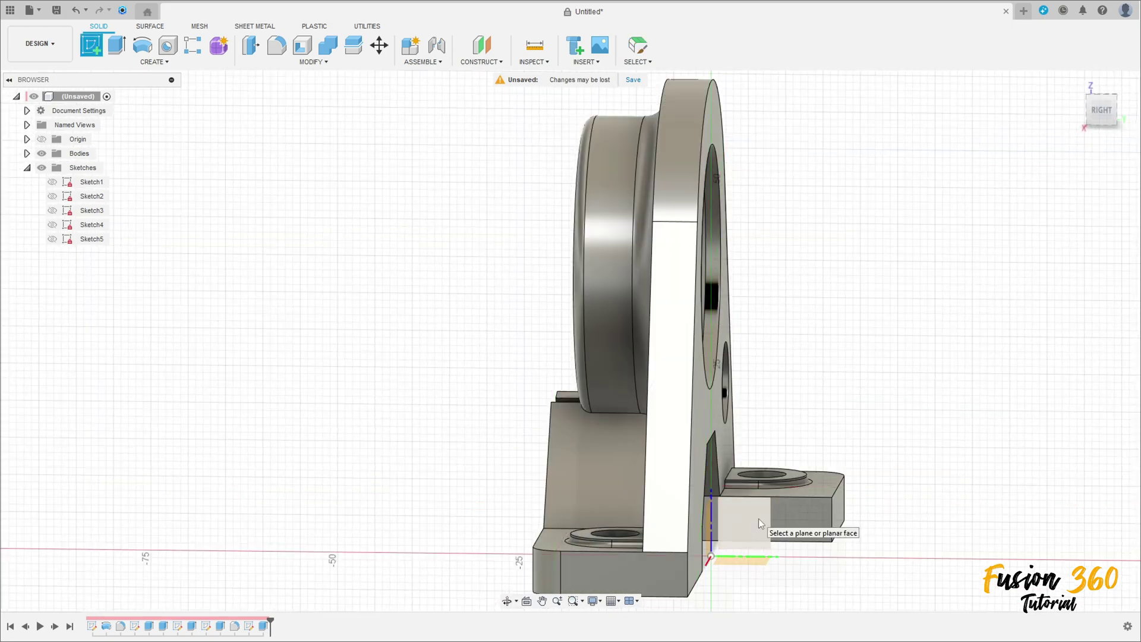
{"action": "left_click", "coordinate": [758, 518]}
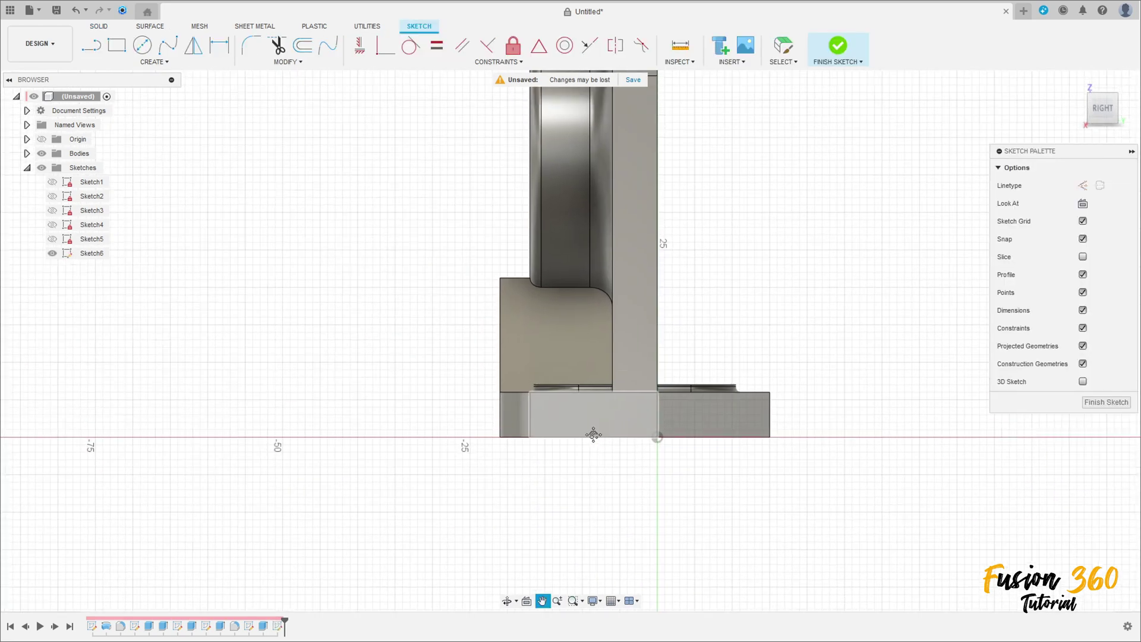
Project the rib's upper corner at the ring and the foot plate's upper front corner into the sketch as points
{"action": "mouse_move", "coordinate": [550, 424]}
{"action": "middle_mouse_down", "text": "shift"}
{"action": "mouse_move", "coordinate": [981, 377]}
{"action": "mouse_move", "coordinate": [936, 388]}
{"action": "middle_mouse_up", "text": "shift"}
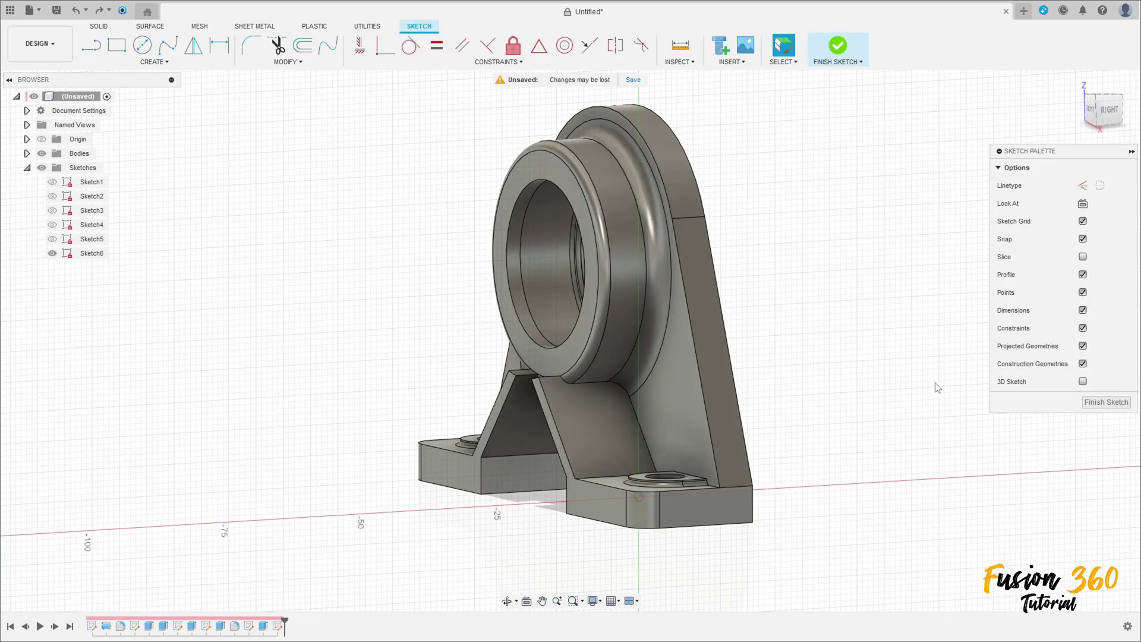
{"action": "left_click", "coordinate": [178, 62]}
{"action": "mouse_move", "coordinate": [125, 242]}
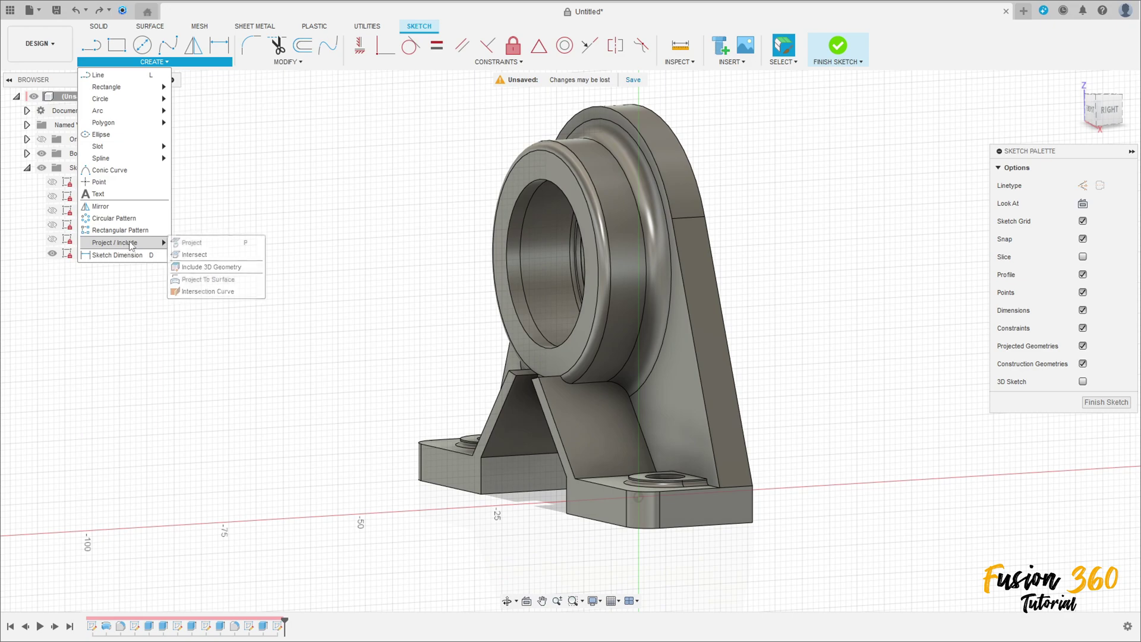
{"action": "left_click", "coordinate": [190, 243]}
{"action": "scroll", "coordinate": [547, 382], "scroll_direction": "up", "scroll_amount": 10}
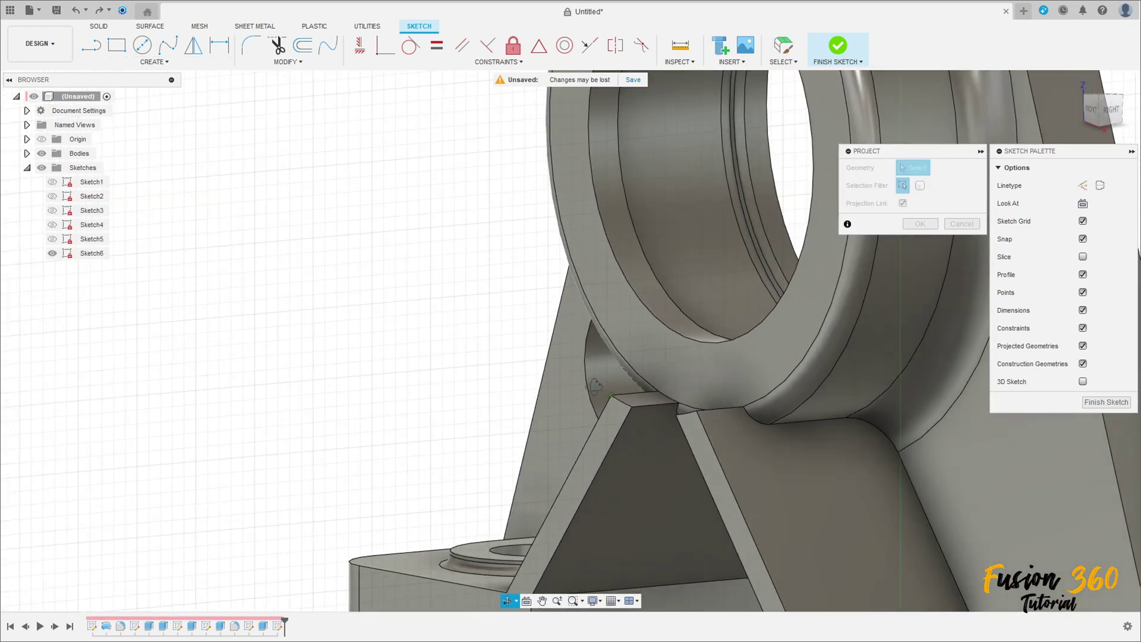
{"action": "scroll", "coordinate": [607, 387], "scroll_direction": "up", "scroll_amount": 5}
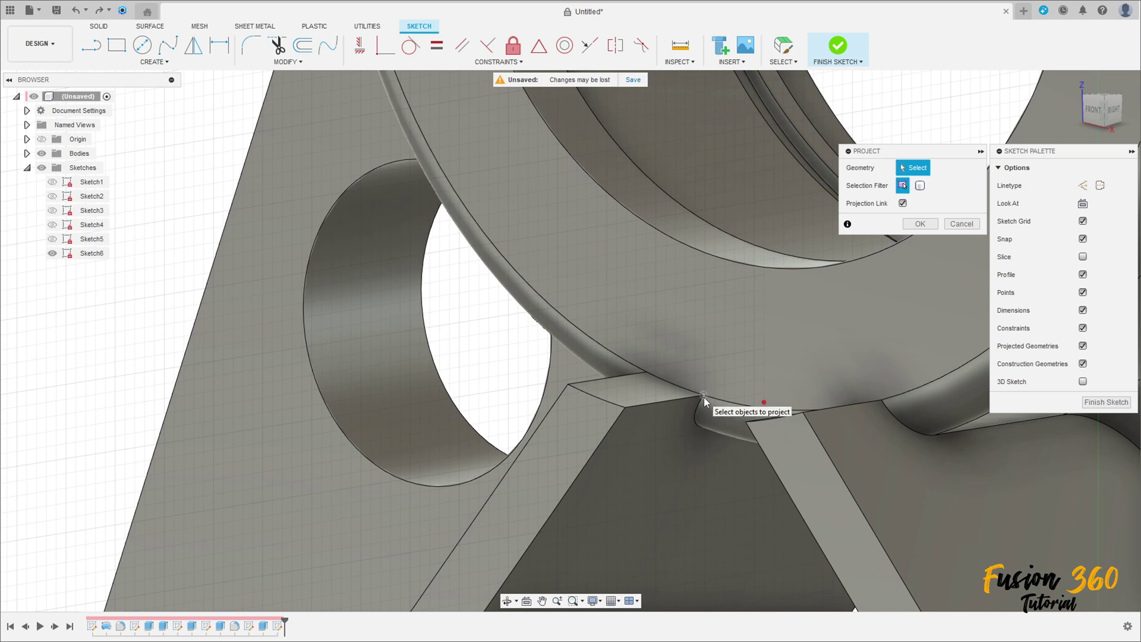
{"action": "left_click", "coordinate": [703, 397]}
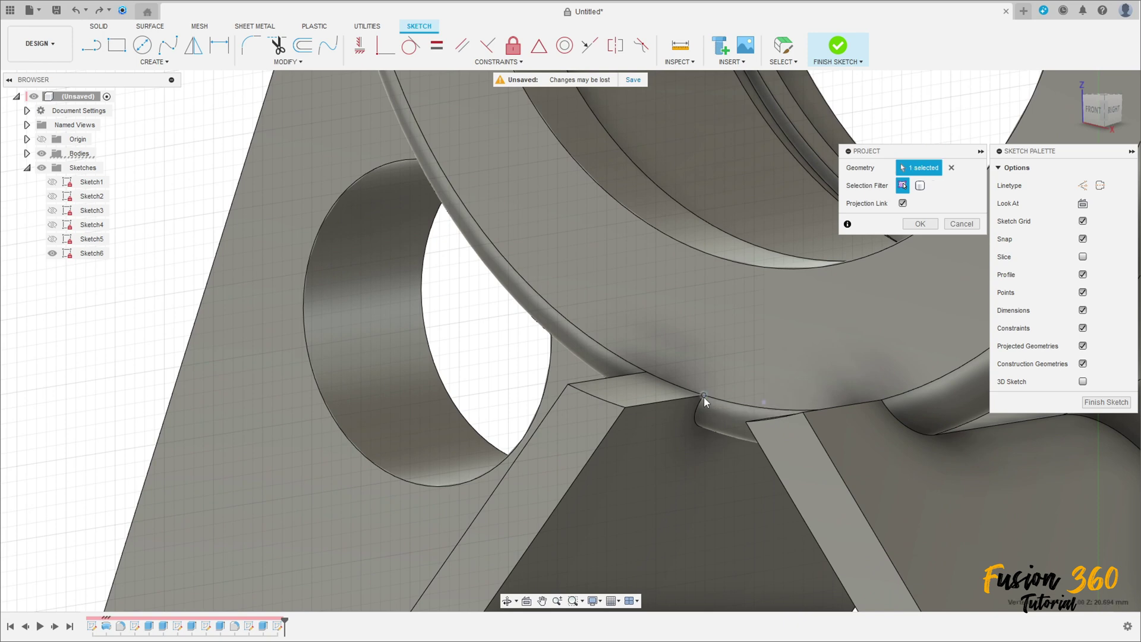
{"action": "scroll", "coordinate": [707, 436], "scroll_direction": "down", "scroll_amount": 6}
{"action": "middle_click_drag", "start_coordinate": [679, 496], "coordinate": [608, 484]}
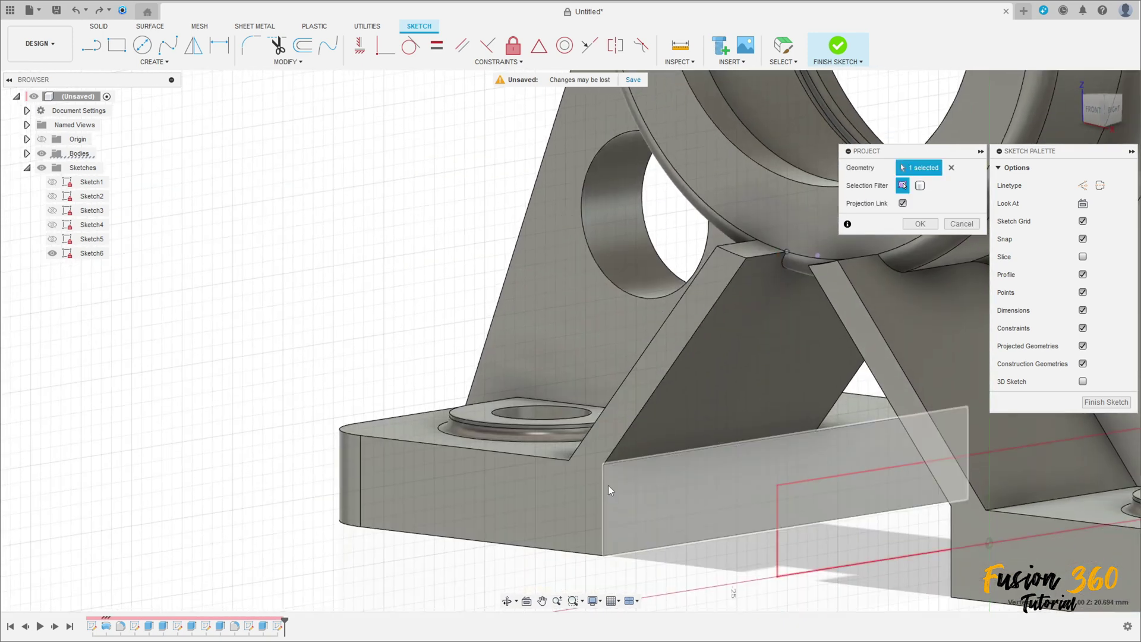
{"action": "left_click", "coordinate": [604, 462]}
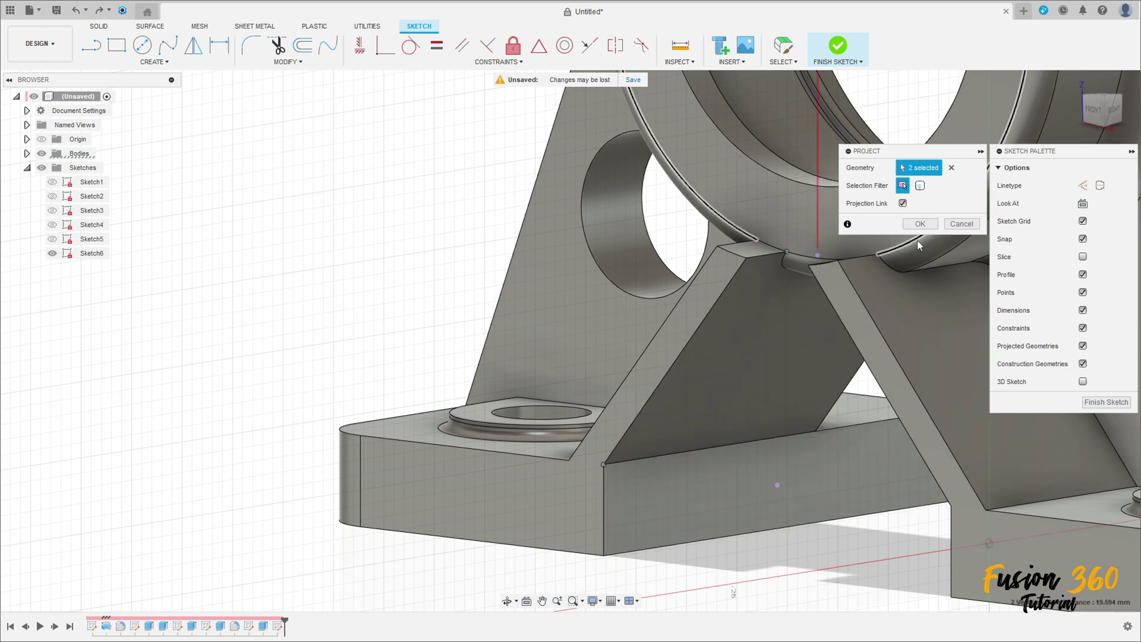
{"action": "left_click", "coordinate": [920, 223]}
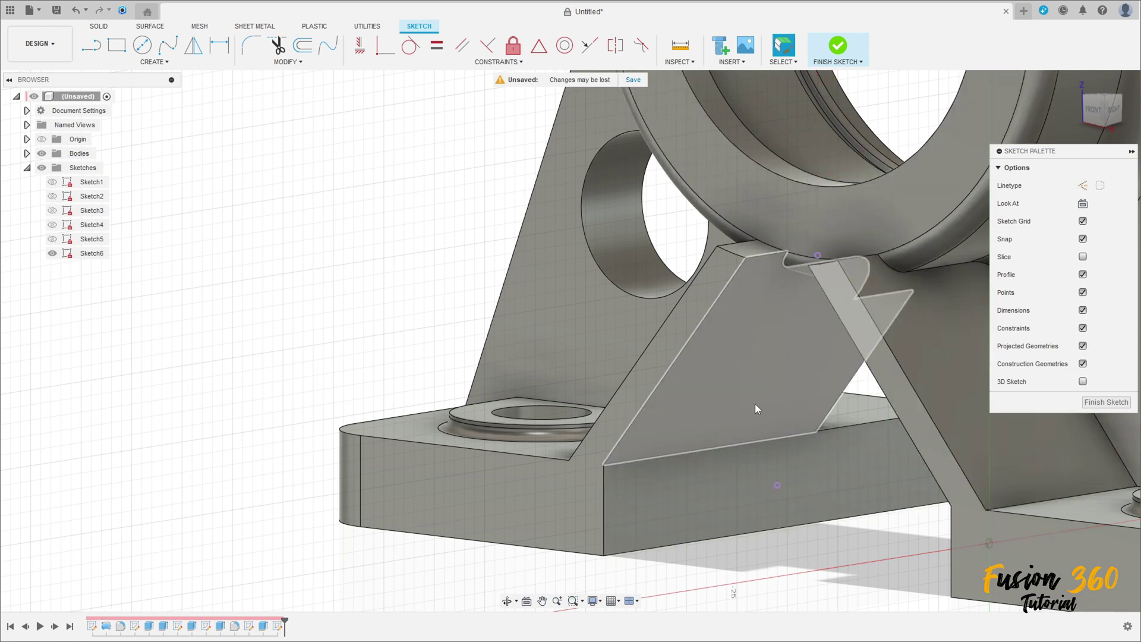
Draw a slanted line from the projected upper point at the ring to the projected foot plate corner
{"action": "left_click", "coordinate": [1116, 109]}
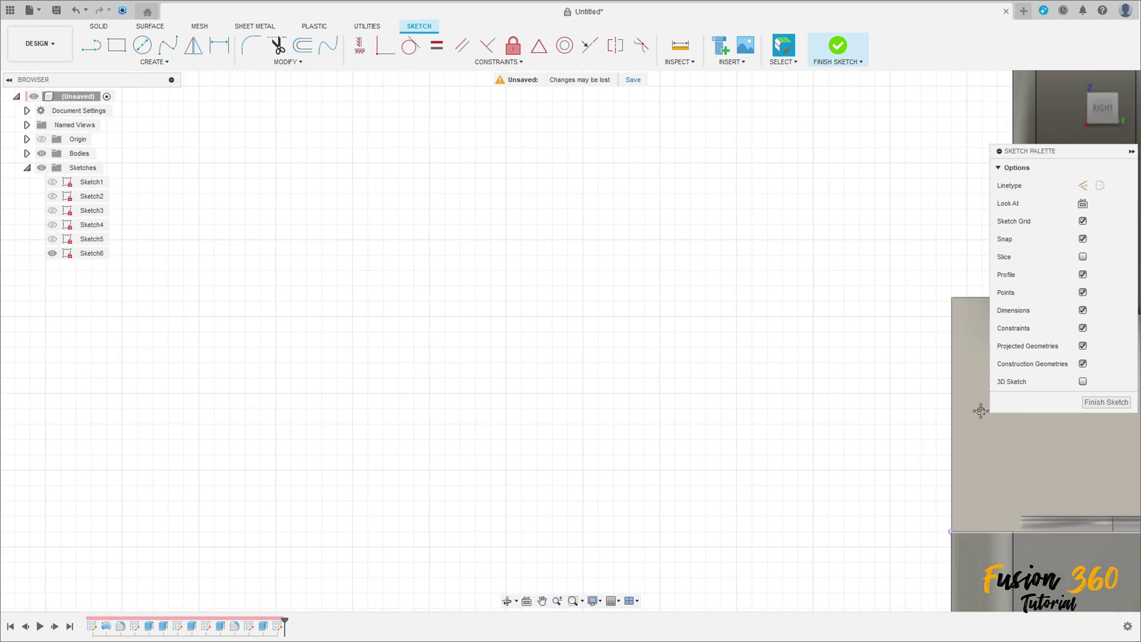
{"action": "left_click", "coordinate": [91, 53]}
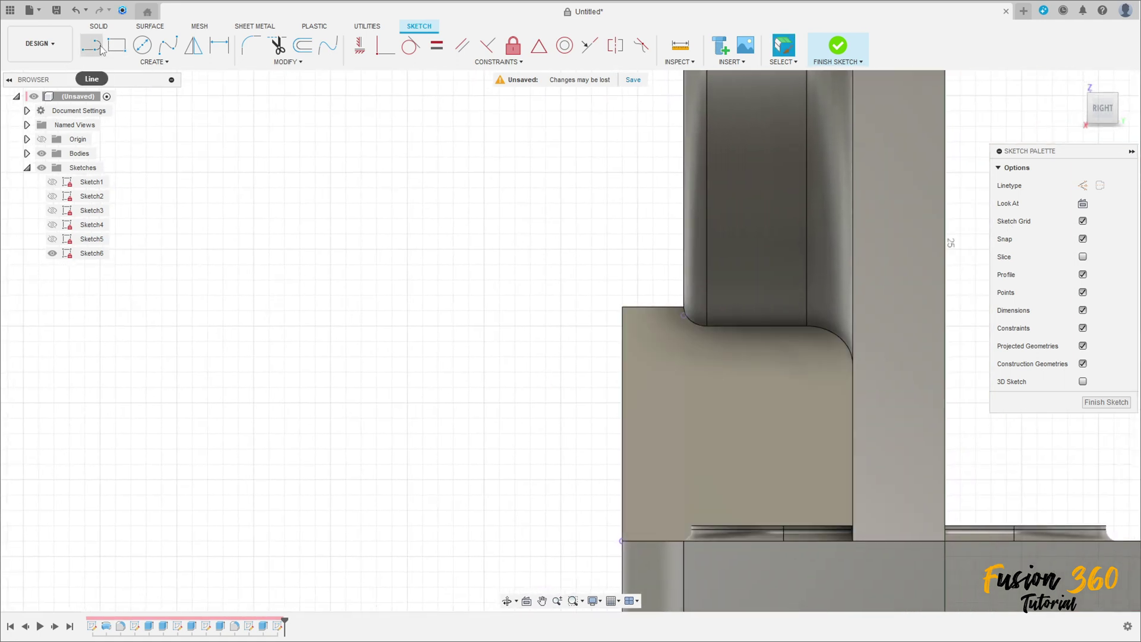
{"action": "left_click", "coordinate": [682, 317]}
{"action": "left_click", "coordinate": [622, 540]}
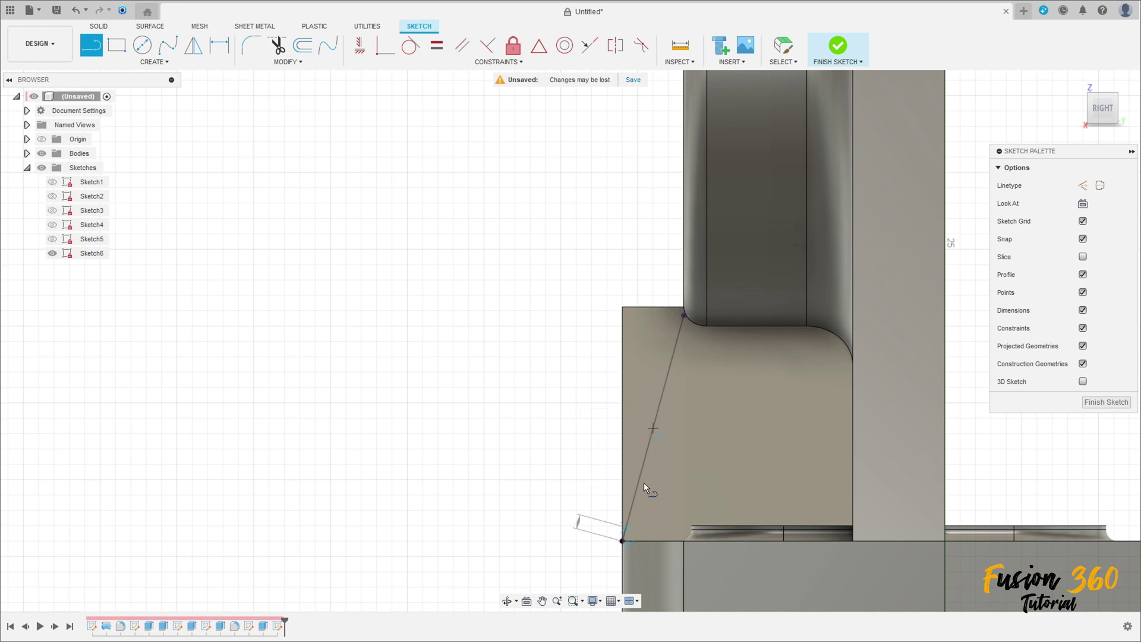
{"action": "scroll", "coordinate": [689, 320], "scroll_direction": "up", "scroll_amount": 5}
{"action": "key", "text": "Escape"}
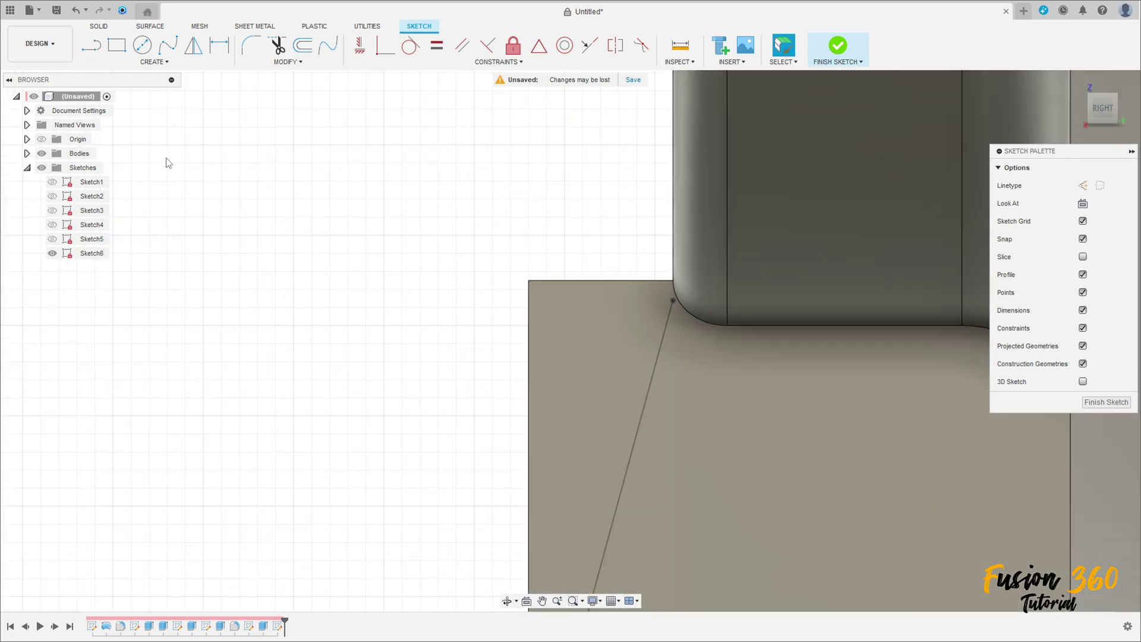
Close the profile in front of the slanted line with a 3 mm vertical, a 7 mm horizontal and two lines to the foot corner
{"action": "left_click", "coordinate": [95, 48]}
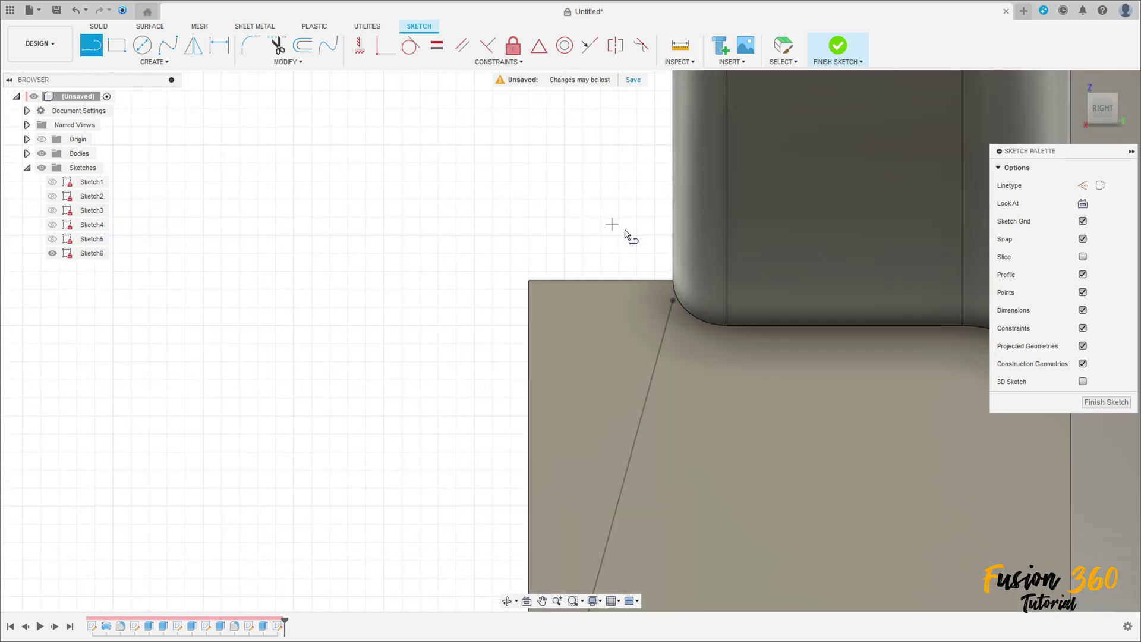
{"action": "left_click", "coordinate": [673, 301]}
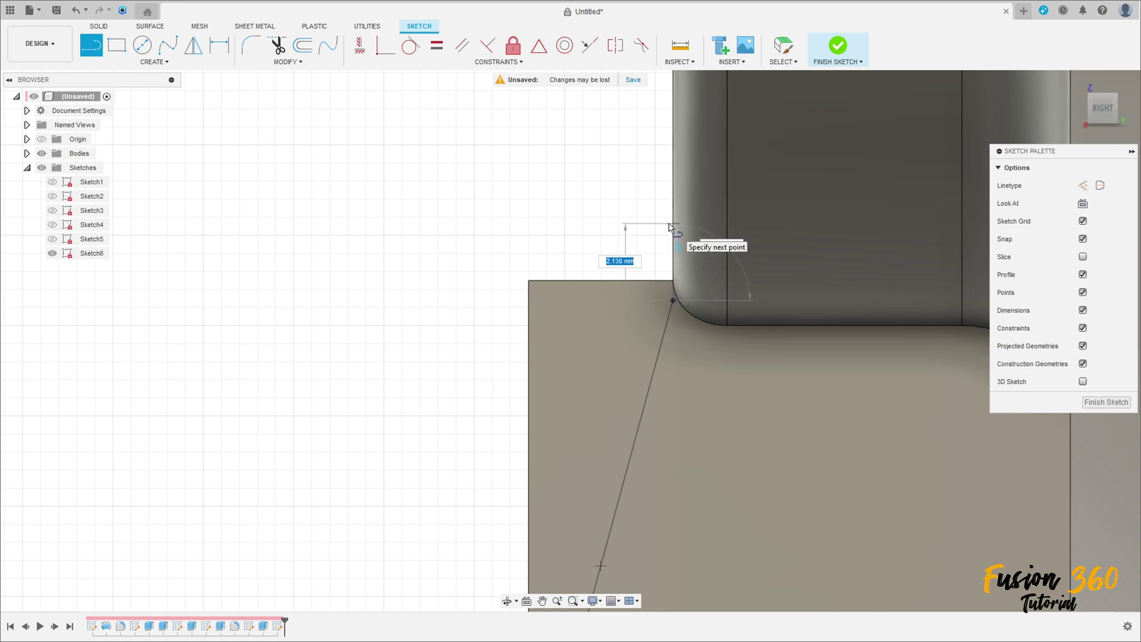
{"action": "type", "text": "3"}
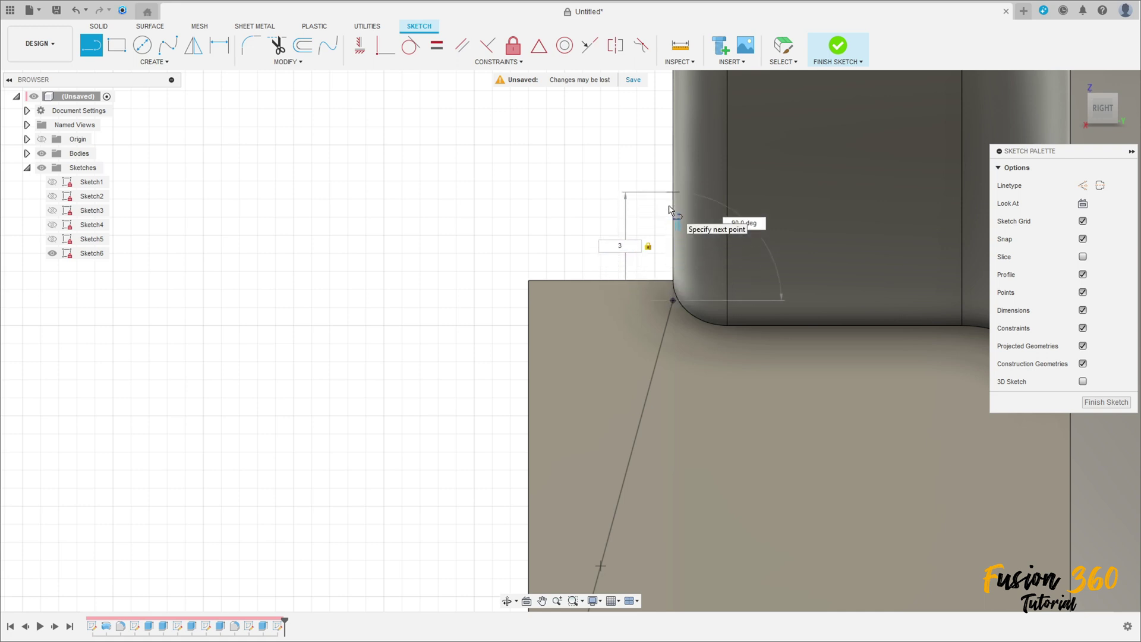
{"action": "key", "text": "Return"}
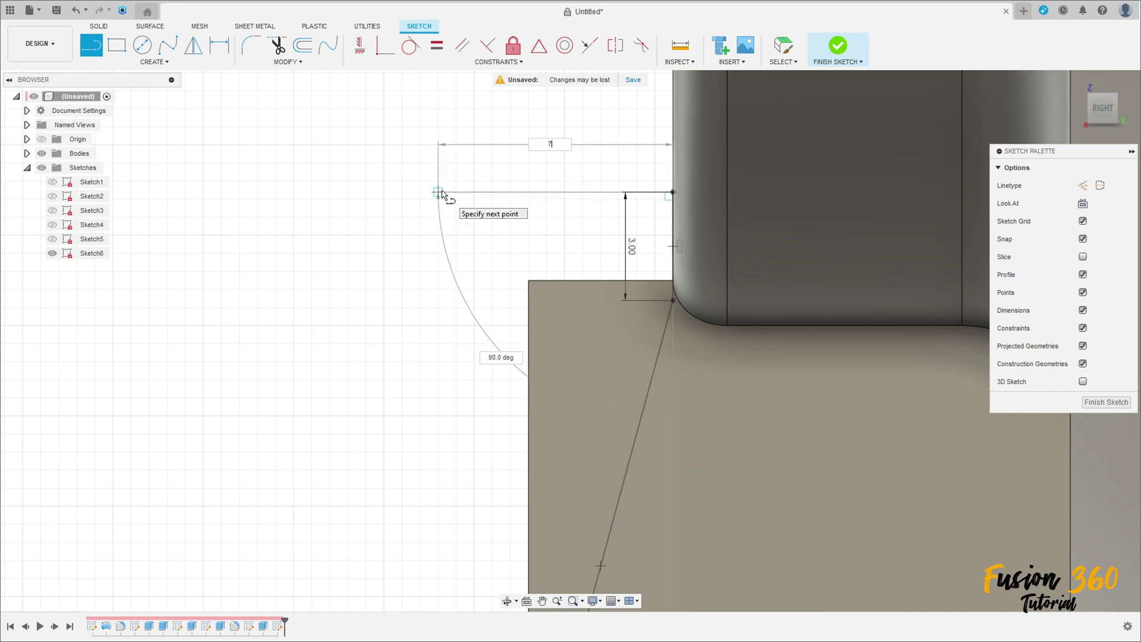
{"action": "type", "text": "7"}
{"action": "key", "text": "Return"}
{"action": "middle_click_drag", "start_coordinate": [407, 369], "coordinate": [430, 178]}
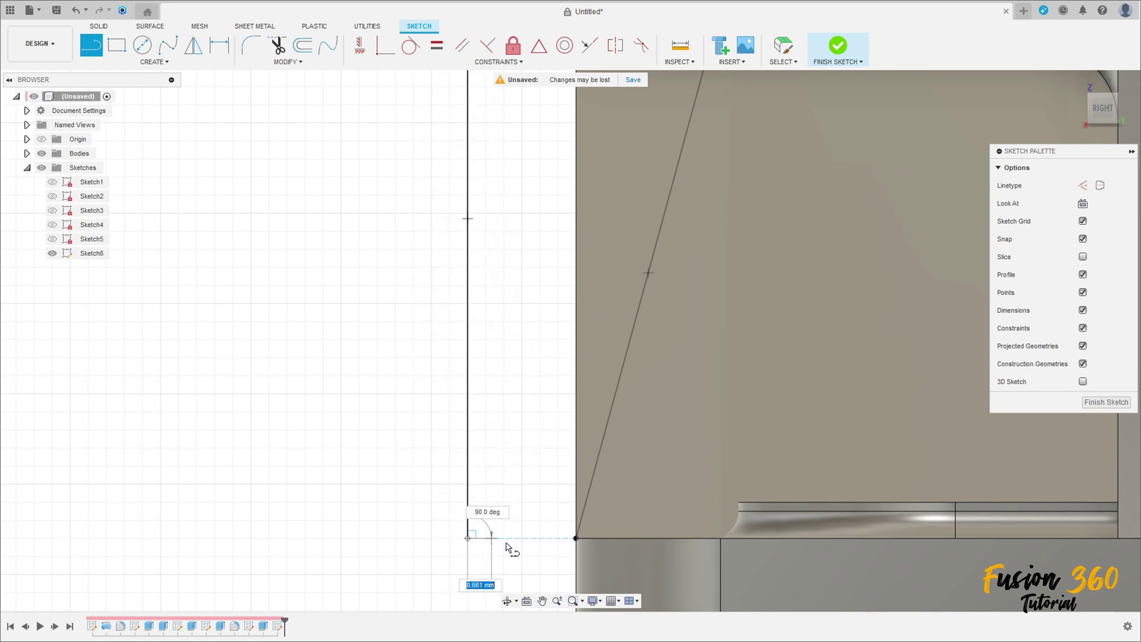
{"action": "left_click", "coordinate": [575, 538]}
{"action": "scroll", "coordinate": [575, 540], "scroll_direction": "down", "scroll_amount": 3}
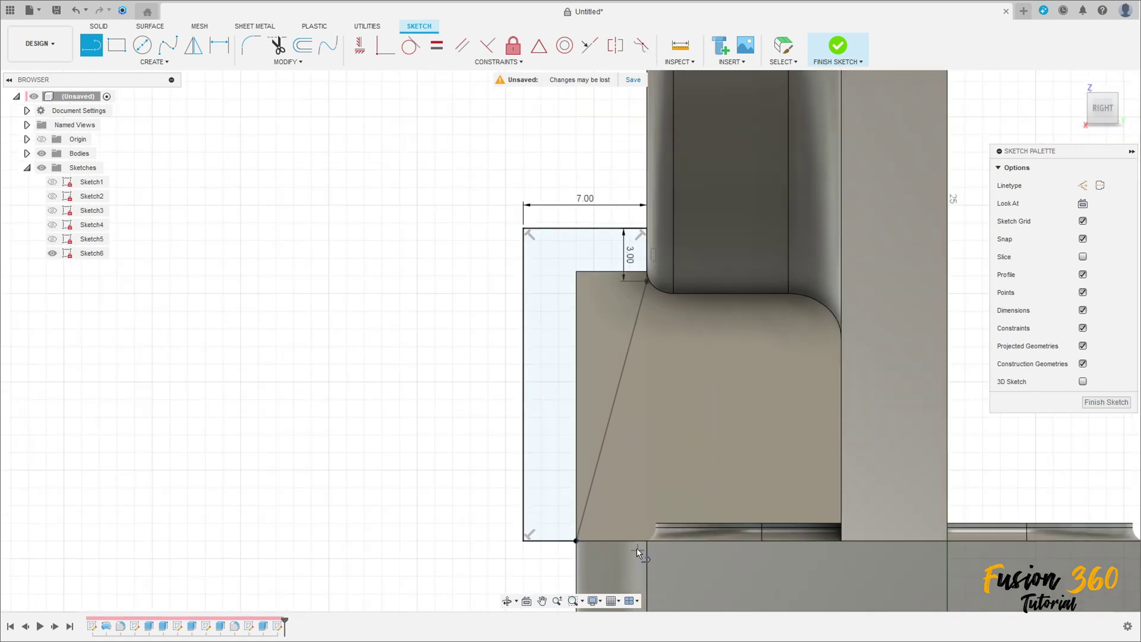
Finish the sketch and extrude the profile as a symmetric cut with extent All to bevel the front of both ribs
{"action": "left_click", "coordinate": [837, 47]}
{"action": "mouse_move", "coordinate": [549, 337]}
{"action": "middle_mouse_down", "text": "shift"}
{"action": "mouse_move", "coordinate": [412, 351]}
{"action": "mouse_move", "coordinate": [420, 359]}
{"action": "middle_mouse_up", "text": "shift"}
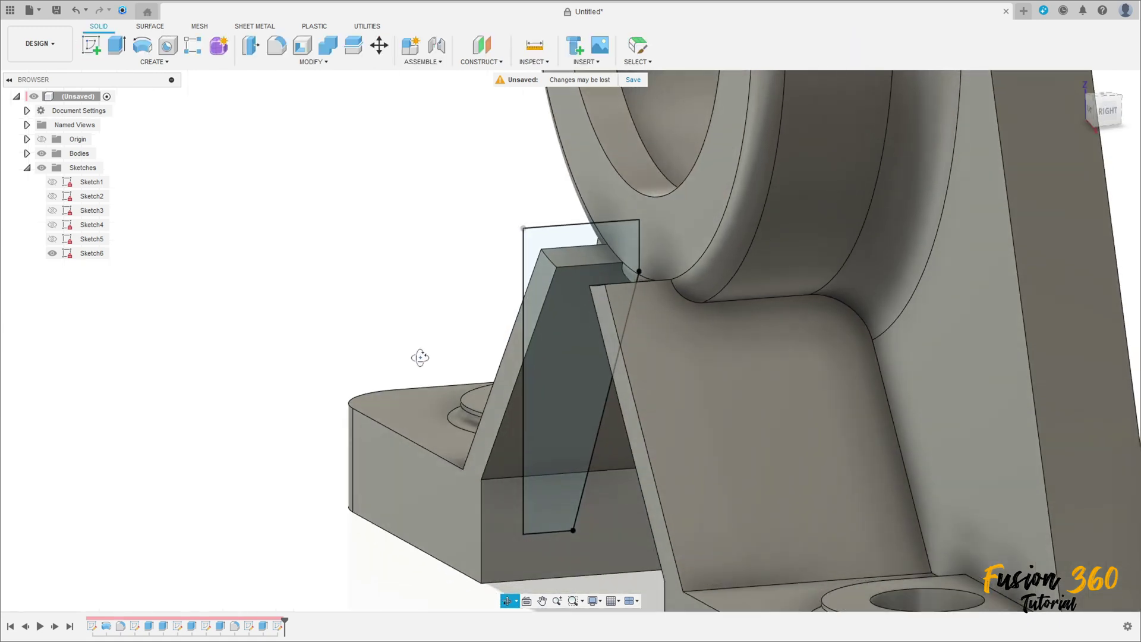
{"action": "left_click", "coordinate": [117, 49]}
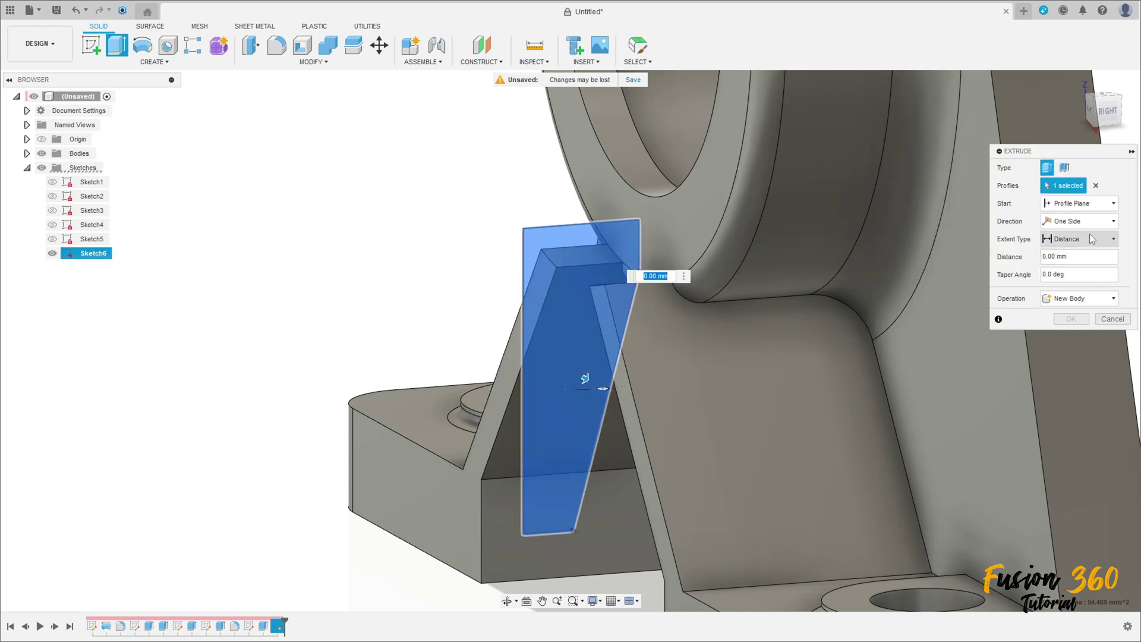
{"action": "left_click", "coordinate": [1076, 298]}
{"action": "left_click", "coordinate": [1063, 326]}
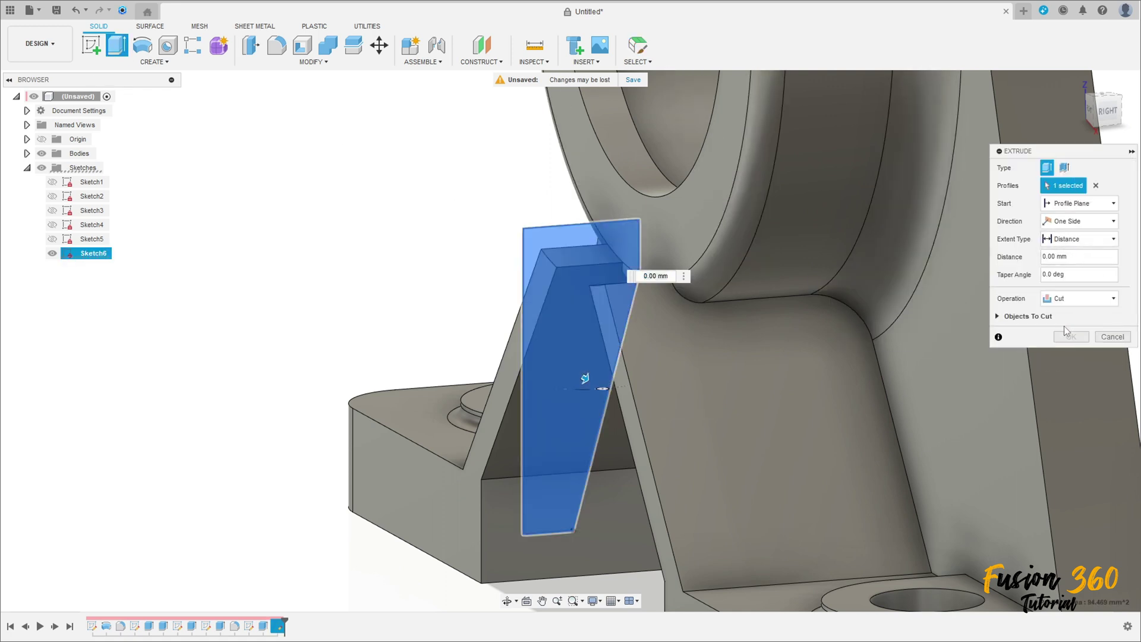
{"action": "left_click", "coordinate": [1079, 239]}
{"action": "left_click", "coordinate": [1064, 278]}
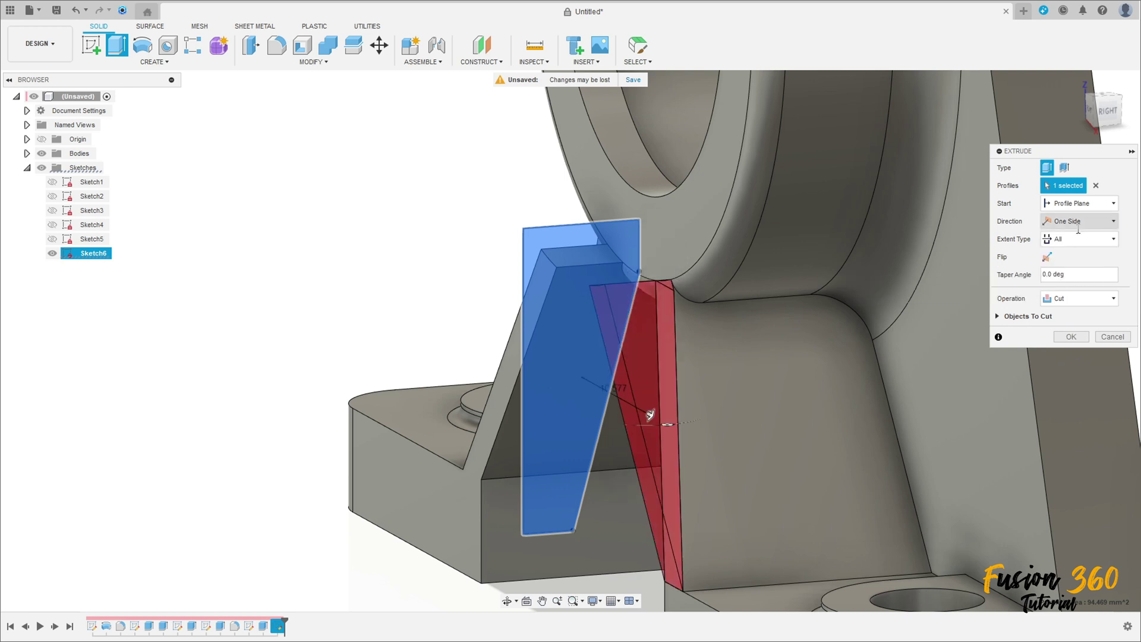
{"action": "left_click", "coordinate": [1077, 223]}
{"action": "left_click", "coordinate": [1070, 263]}
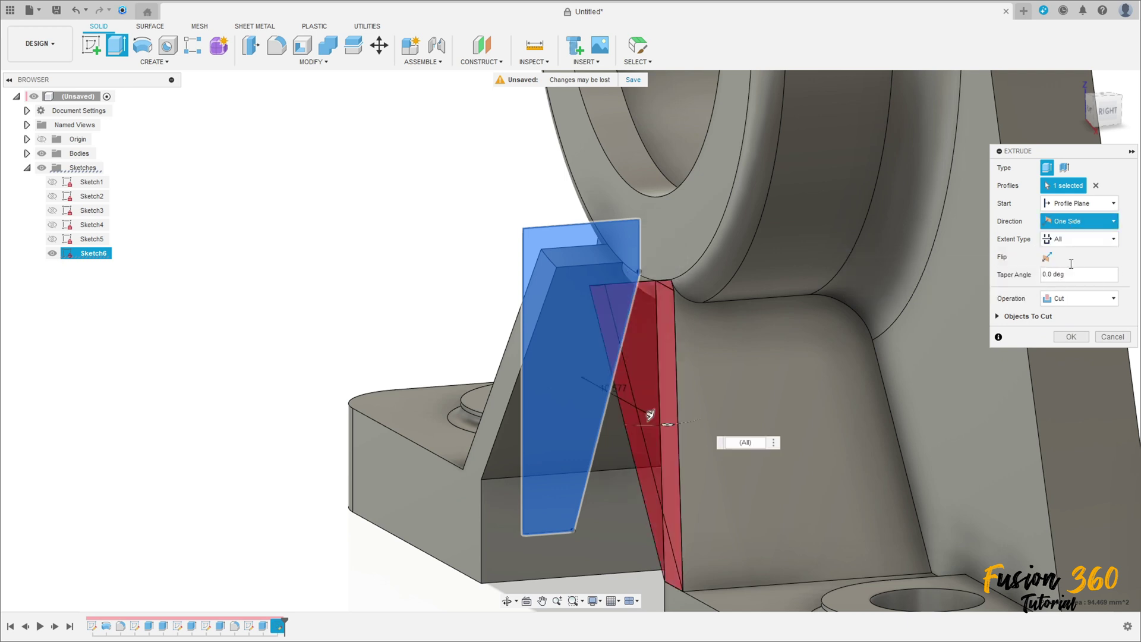
{"action": "left_click", "coordinate": [1068, 337]}
Start a new sketch on the back face of the foot plate that extends behind the leg
{"action": "middle_click_drag", "start_coordinate": [675, 301], "coordinate": [671, 326], "text": "shift"}
{"action": "middle_click_drag", "start_coordinate": [909, 290], "coordinate": [746, 413], "text": "shift"}
{"action": "scroll", "coordinate": [847, 421], "scroll_direction": "down", "scroll_amount": 5}
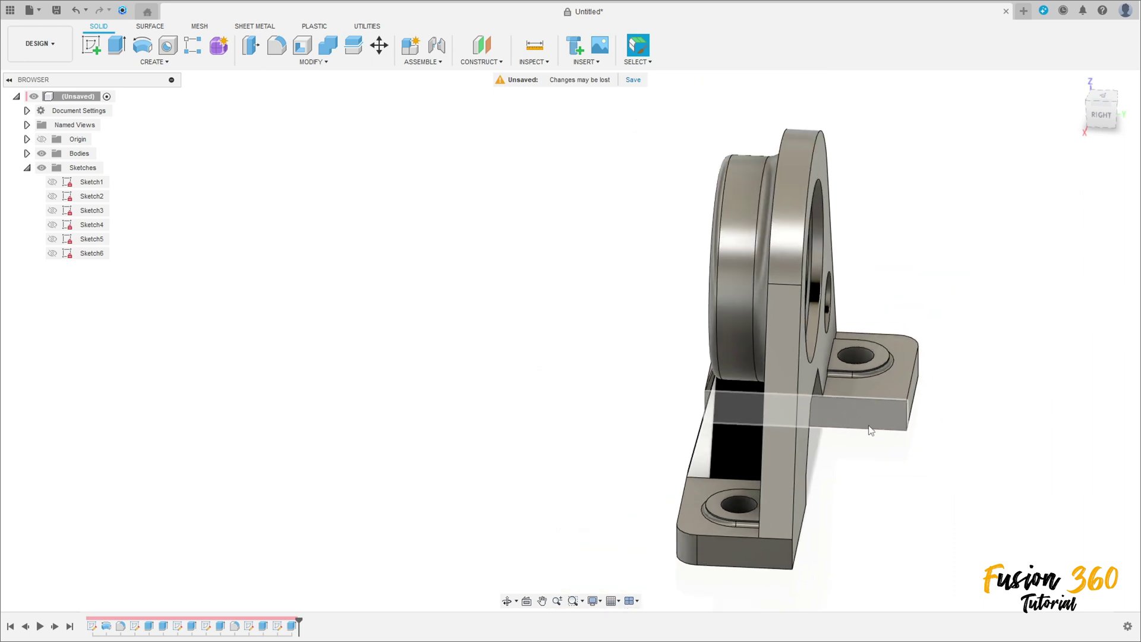
{"action": "middle_click_drag", "start_coordinate": [846, 422], "coordinate": [737, 421], "text": "shift"}
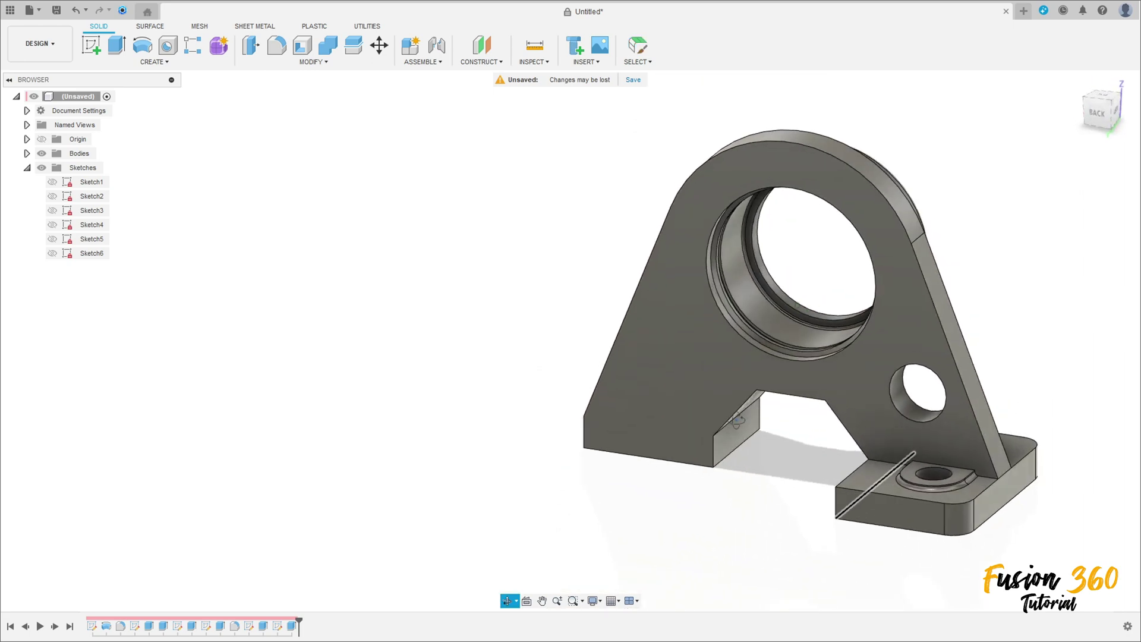
{"action": "left_click", "coordinate": [91, 46]}
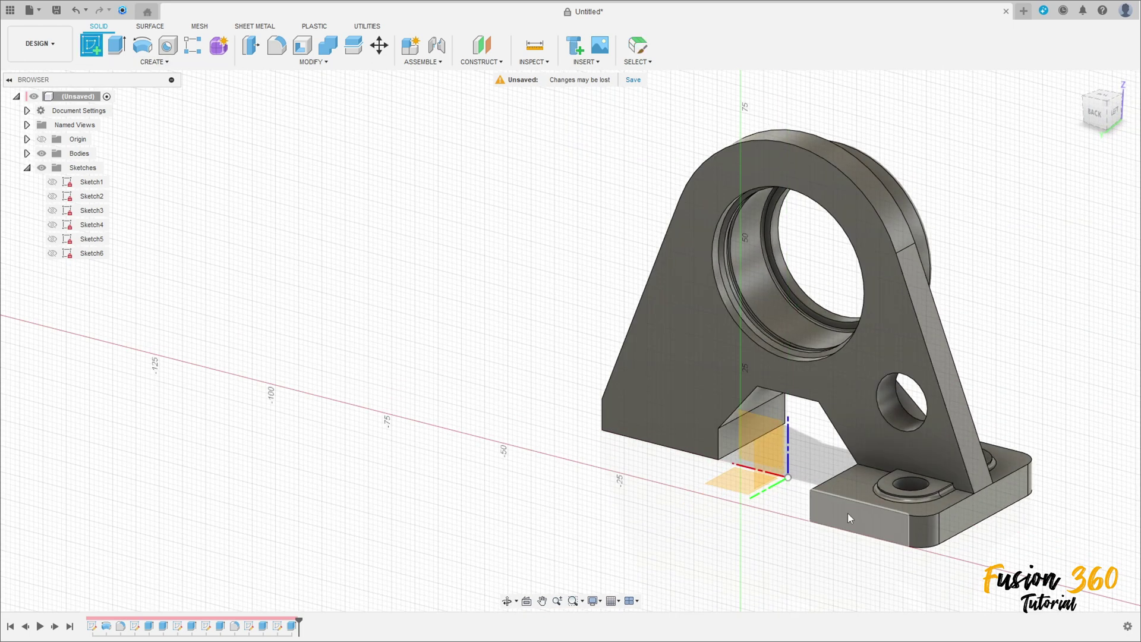
{"action": "left_click", "coordinate": [846, 512]}
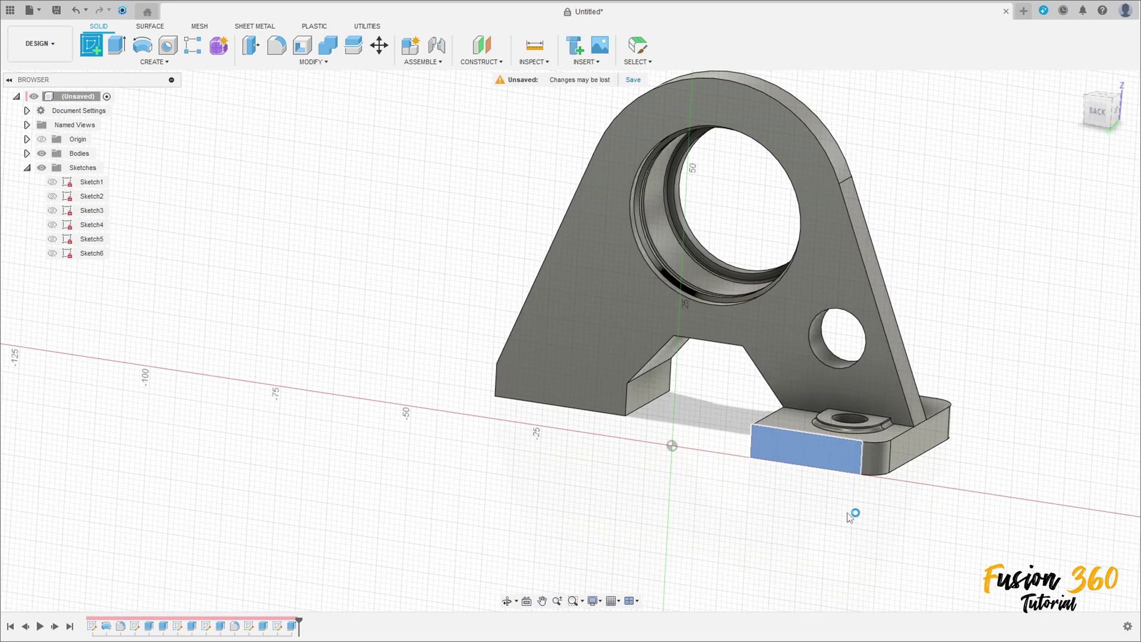
{"action": "scroll", "coordinate": [576, 458], "scroll_direction": "up", "scroll_amount": 2}
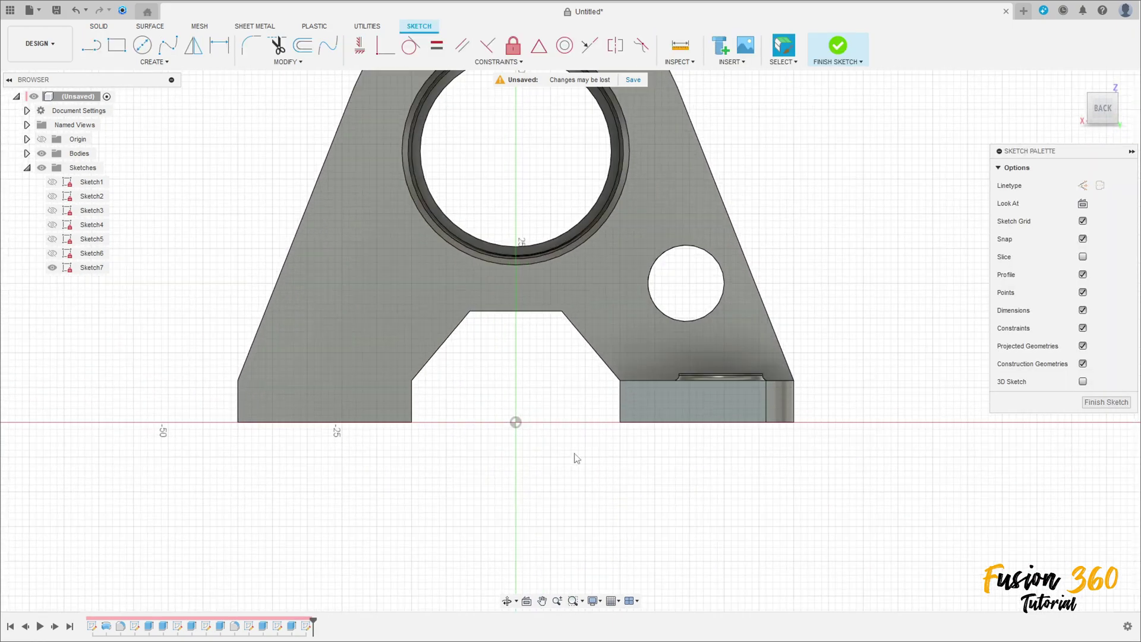
Show Sketch5, hide the bodies, and project the ring circle and the outline of the rib above that foot plate
{"action": "left_click", "coordinate": [52, 239]}
{"action": "left_click", "coordinate": [42, 154]}
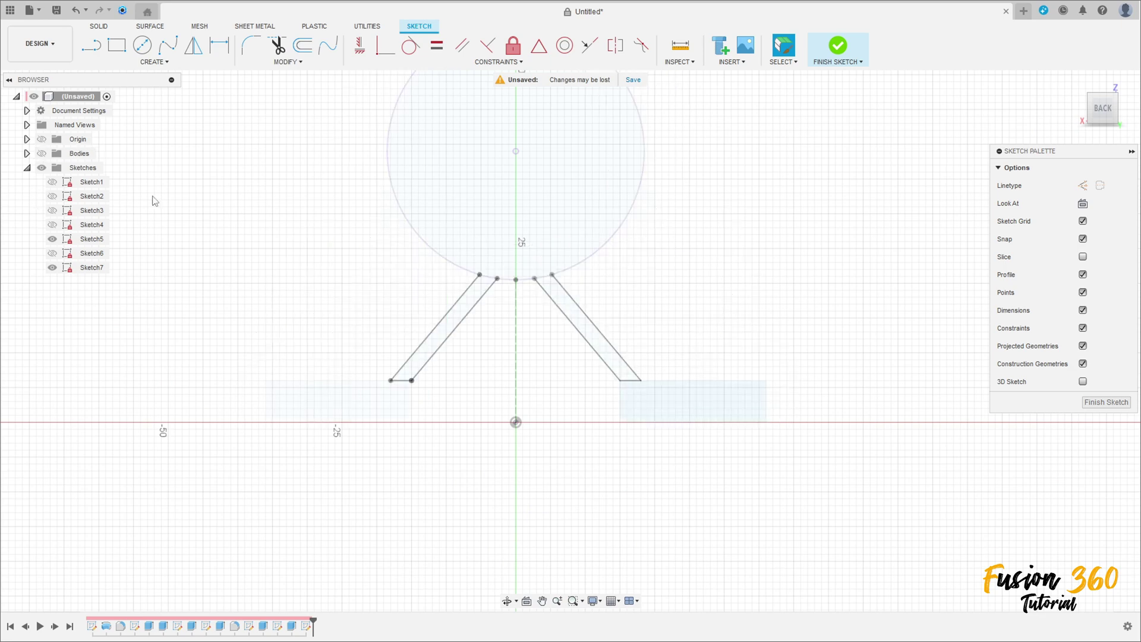
{"action": "left_click", "coordinate": [141, 63]}
{"action": "mouse_move", "coordinate": [116, 243]}
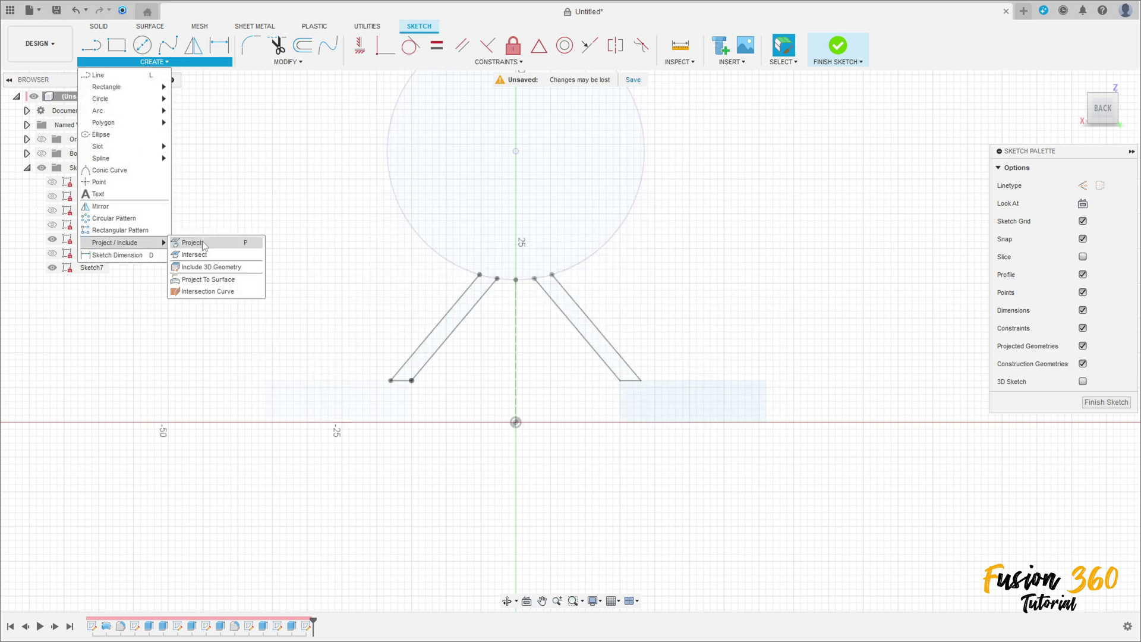
{"action": "left_click", "coordinate": [189, 242]}
{"action": "left_click", "coordinate": [546, 284]}
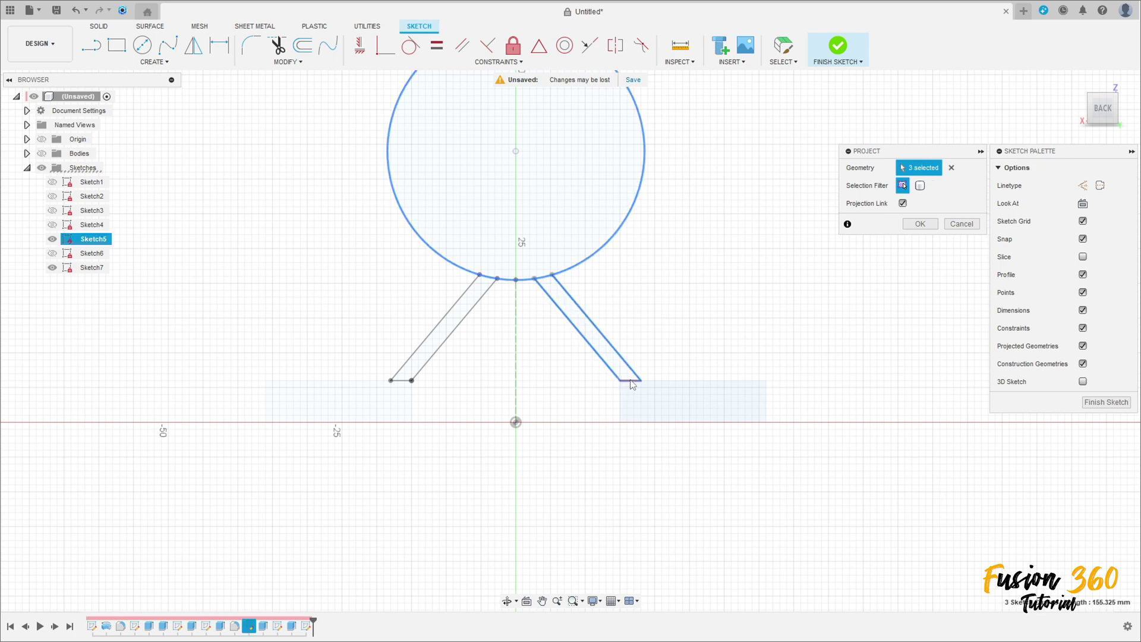
{"action": "left_click", "coordinate": [920, 224]}
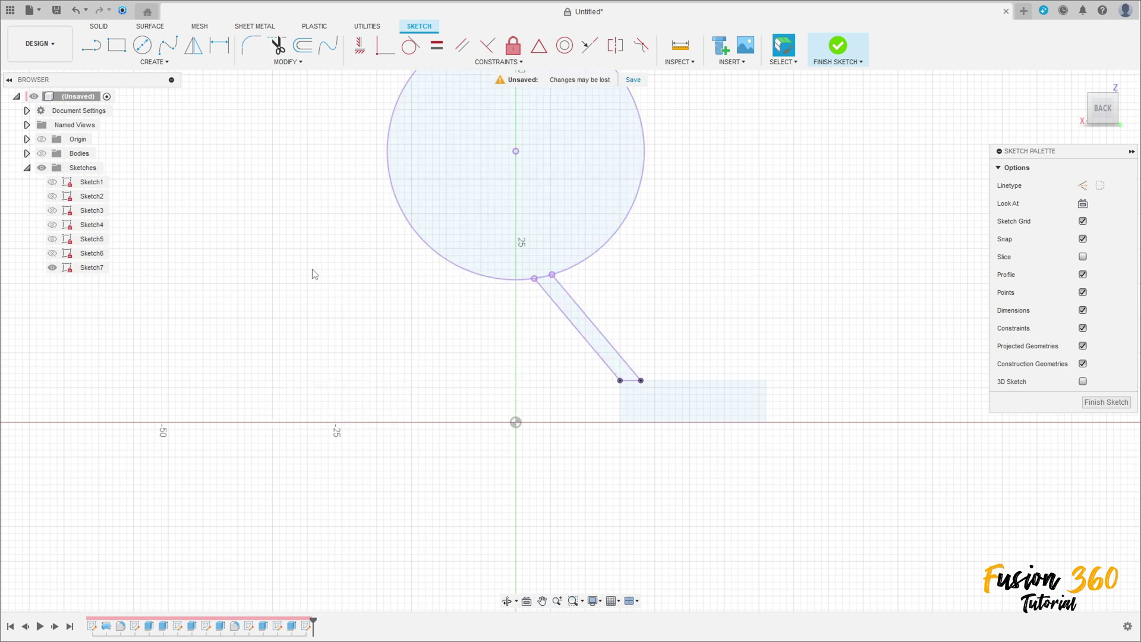
Finish the rear rib sketch and show the bodies again
{"action": "left_click", "coordinate": [834, 48]}
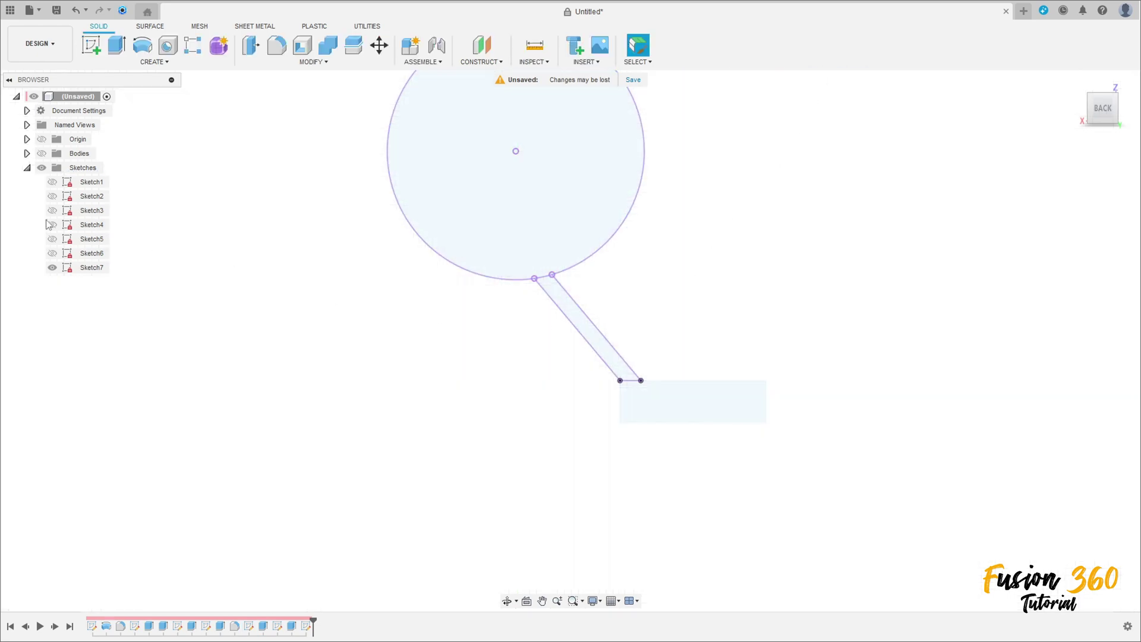
{"action": "left_click", "coordinate": [42, 153]}
{"action": "middle_click_drag", "start_coordinate": [341, 295], "coordinate": [172, 132], "text": "shift"}
Extrude the slanted rib profile to the back face of the upright plate with extent To Object, joining it to the body
{"action": "left_click", "coordinate": [116, 44]}
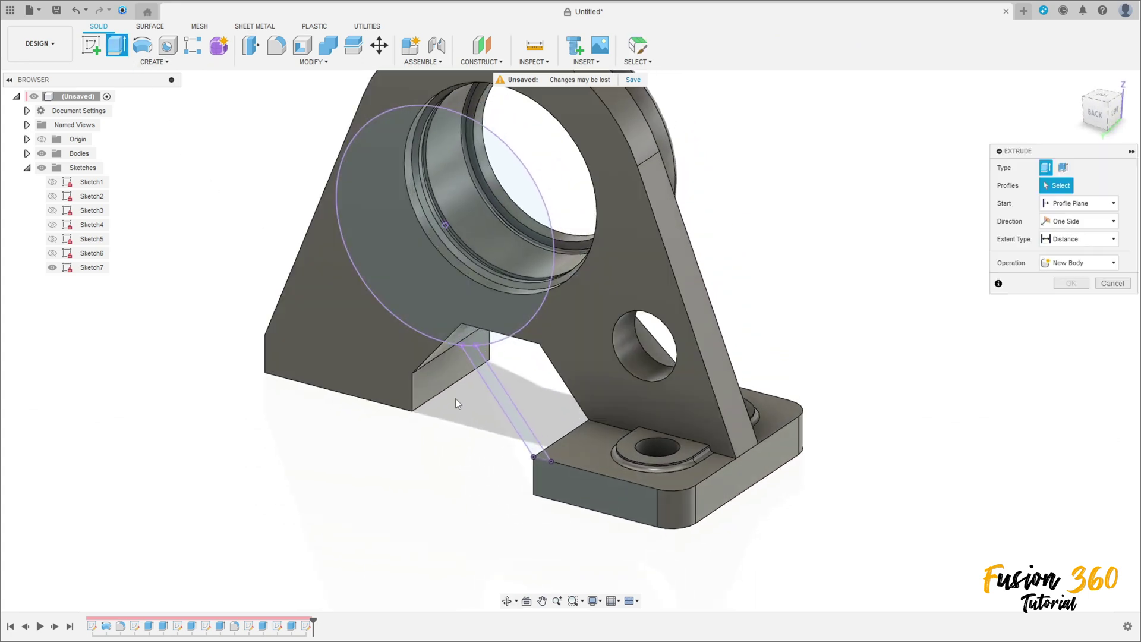
{"action": "left_click", "coordinate": [496, 391]}
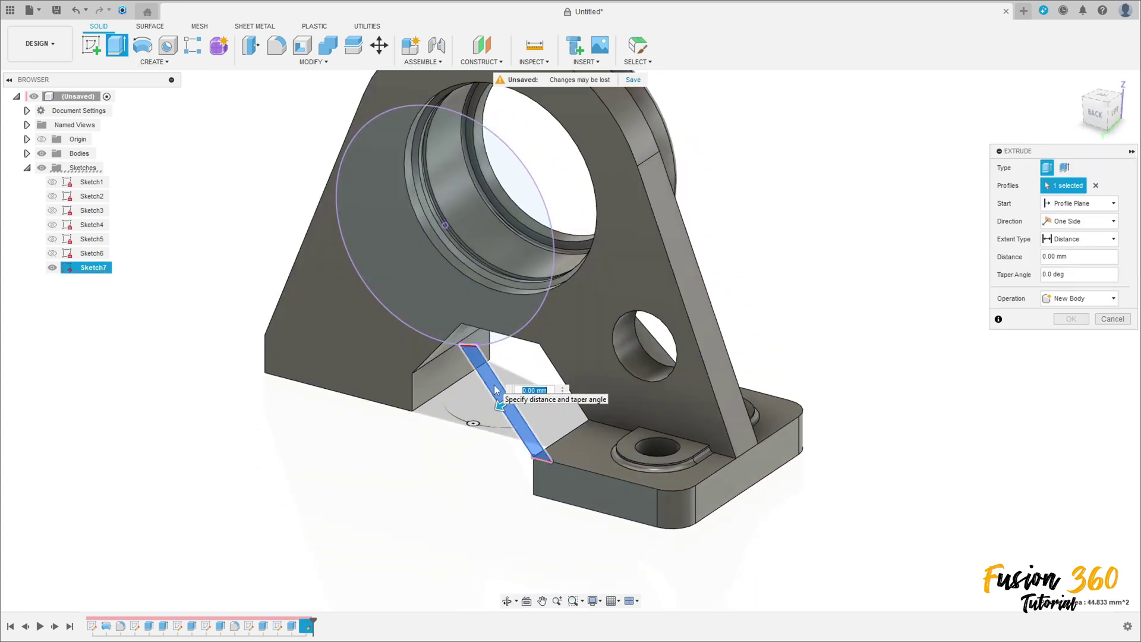
{"action": "left_click", "coordinate": [1078, 240]}
{"action": "left_click", "coordinate": [1069, 266]}
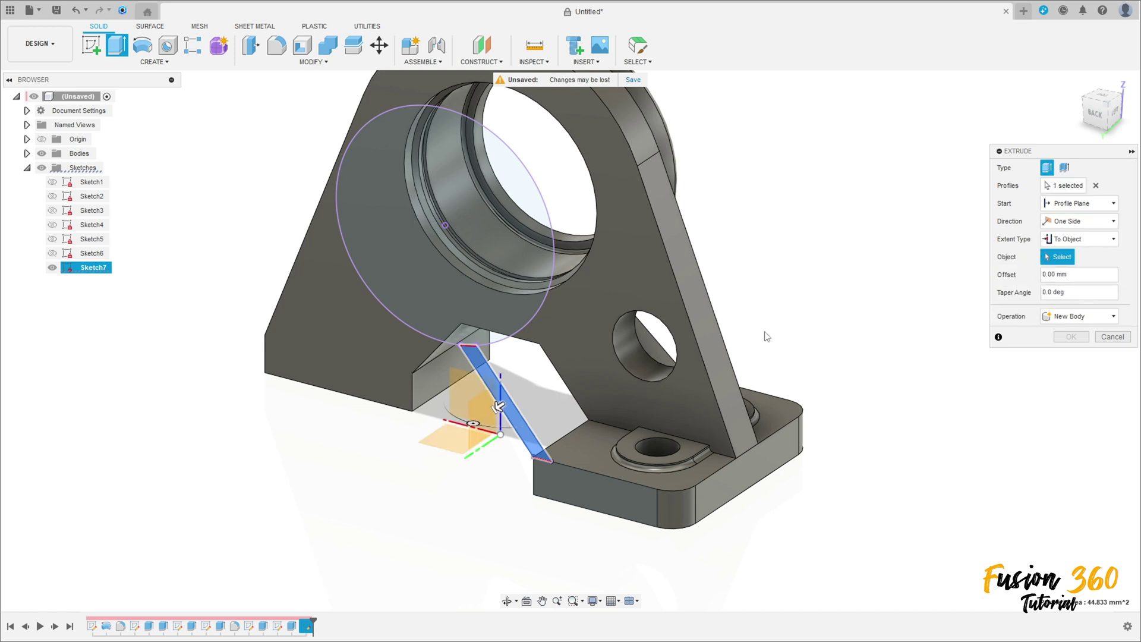
{"action": "left_click", "coordinate": [591, 362]}
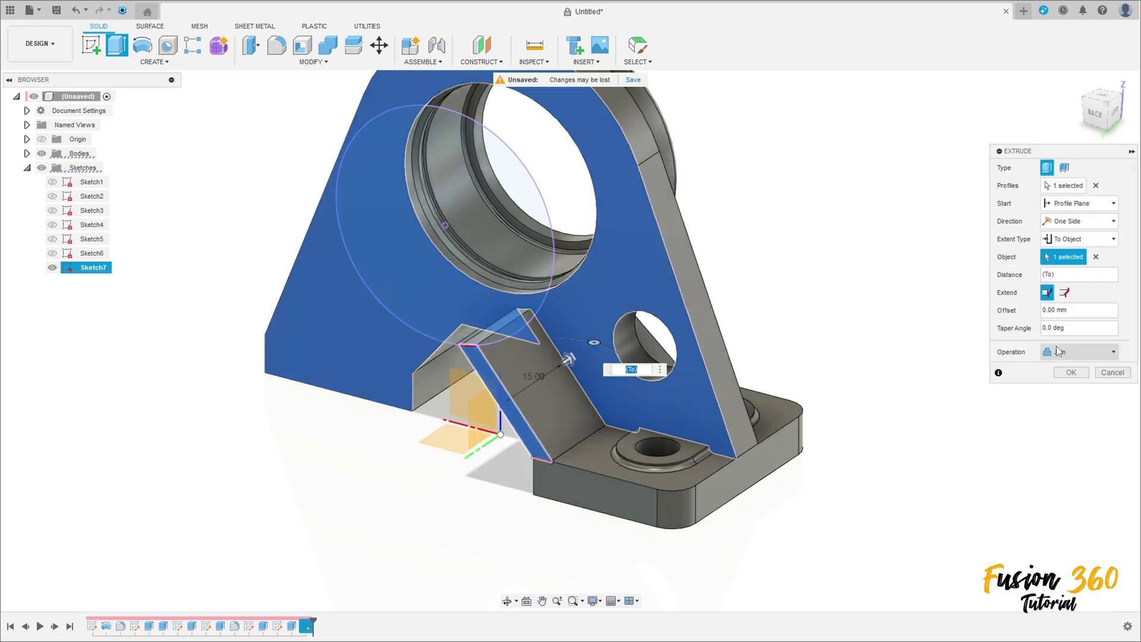
{"action": "left_click", "coordinate": [1064, 293]}
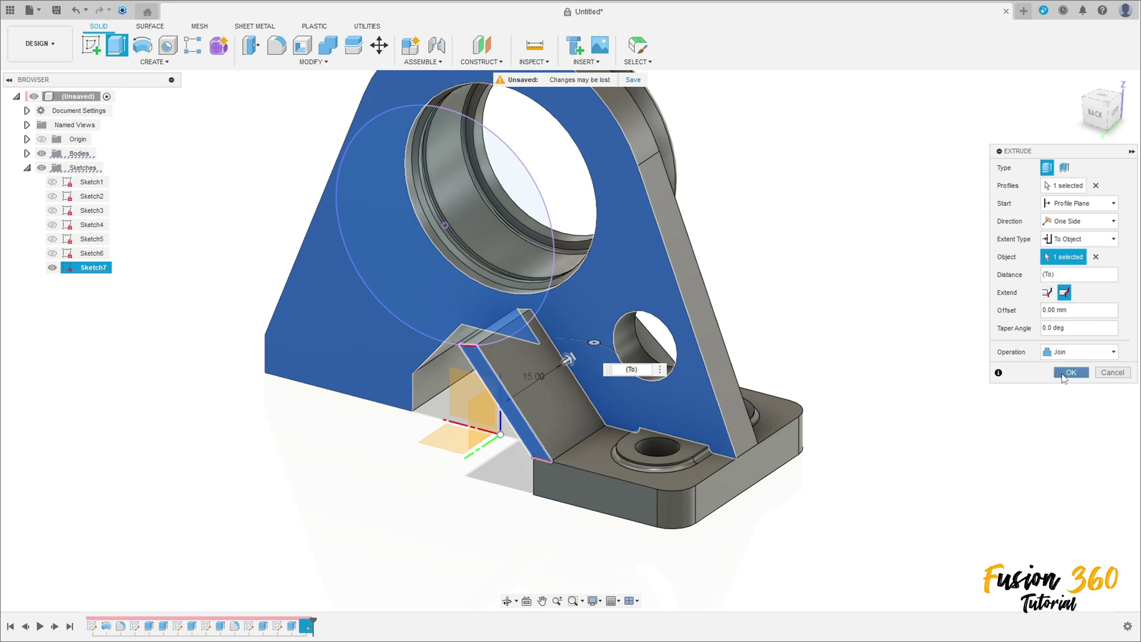
{"action": "left_click", "coordinate": [1070, 372]}
Start a new sketch on the vertical YZ origin plane to bevel the rear rib from the side
{"action": "middle_click_drag", "start_coordinate": [741, 356], "coordinate": [802, 326], "text": "shift"}
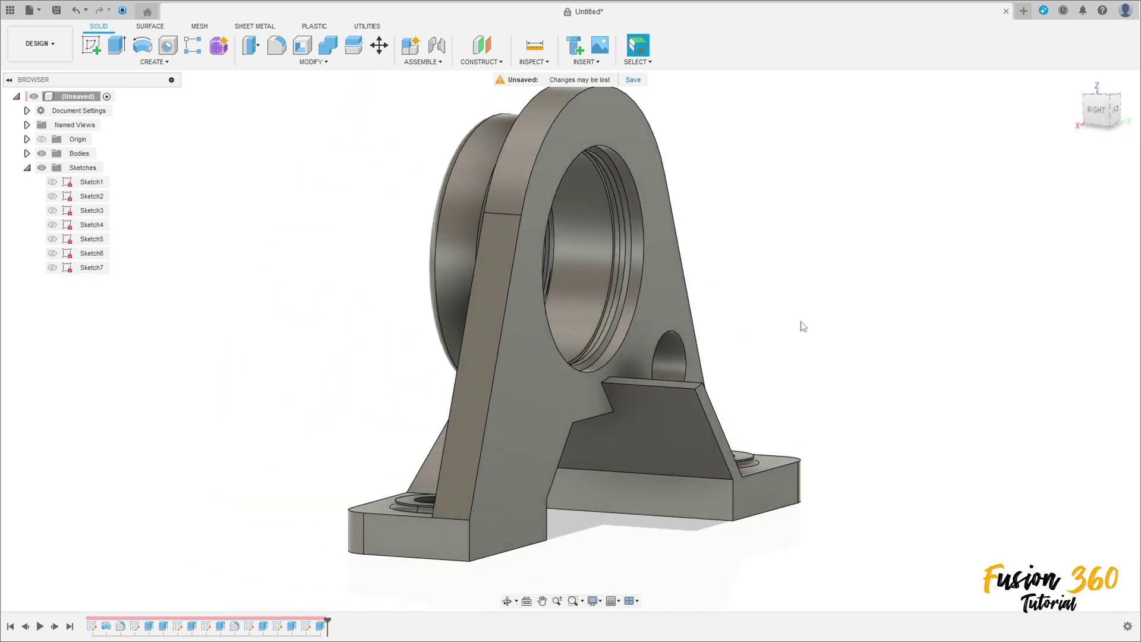
{"action": "left_click", "coordinate": [91, 45]}
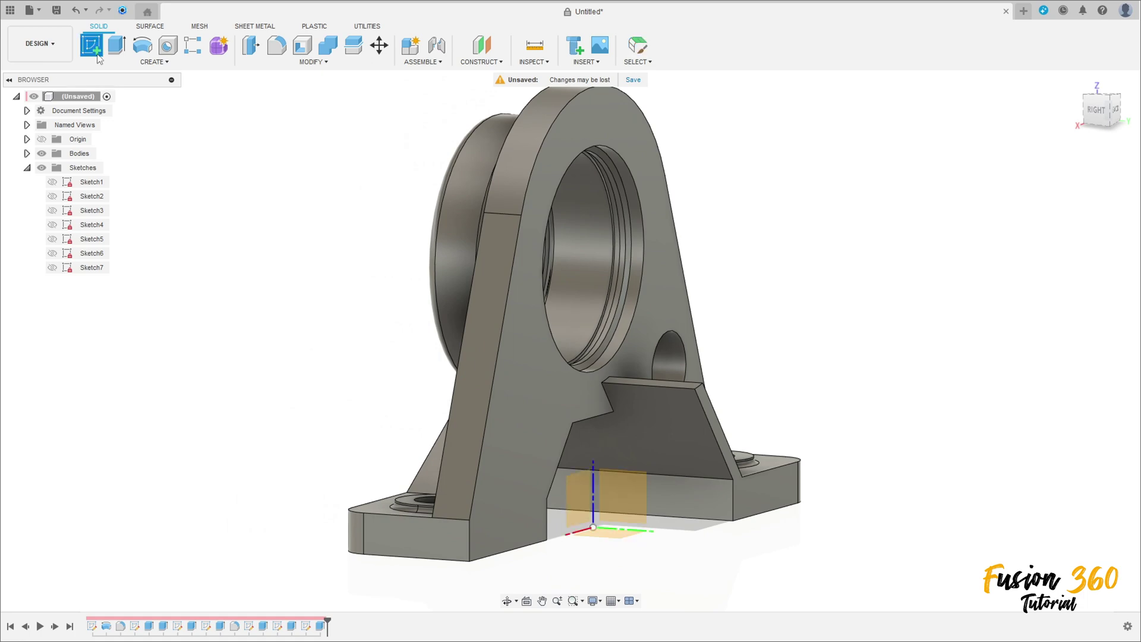
{"action": "left_click", "coordinate": [623, 494]}
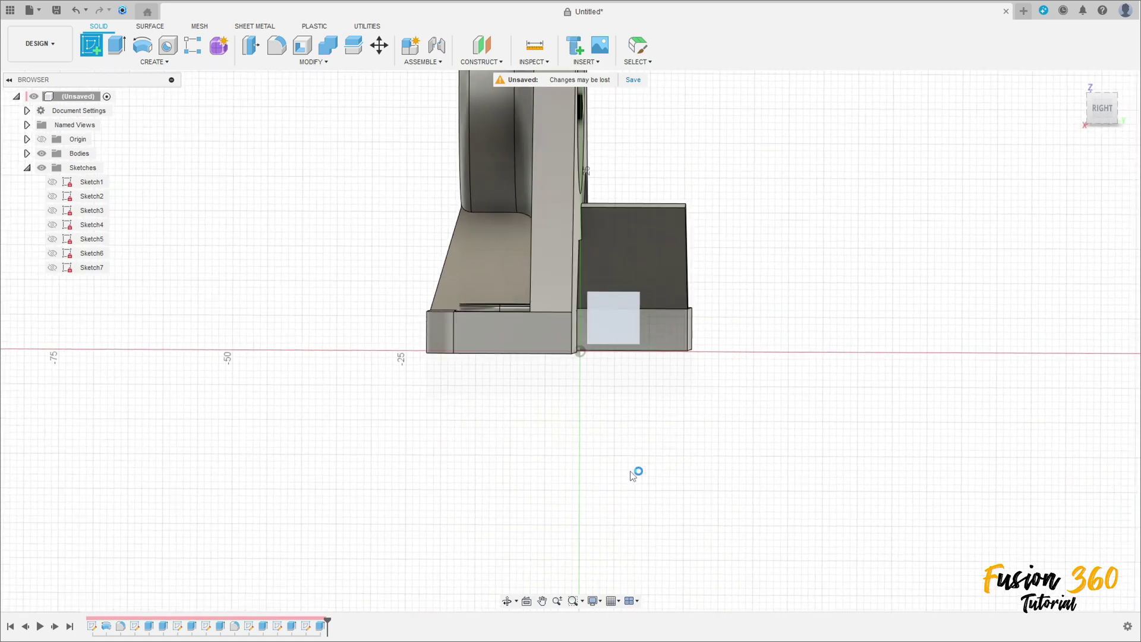
{"action": "middle_click_drag", "start_coordinate": [574, 410], "coordinate": [62, 150], "text": "shift"}
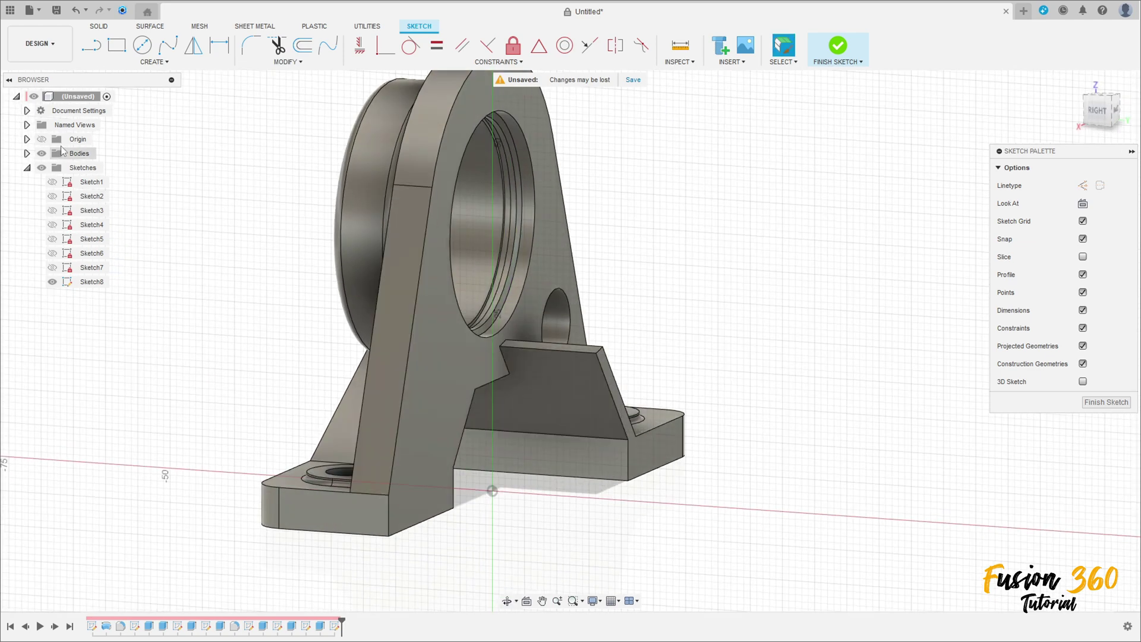
Project the rear rib's upper corner at the upright plate and its lower outer corner on the foot plate into the sketch
{"action": "left_click", "coordinate": [141, 64]}
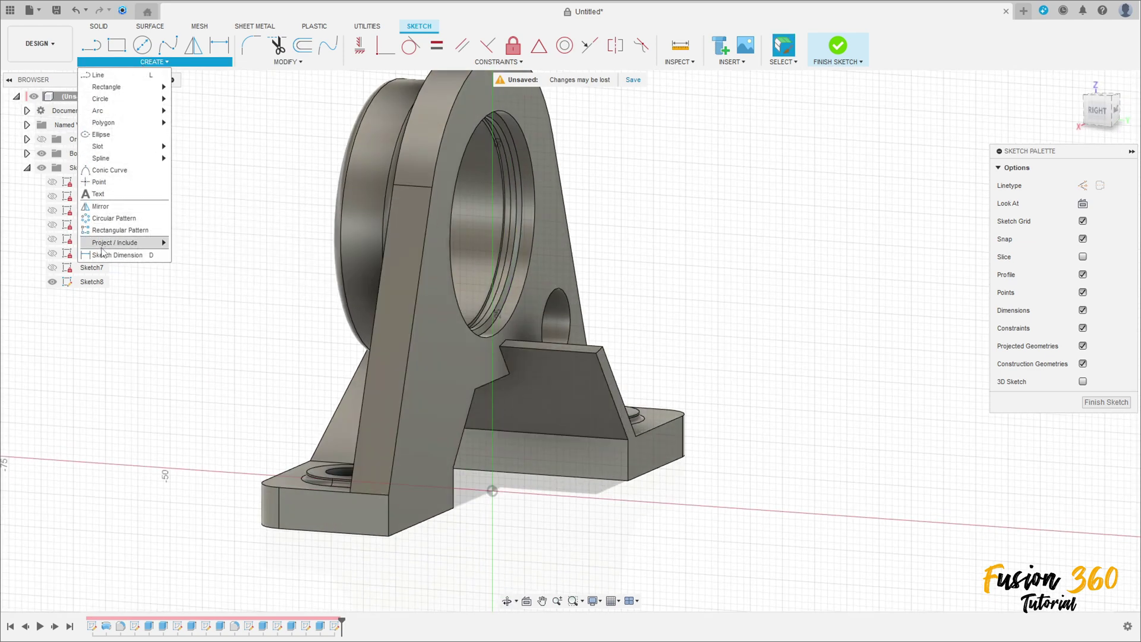
{"action": "mouse_move", "coordinate": [119, 244]}
{"action": "left_click", "coordinate": [208, 243]}
{"action": "scroll", "coordinate": [549, 333], "scroll_direction": "up", "scroll_amount": 5}
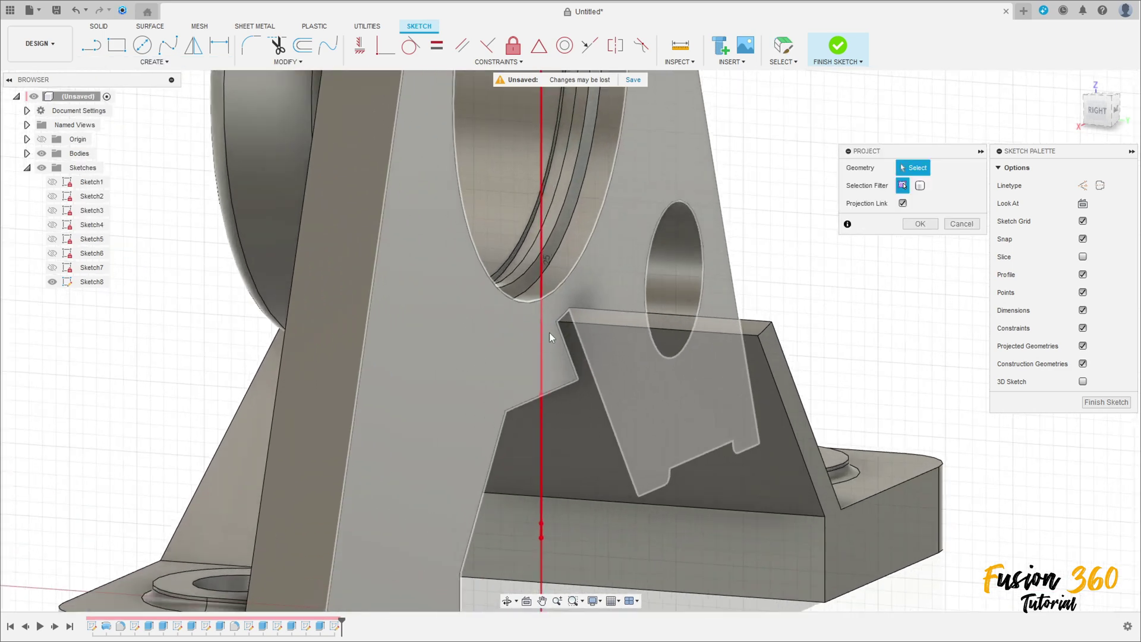
{"action": "left_click", "coordinate": [555, 322]}
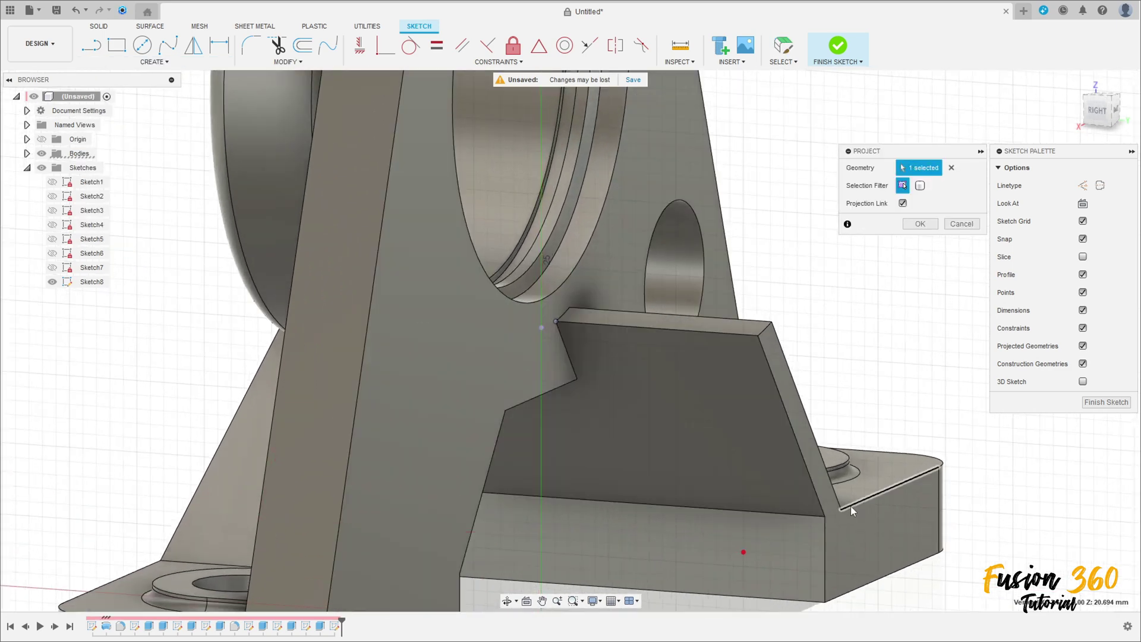
{"action": "left_click", "coordinate": [823, 516]}
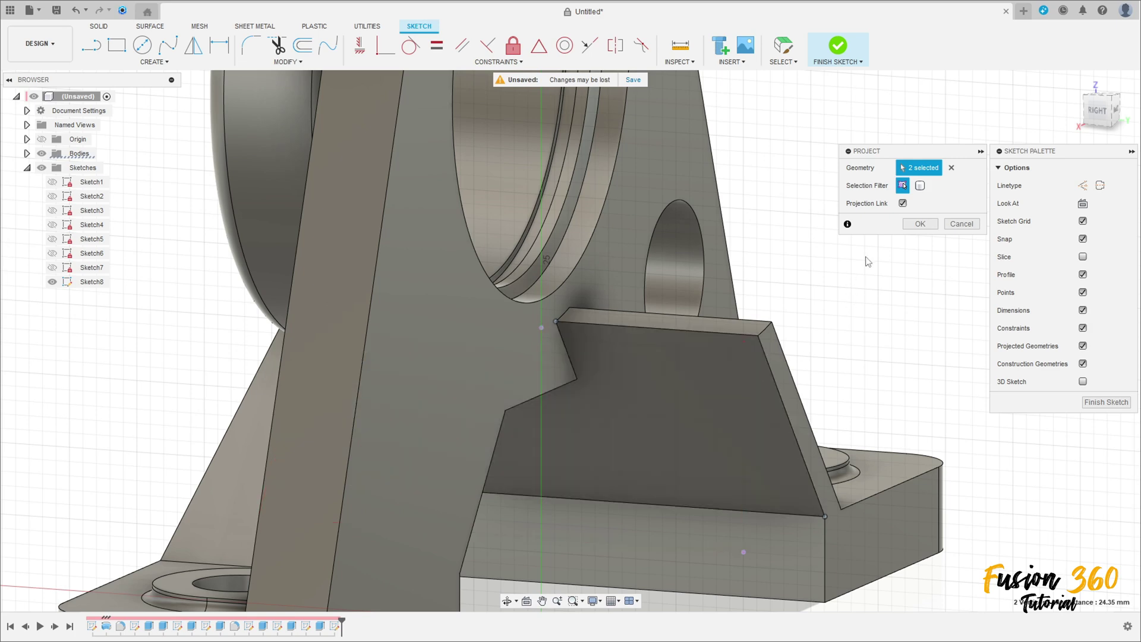
{"action": "left_click", "coordinate": [919, 224]}
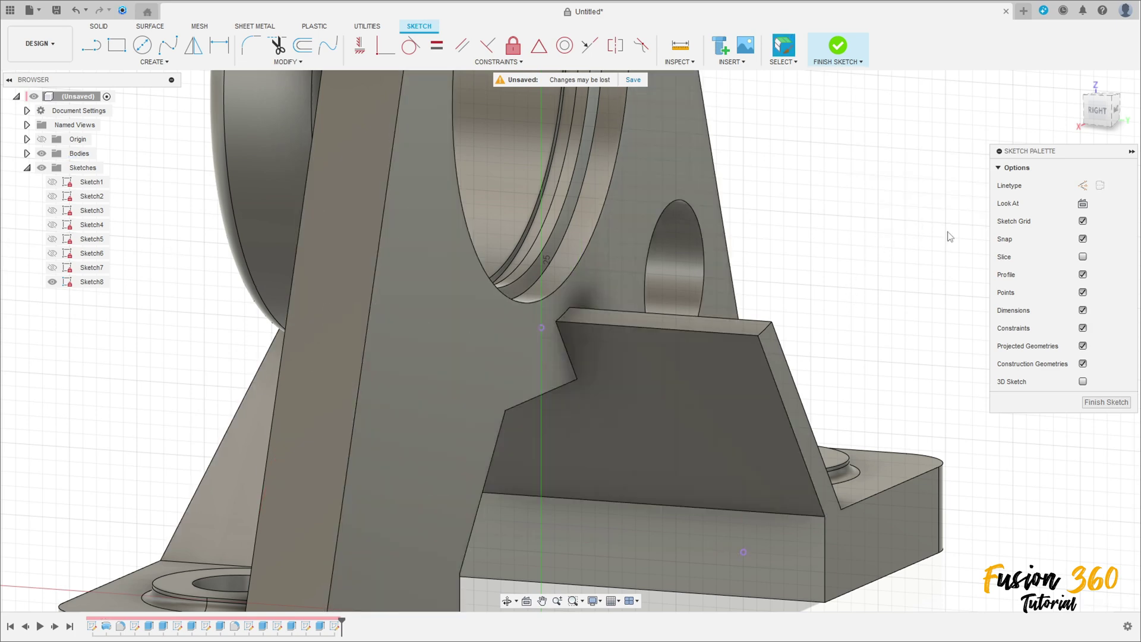
Draw a diagonal line between the two projected points and continue it with a 3 mm horizontal line outward from the lower point
{"action": "left_click", "coordinate": [1087, 117]}
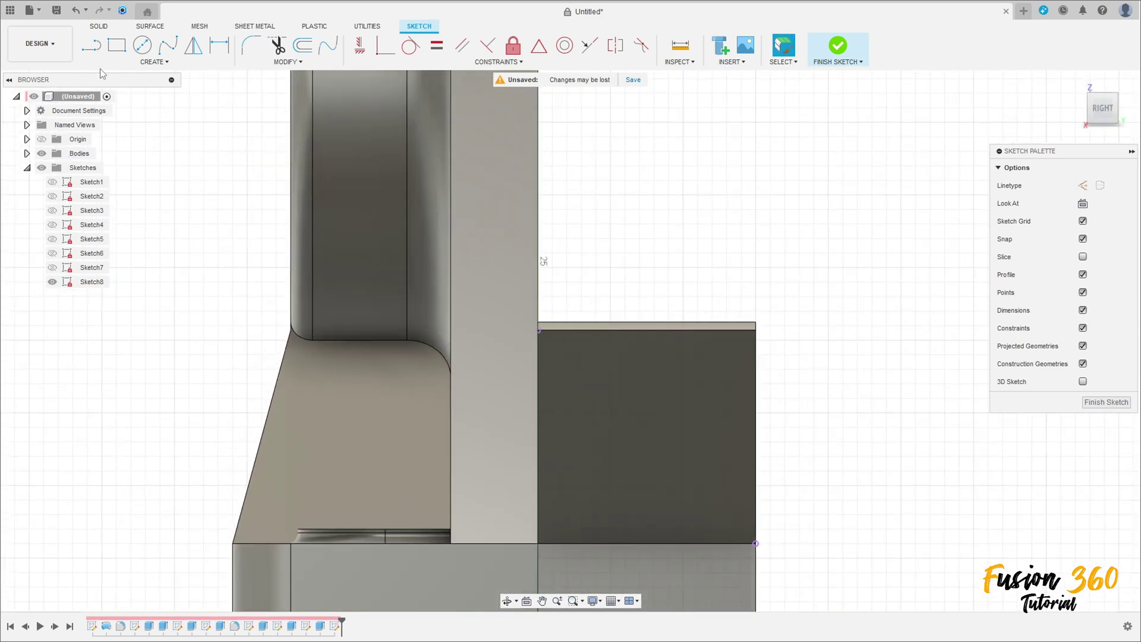
{"action": "key", "text": "l"}
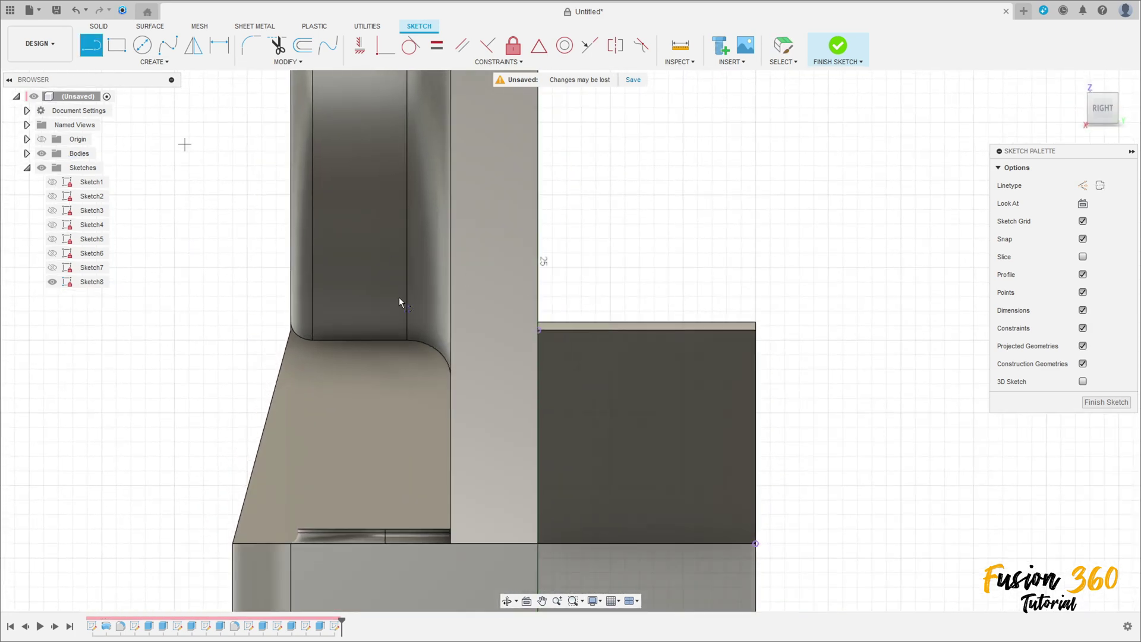
{"action": "left_click", "coordinate": [537, 329]}
{"action": "left_click", "coordinate": [756, 543]}
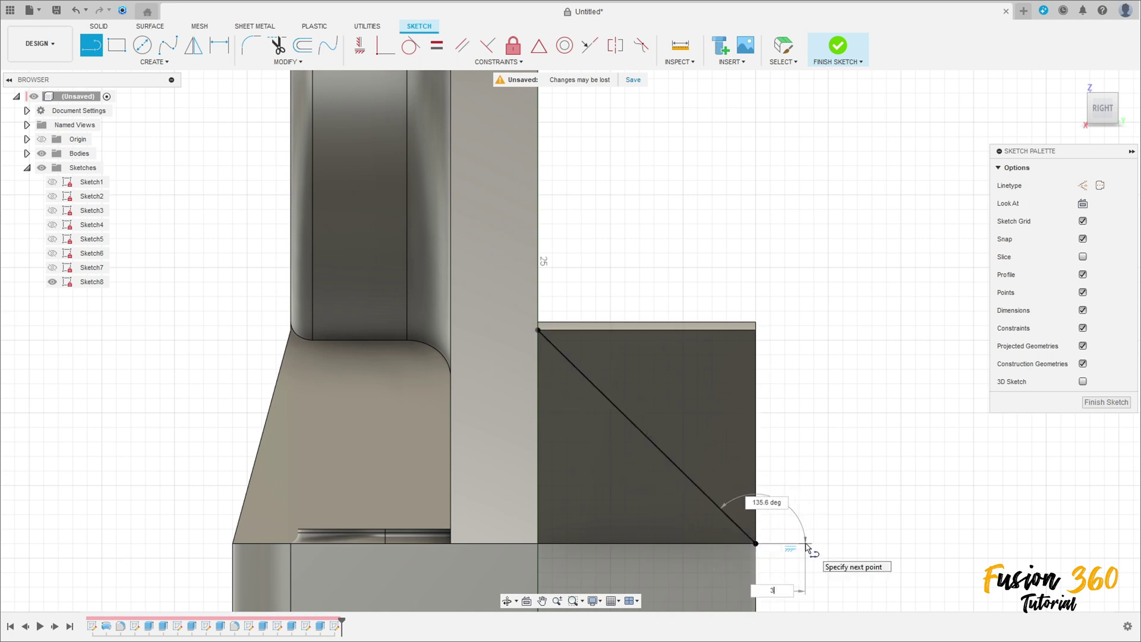
{"action": "type", "text": "3"}
{"action": "key", "text": "Return"}
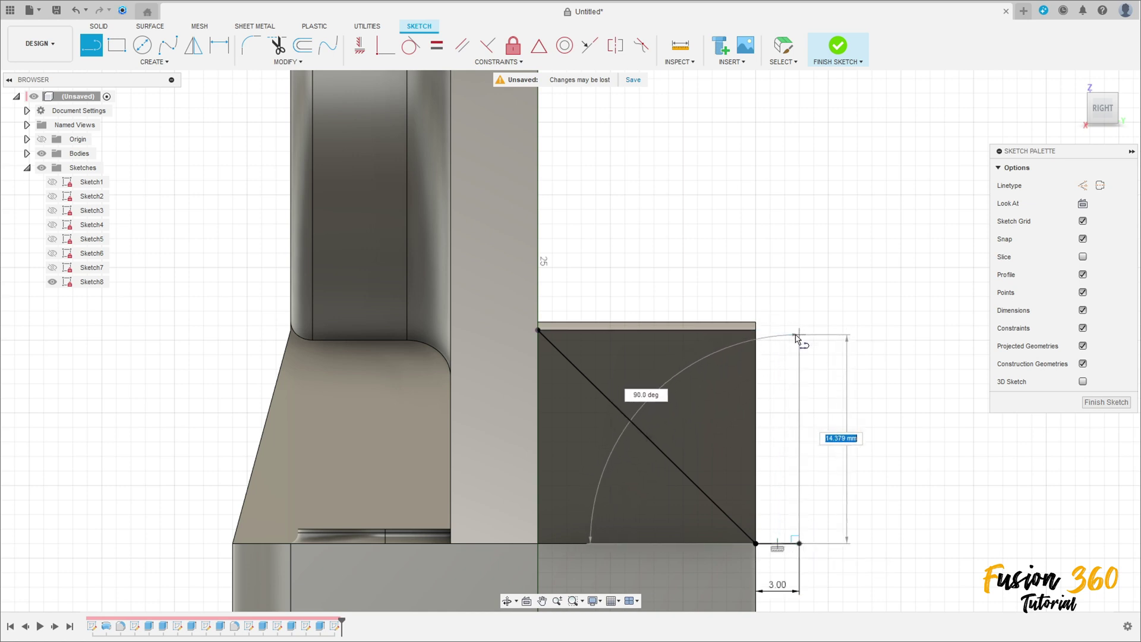
Close the profile around the rib's outer corner with vertical and horizontal lines, starting a 3 mm vertical at the upper projected point
{"action": "left_click", "coordinate": [799, 330]}
{"action": "scroll", "coordinate": [657, 347], "scroll_direction": "down", "scroll_amount": 2}
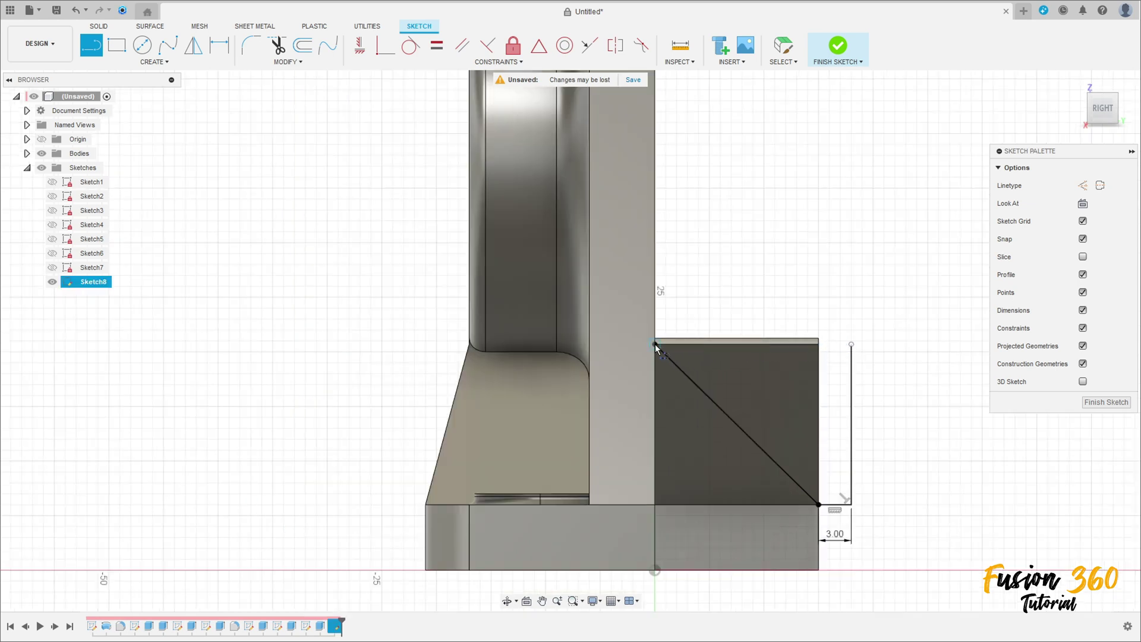
{"action": "left_click", "coordinate": [655, 344]}
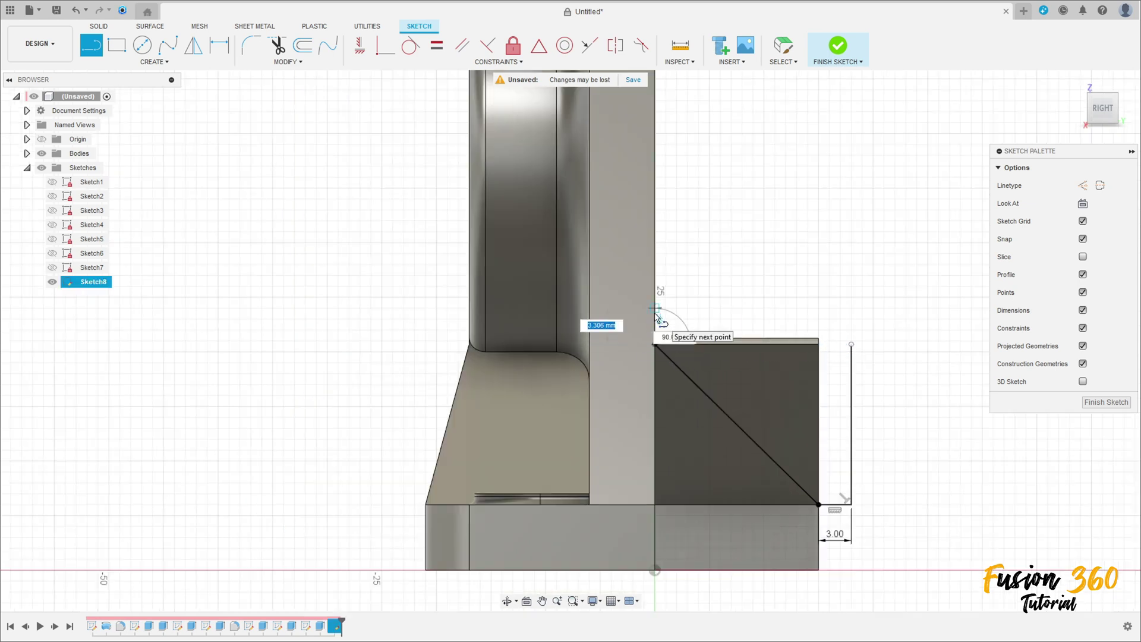
{"action": "type", "text": "3"}
{"action": "key", "text": "Return"}
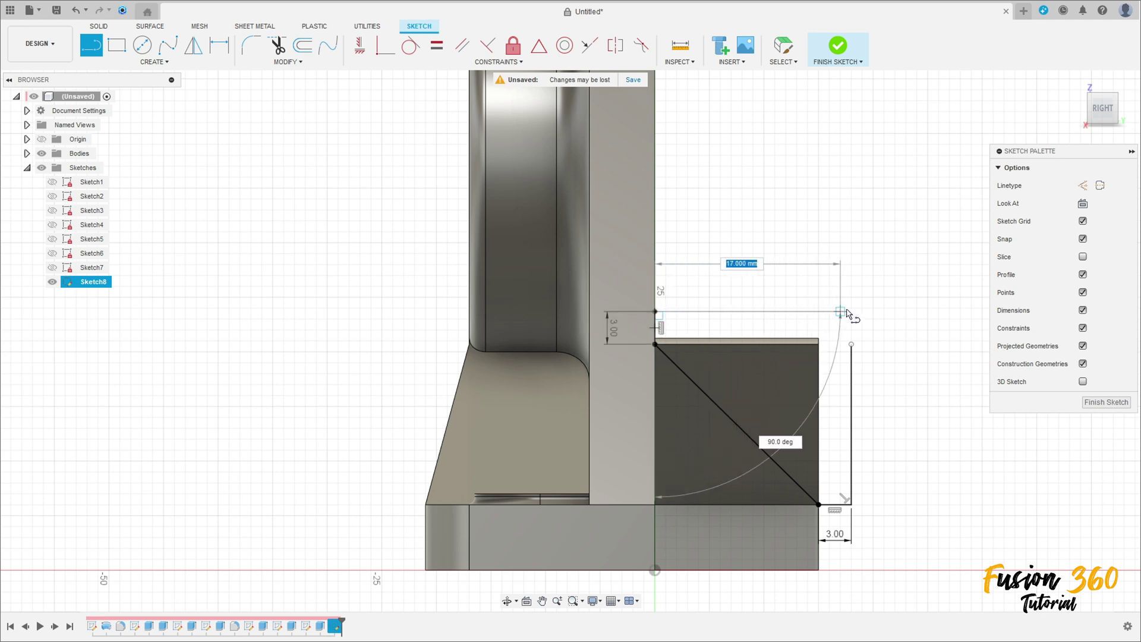
{"action": "left_click", "coordinate": [851, 312]}
{"action": "left_click", "coordinate": [850, 345]}
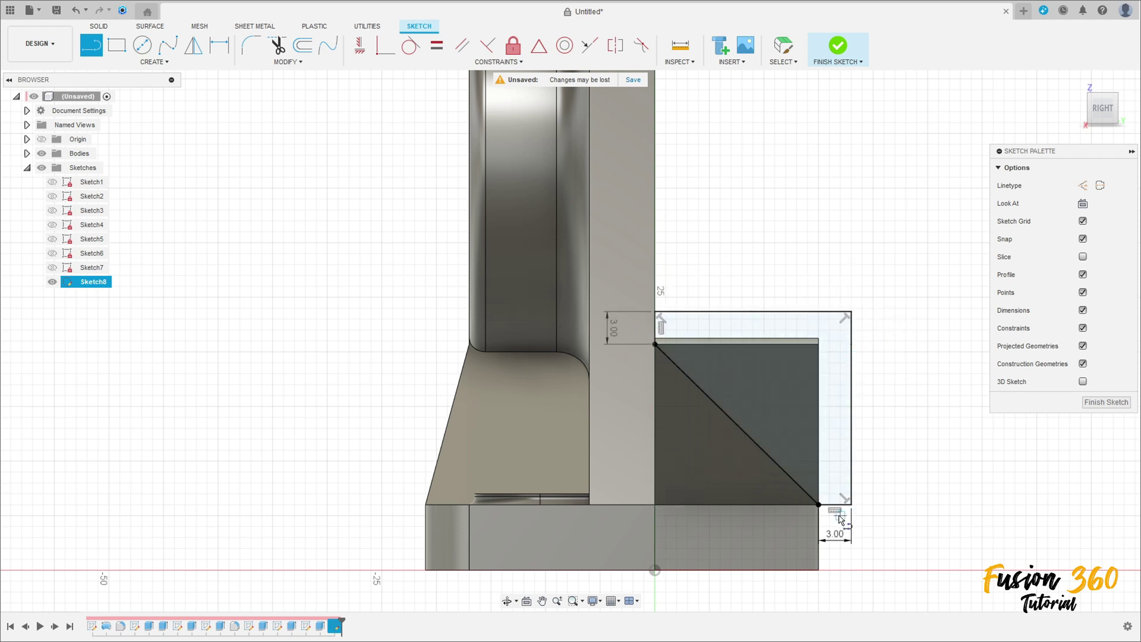
Finish the sketch and extrude the profile -20 mm as a cut to bevel the rear rib
{"action": "left_click", "coordinate": [838, 50]}
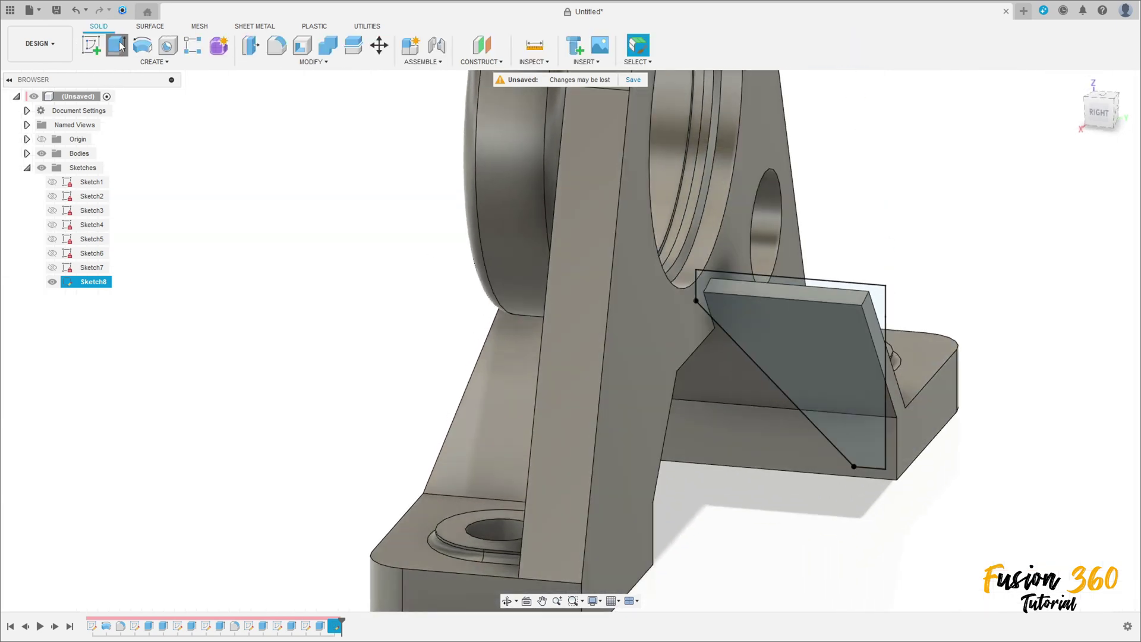
{"action": "left_click", "coordinate": [119, 46]}
{"action": "middle_click_drag", "start_coordinate": [847, 338], "coordinate": [806, 345], "text": "shift"}
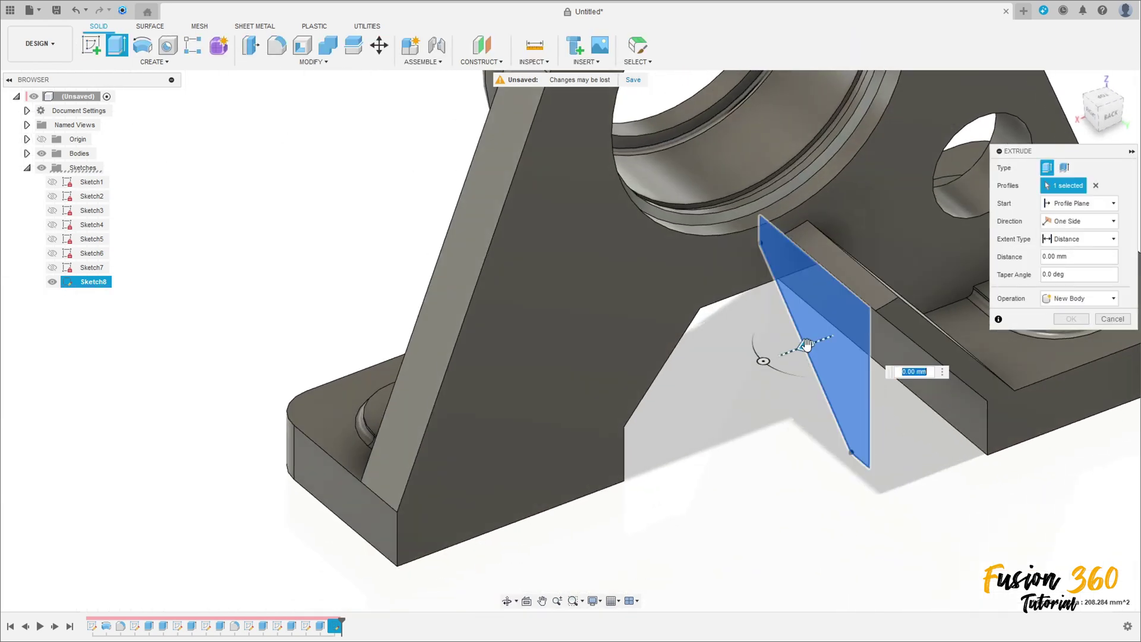
{"action": "left_click_drag", "start_coordinate": [806, 345], "coordinate": [981, 299]}
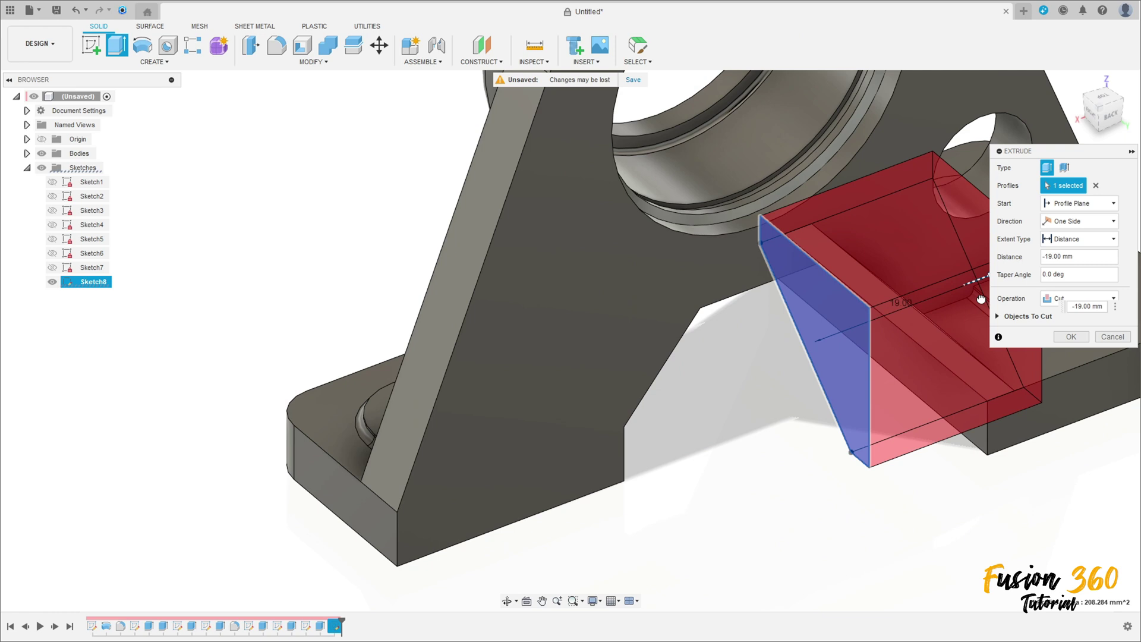
{"action": "middle_click_drag", "start_coordinate": [982, 358], "coordinate": [818, 444]}
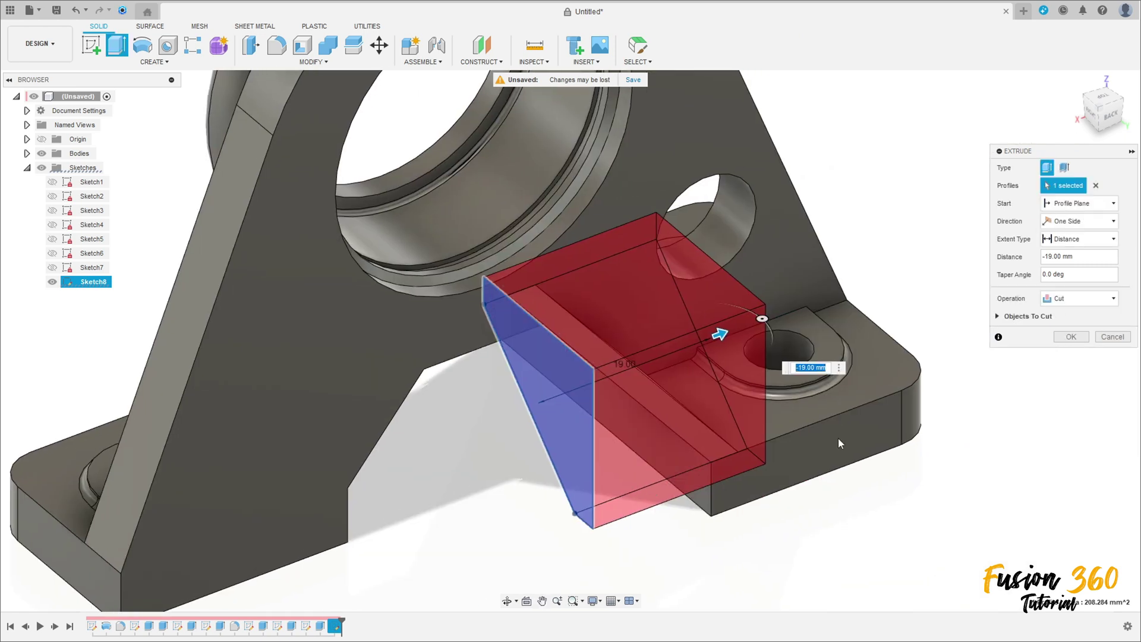
{"action": "type", "text": "-20"}
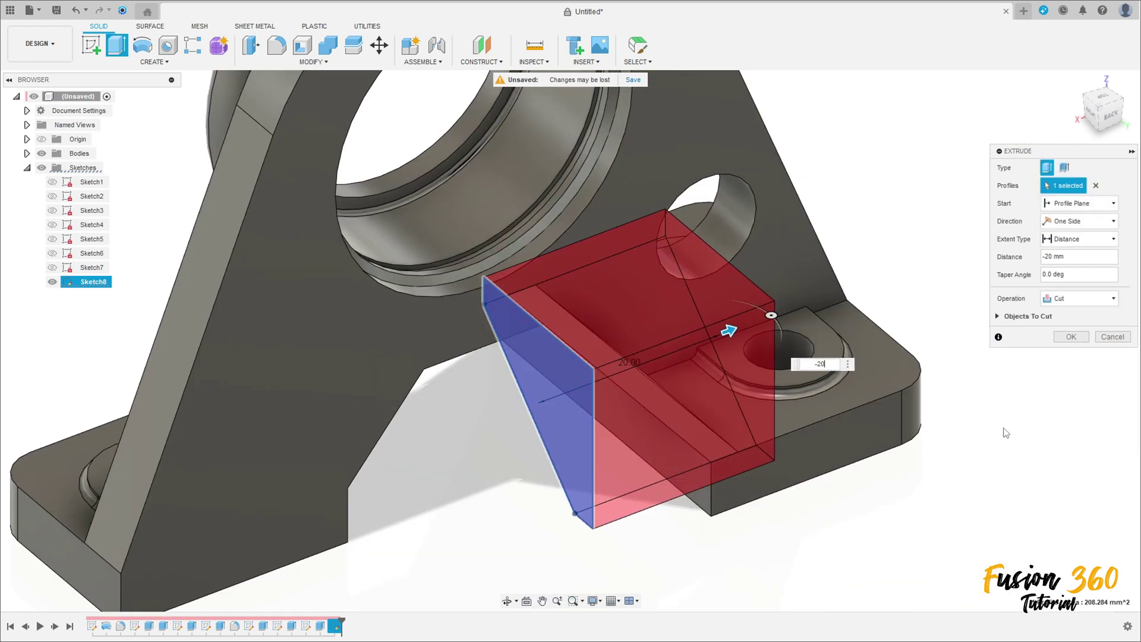
{"action": "left_click", "coordinate": [1070, 337]}
{"action": "middle_click_drag", "start_coordinate": [1070, 341], "coordinate": [695, 412], "text": "shift"}
{"action": "scroll", "coordinate": [639, 465], "scroll_direction": "down", "scroll_amount": 3}
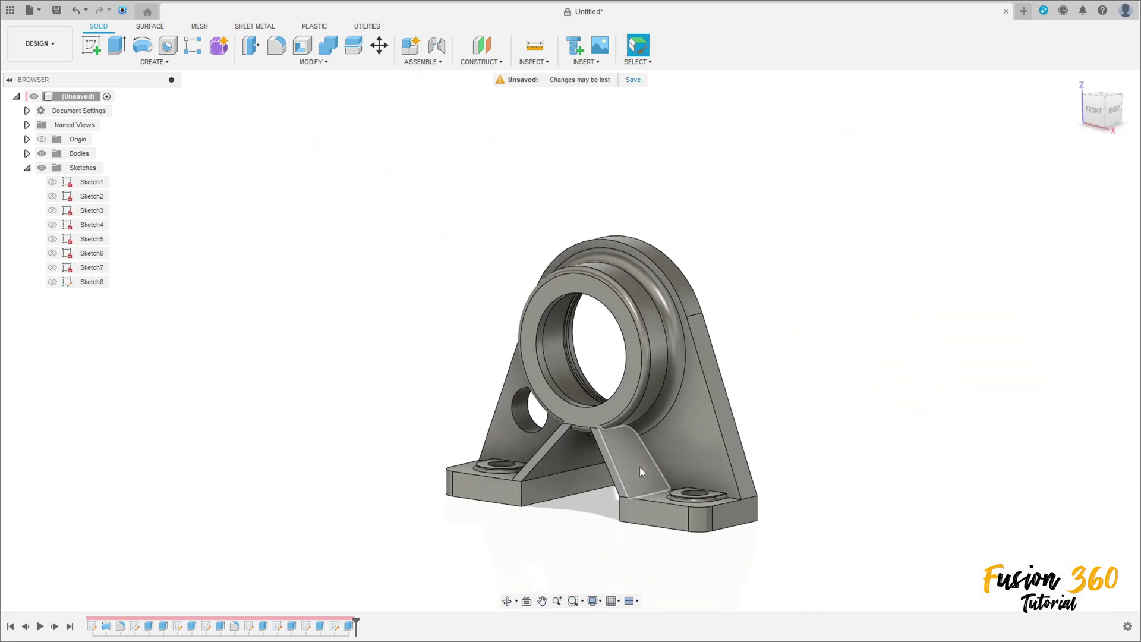